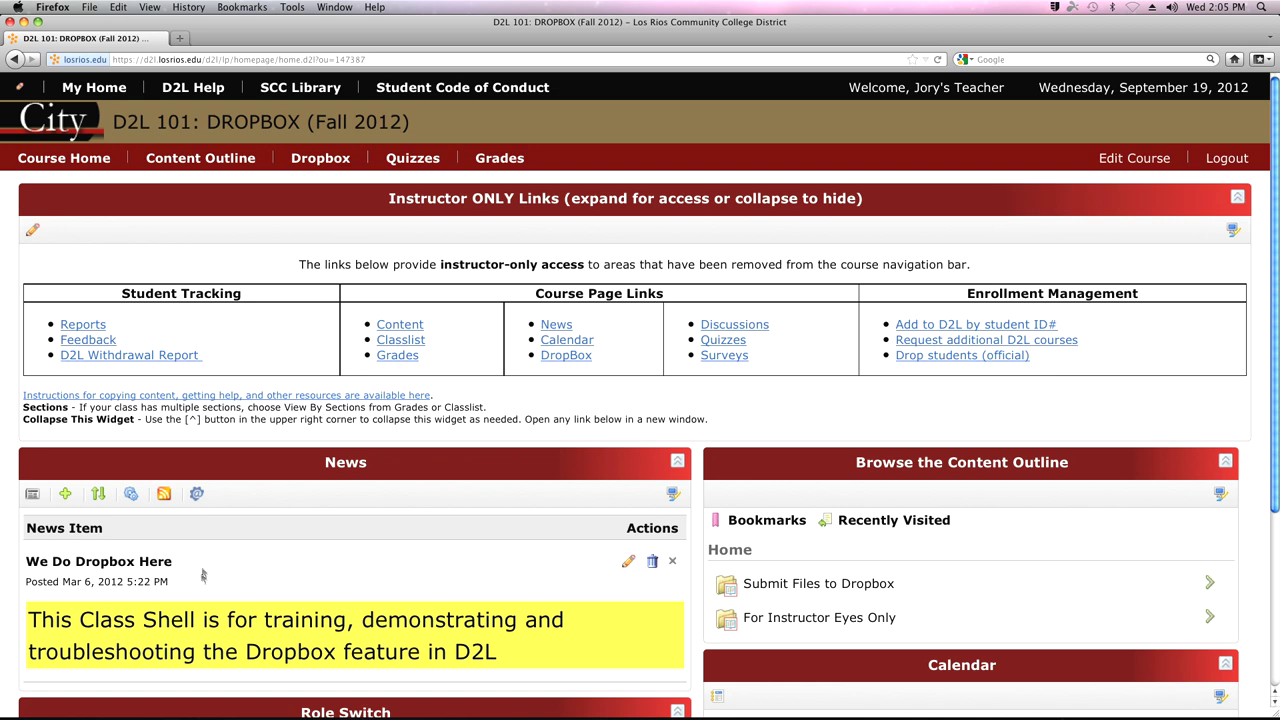
Step: Open the course classlist and look through the enrolled participants
left_click(410, 342)
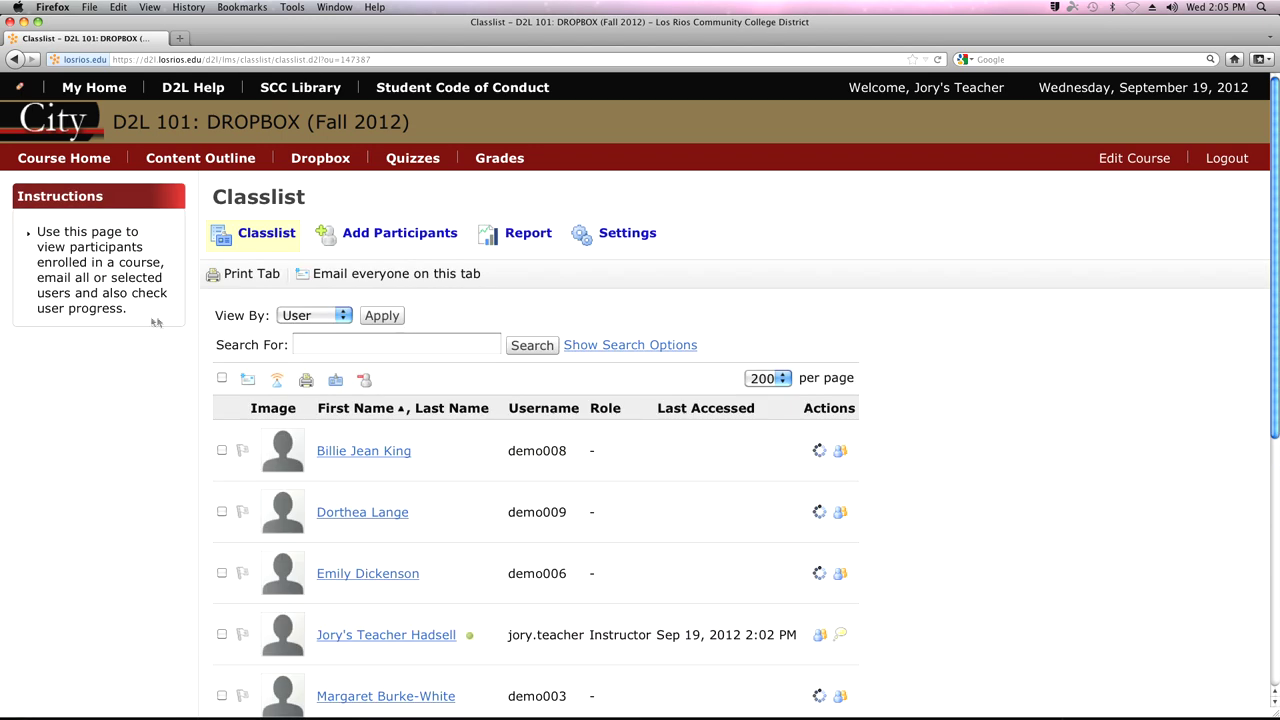
scroll(160, 612, "down", 2)
scroll(97, 550, "down", 1)
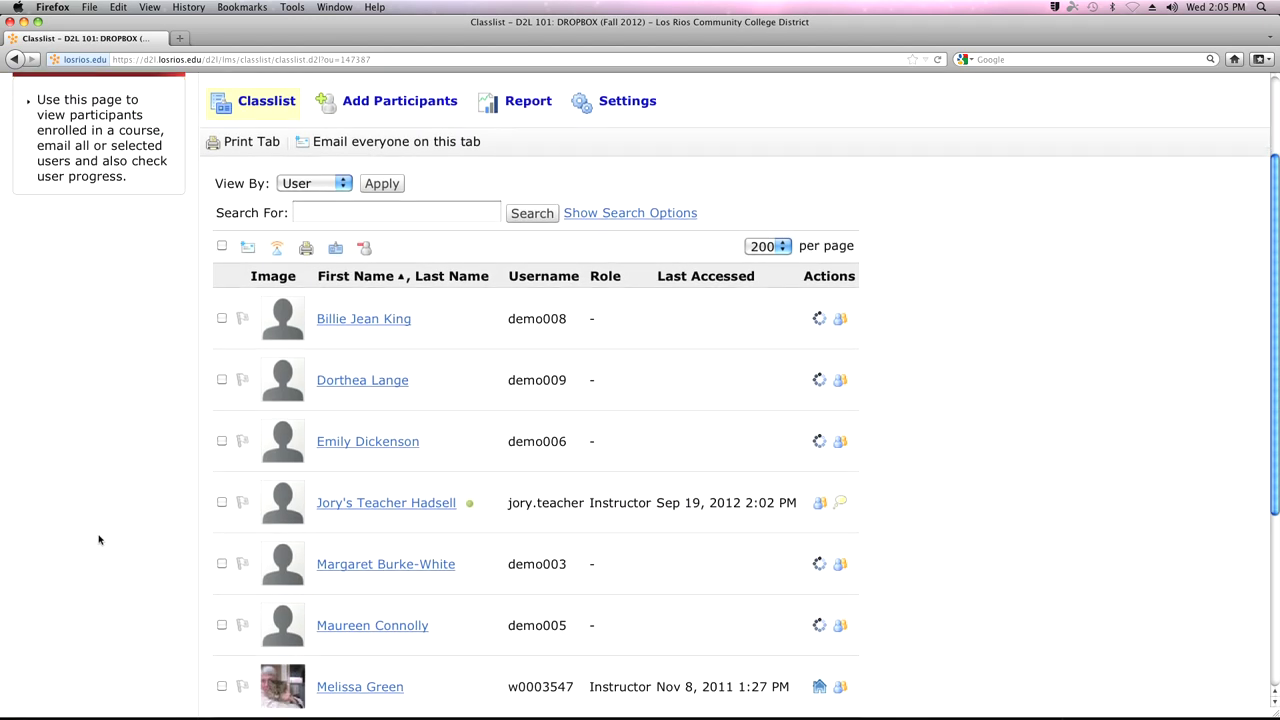
scroll(100, 540, "down", 2)
scroll(101, 533, "down", 1)
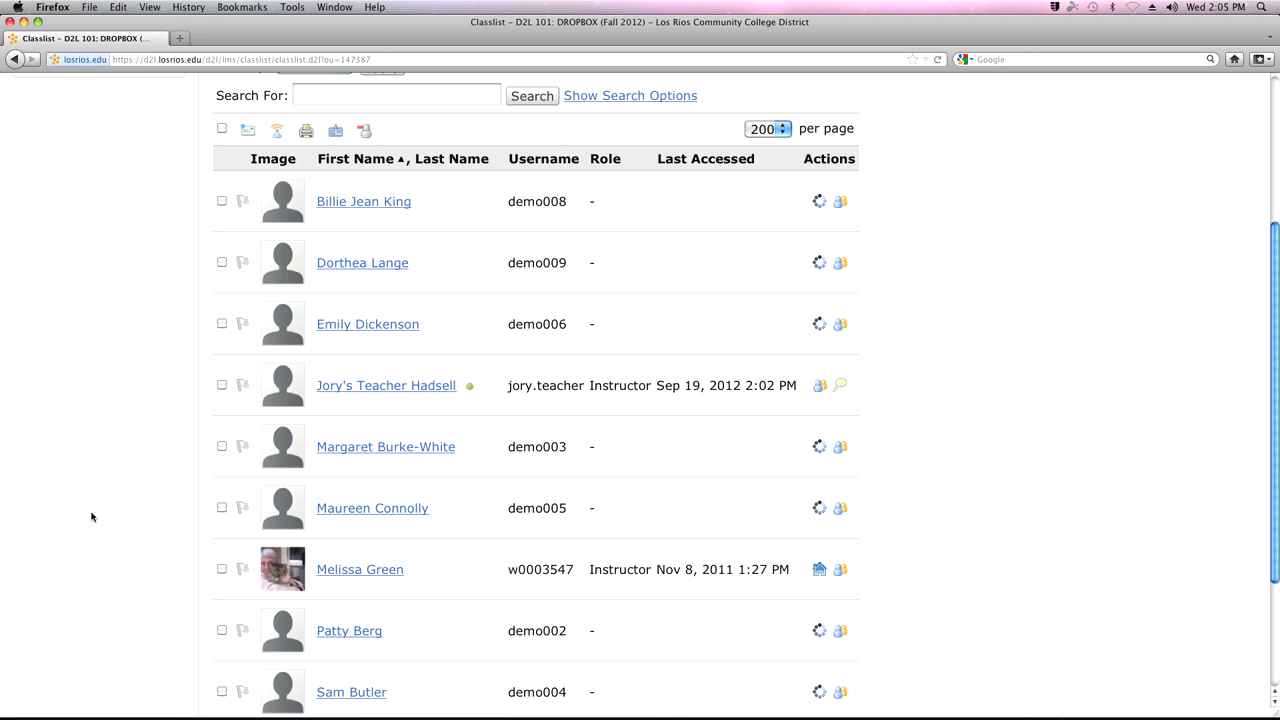
scroll(90, 510, "up", 5)
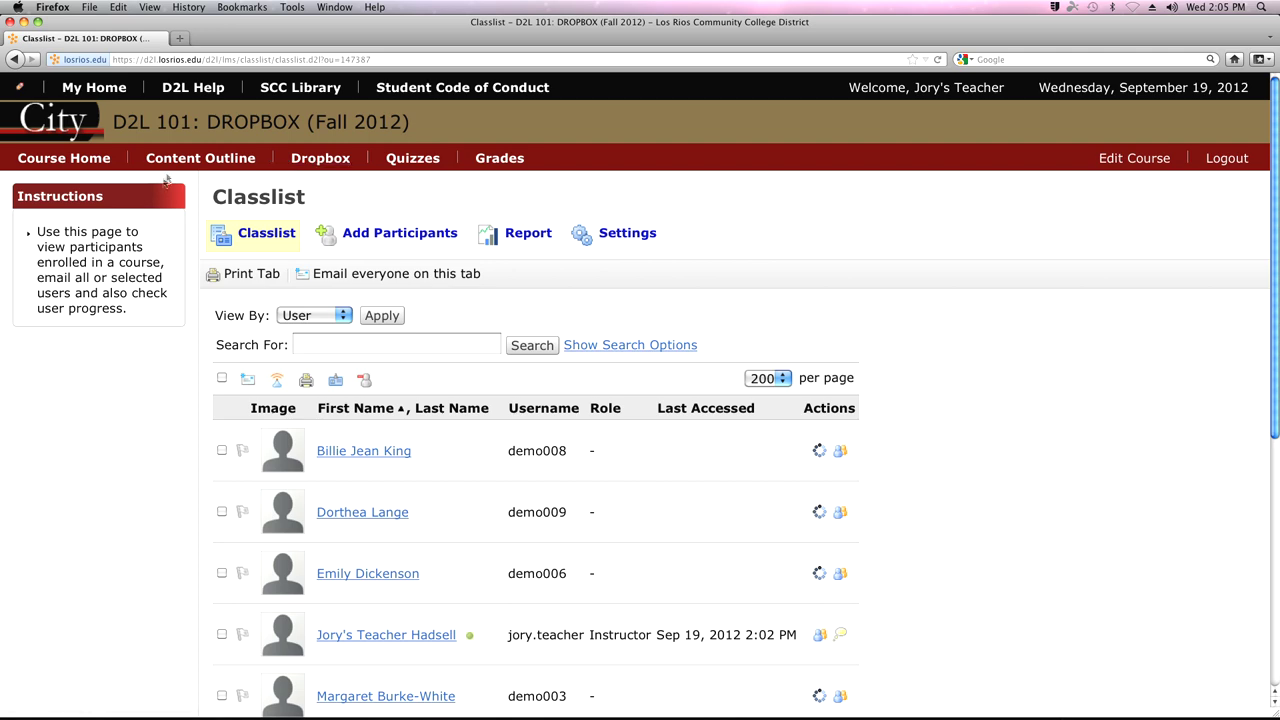
Step: Start a new dropbox folder named "Take Home Midterm" and enable plagiarism detection for it
left_click(313, 160)
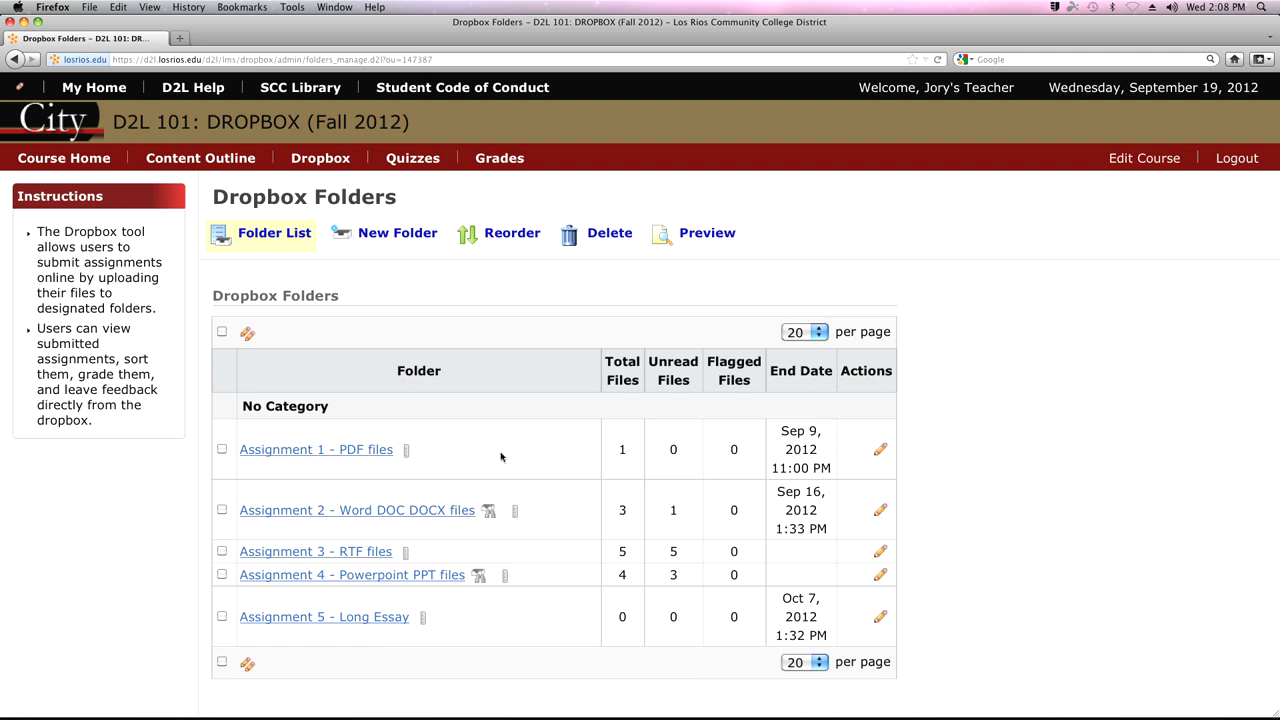
left_click(371, 234)
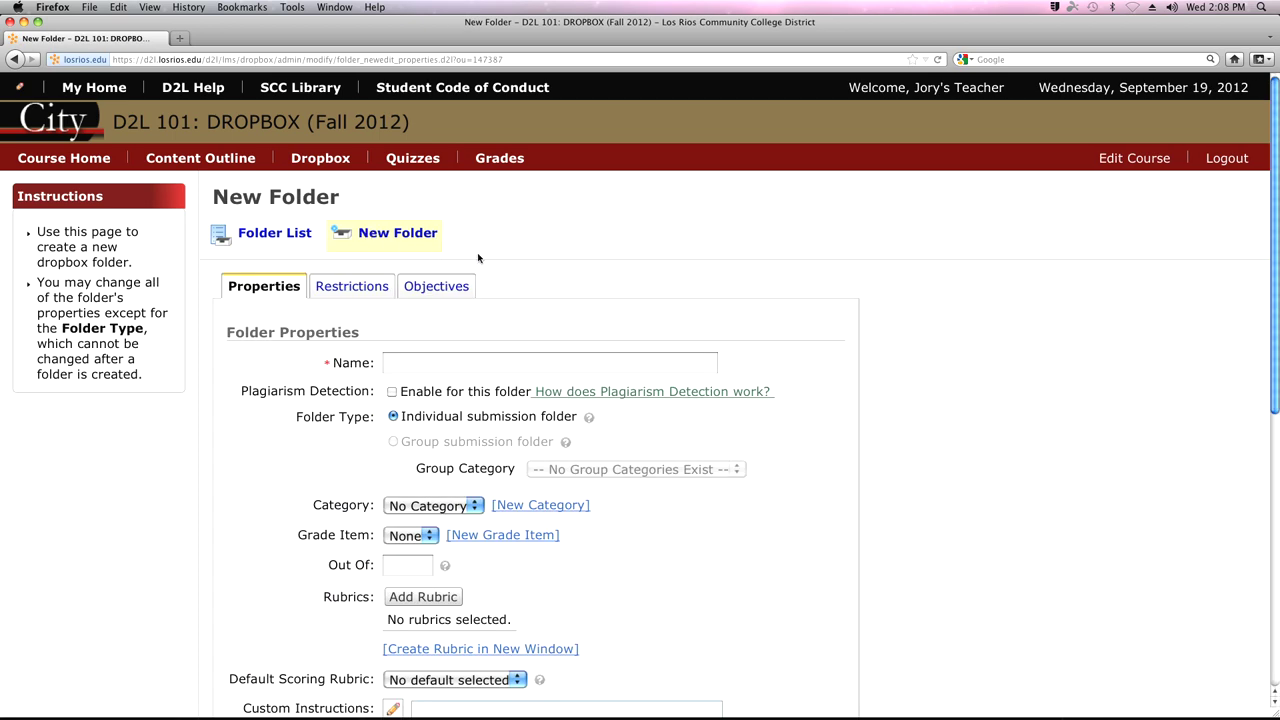
scroll(620, 274, "down", 2)
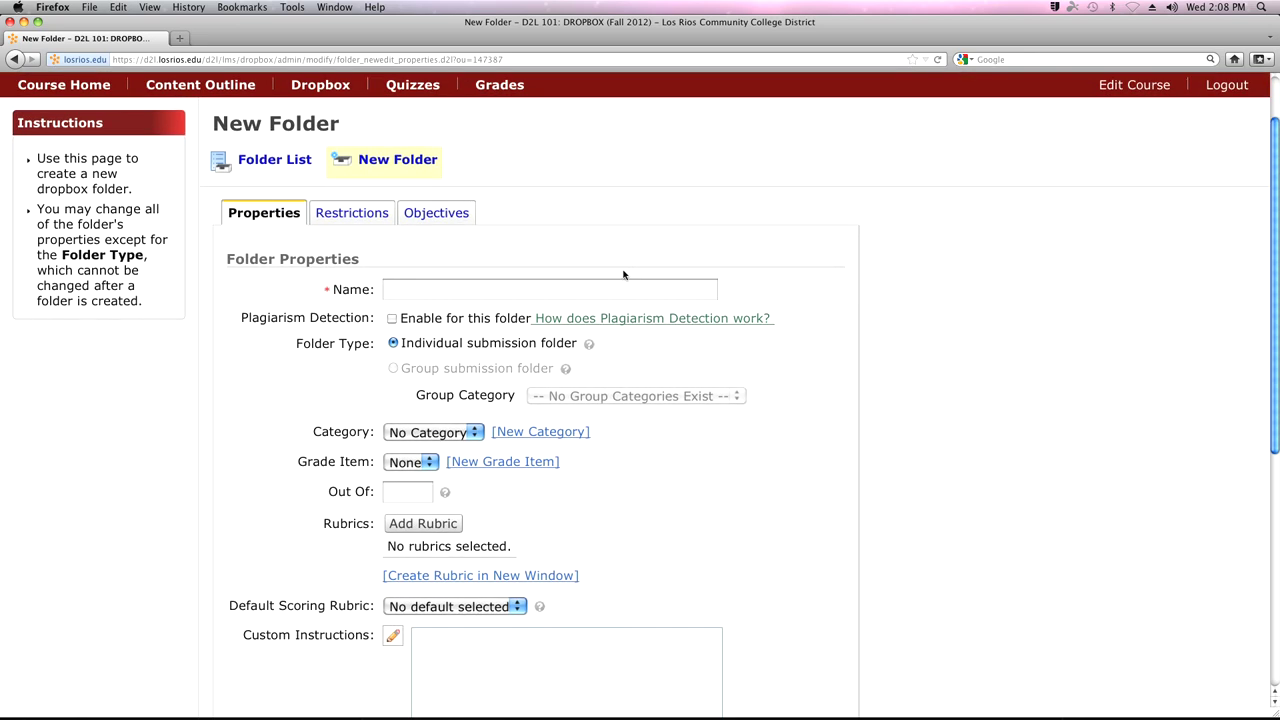
scroll(623, 274, "down", 1)
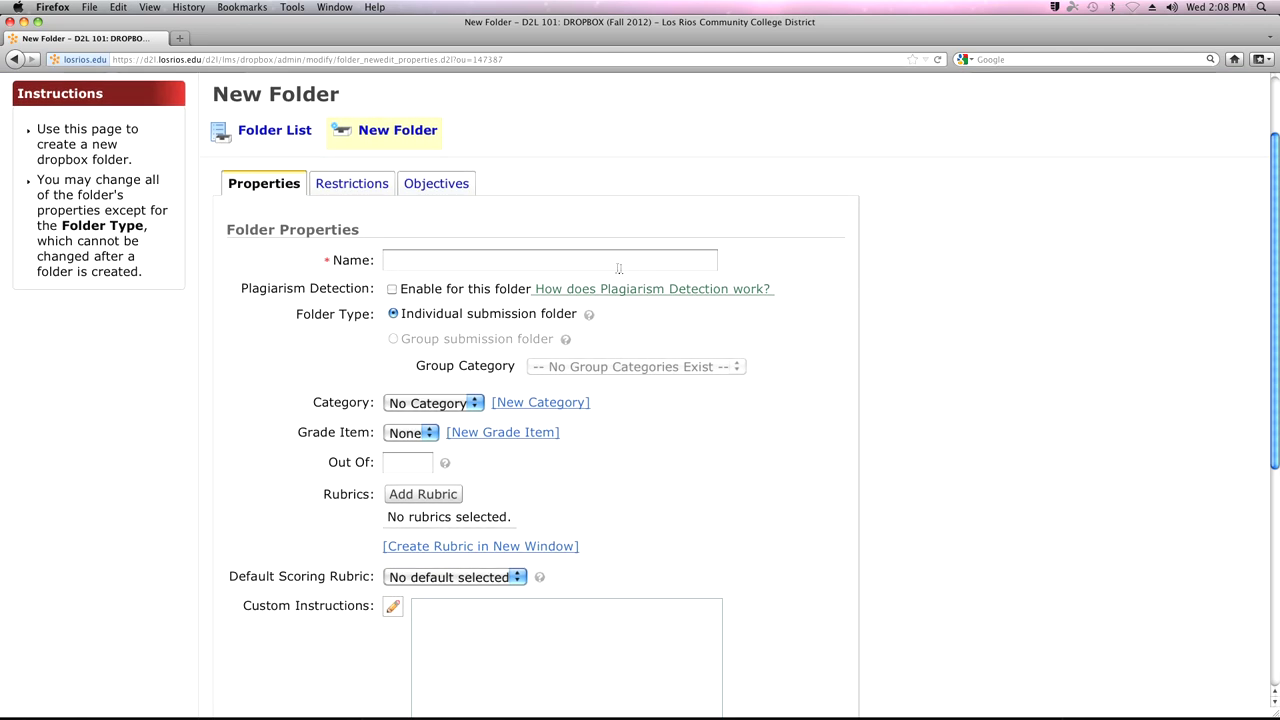
left_click(396, 260)
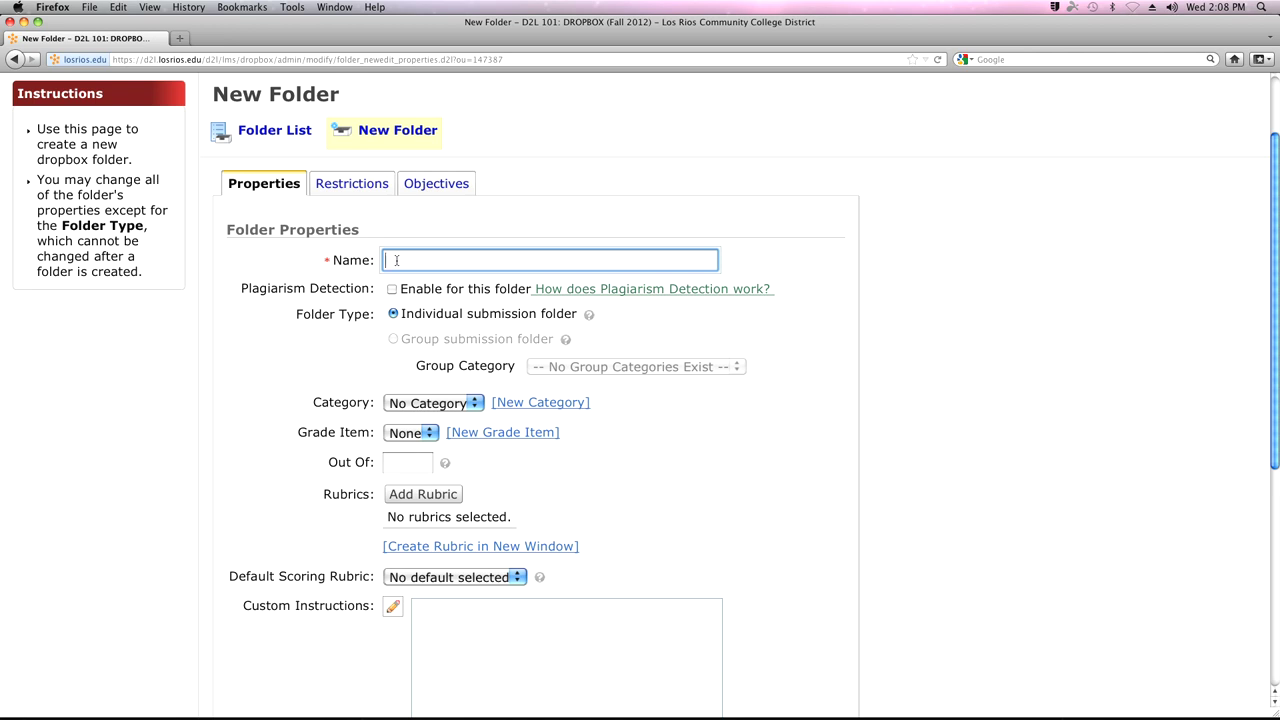
type("Take Home Midterm")
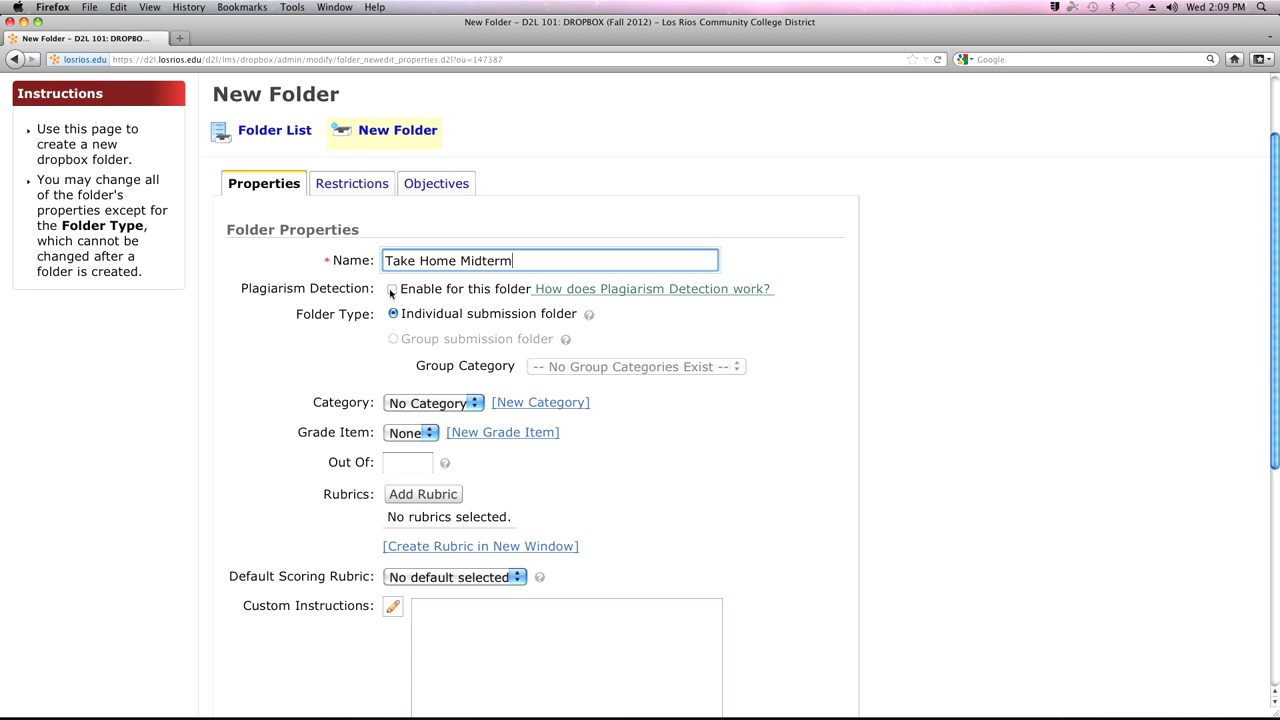
left_click(391, 290)
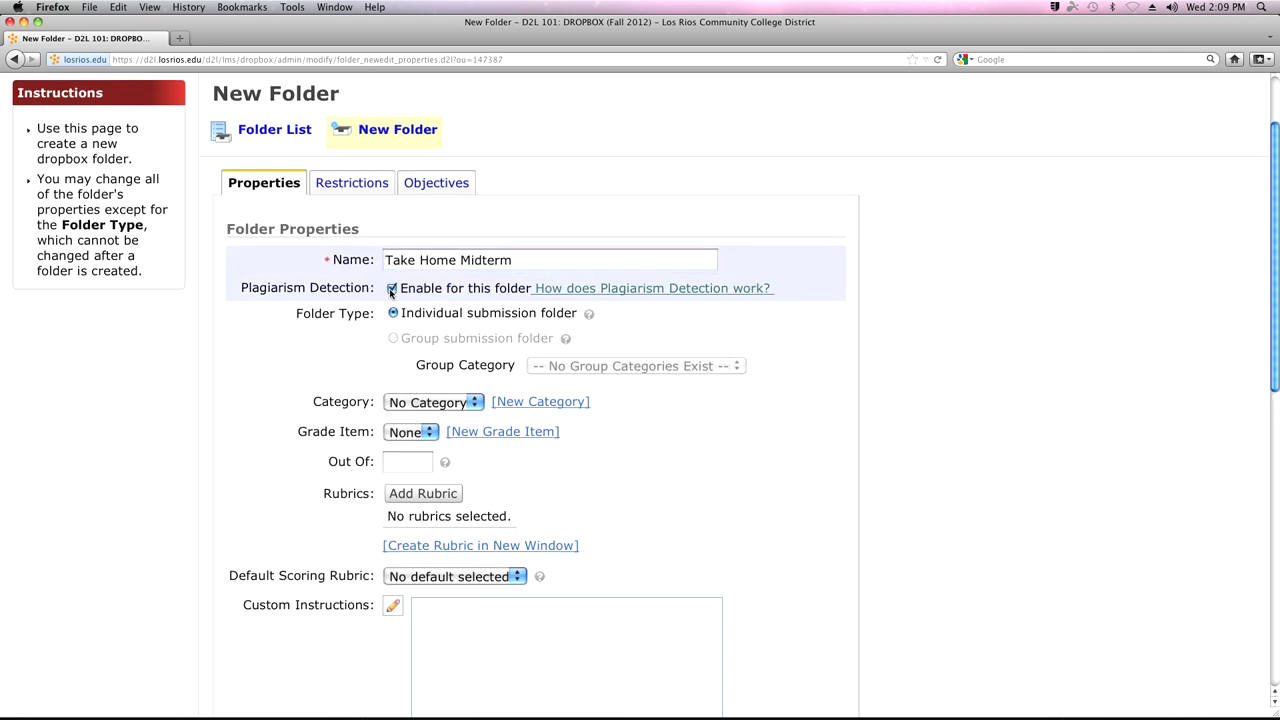
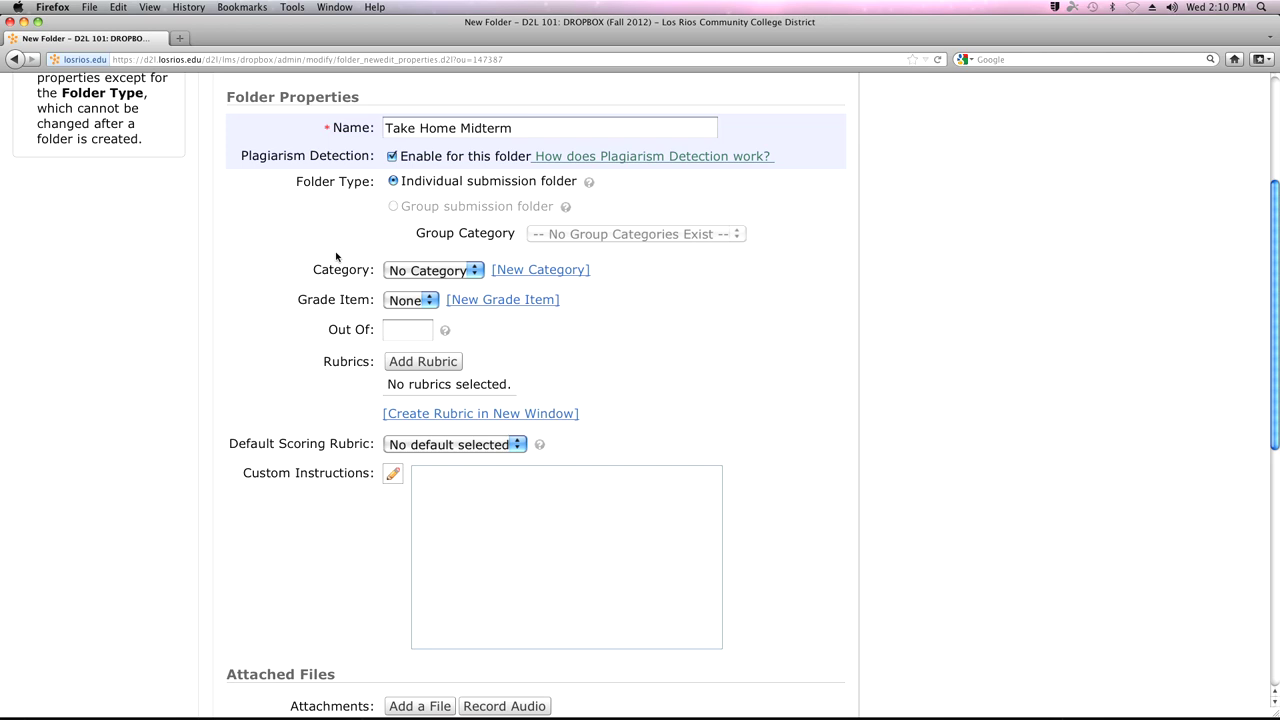
Step: Check which existing categories and grade items are available for the new folder
left_click(473, 270)
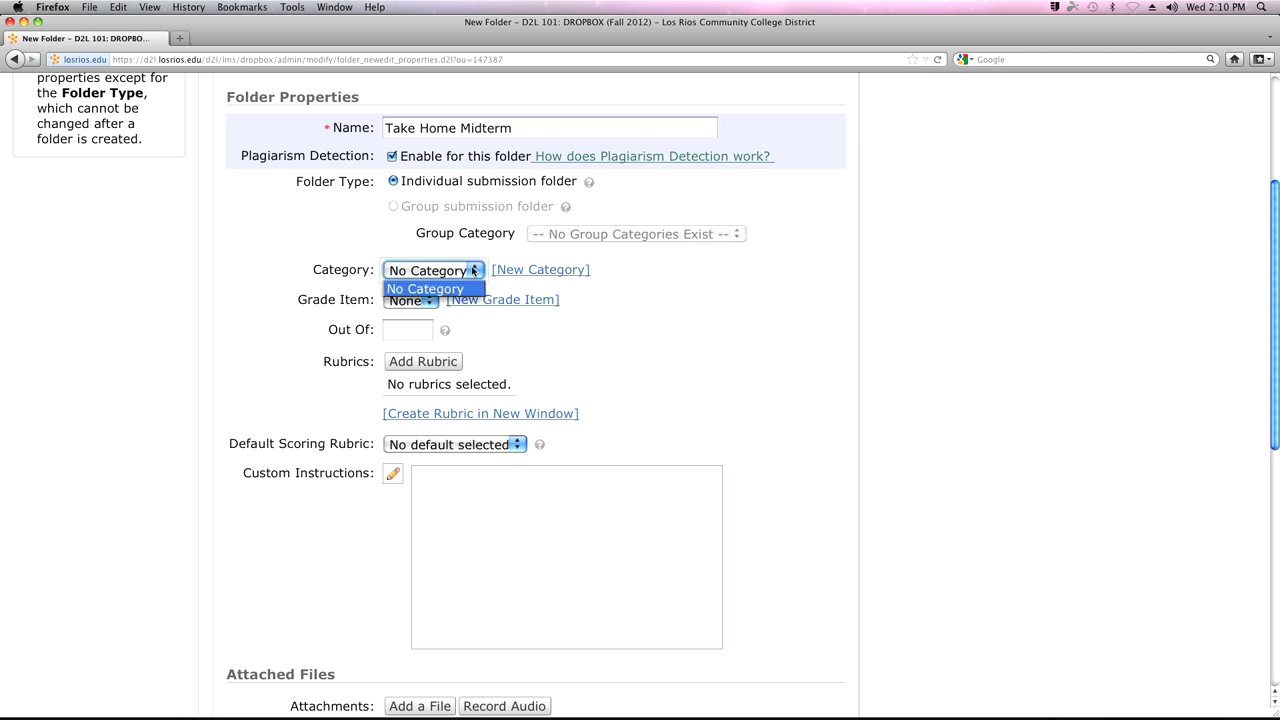
left_click(473, 270)
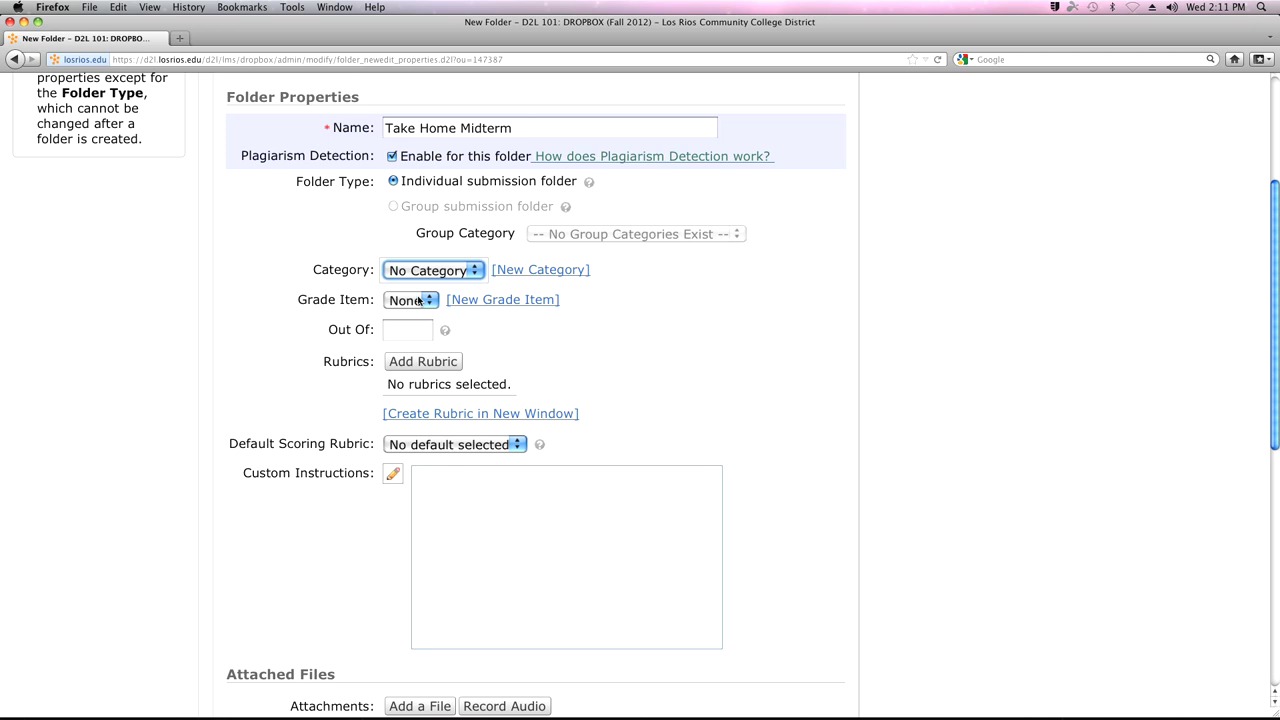
left_click(425, 301)
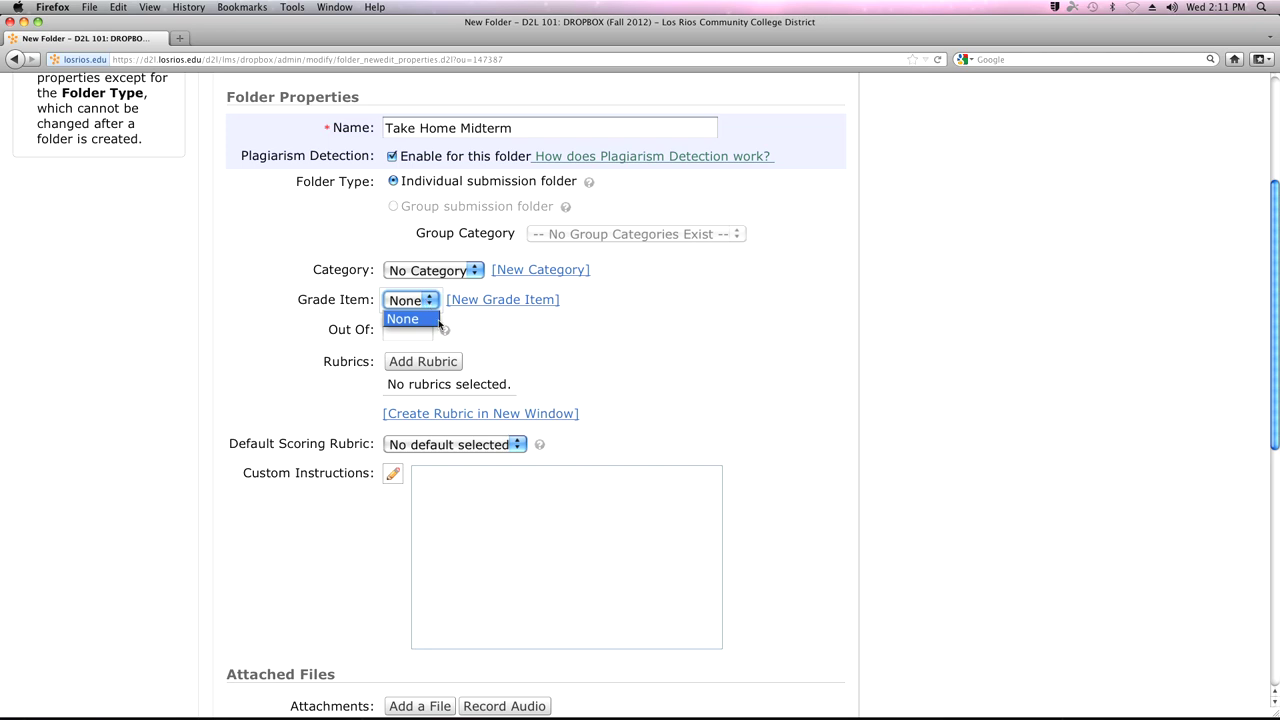
left_click(581, 308)
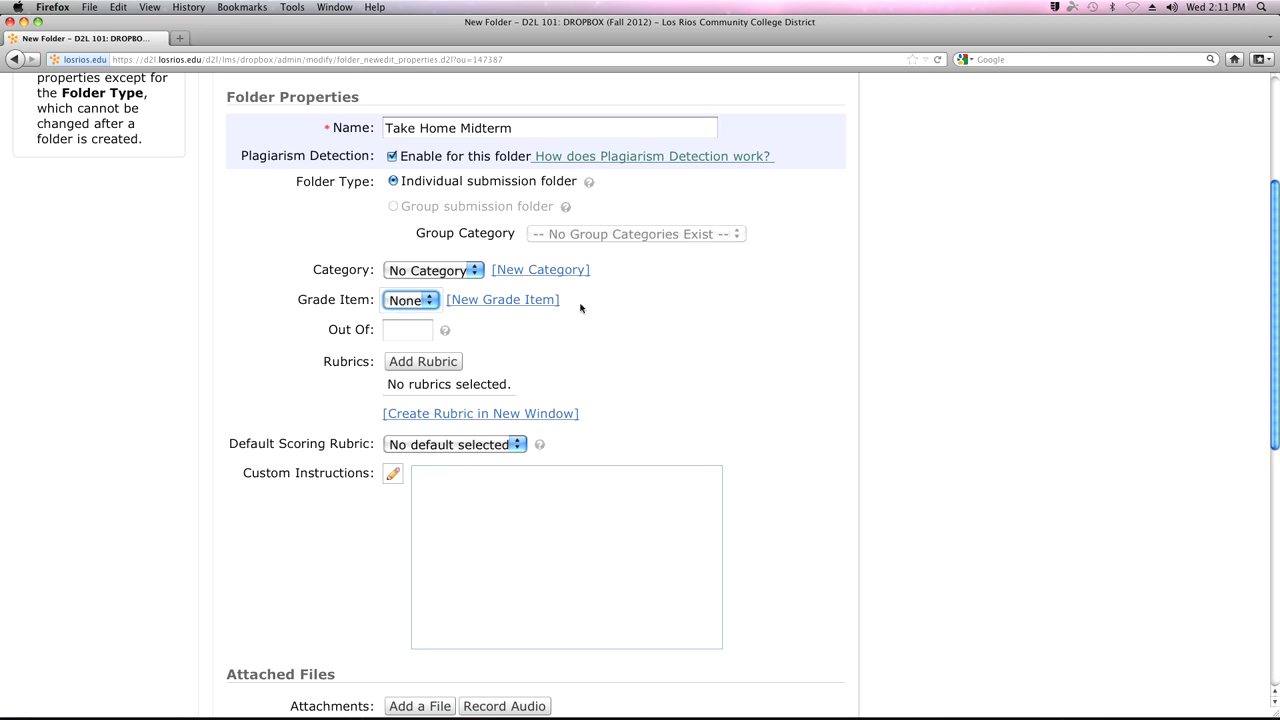
Step: Start a new grade item for the folder and name it "Take Home Midterm"
left_click(491, 304)
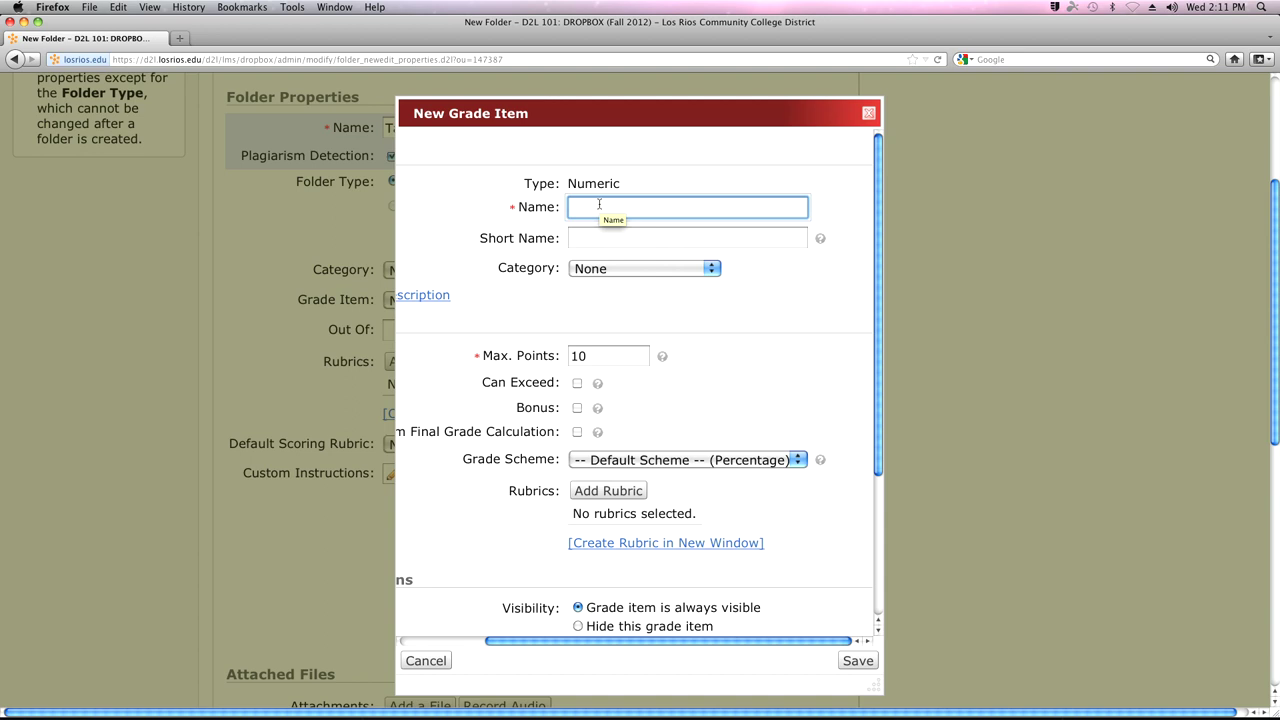
type("Midterm")
key("BackSpace")
key("BackSpace")
key("BackSpace")
key("BackSpace")
key("BackSpace")
key("BackSpace")
key("BackSpace")
type("Take Home m")
key("BackSpace")
type("Midterm")
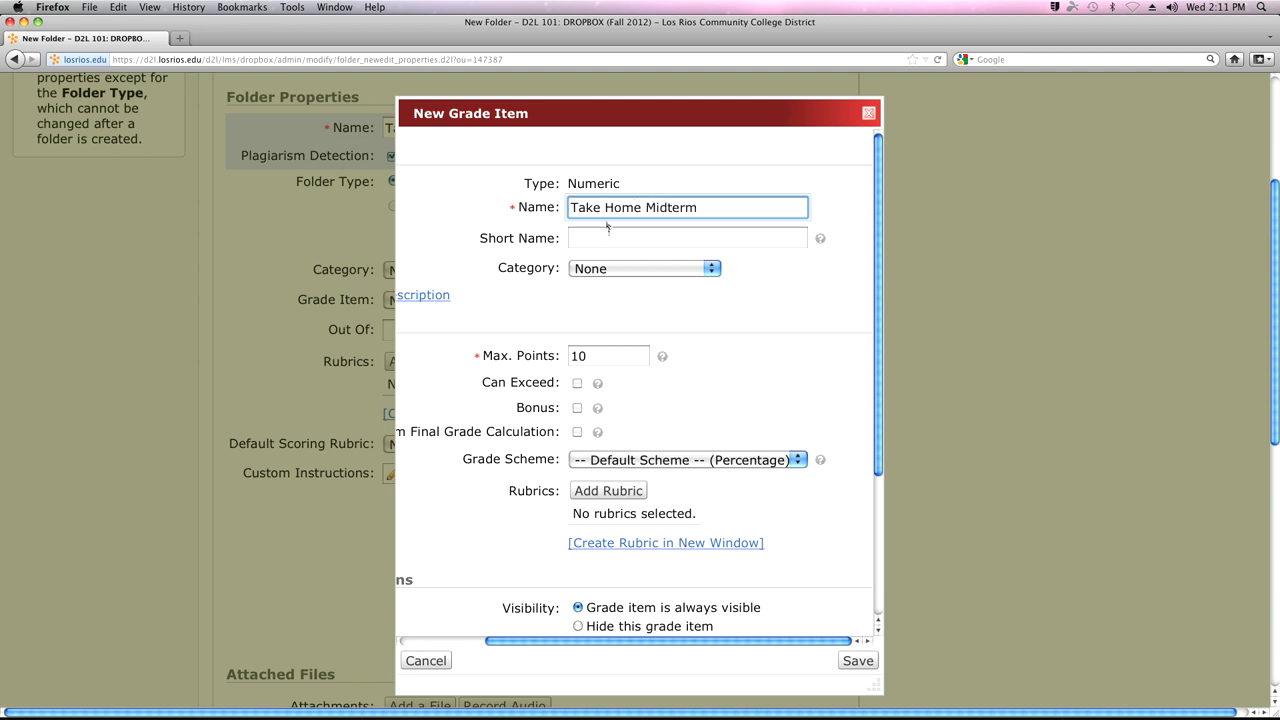
Step: Assign the grade item to the Weekly Assignments category and save it
left_click(636, 270)
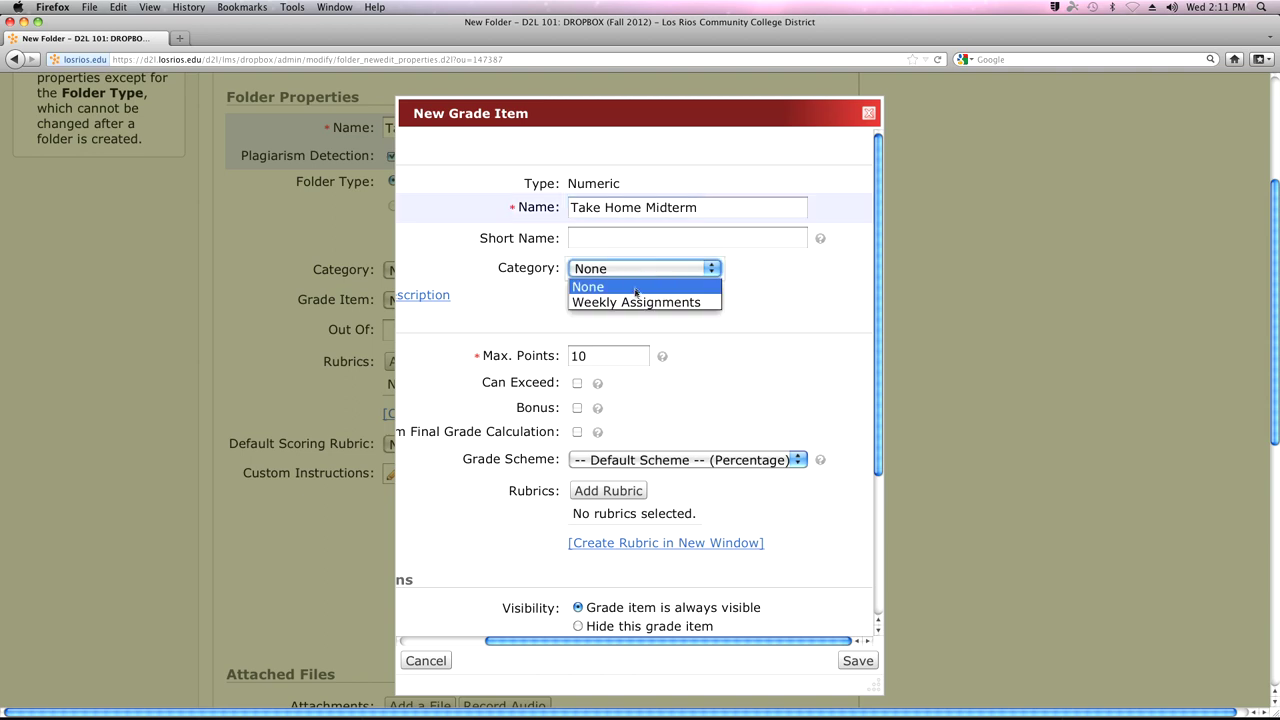
left_click(628, 301)
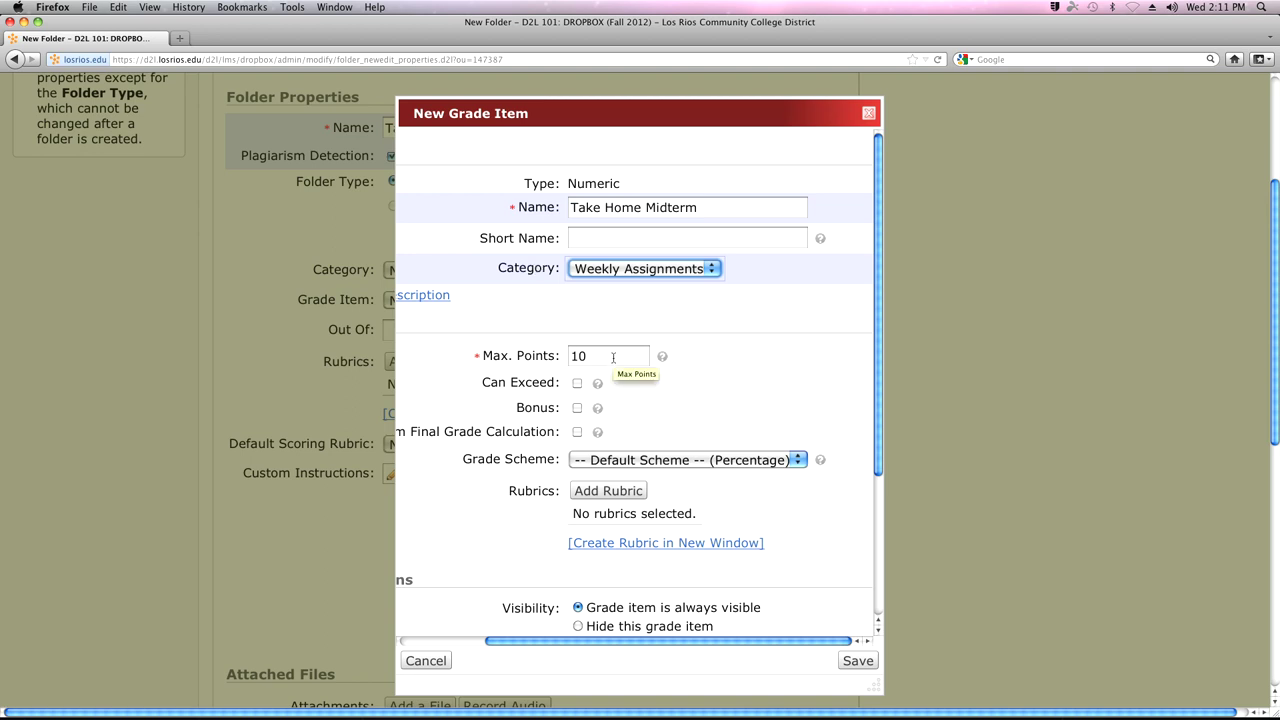
scroll(786, 480, "down", 3)
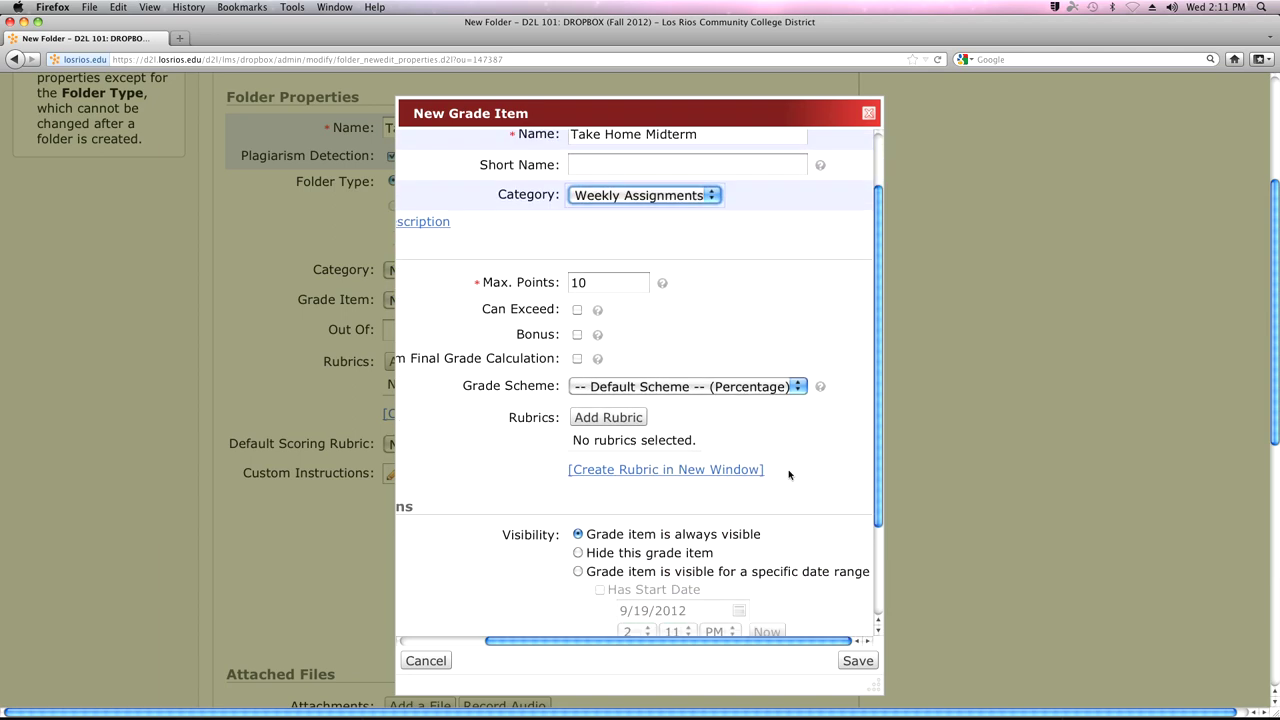
scroll(789, 474, "down", 5)
left_click(859, 544)
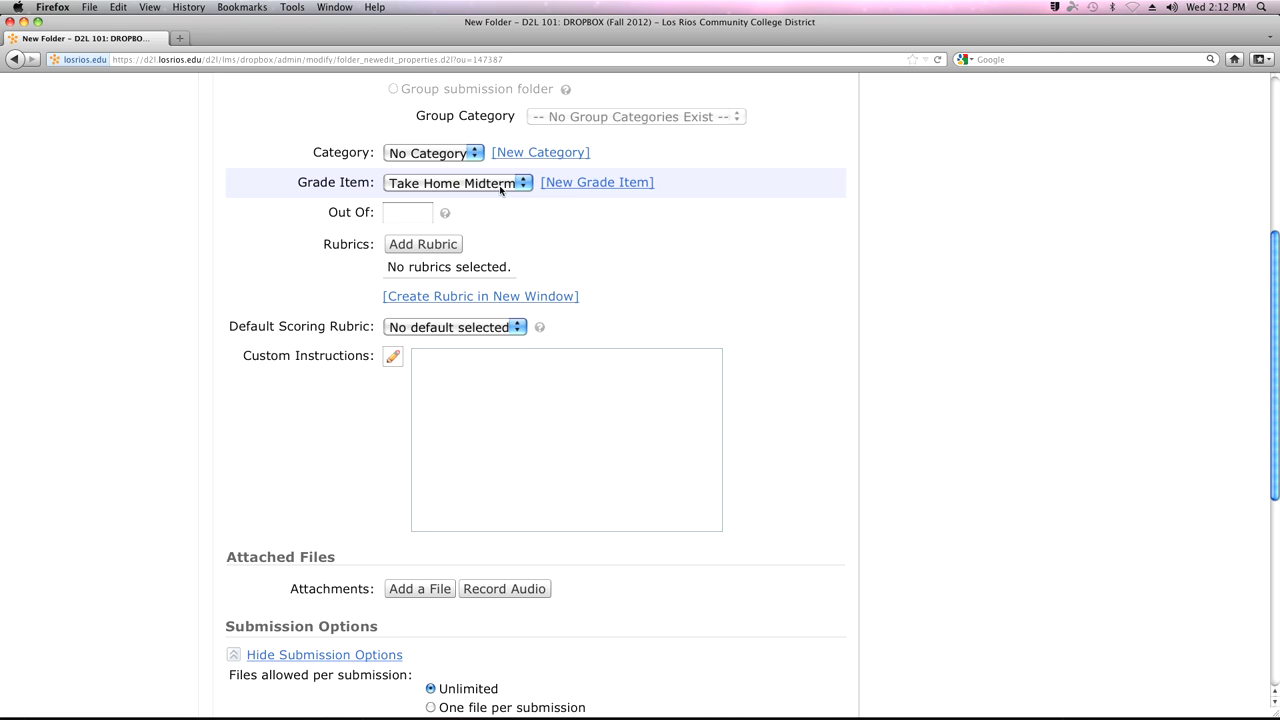
Step: Set the folder's score out of 10 and add the custom instructions "Please be sure to save your file as a PDF before you upload."
left_click(398, 214)
type("10")
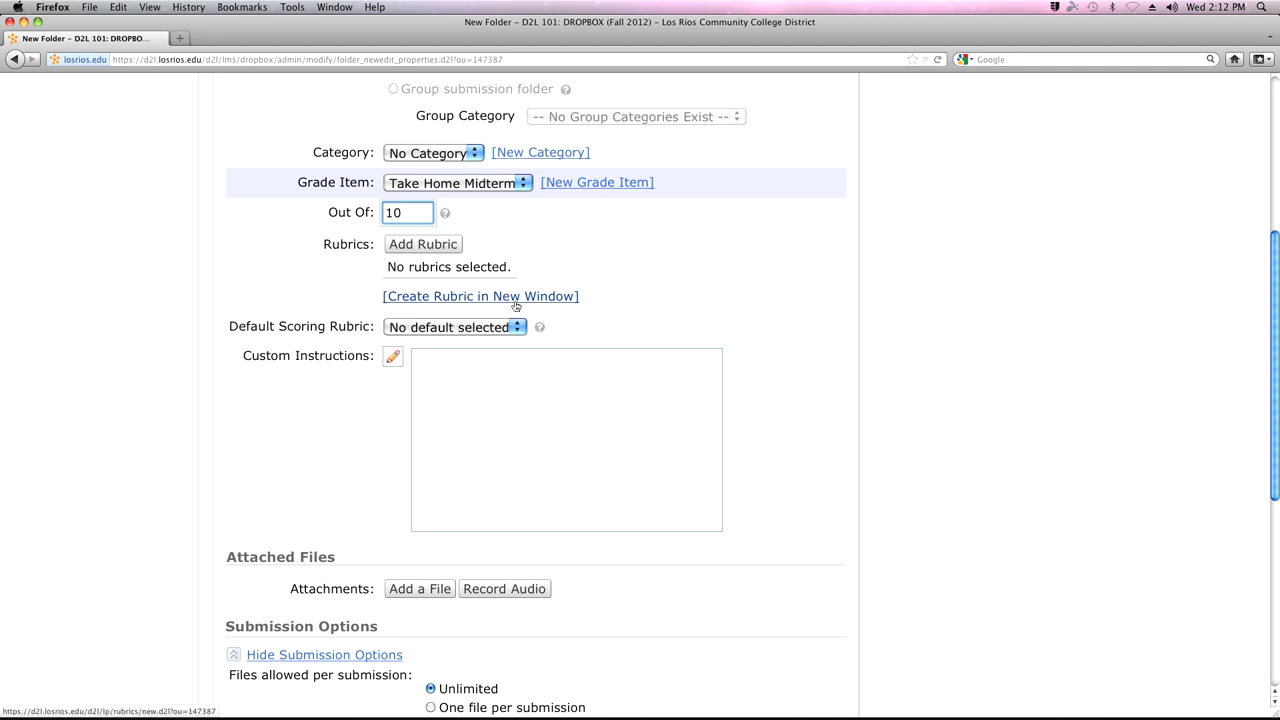
scroll(585, 310, "down", 2)
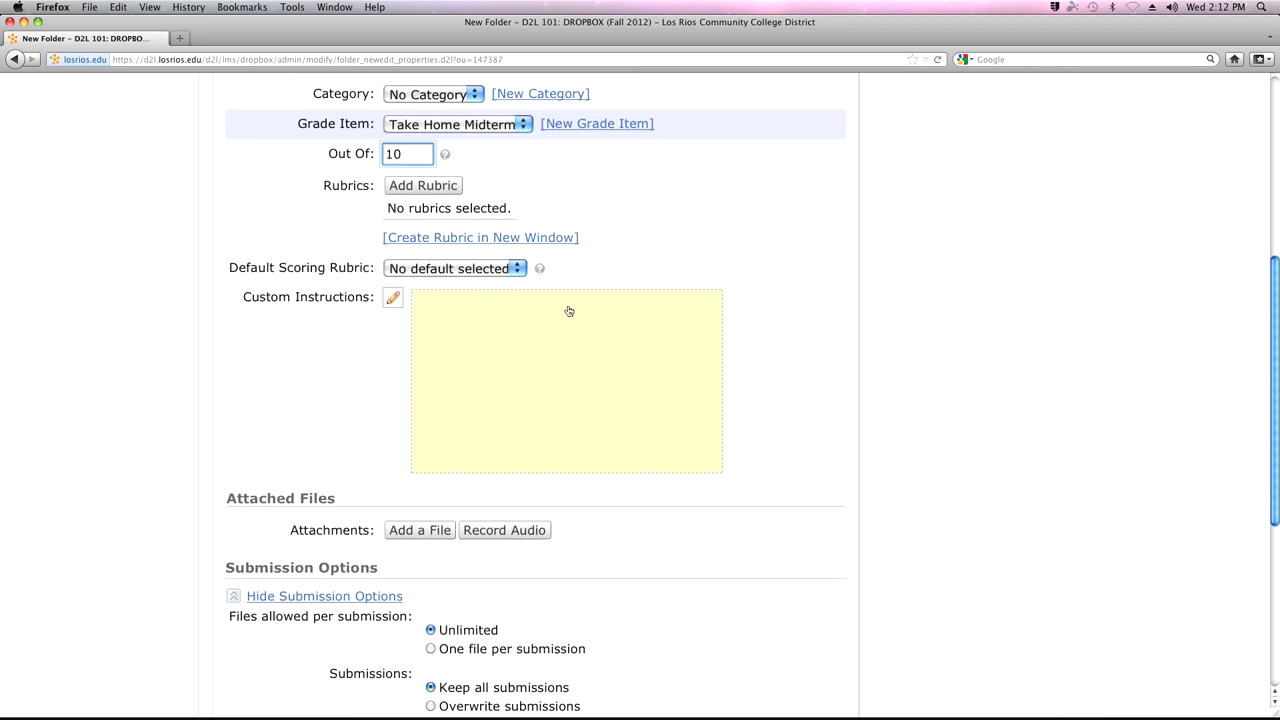
left_click(460, 306)
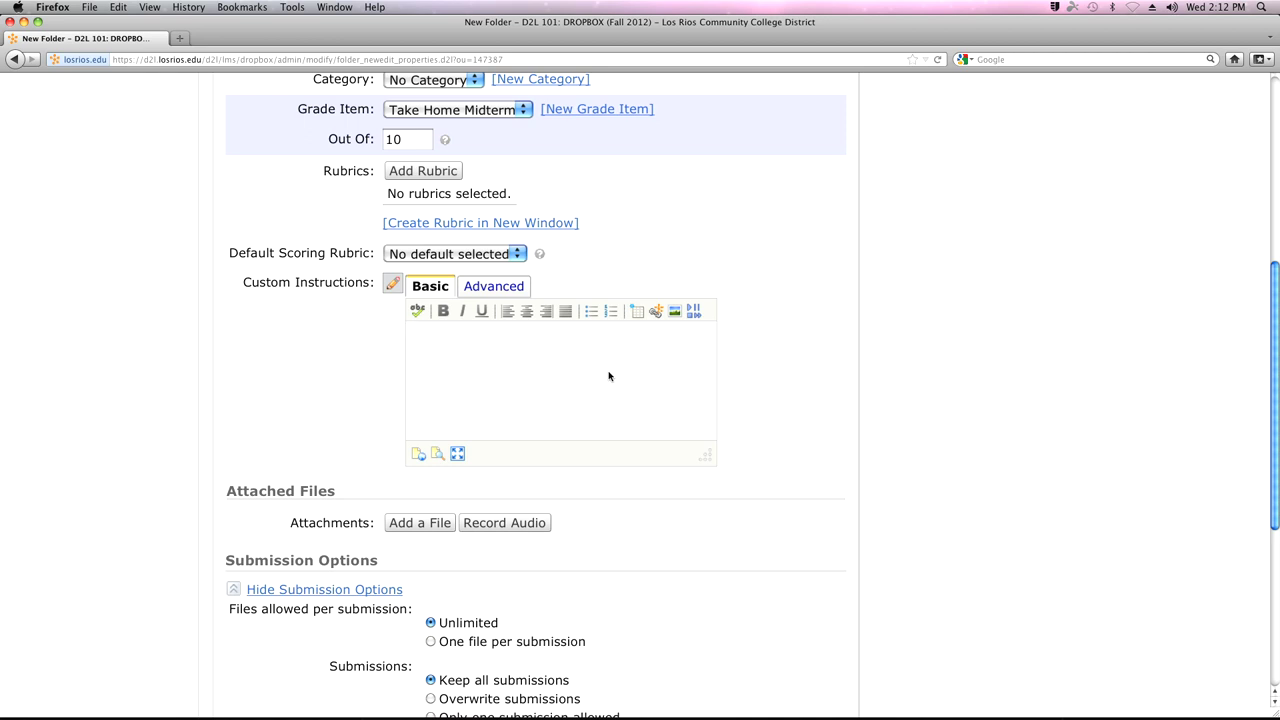
type("PLea")
key("BackSpace")
key("BackSpace")
key("BackSpace")
type("lease be sure to save your file as ")
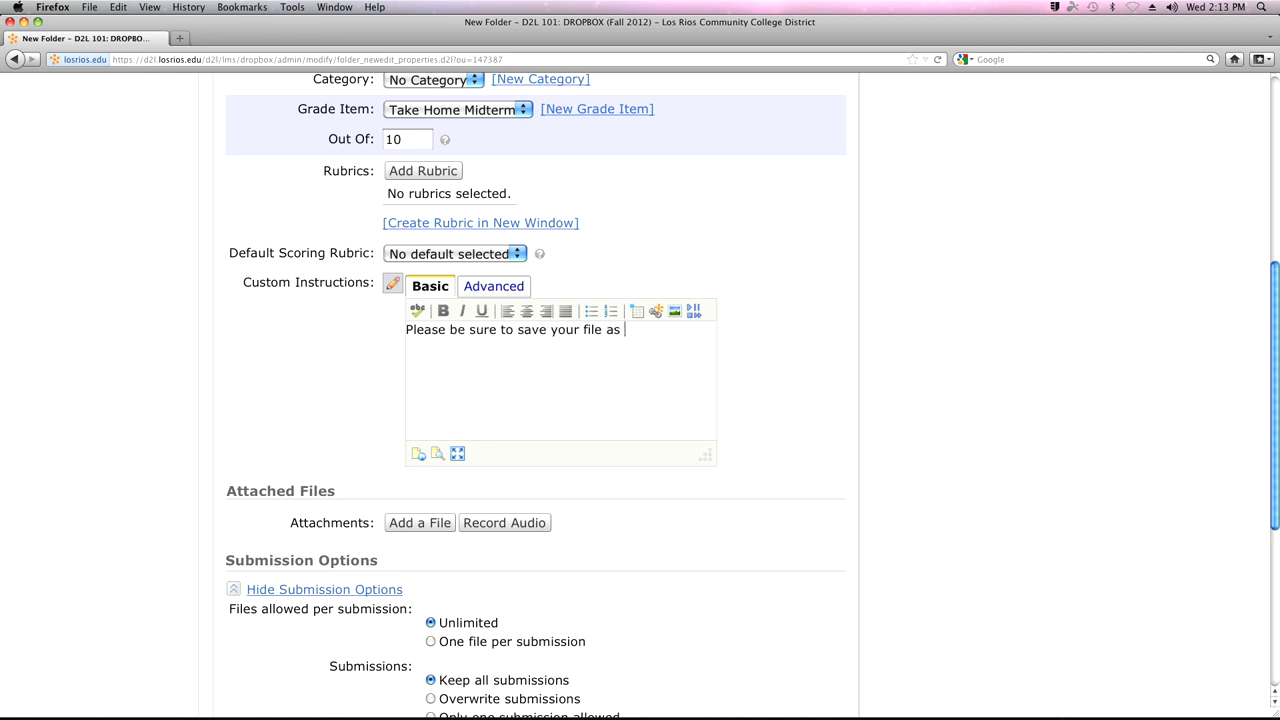
type("a PDF before you upload.")
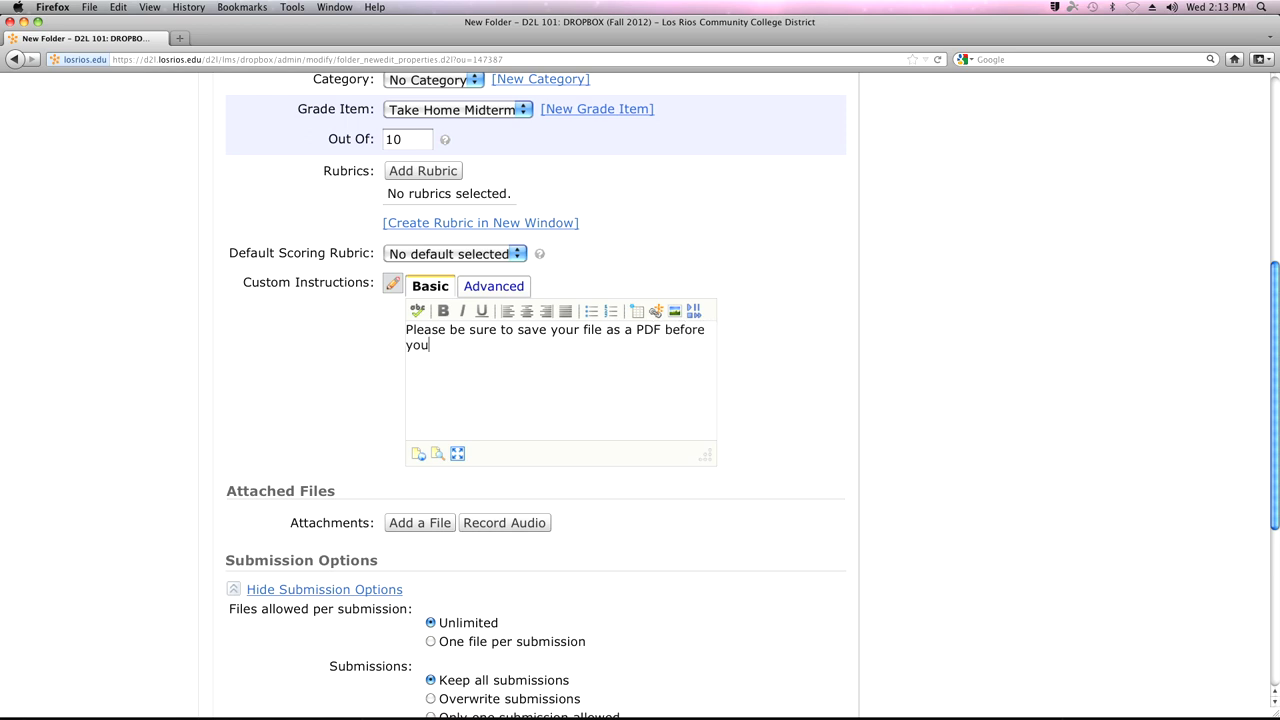
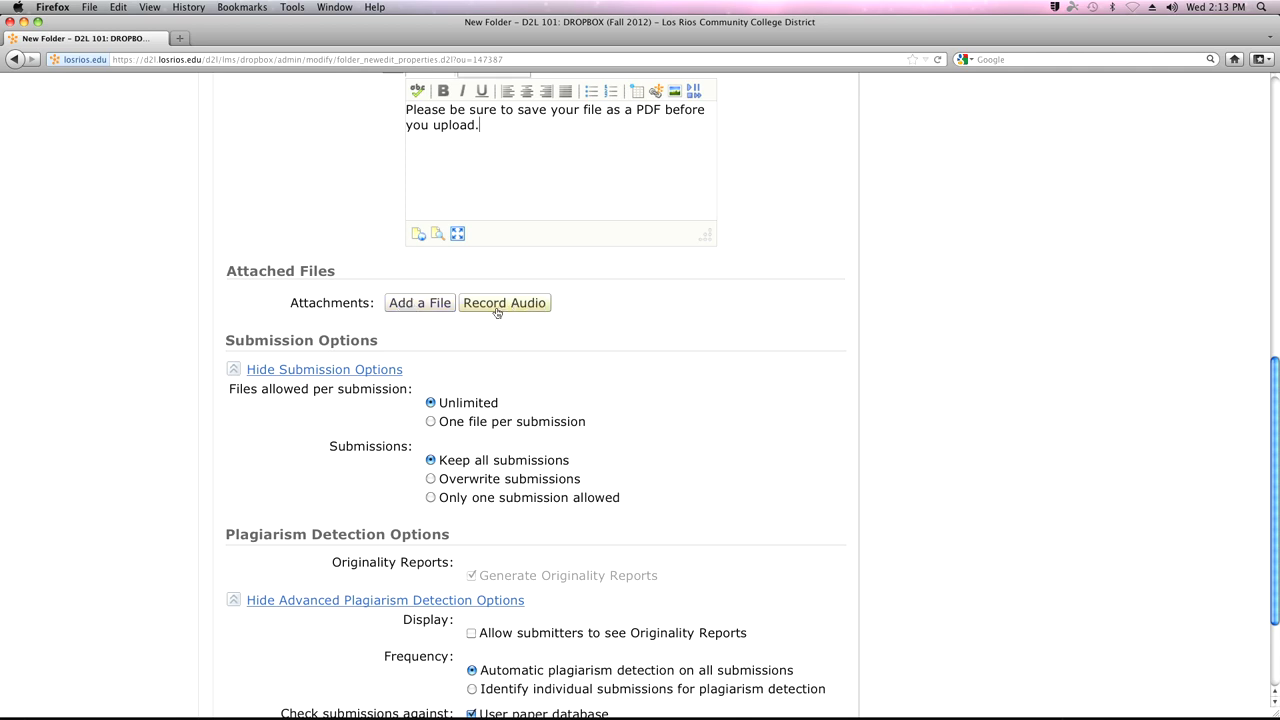
Step: Allow Flash to access the microphone, record about 14 seconds of audio, and attach the recording to the folder
left_click(497, 303)
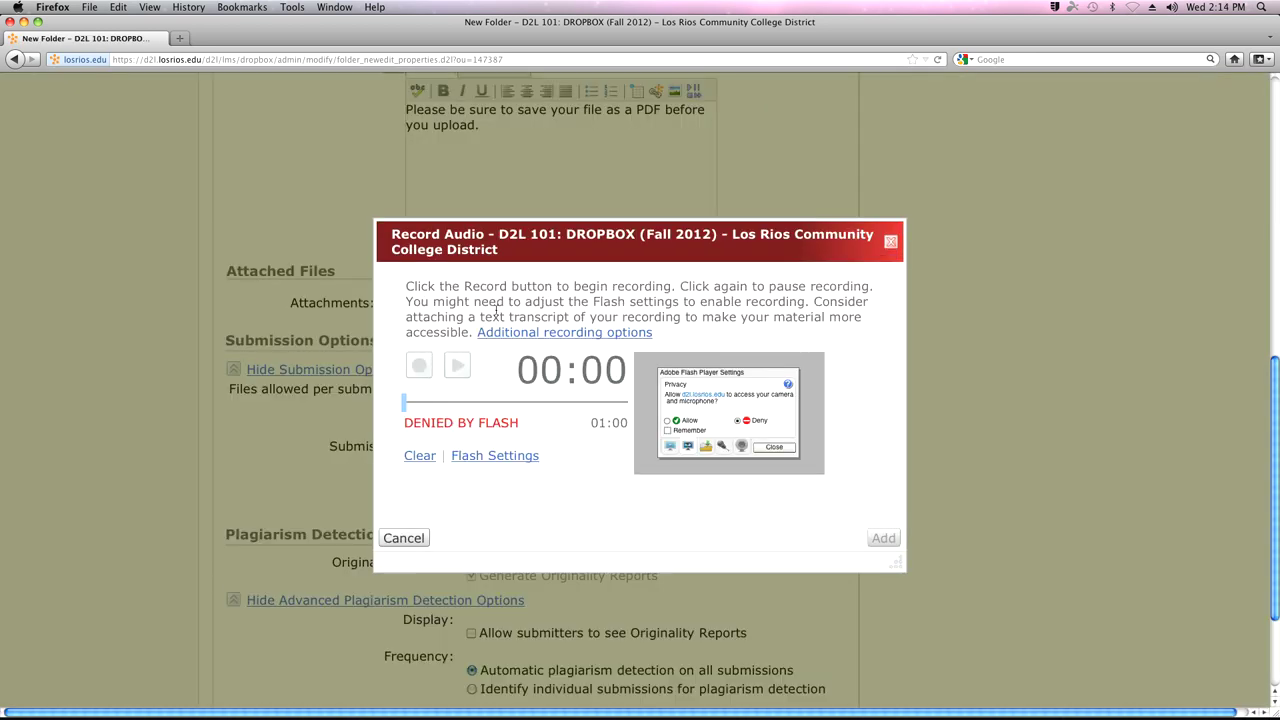
left_click(668, 420)
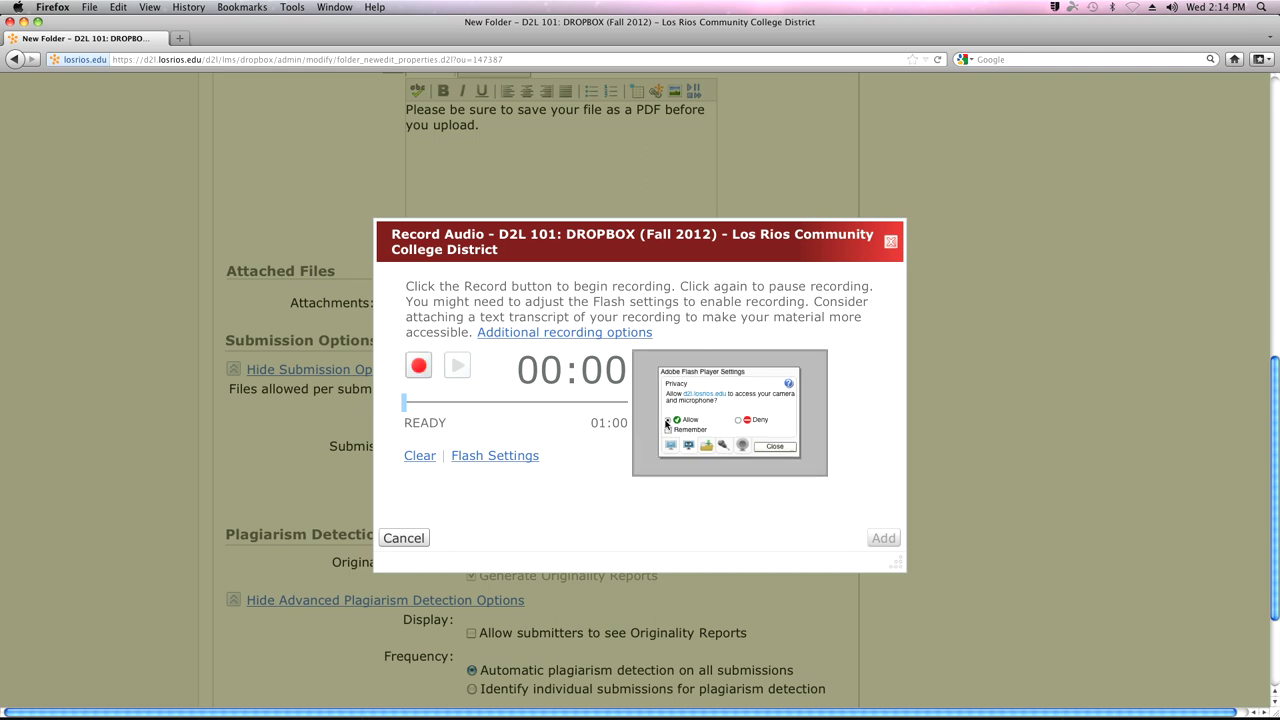
left_click(772, 448)
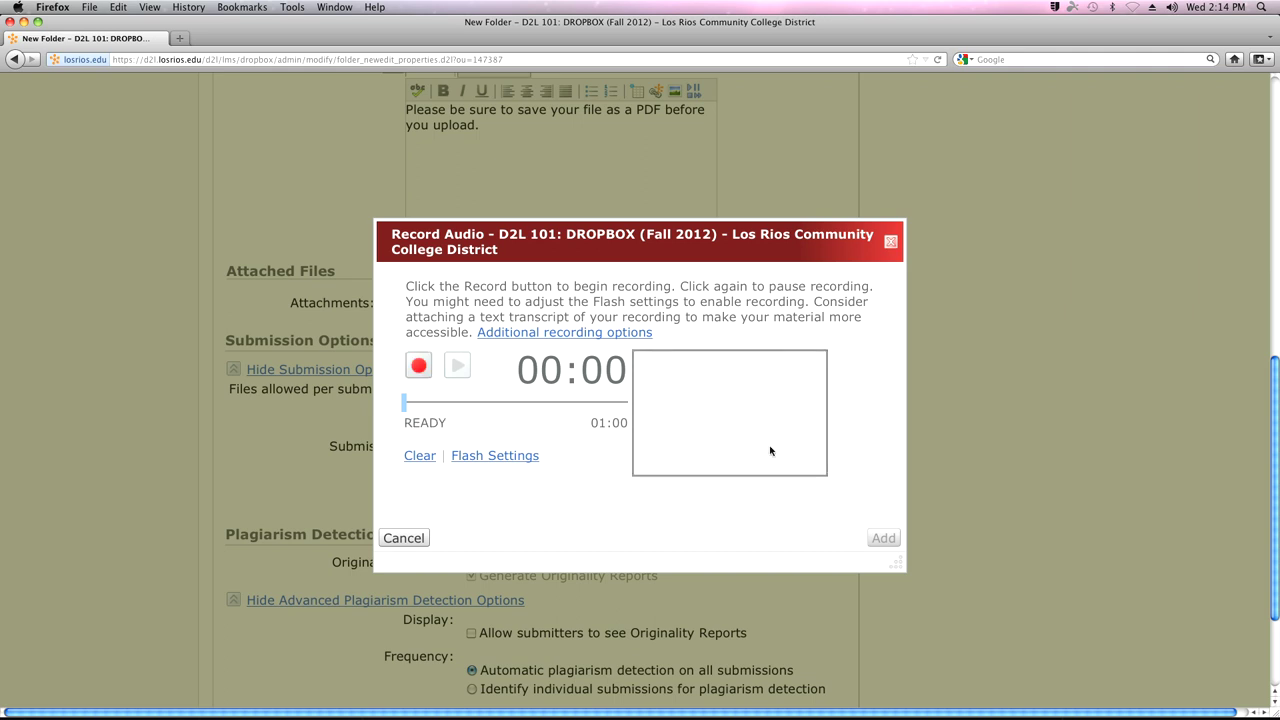
left_click(419, 365)
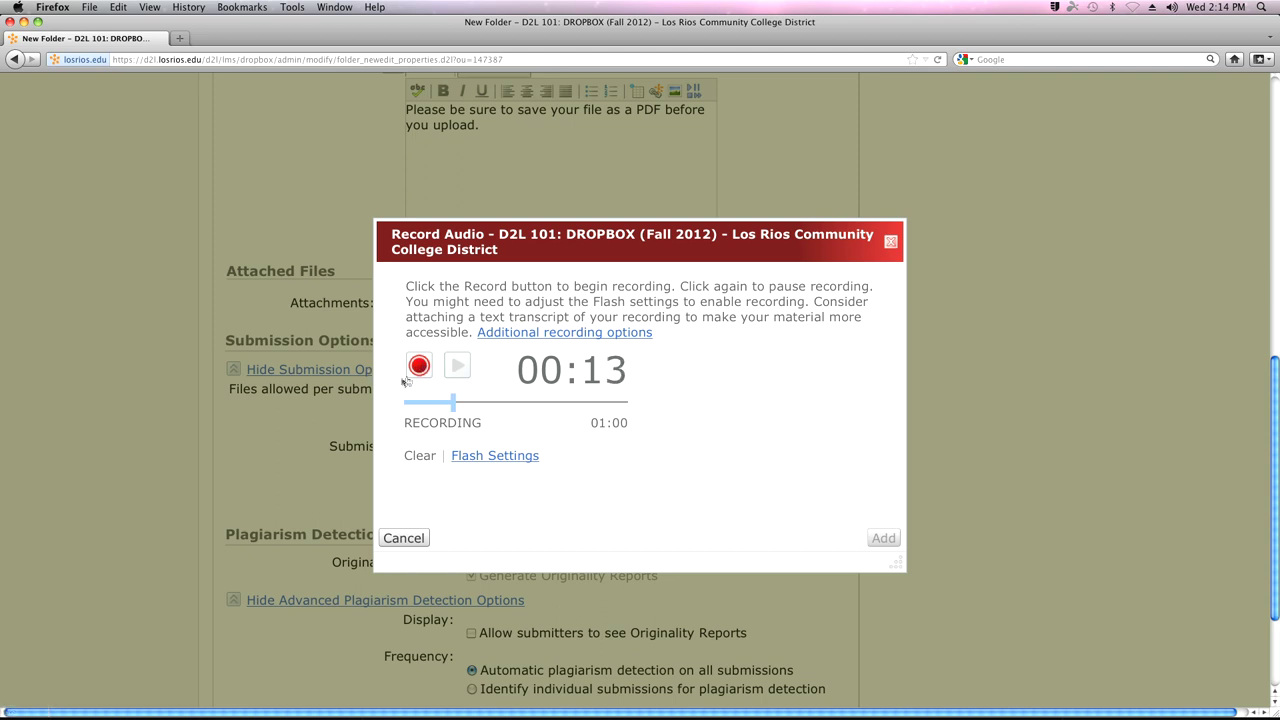
left_click(422, 365)
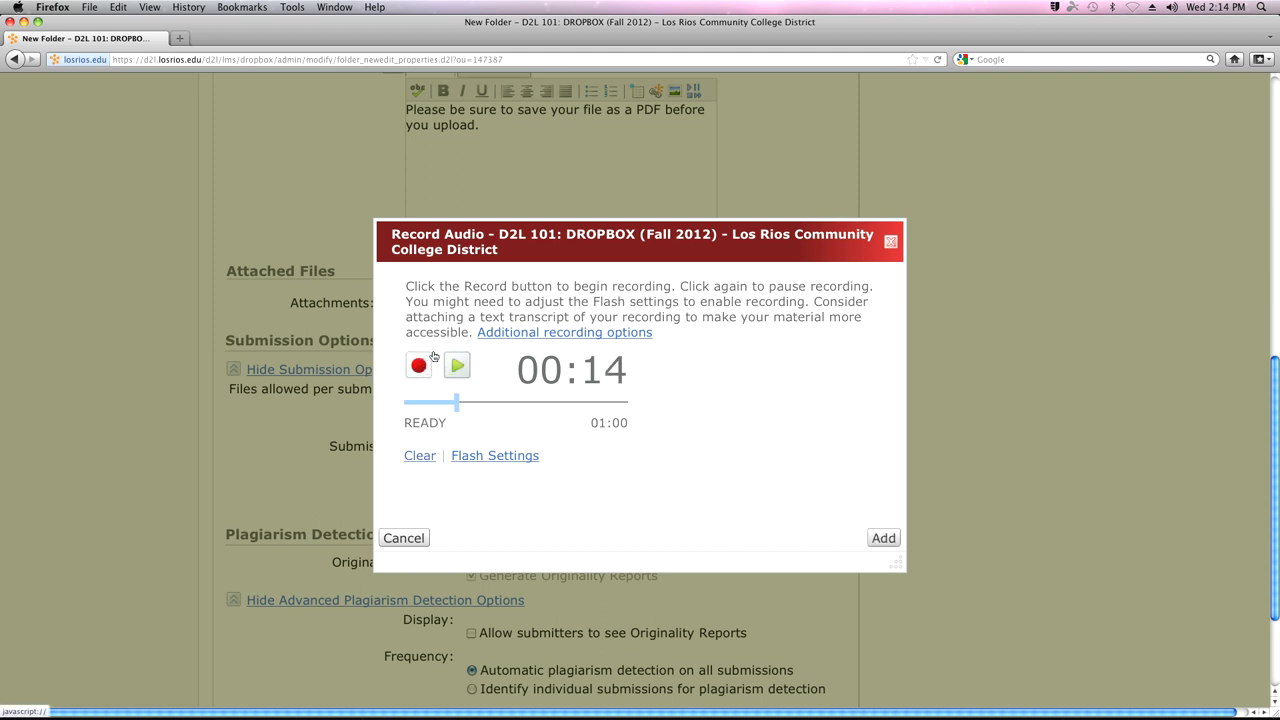
left_click(884, 538)
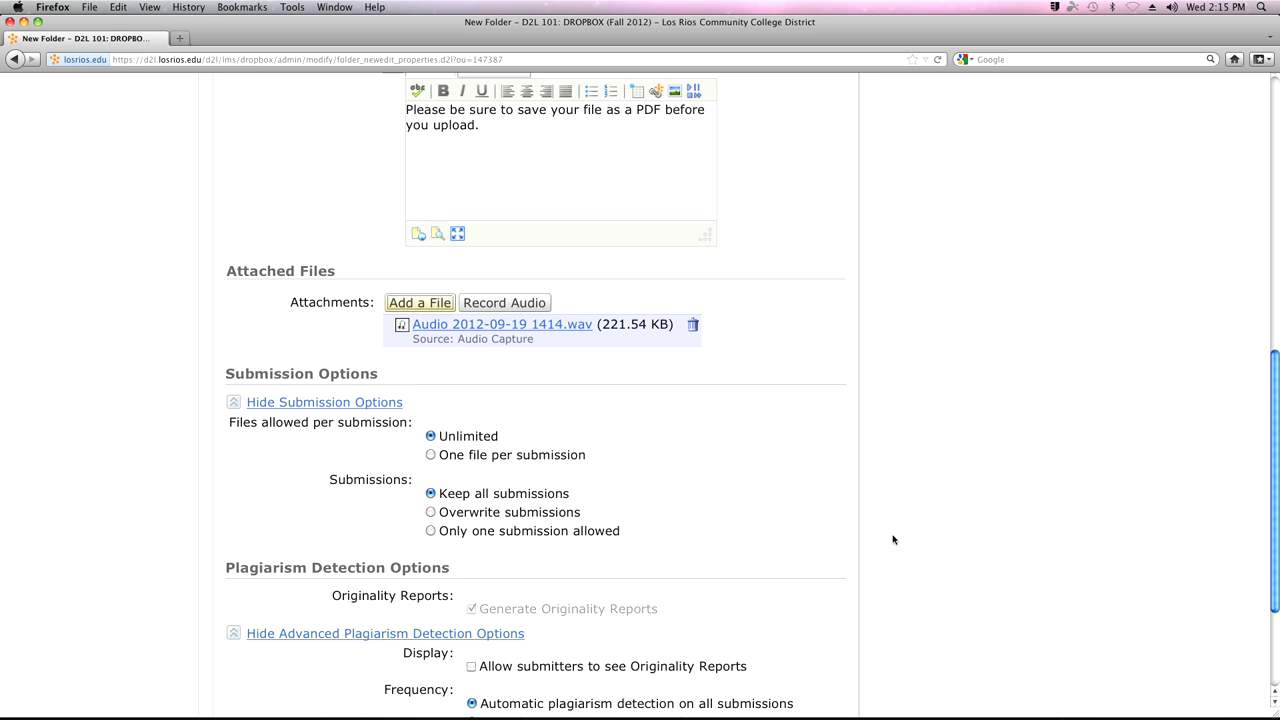
Step: Allow submitters to see Originality Reports in the advanced plagiarism detection options and save the folder
scroll(914, 486, "down", 3)
scroll(1000, 474, "down", 2)
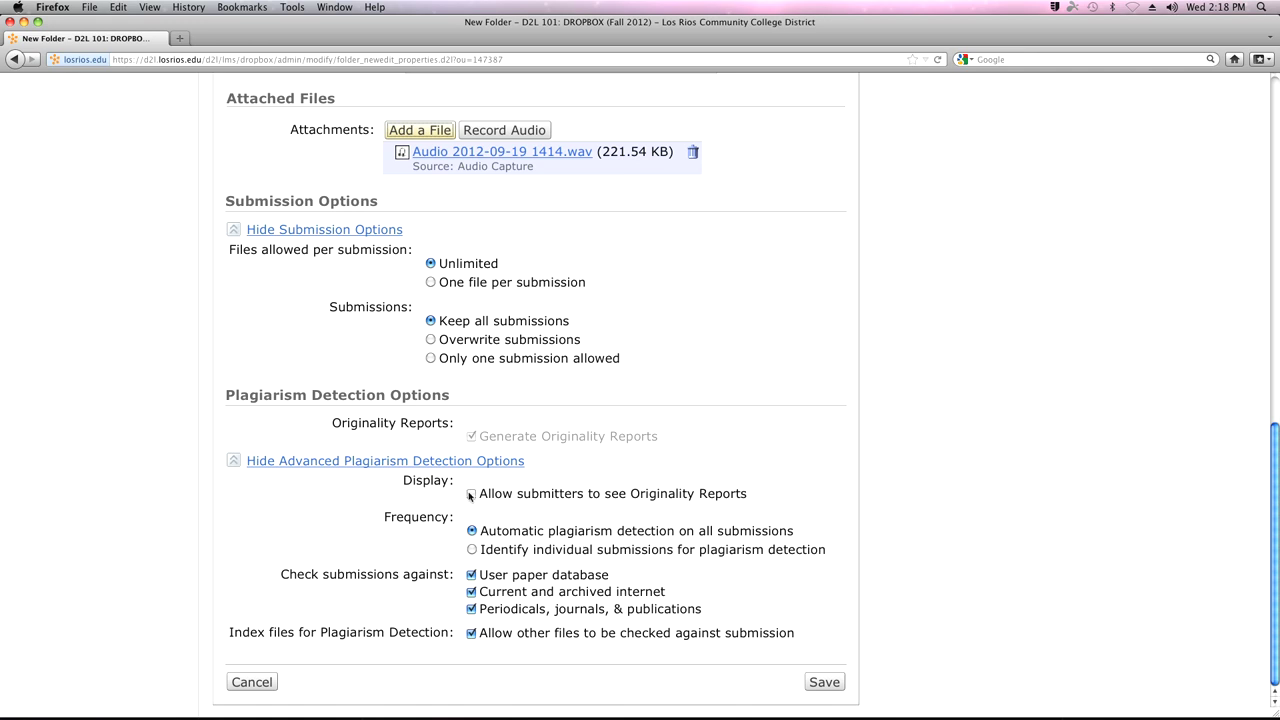
left_click(471, 494)
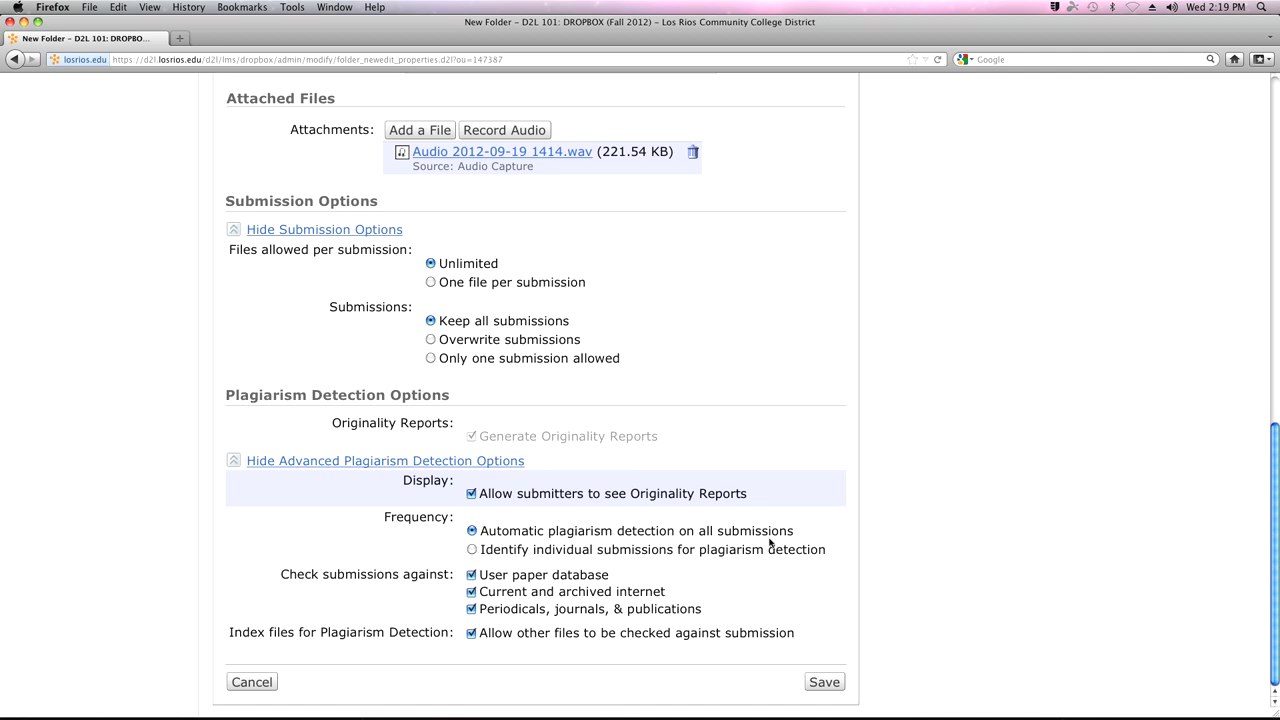
left_click(822, 682)
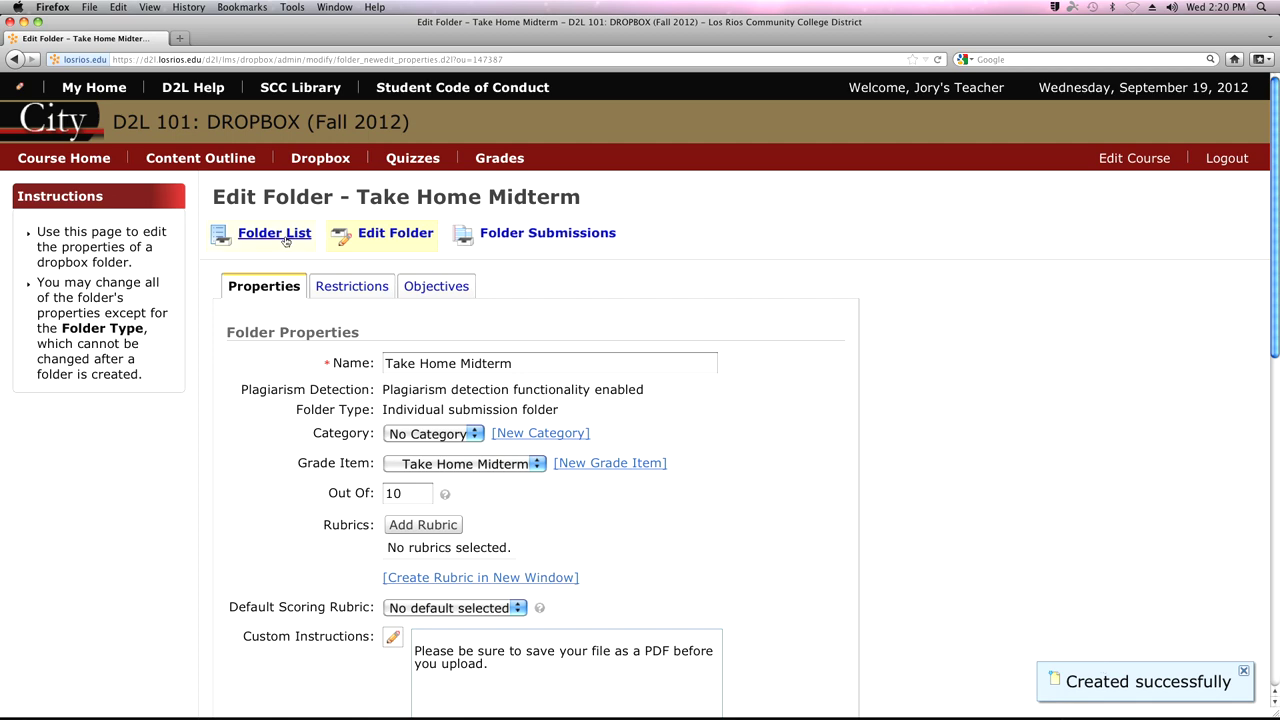
Step: Return to the dropbox folder list and examine the Take Home Midterm entry and its plagiarism detection icon up close
left_click(250, 235)
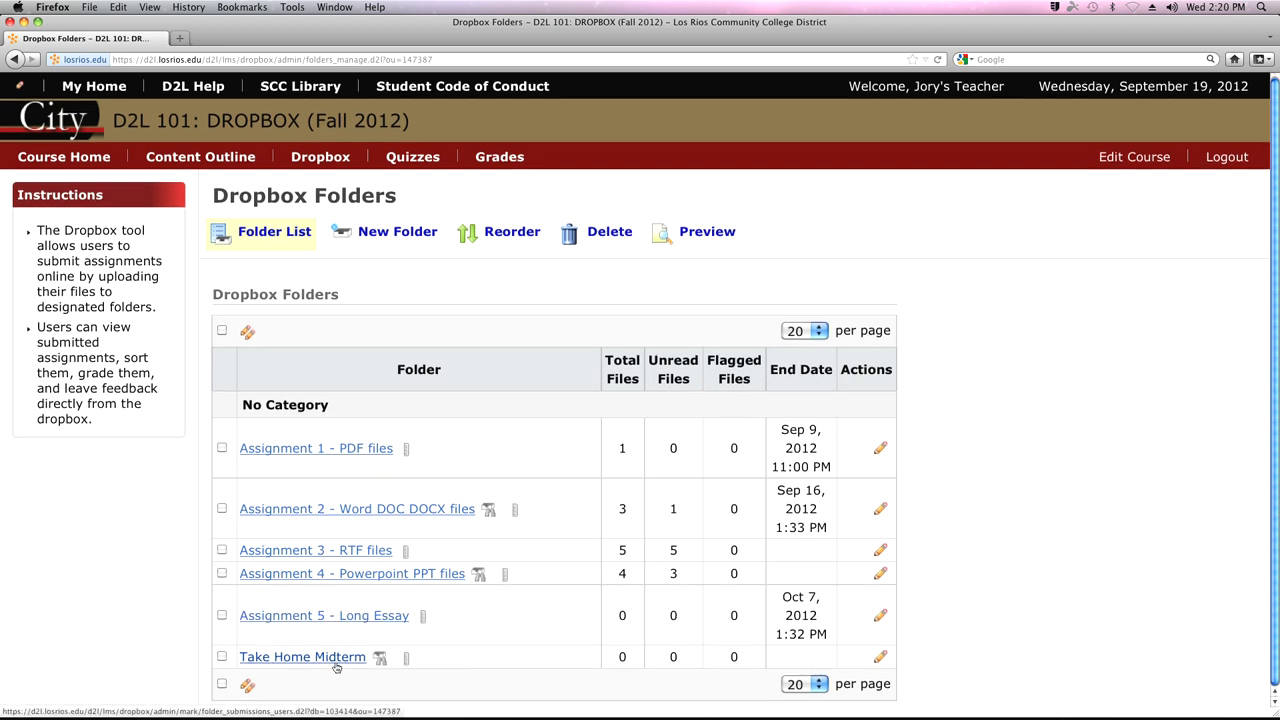
key("super+plus")
key("super+plus")
key("super+plus")
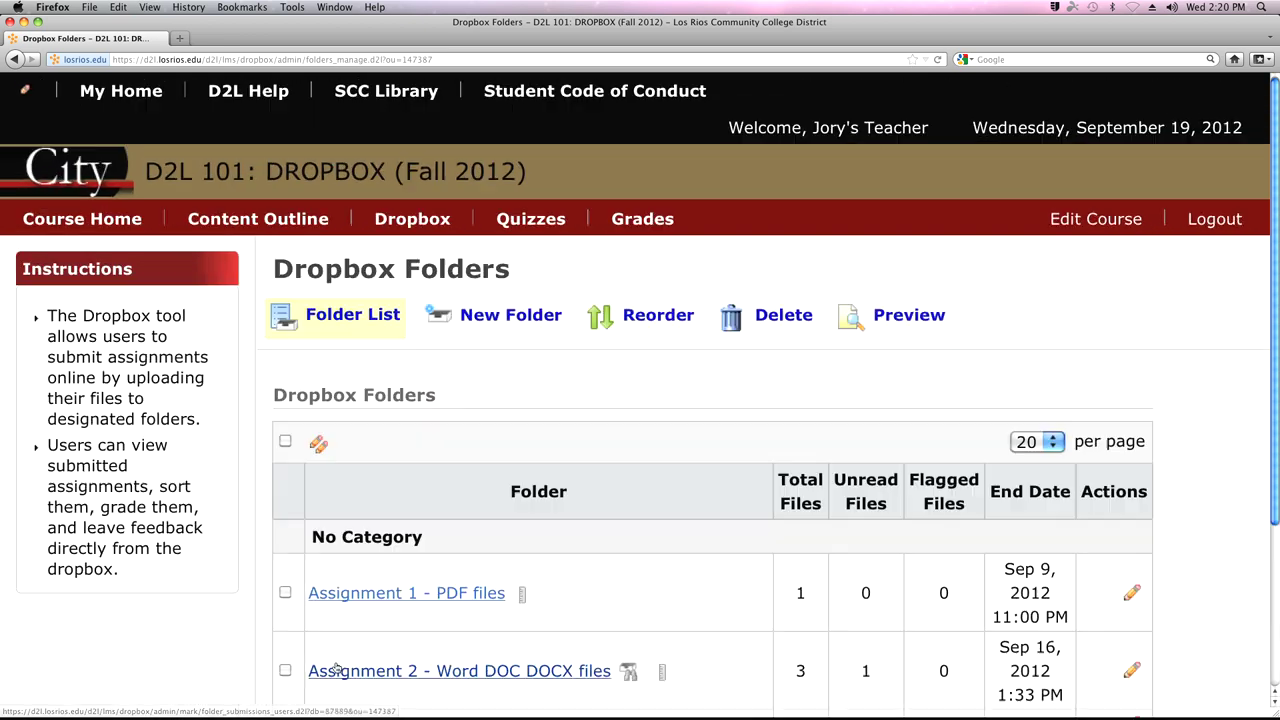
scroll(407, 623, "down", 1)
scroll(407, 623, "down", 5)
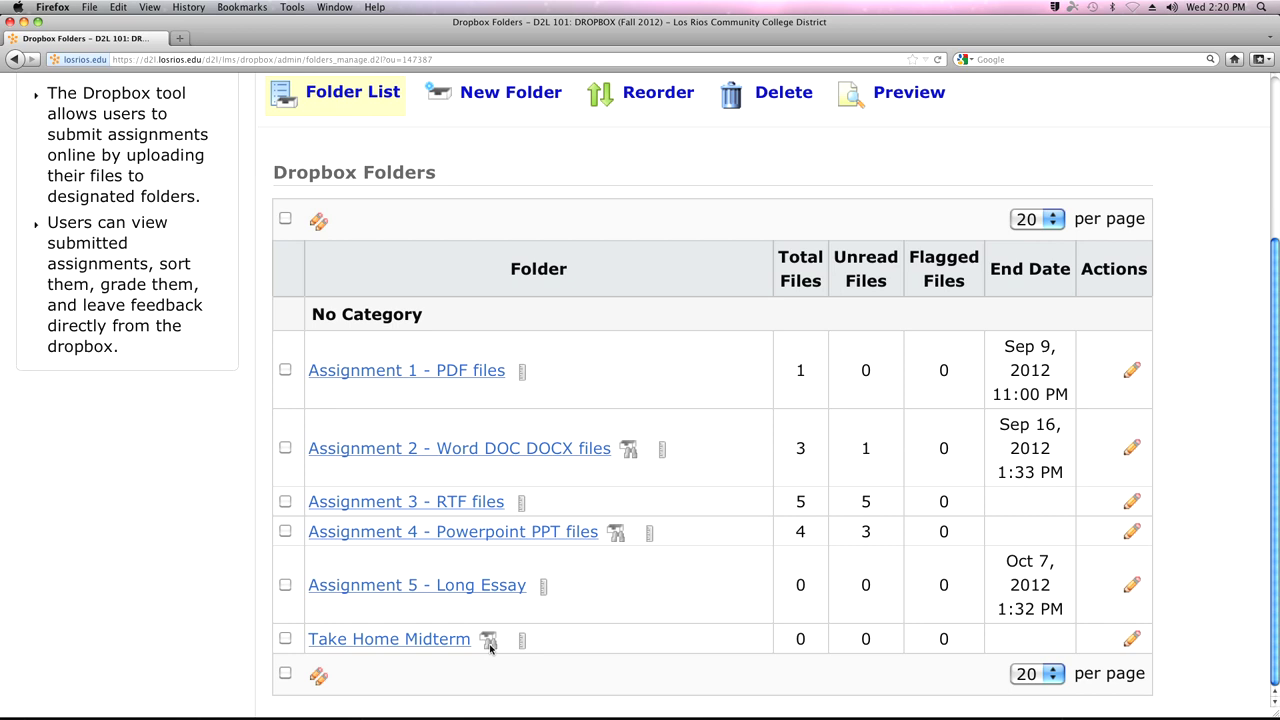
mouse_move(489, 647)
key("super+minus")
key("super+minus")
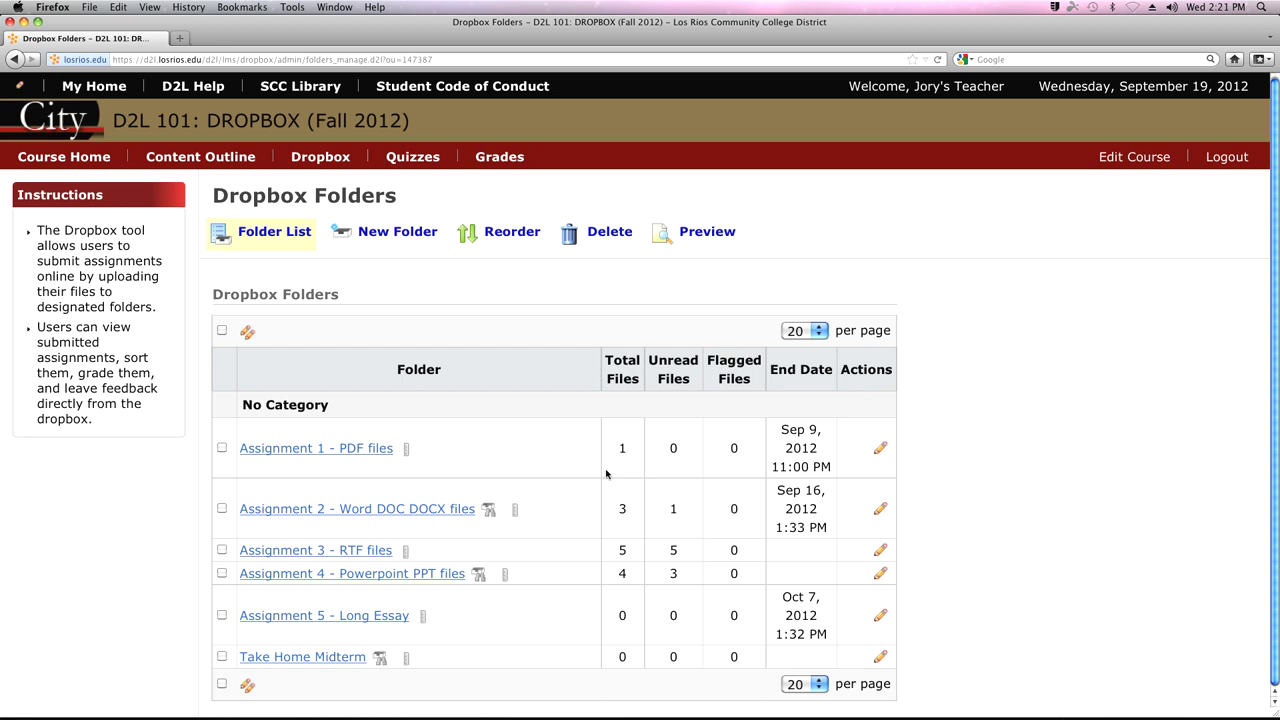
Step: Preview the dropbox as a student, open the Take Home Midterm folder, and review its custom instructions
left_click(704, 232)
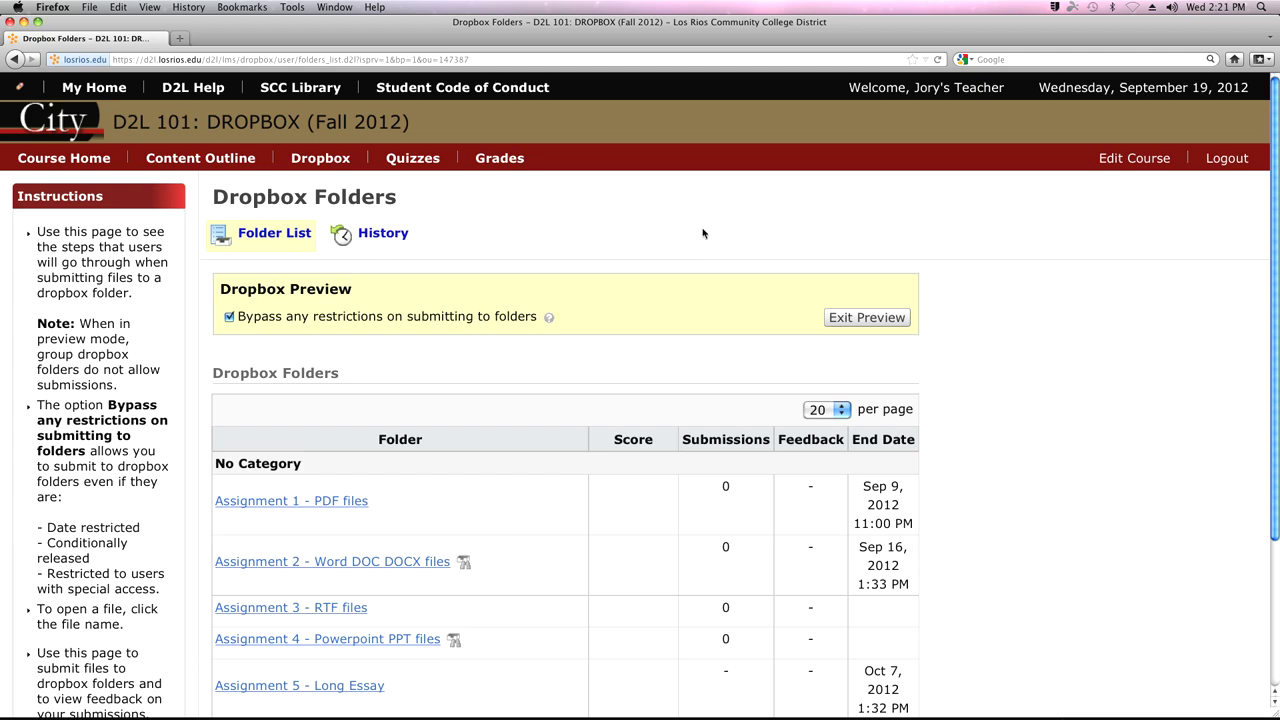
scroll(702, 233, "down", 3)
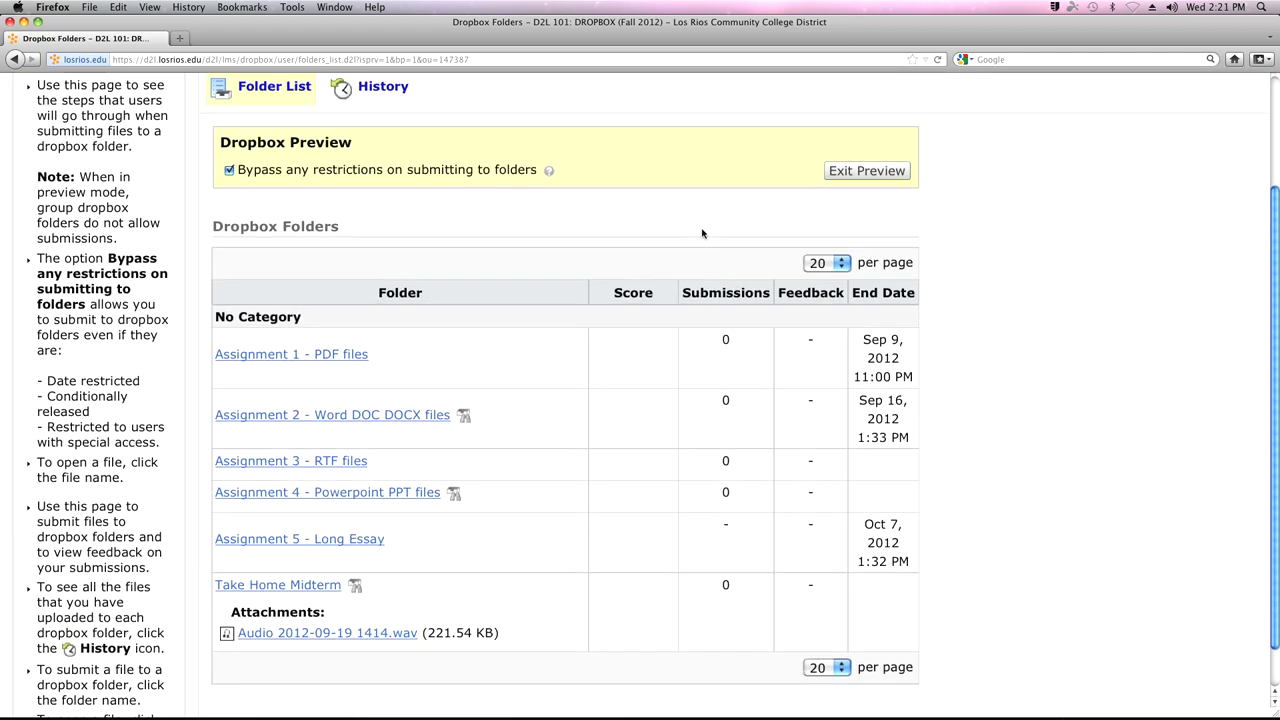
scroll(702, 233, "down", 1)
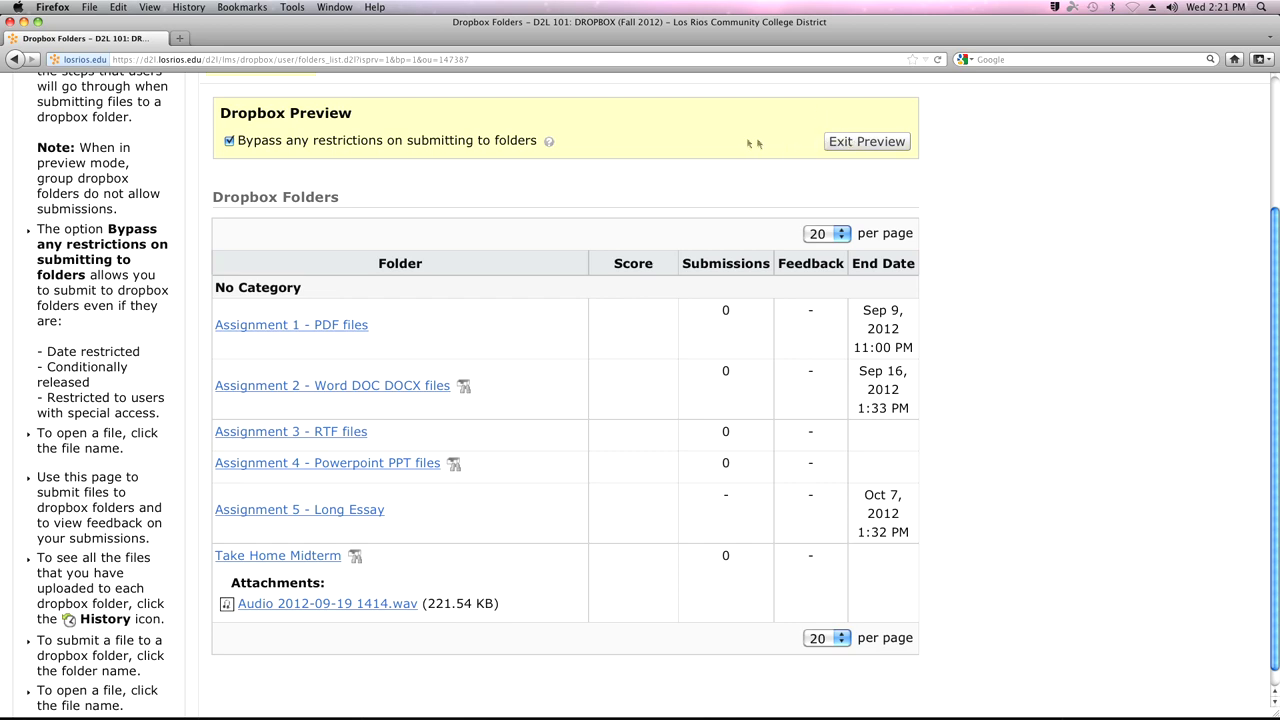
scroll(658, 142, "down", 1)
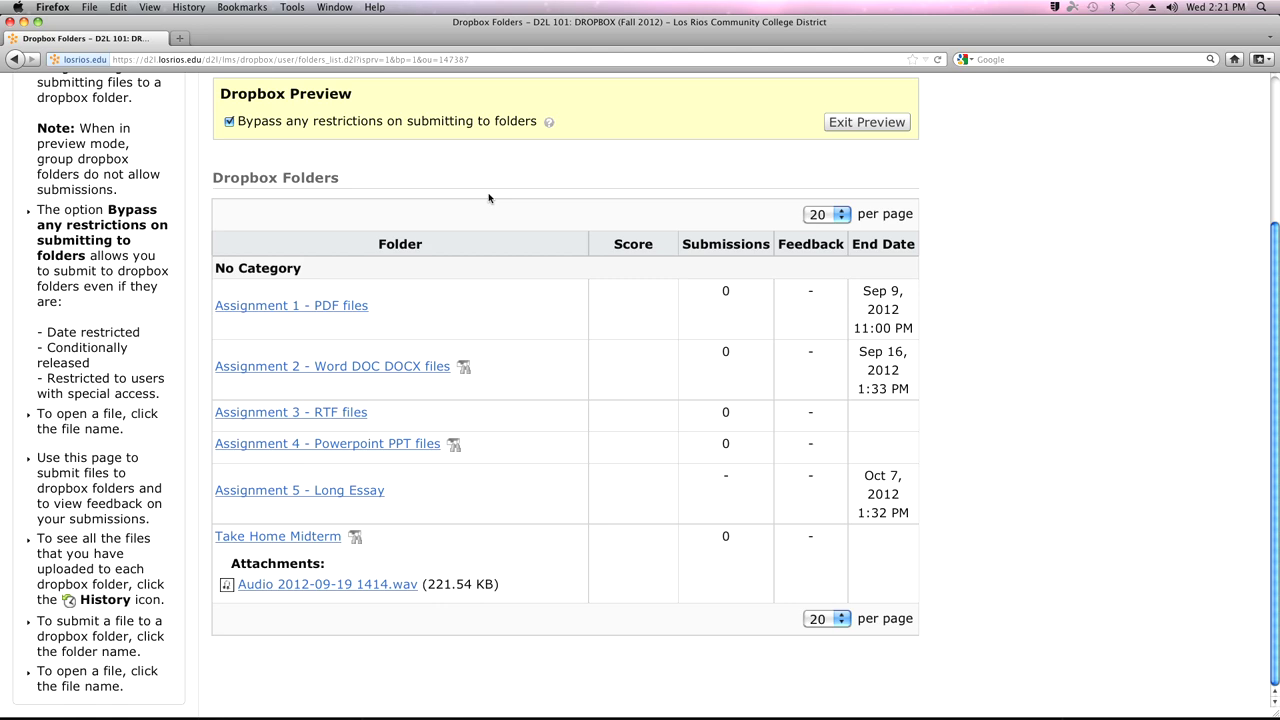
left_click(286, 539)
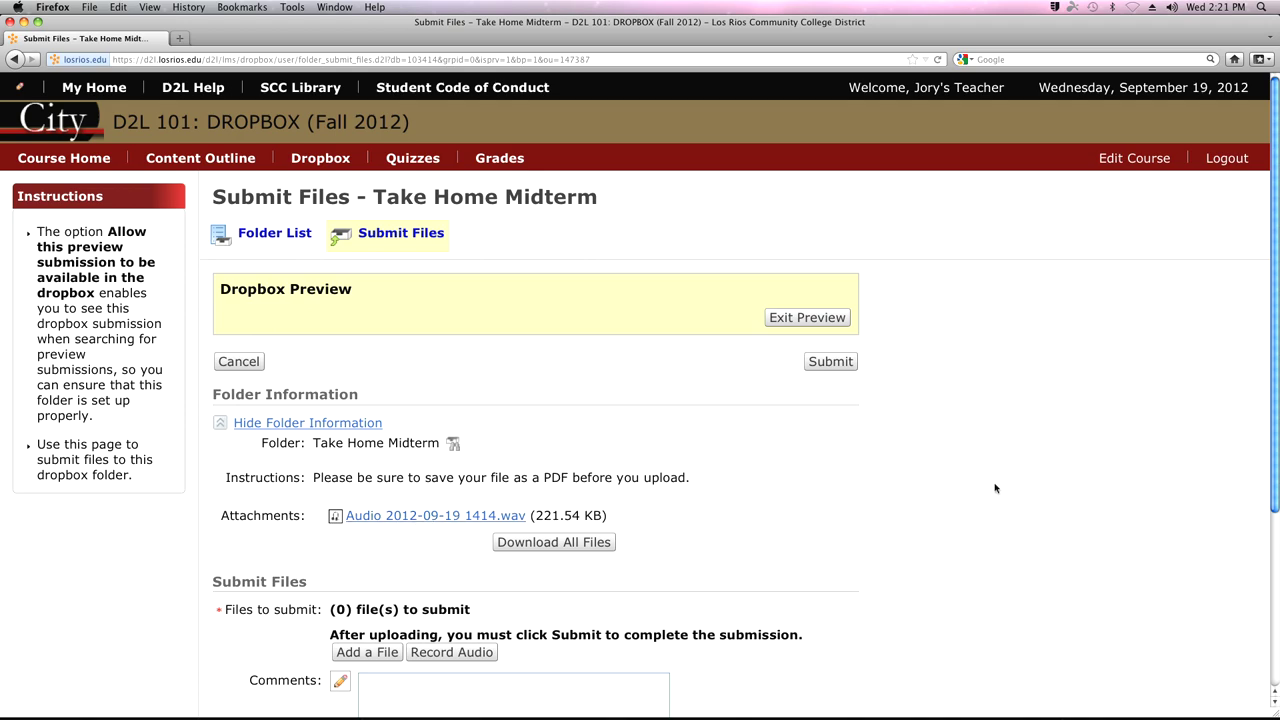
scroll(995, 488, "down", 3)
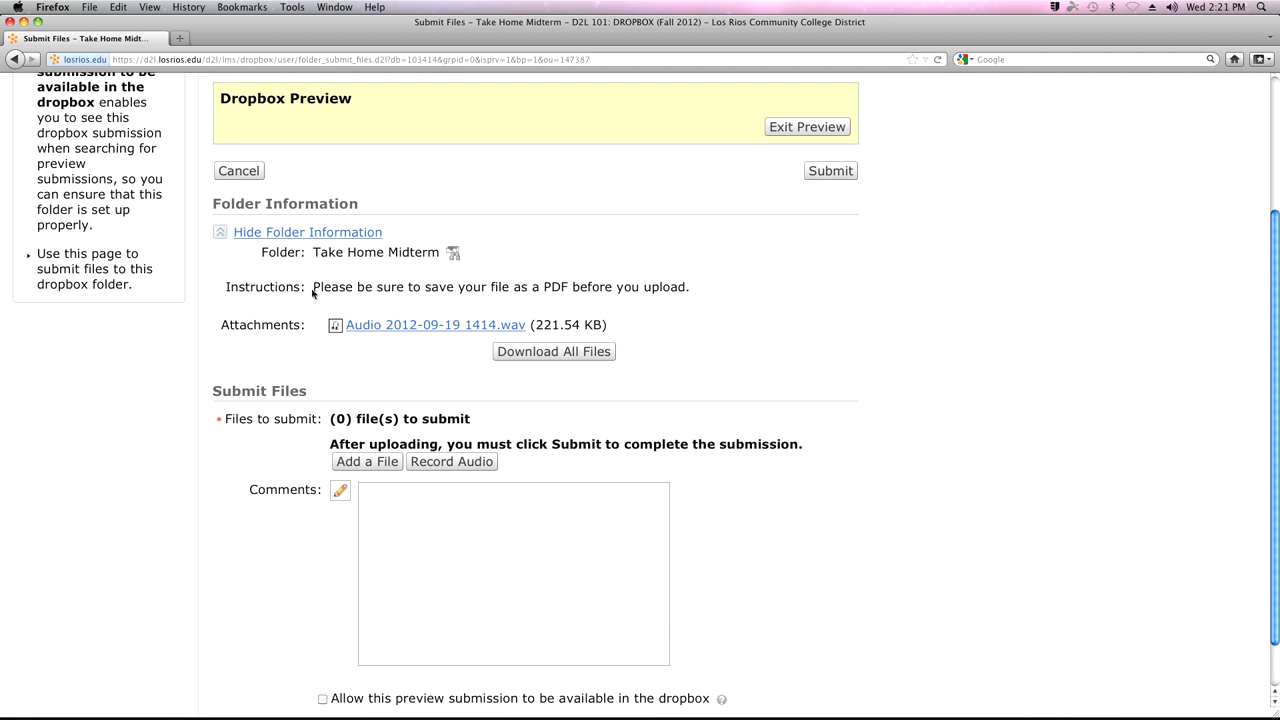
left_click_drag(314, 289, 716, 303)
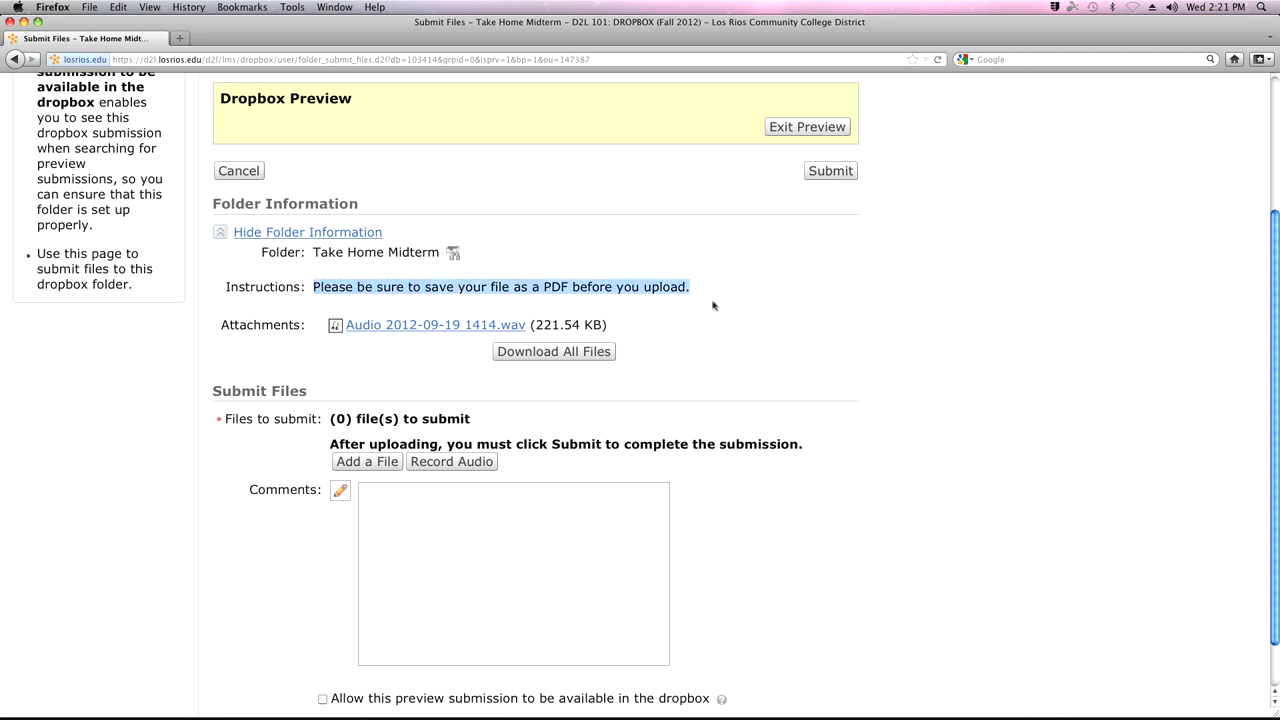
Step: Open the folder's attached audio file with QuickTime Player as the helper application
left_click(392, 328)
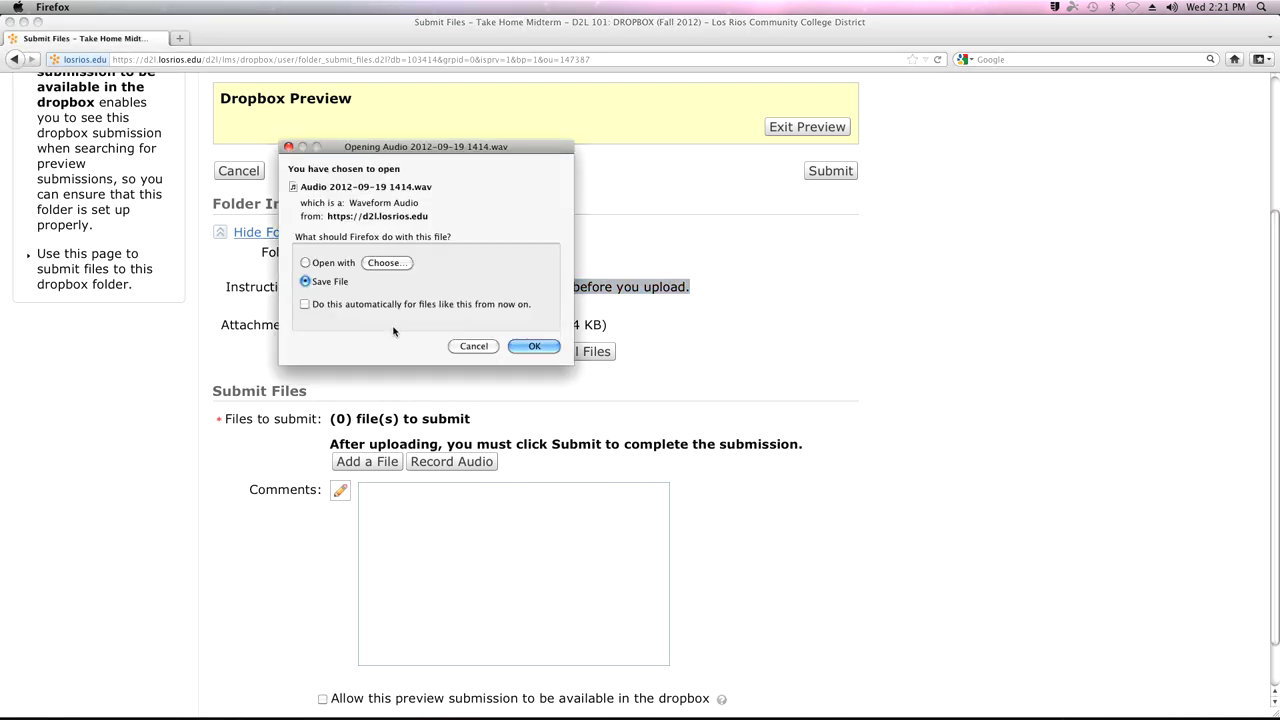
left_click(305, 262)
left_click(390, 267)
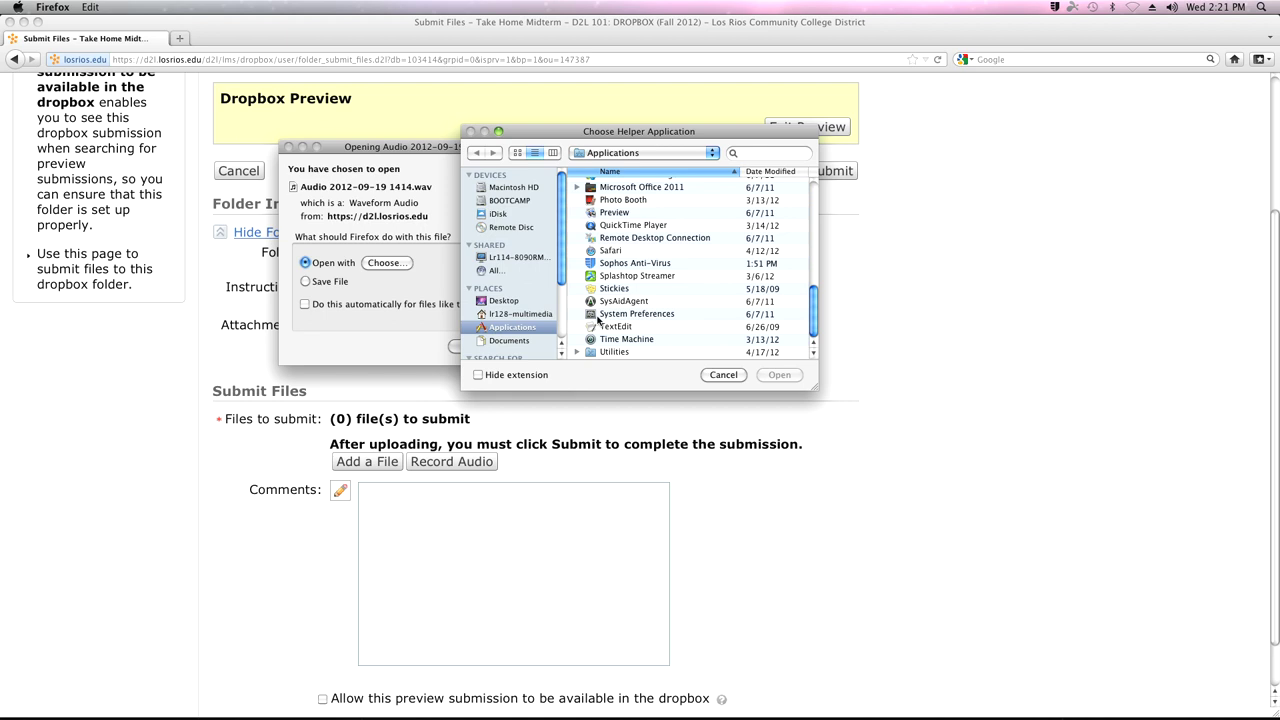
double_click(610, 227)
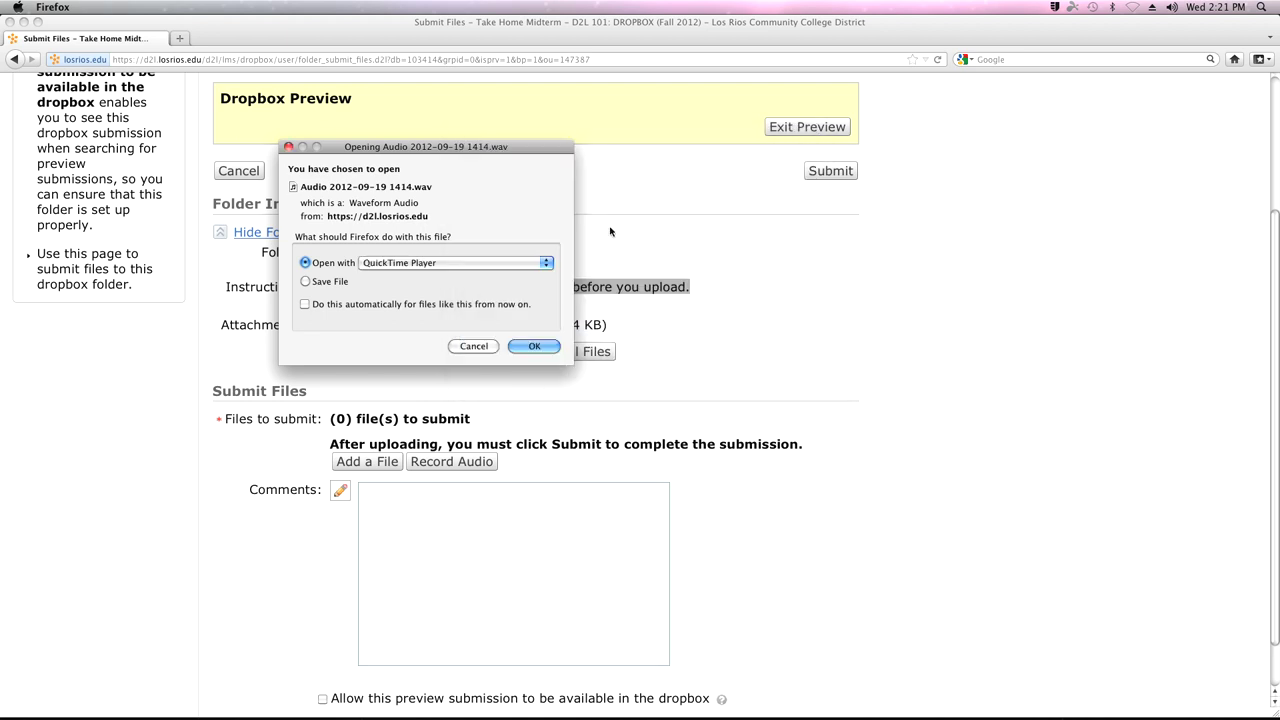
left_click(534, 346)
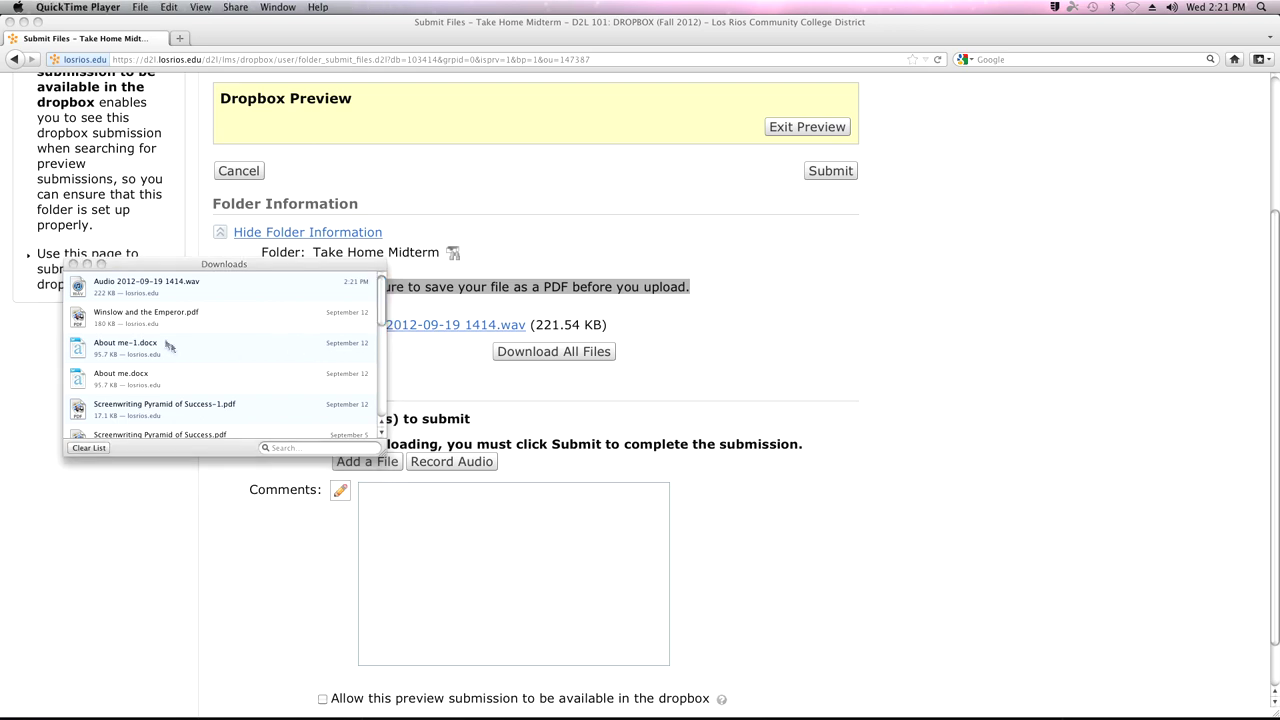
Step: Play the audio recording, adjust the system volume while listening, and pause the playback
left_click(129, 78)
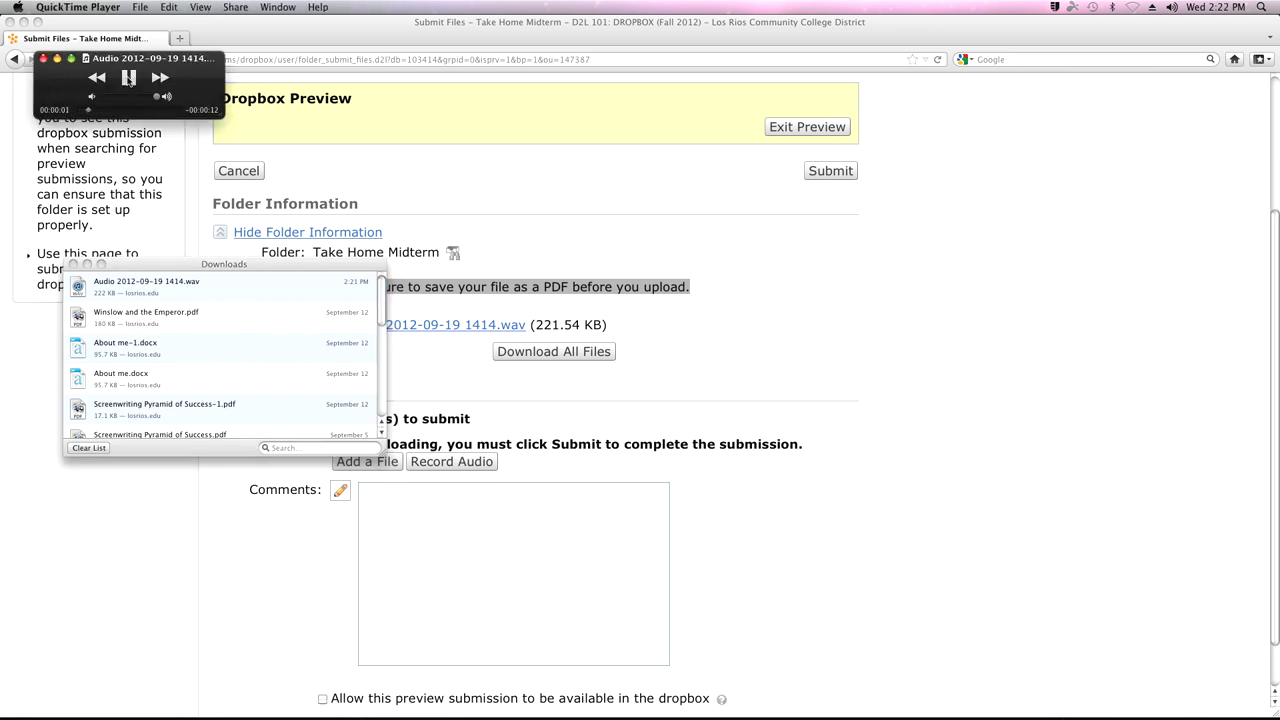
key("XF86AudioLowerVolume")
key("XF86AudioLowerVolume")
key("XF86AudioLowerVolume")
key("XF86AudioLowerVolume")
key("XF86AudioLowerVolume")
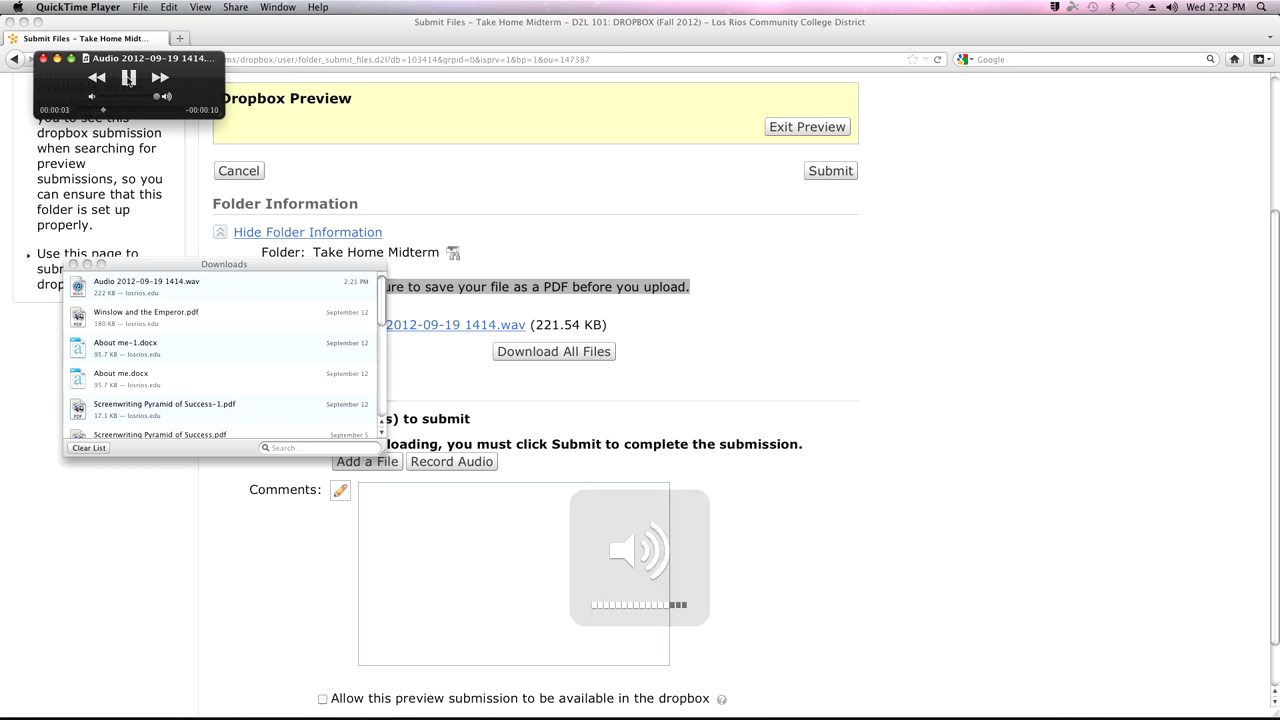
key("XF86AudioRaiseVolume")
key("XF86AudioRaiseVolume")
key("XF86AudioRaiseVolume")
key("XF86AudioRaiseVolume")
key("XF86AudioRaiseVolume")
key("XF86AudioRaiseVolume")
left_click(128, 78)
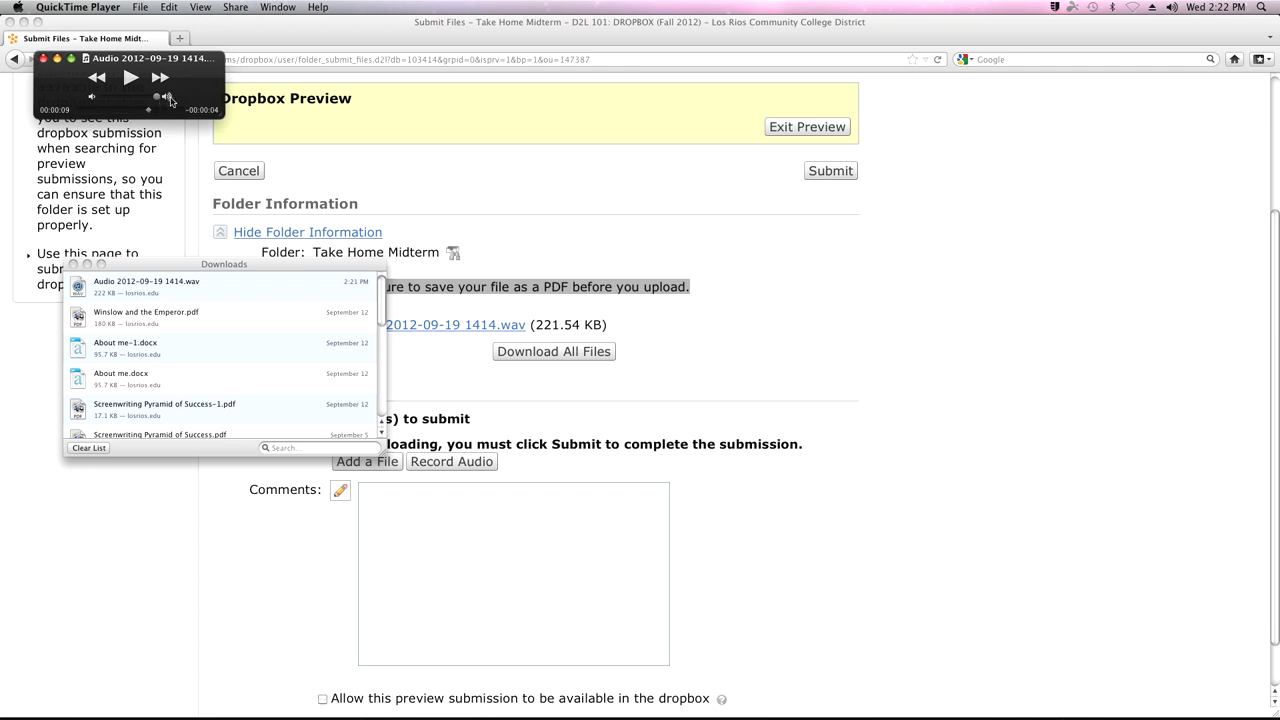
Step: Close the Downloads window and the audio player
mouse_move(163, 100)
left_mouse_down()
mouse_move(134, 100)
mouse_move(170, 100)
mouse_move(156, 100)
left_mouse_up()
left_click(74, 265)
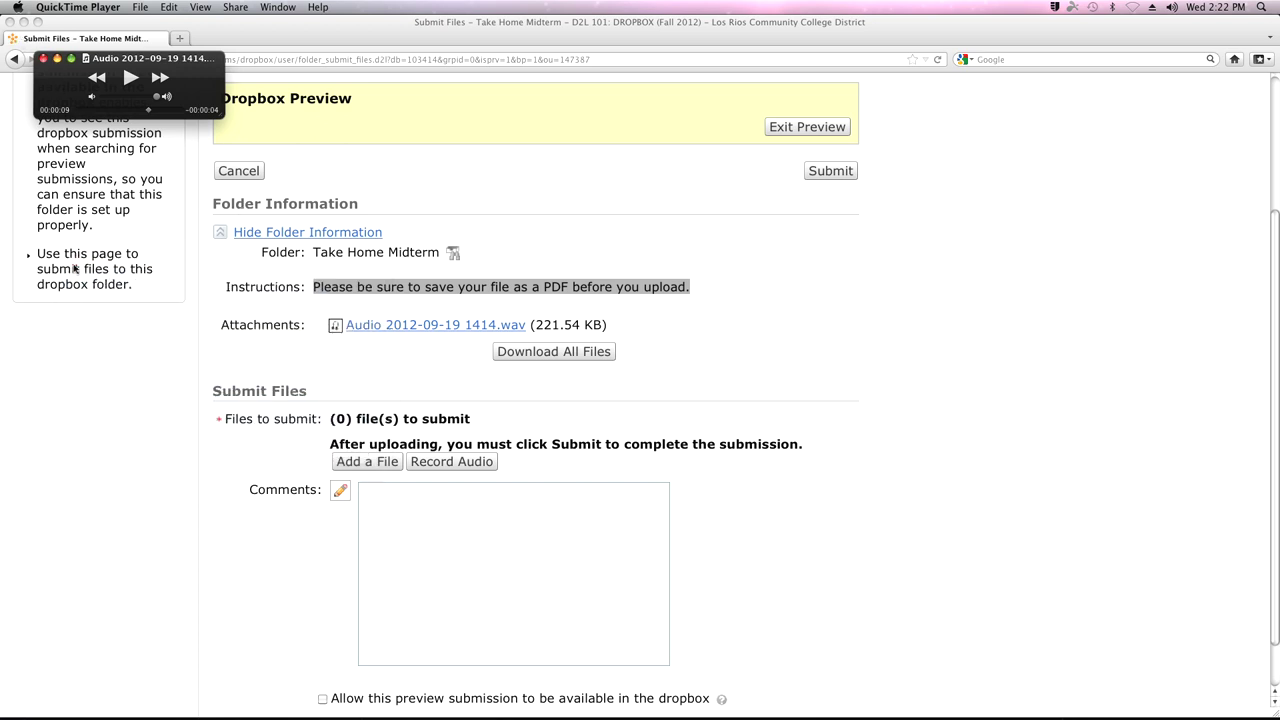
left_click(43, 59)
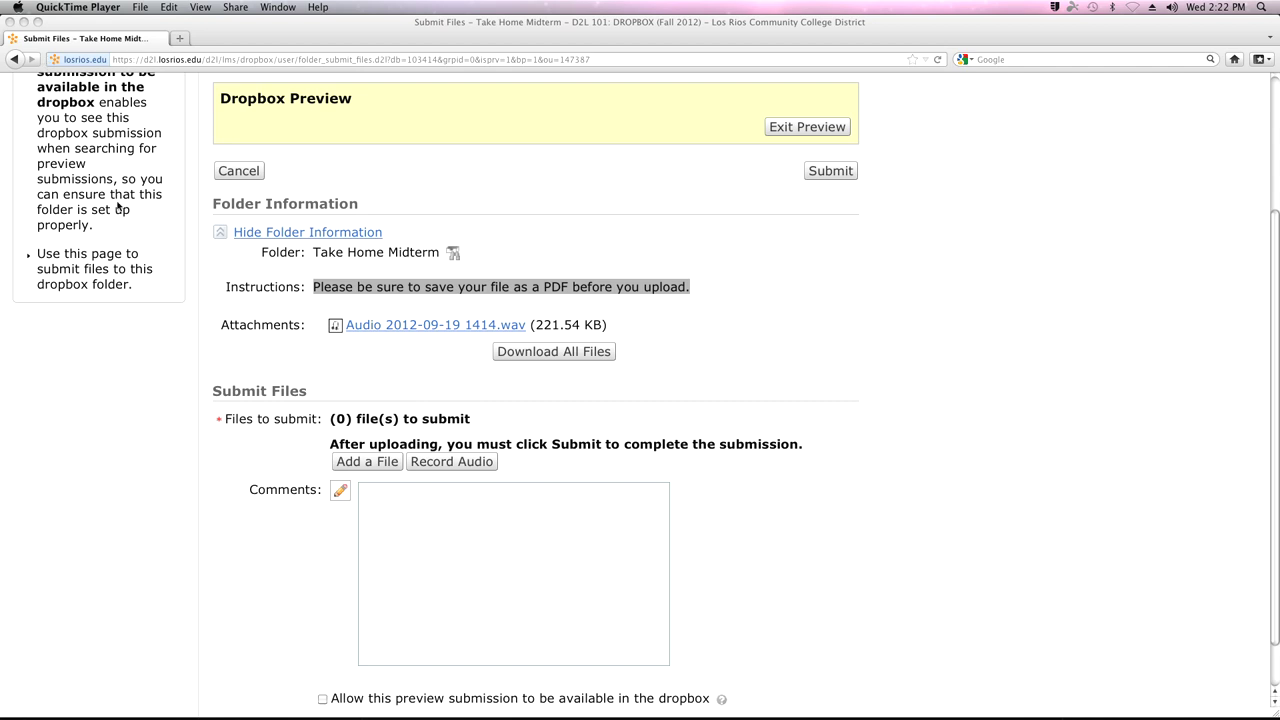
Step: Upload About Stacks.pdf from the computer's Documents folder as the file to submit
scroll(298, 370, "down", 2)
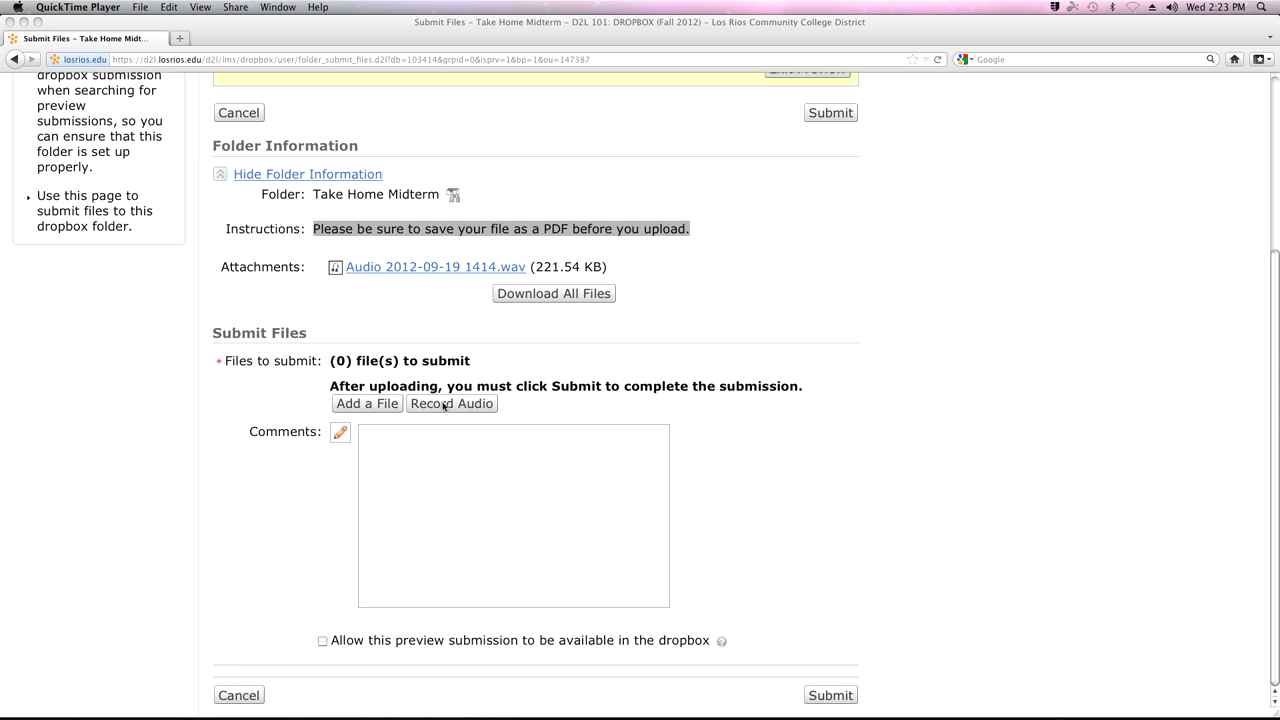
left_click(355, 408)
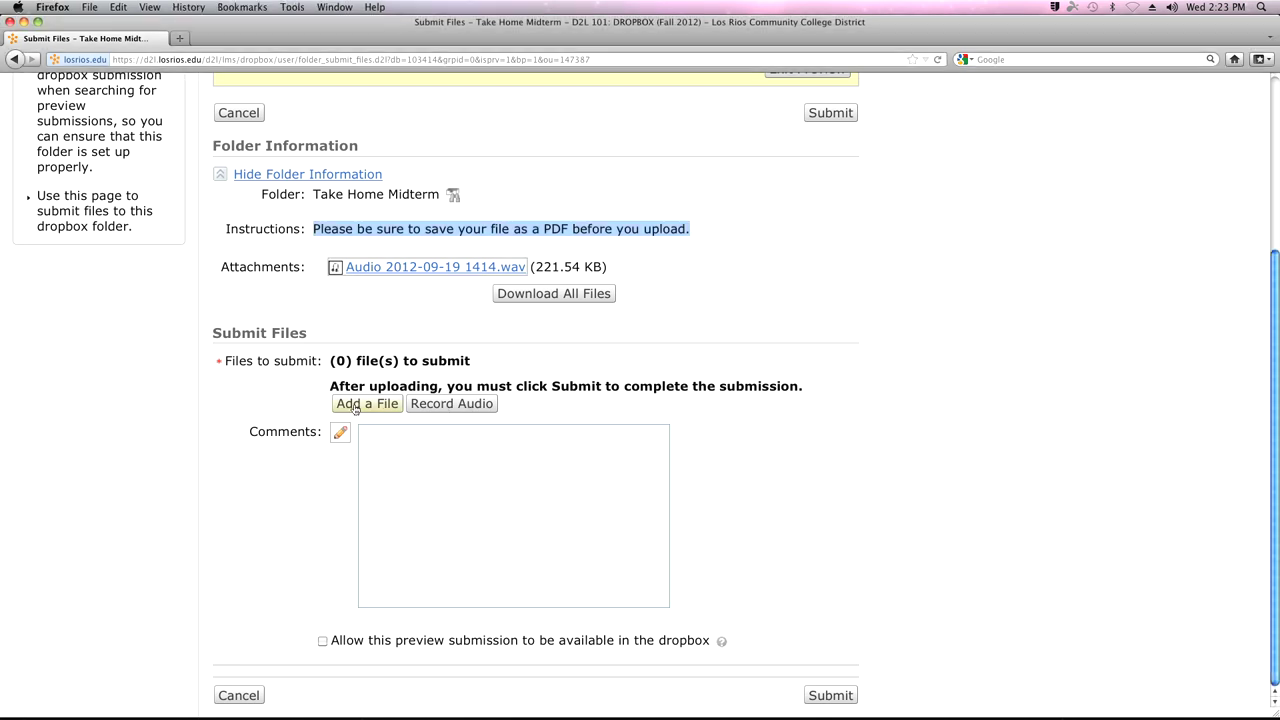
left_click(355, 408)
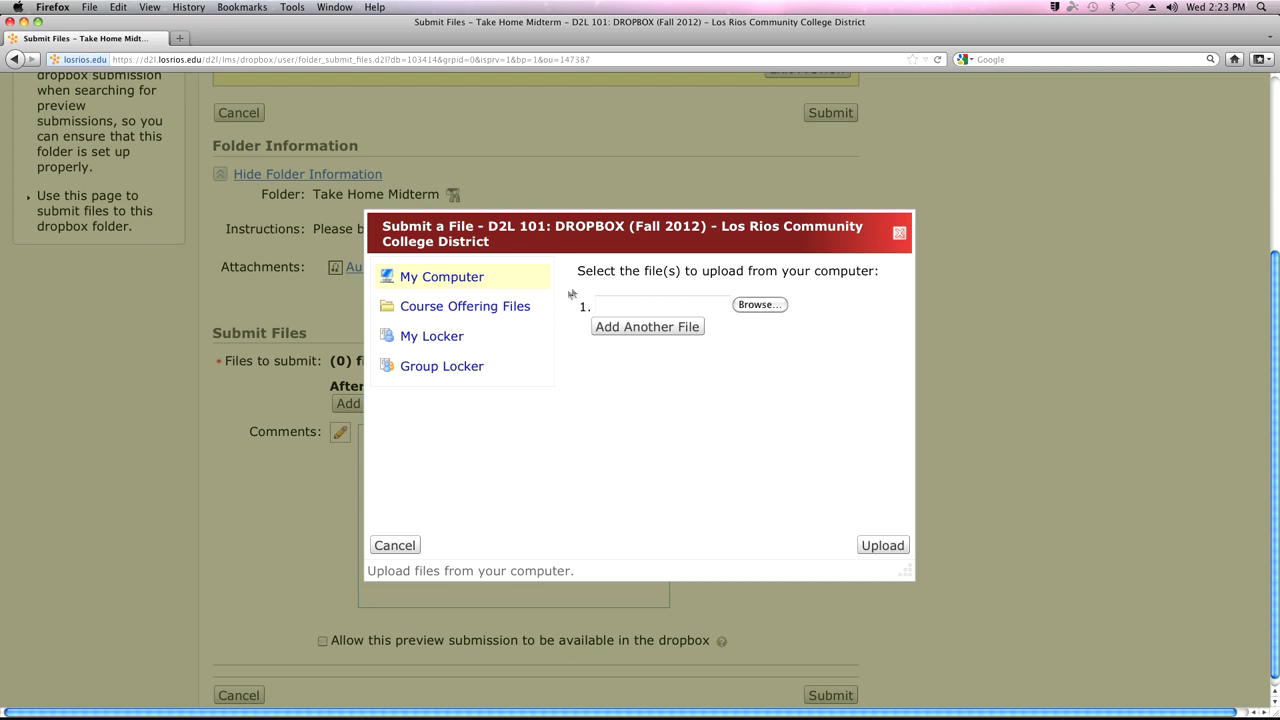
left_click(758, 305)
scroll(651, 288, "down", 3)
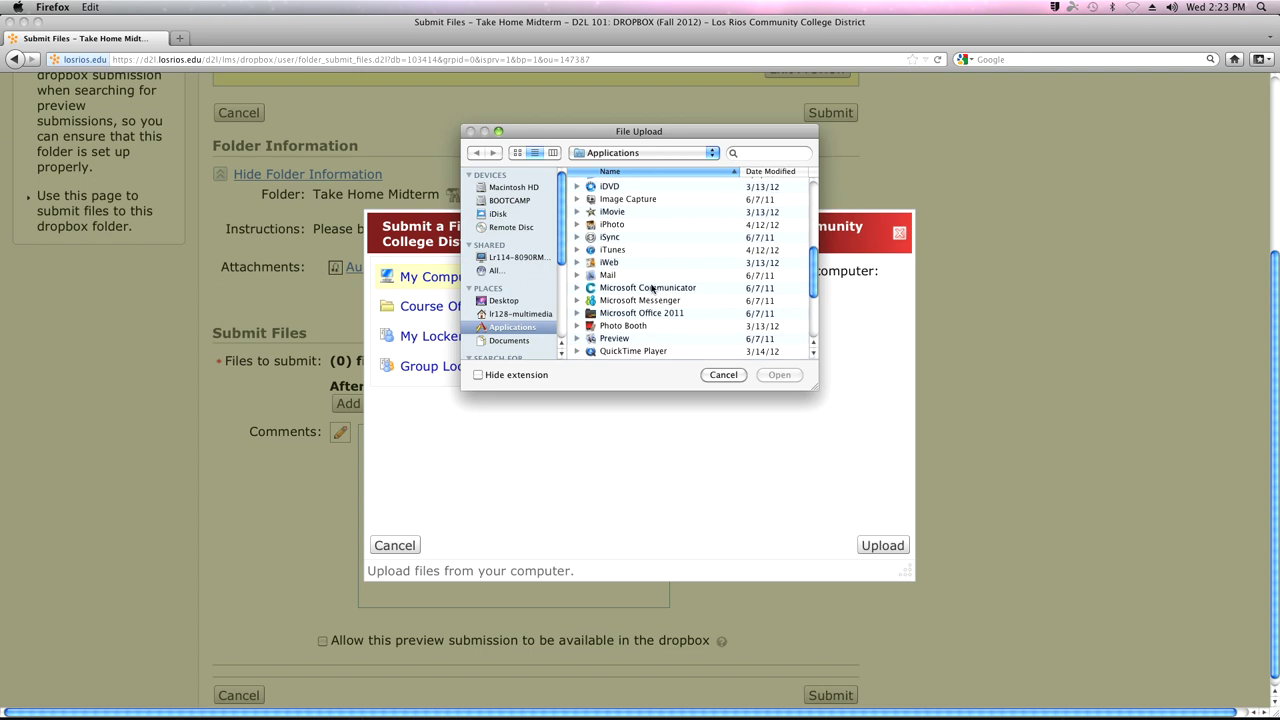
scroll(651, 288, "up", 5)
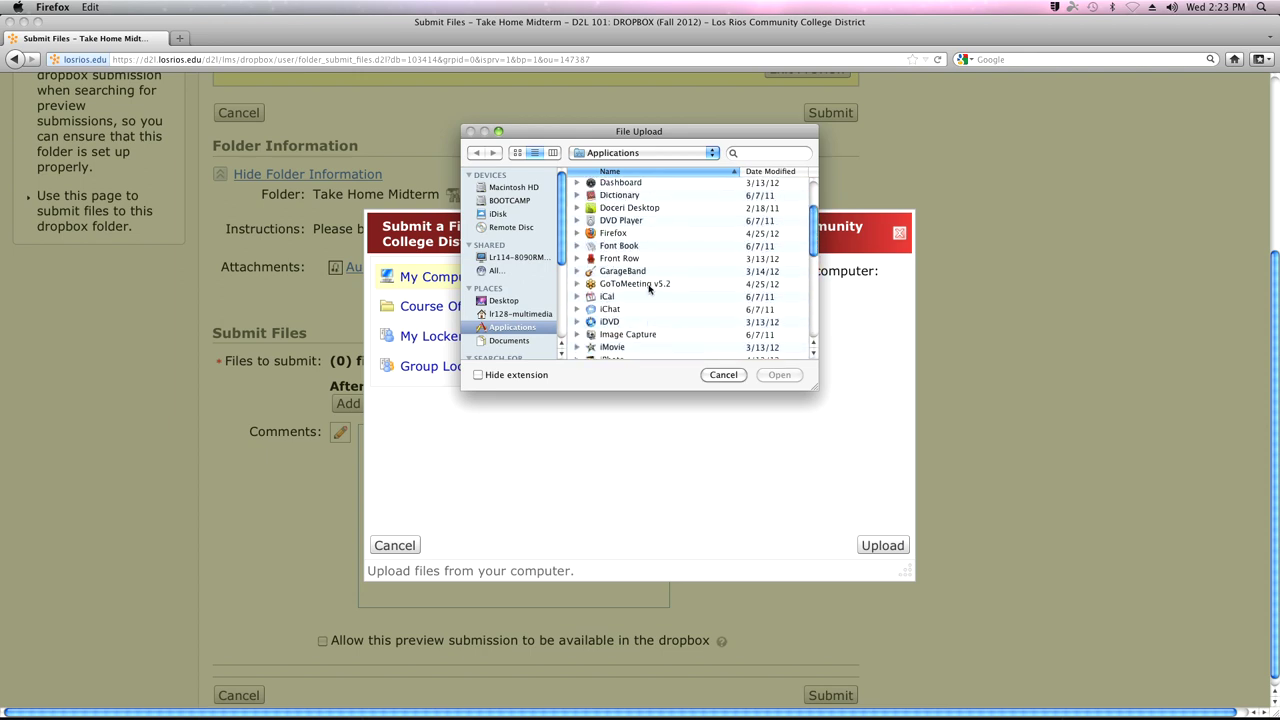
left_click(512, 341)
left_click(648, 185)
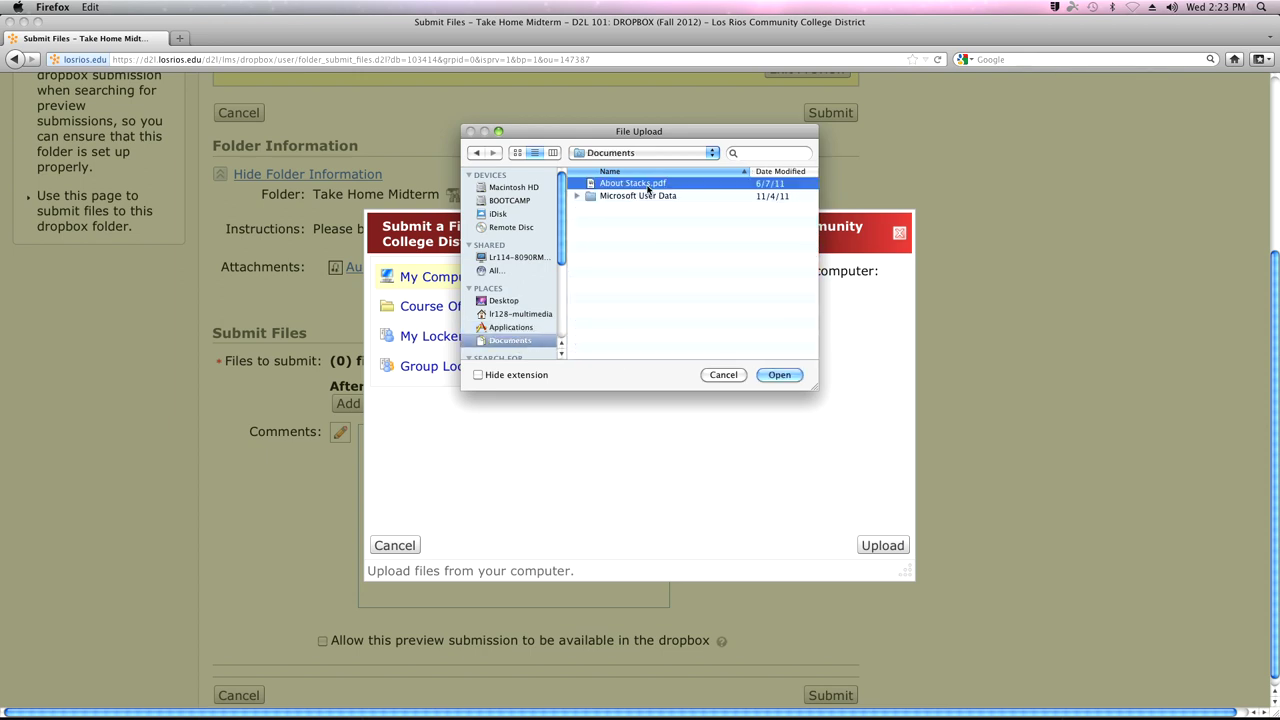
left_click(784, 376)
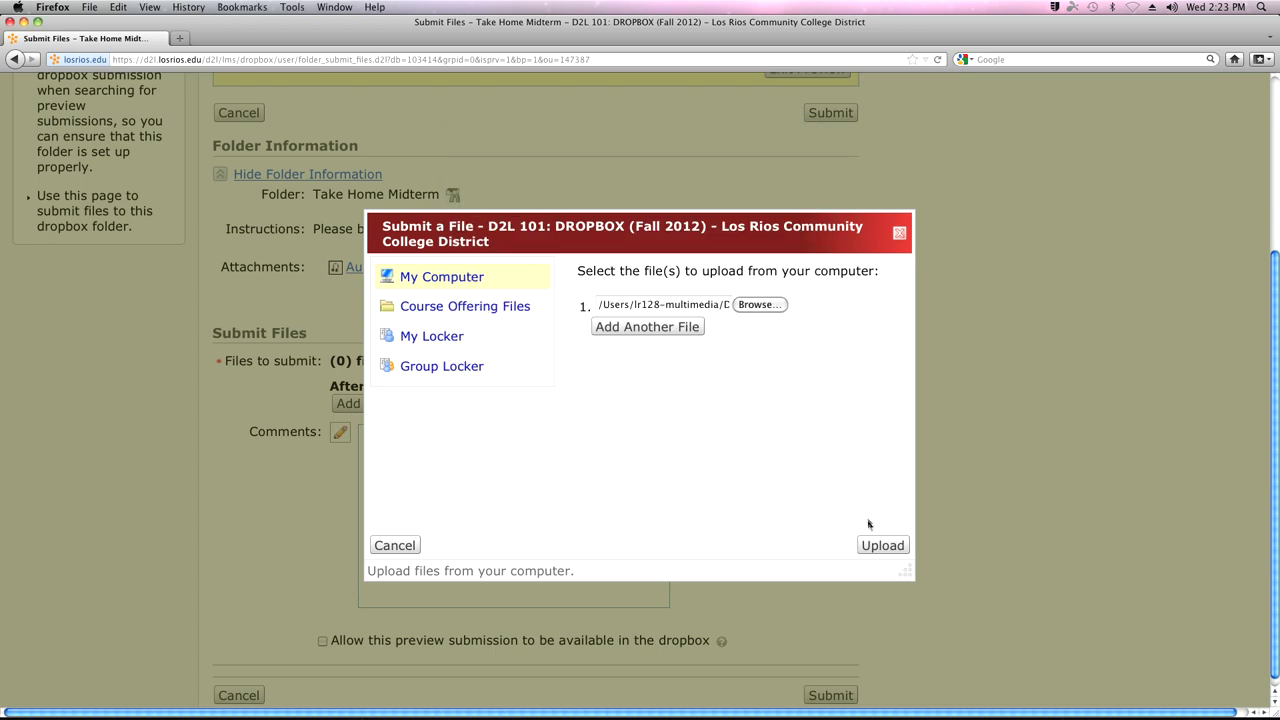
left_click(882, 545)
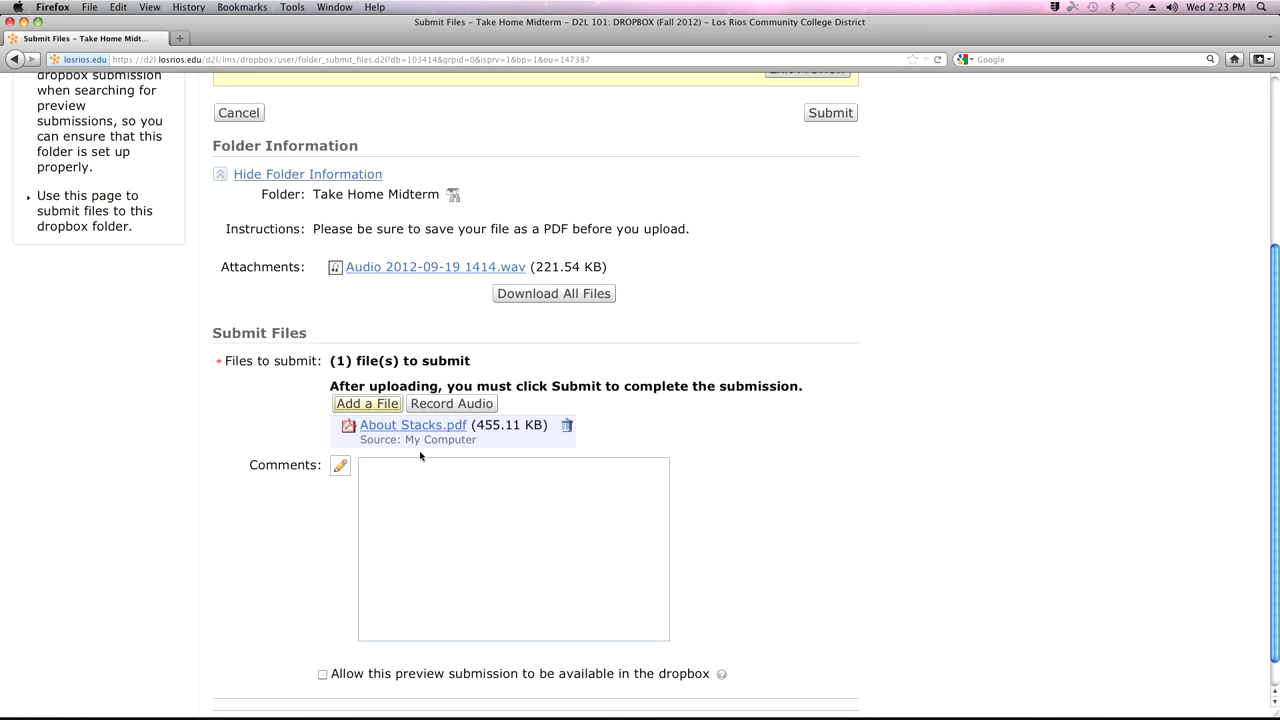
Step: Add the submission comment "Hi Professor, sorry this is late."
left_click(415, 496)
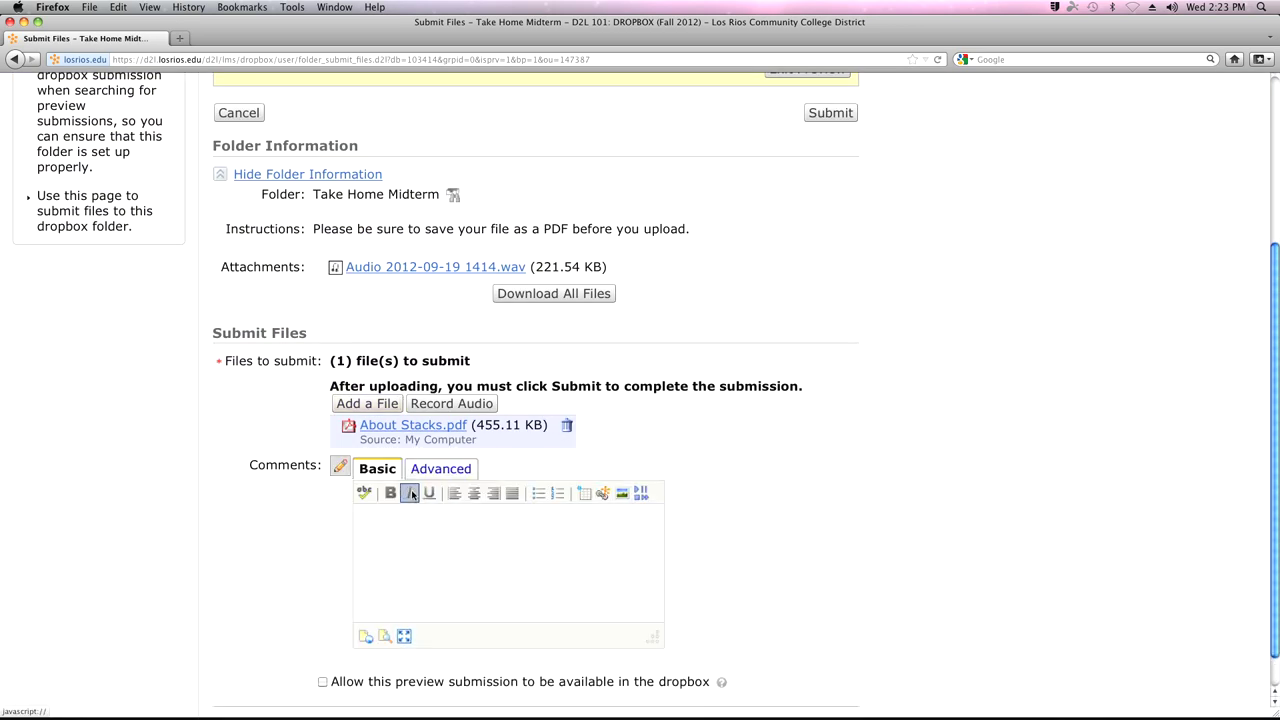
left_click(400, 545)
type("Hi Professory")
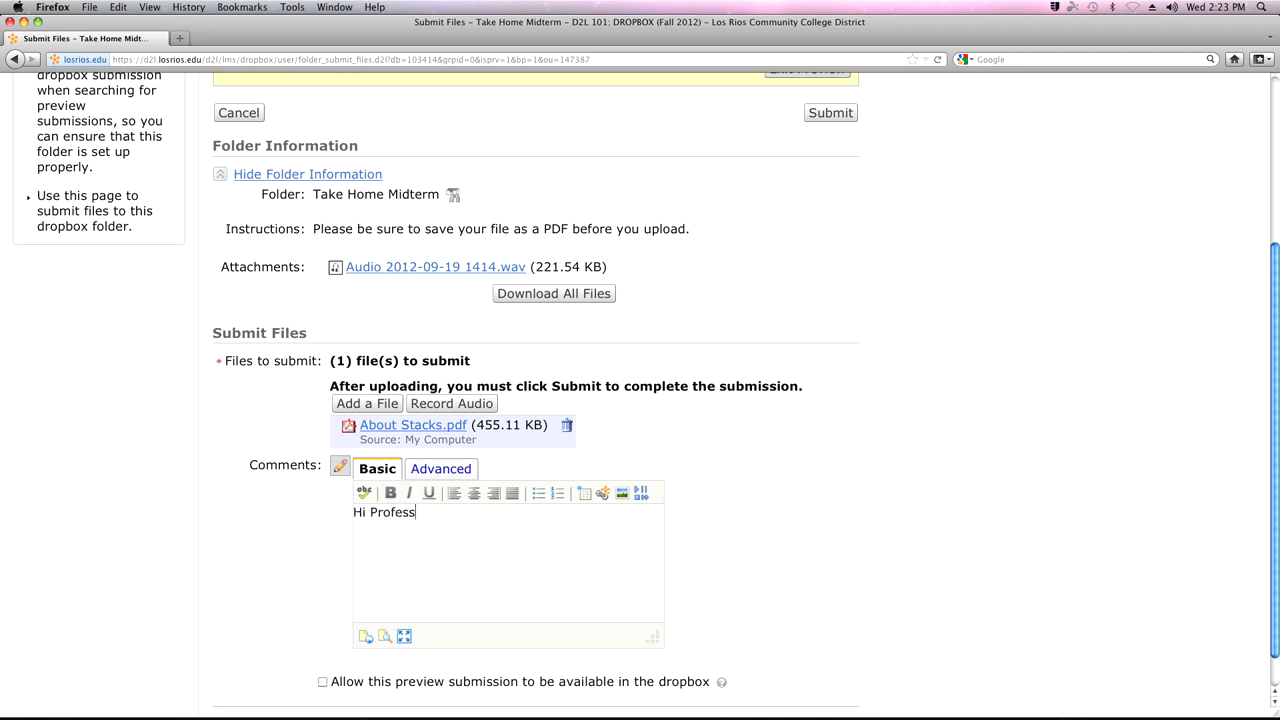
key("BackSpace")
type(", sorry this is late.")
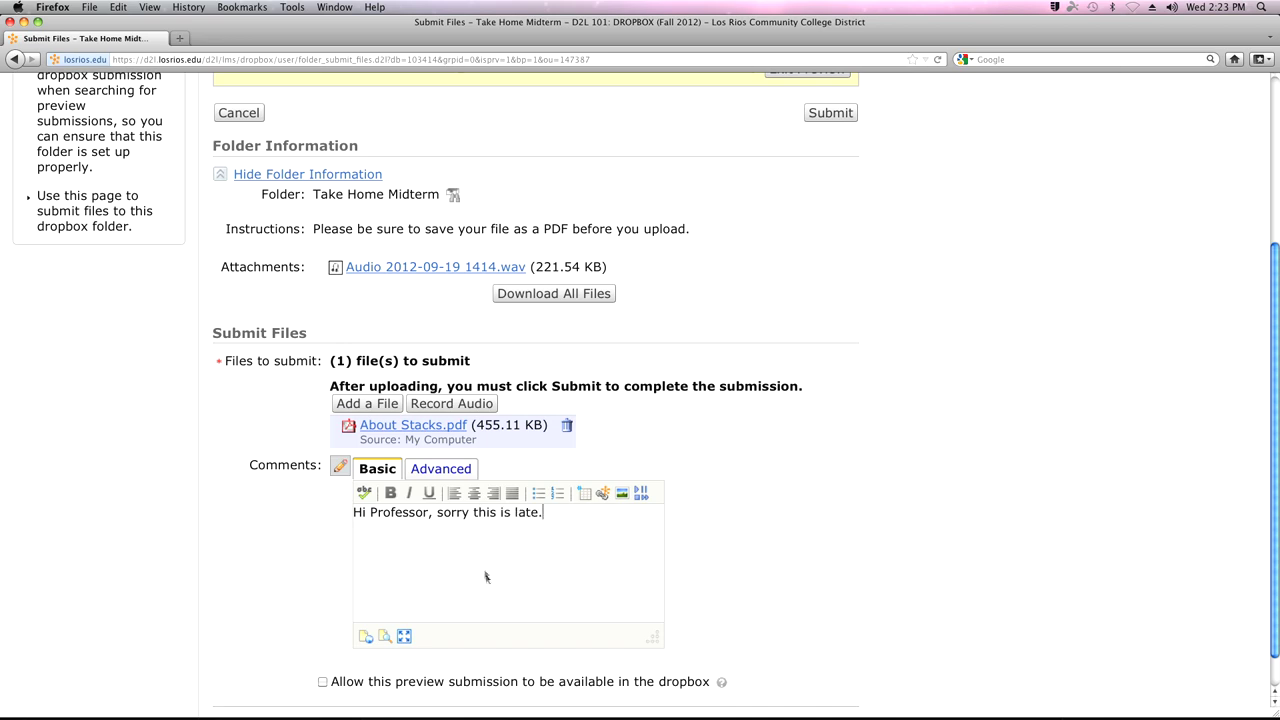
scroll(498, 590, "down", 1)
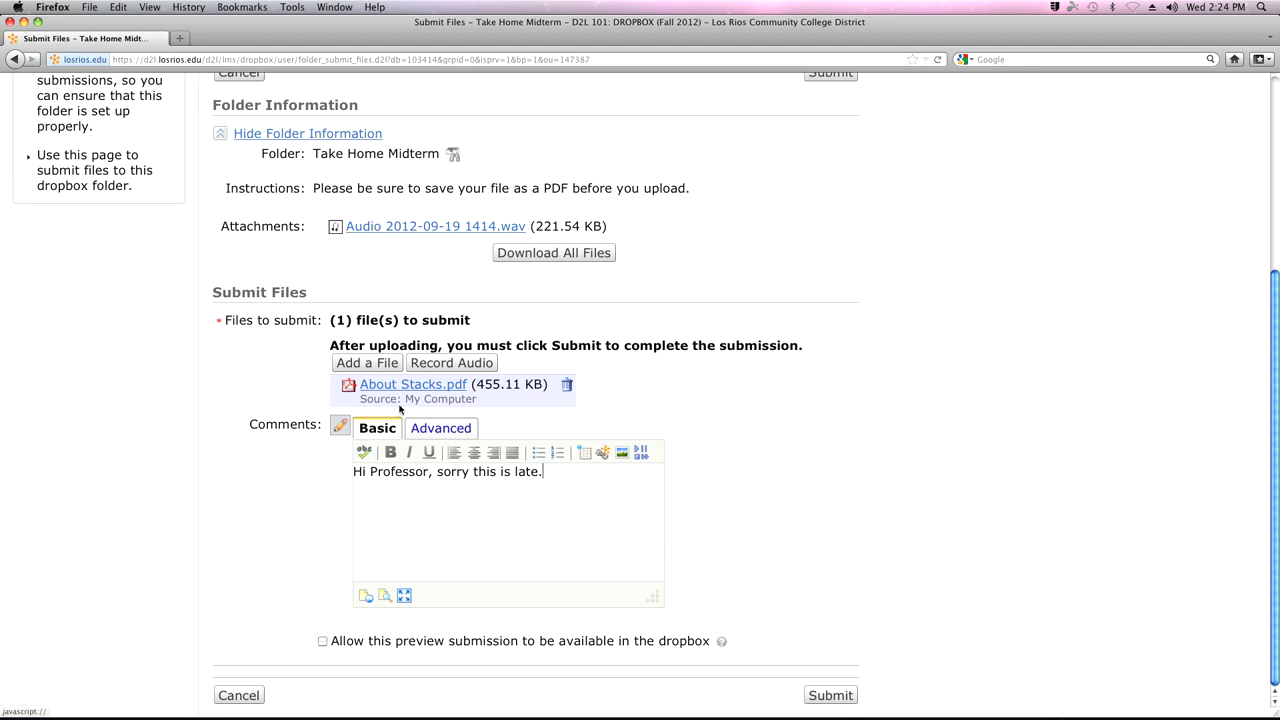
Step: Submit the preview file to the Take Home Midterm folder and view the folder's submission history
left_click(818, 695)
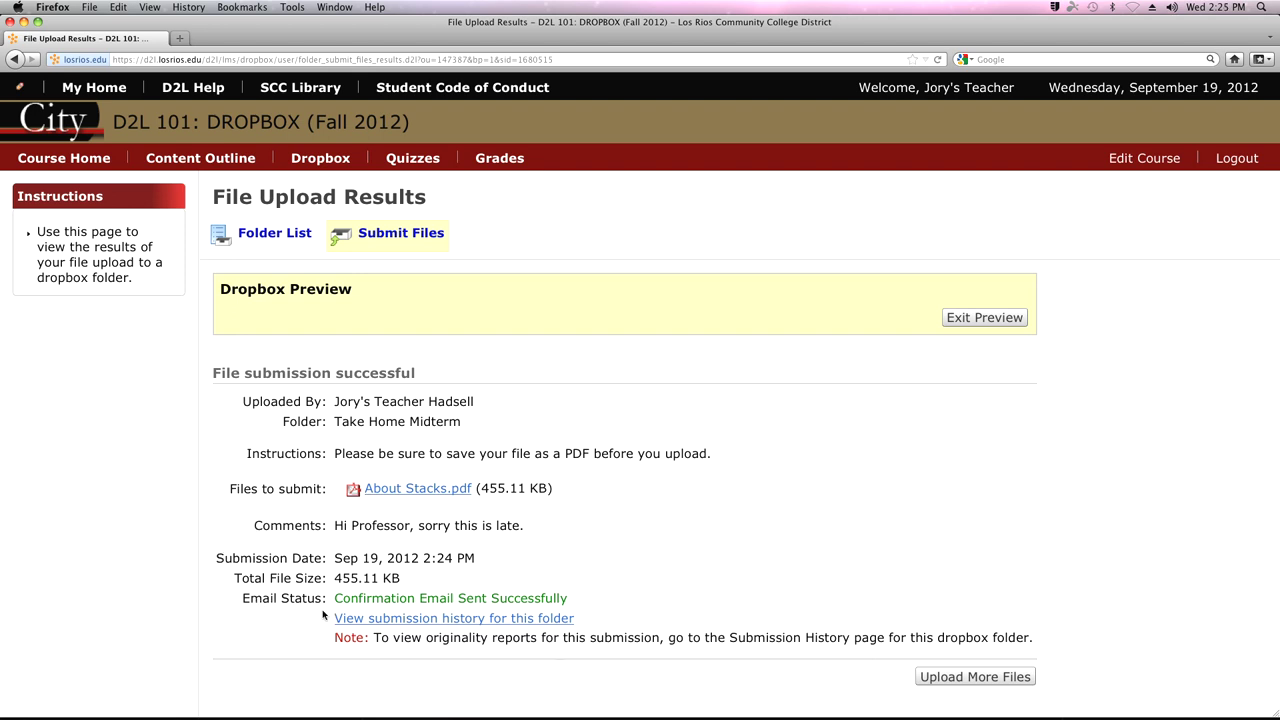
left_click_drag(334, 596, 581, 604)
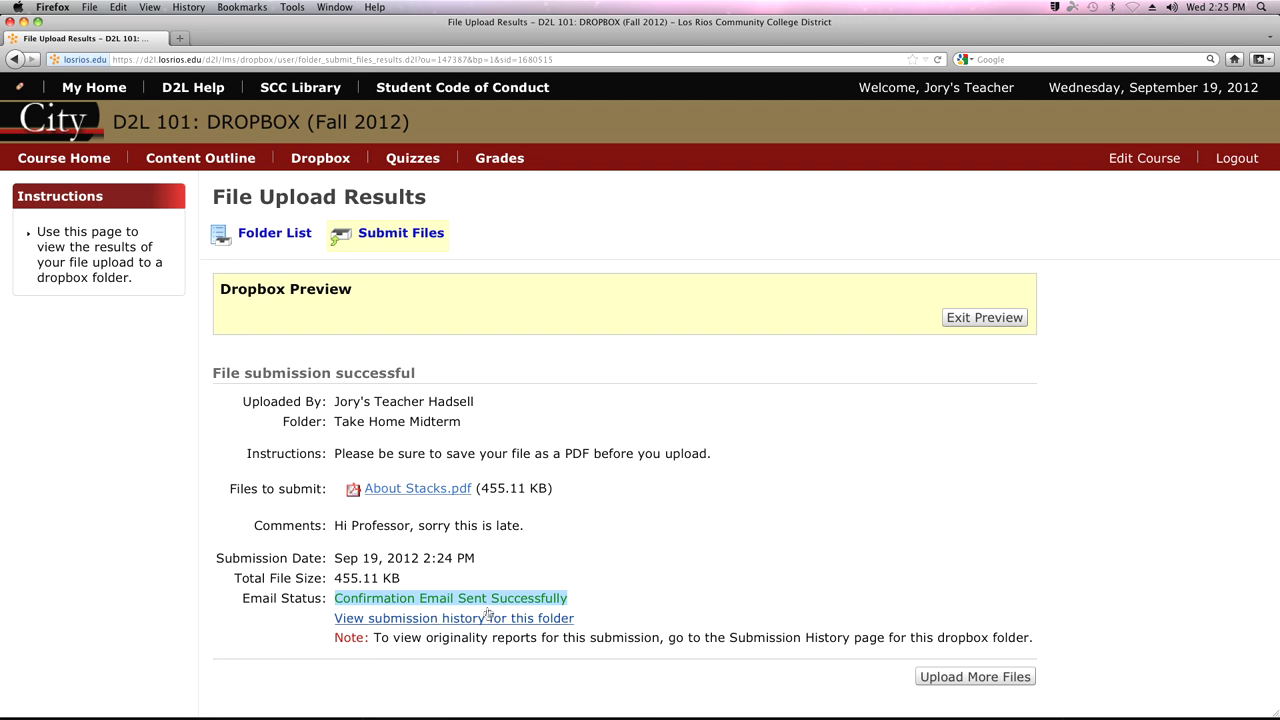
left_click(408, 619)
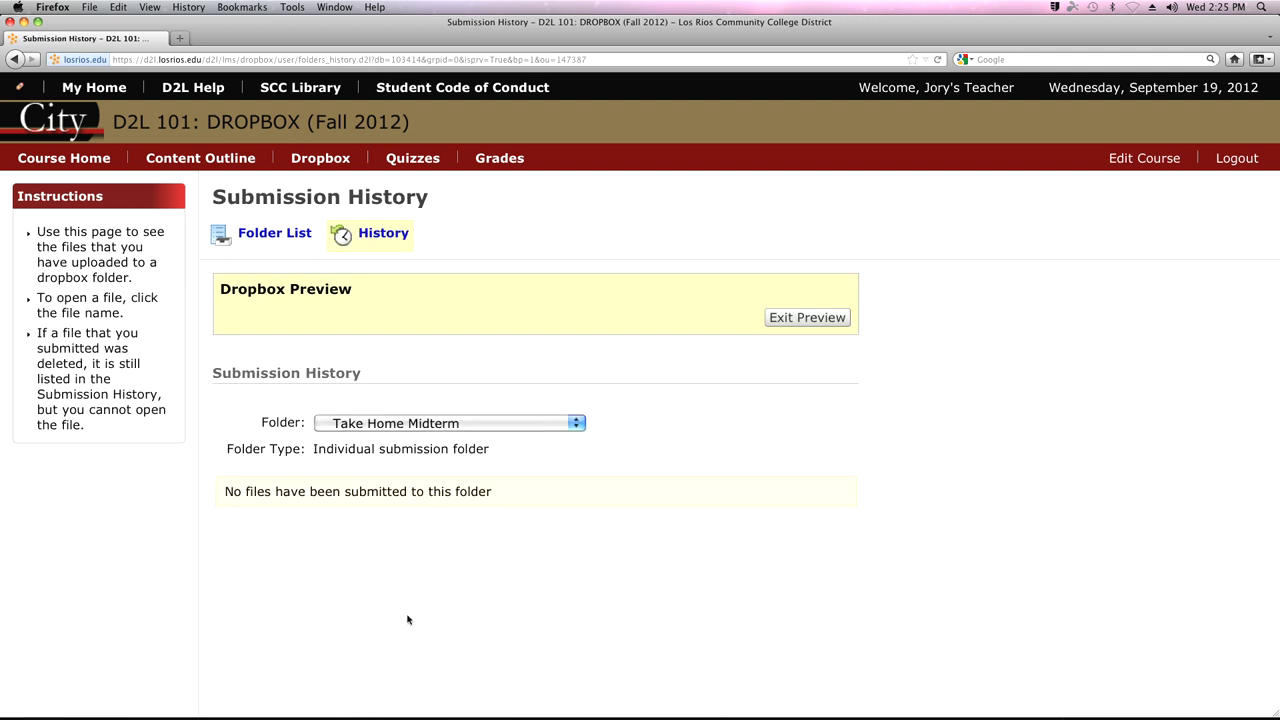
Step: Look over the folder choices in the submission history, keep Take Home Midterm selected, and exit the dropbox preview
left_click(574, 422)
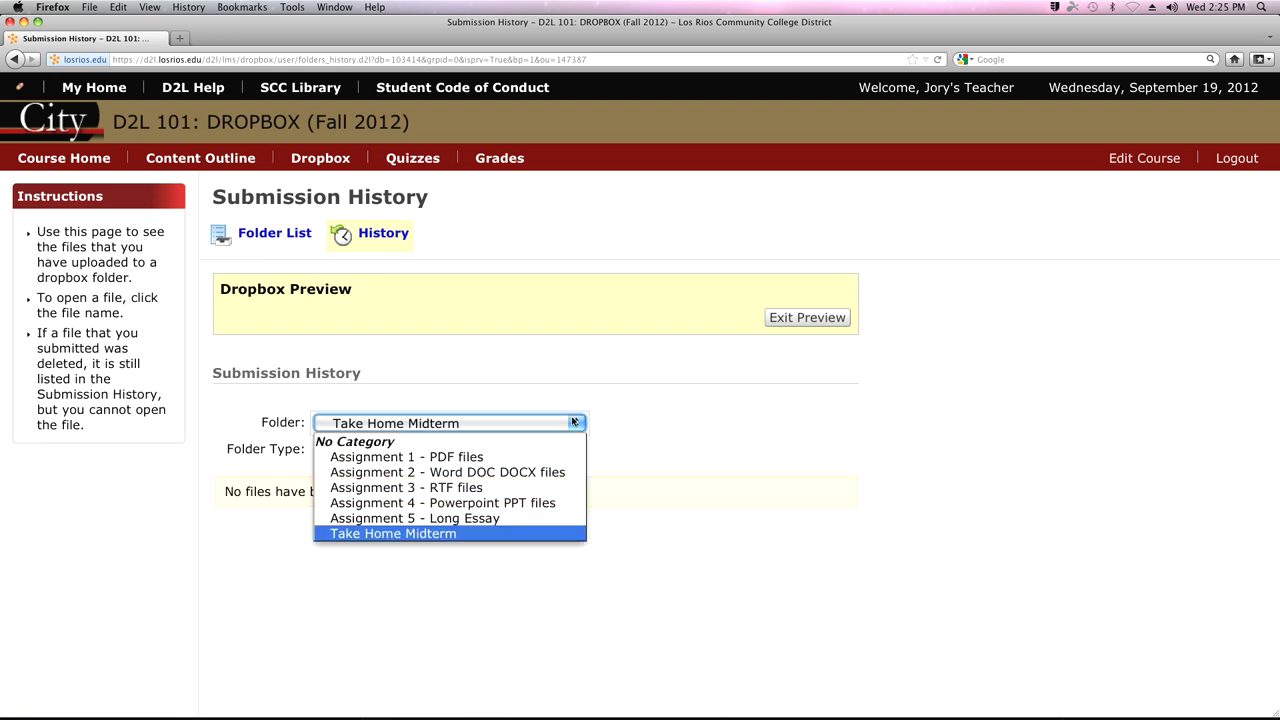
left_click(574, 422)
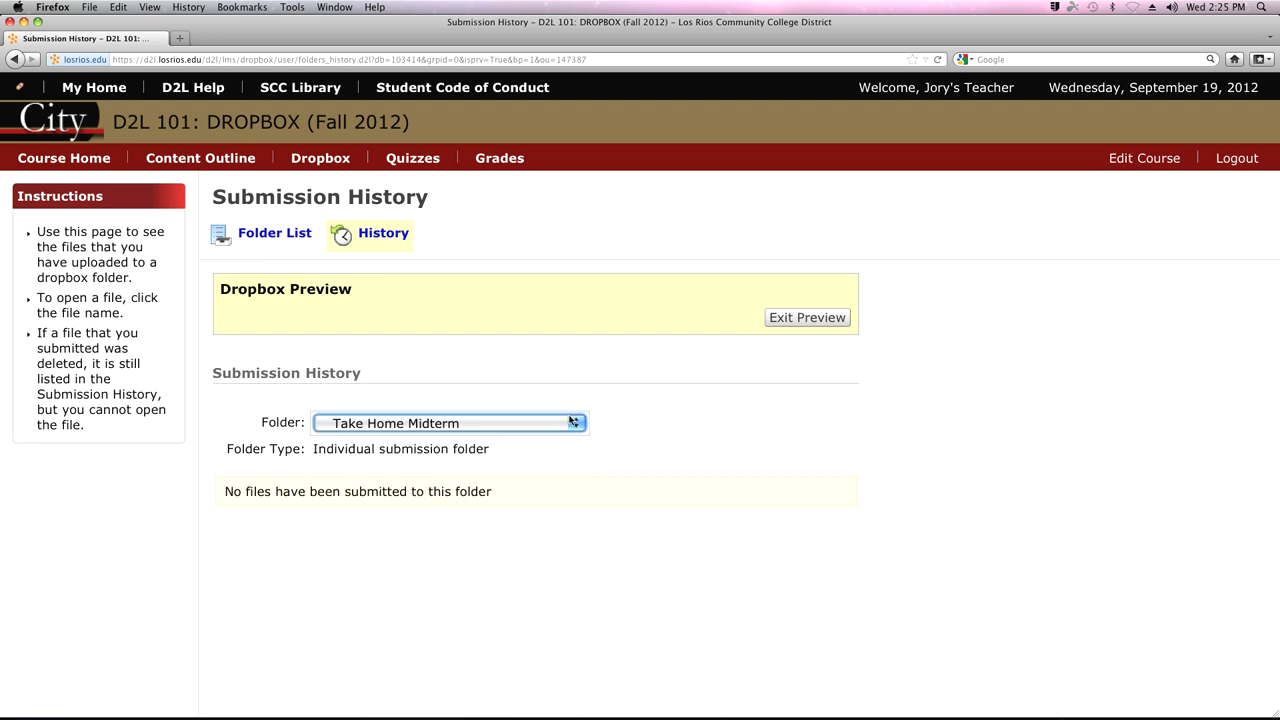
left_click(574, 422)
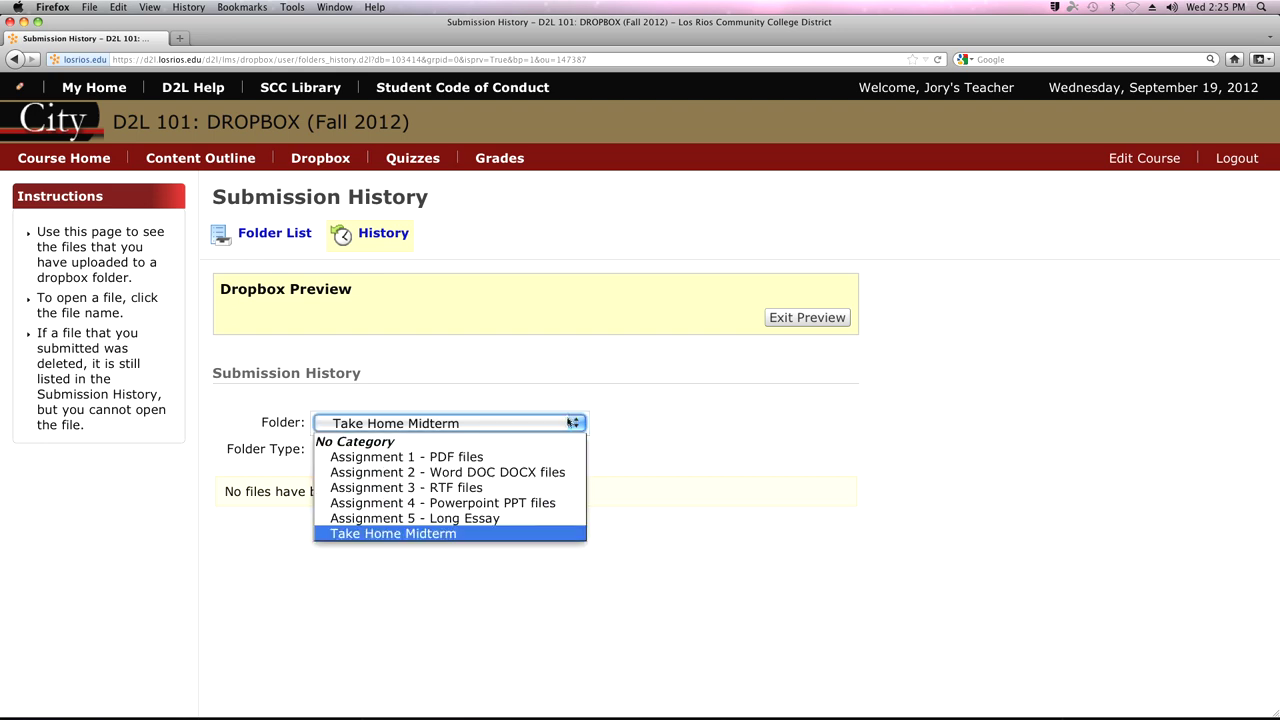
left_click(533, 538)
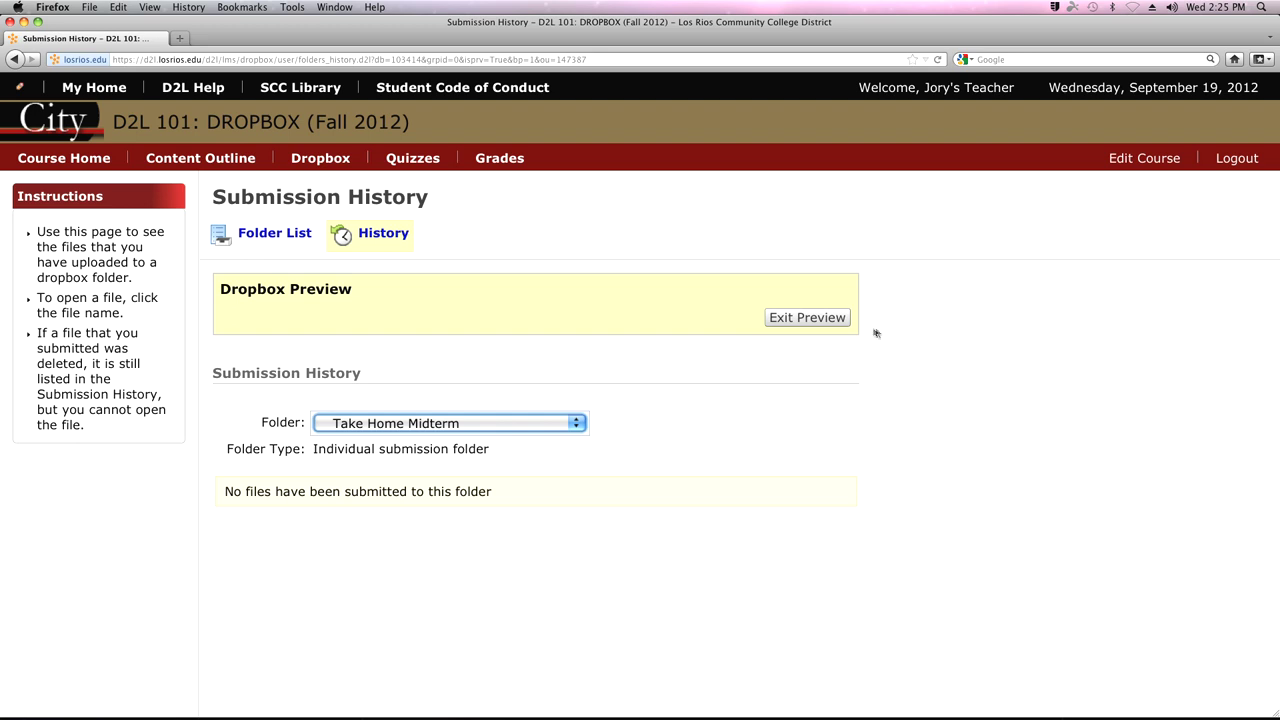
left_click(803, 318)
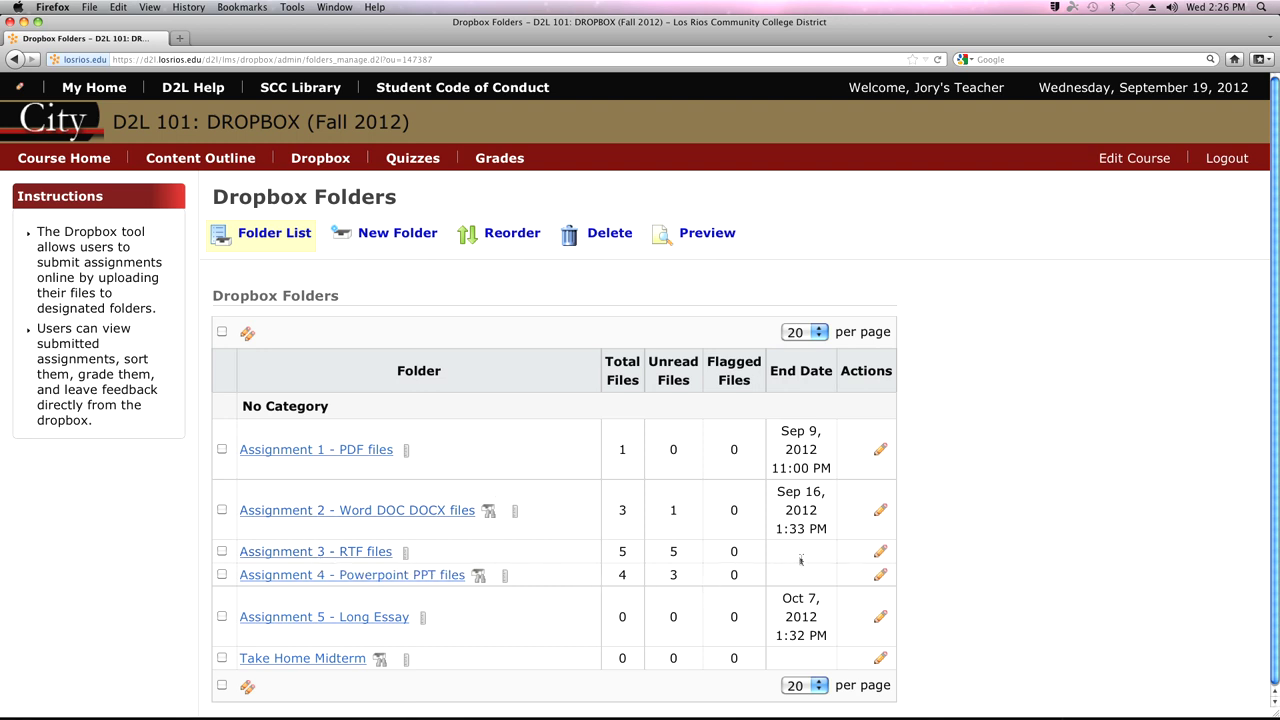
Step: Edit the Assignment 3 - RTF files folder's restrictions to give it an end date of 9/17/2012
left_click(880, 553)
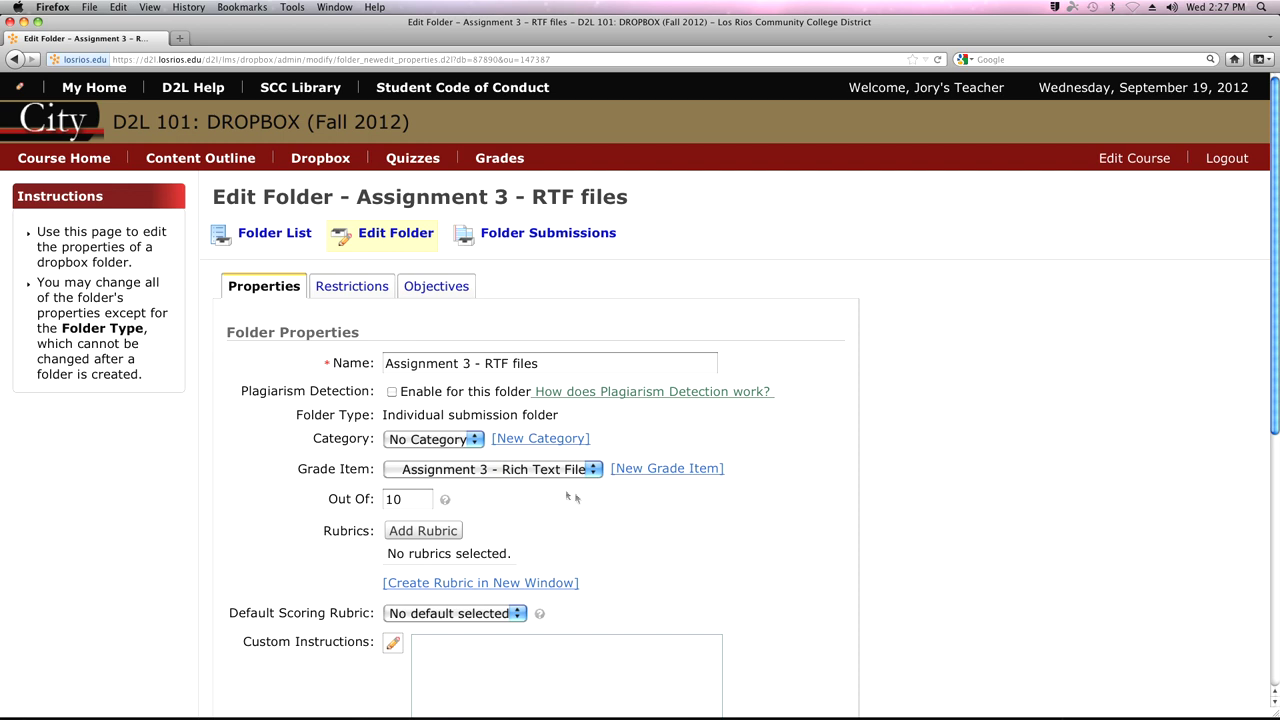
left_click(535, 477)
left_click(535, 477)
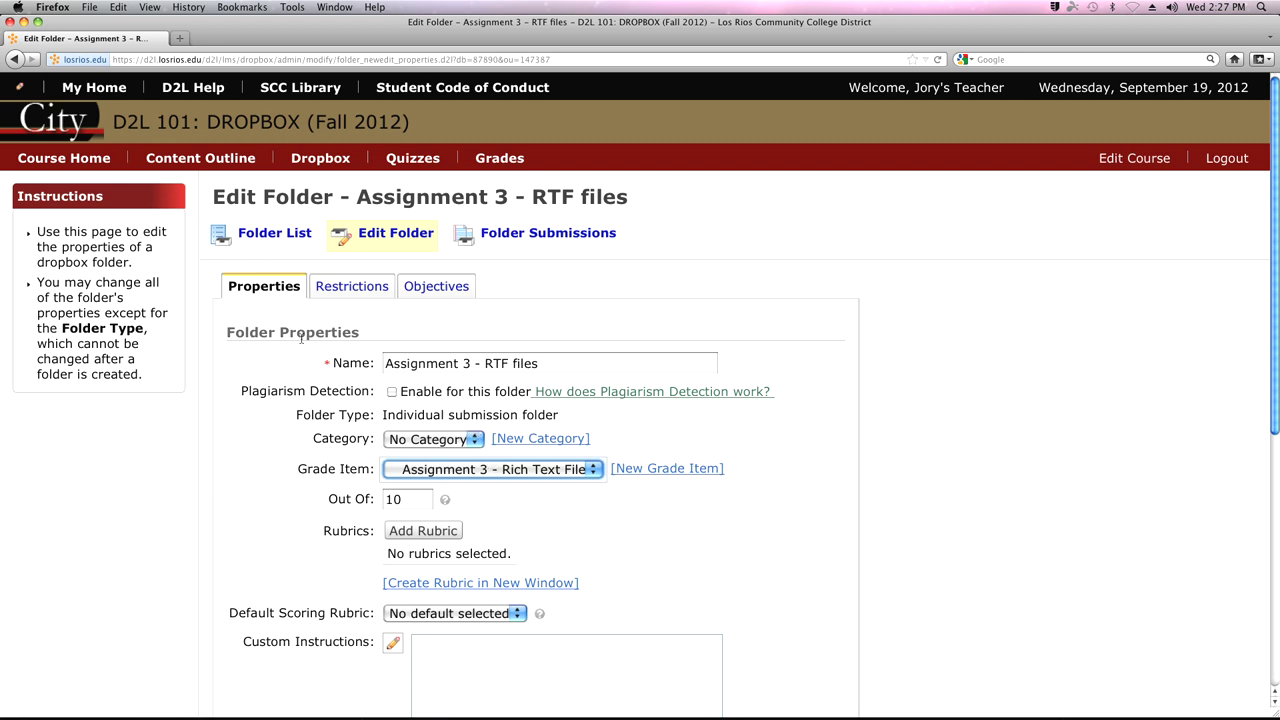
left_click(349, 288)
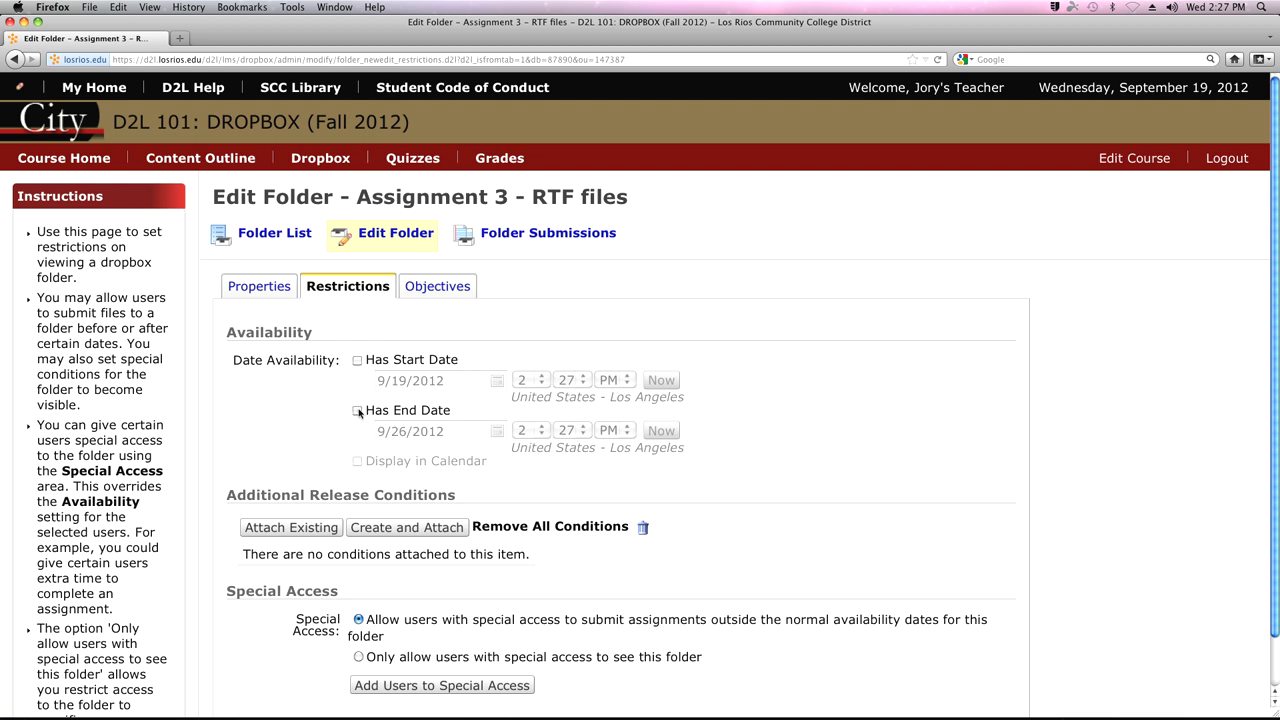
left_click(358, 411)
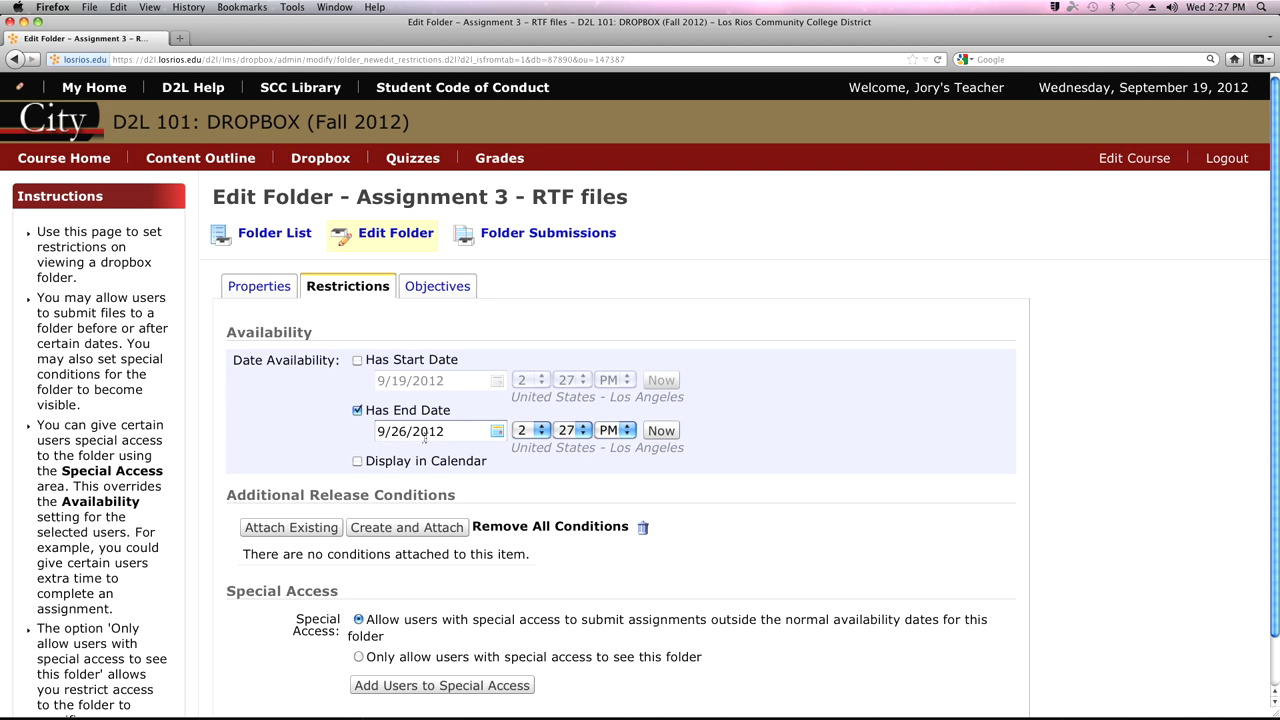
left_click_drag(455, 432, 391, 431)
left_click(391, 431)
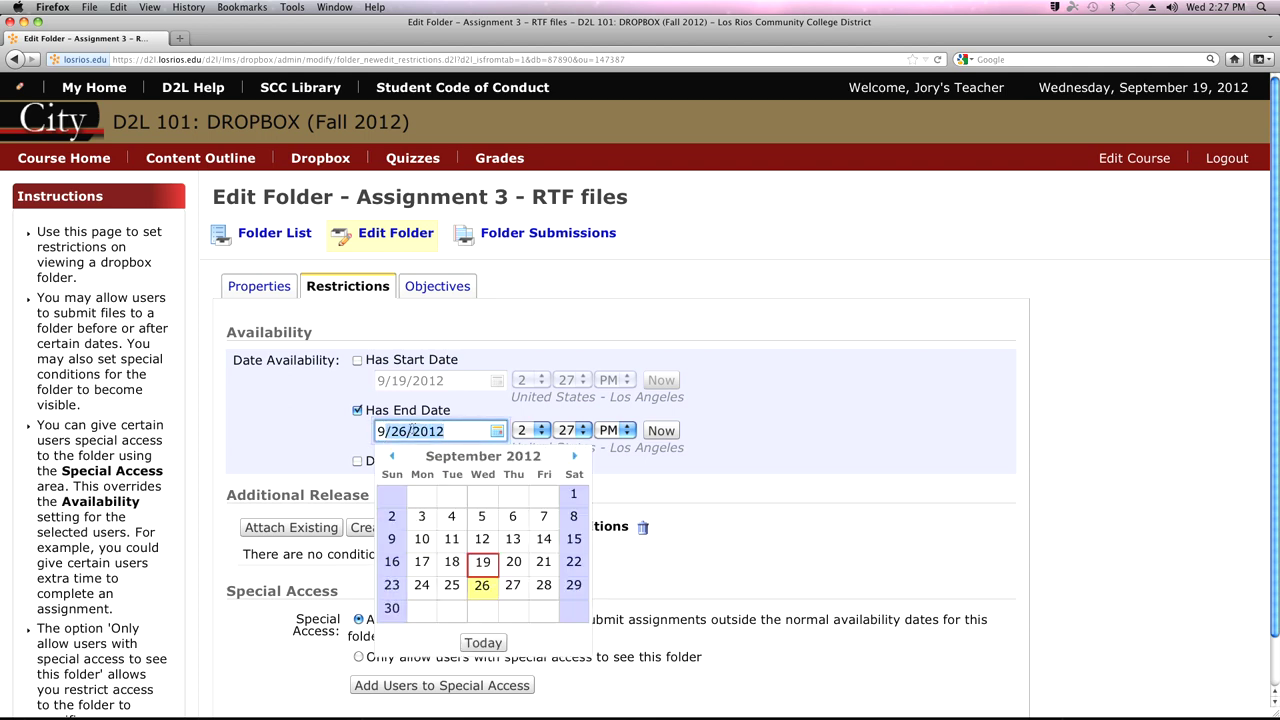
left_click(486, 431)
left_click(496, 431)
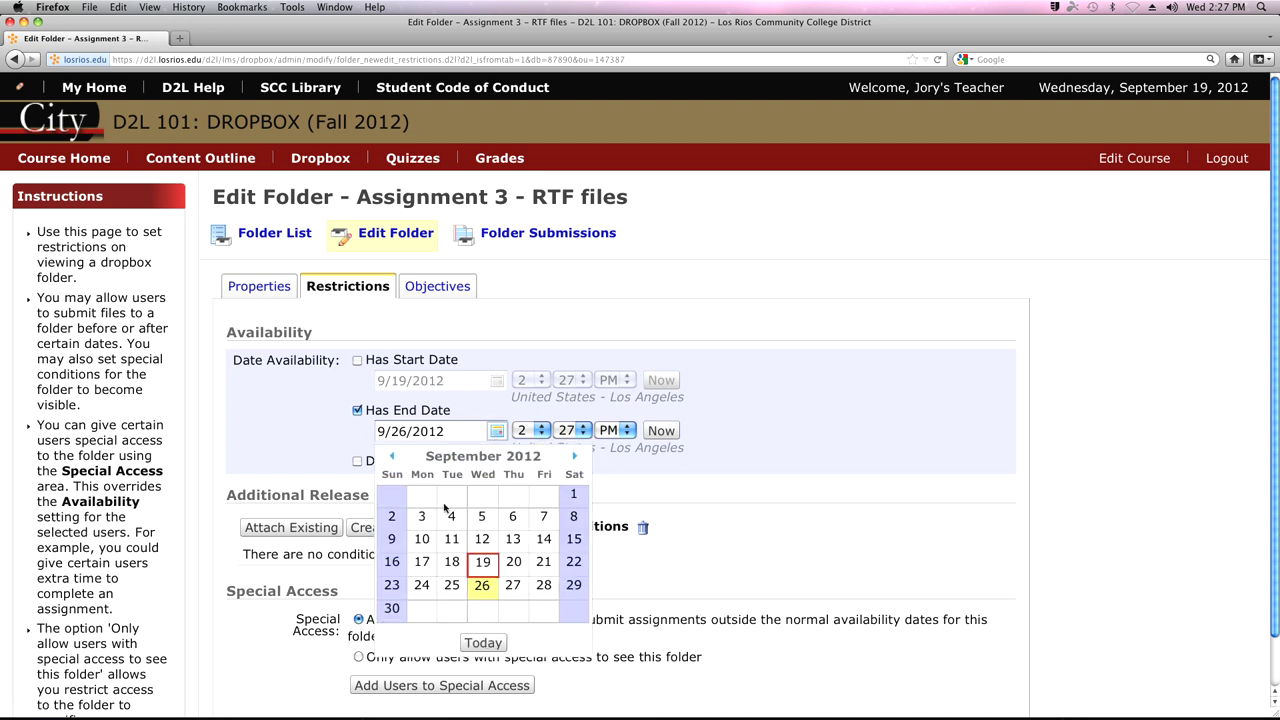
left_click(422, 563)
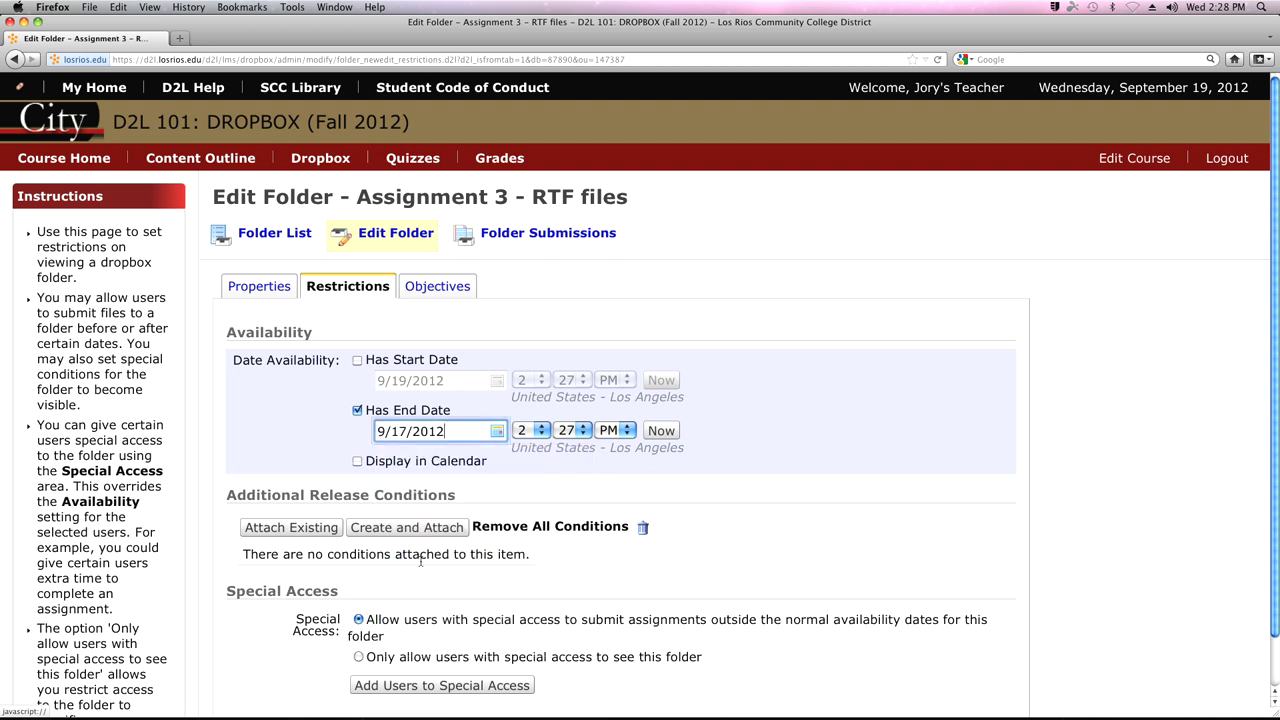
Step: Set the end time of the Assignment 3 folder to 11:00 PM
left_click(528, 430)
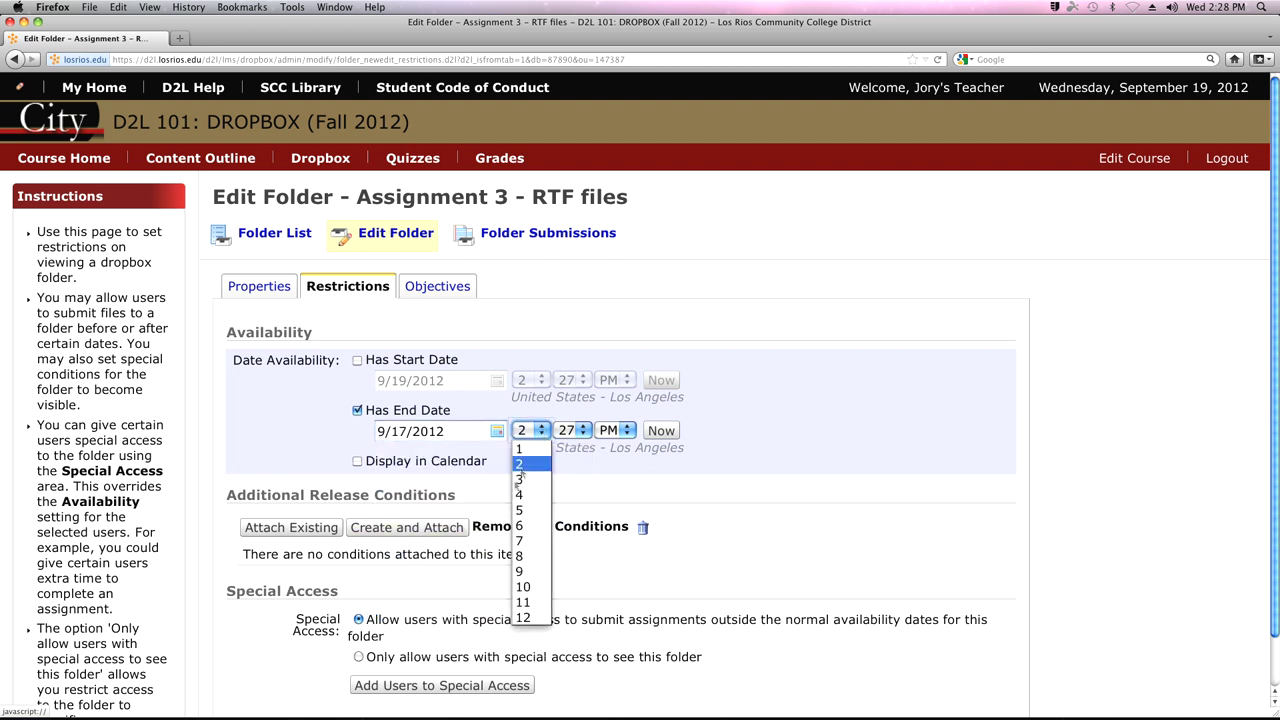
left_click(523, 602)
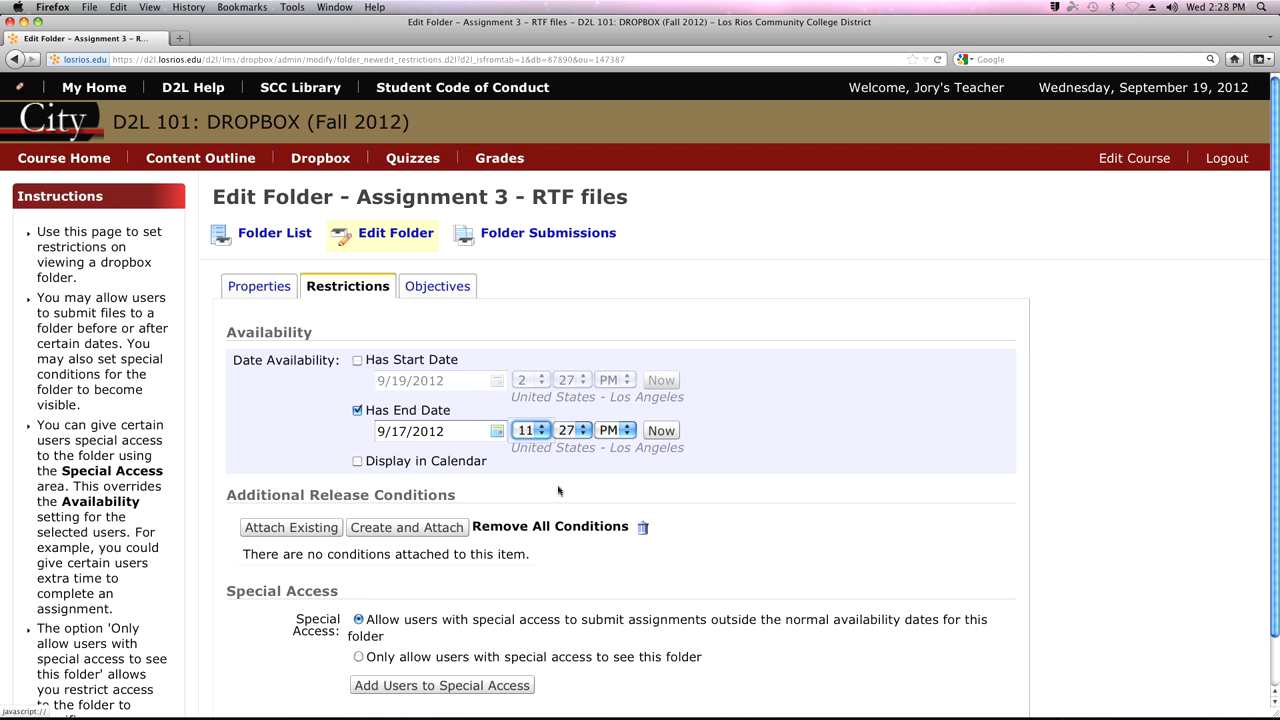
left_click(583, 432)
left_click(583, 432)
left_click(583, 432)
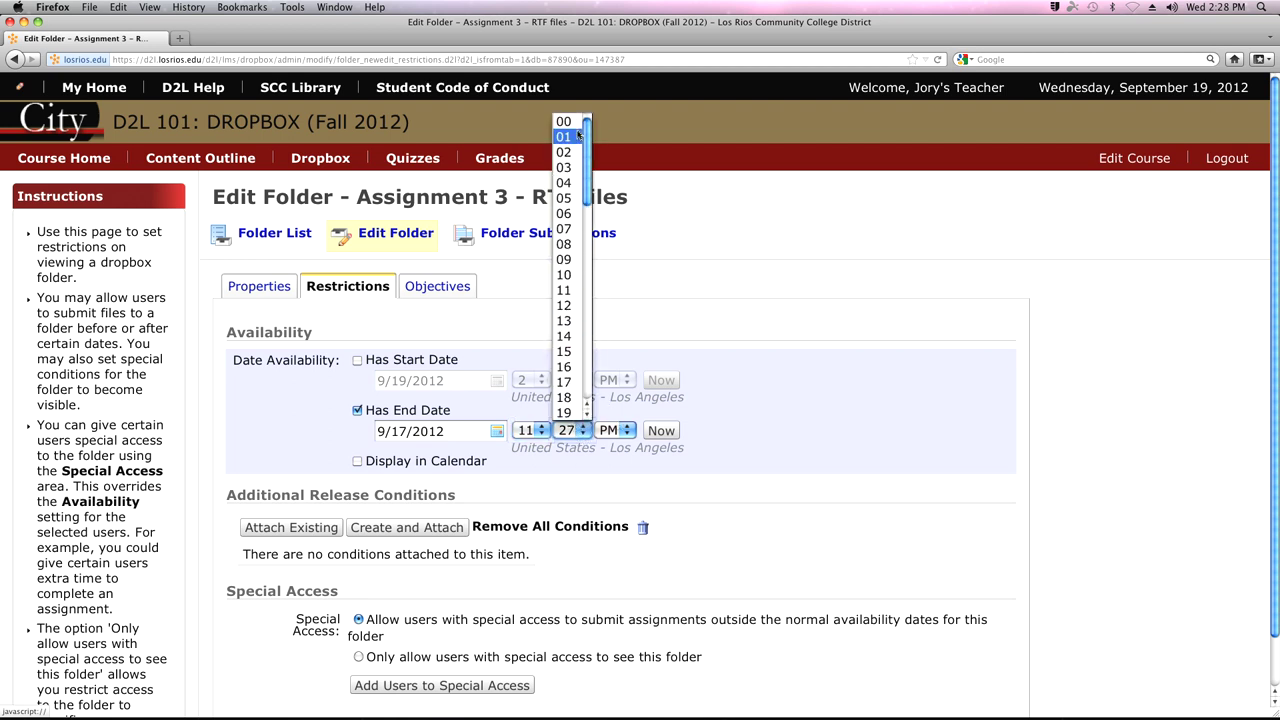
left_click(563, 121)
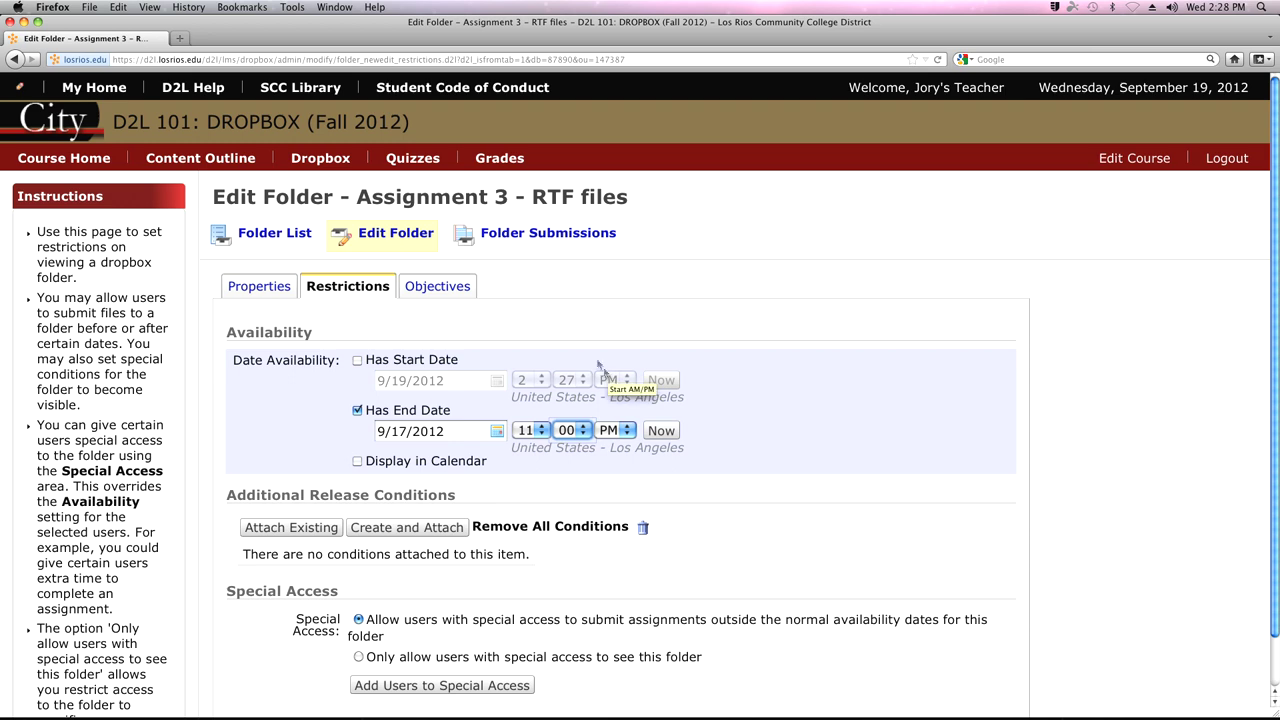
Step: Enable calendar display for the Assignment 3 end date, save the restrictions, and return to the dropbox folder list
scroll(817, 413, "down", 2)
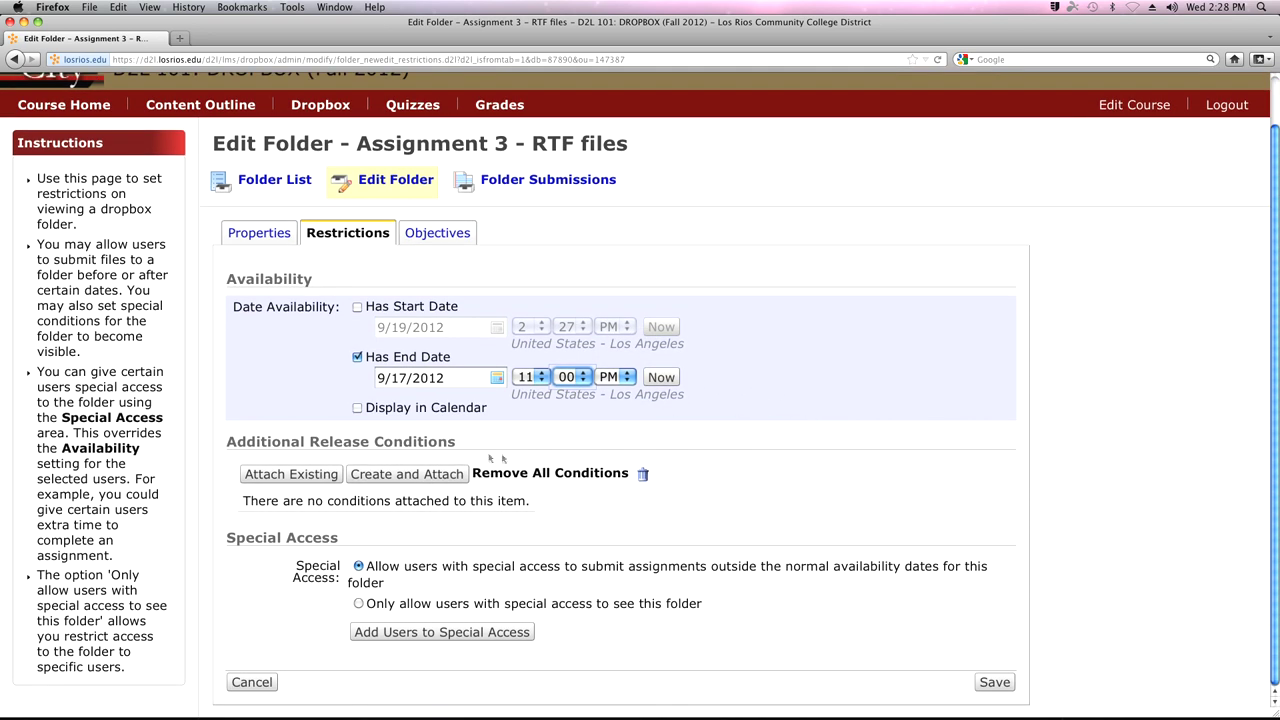
left_click(357, 409)
left_click(997, 683)
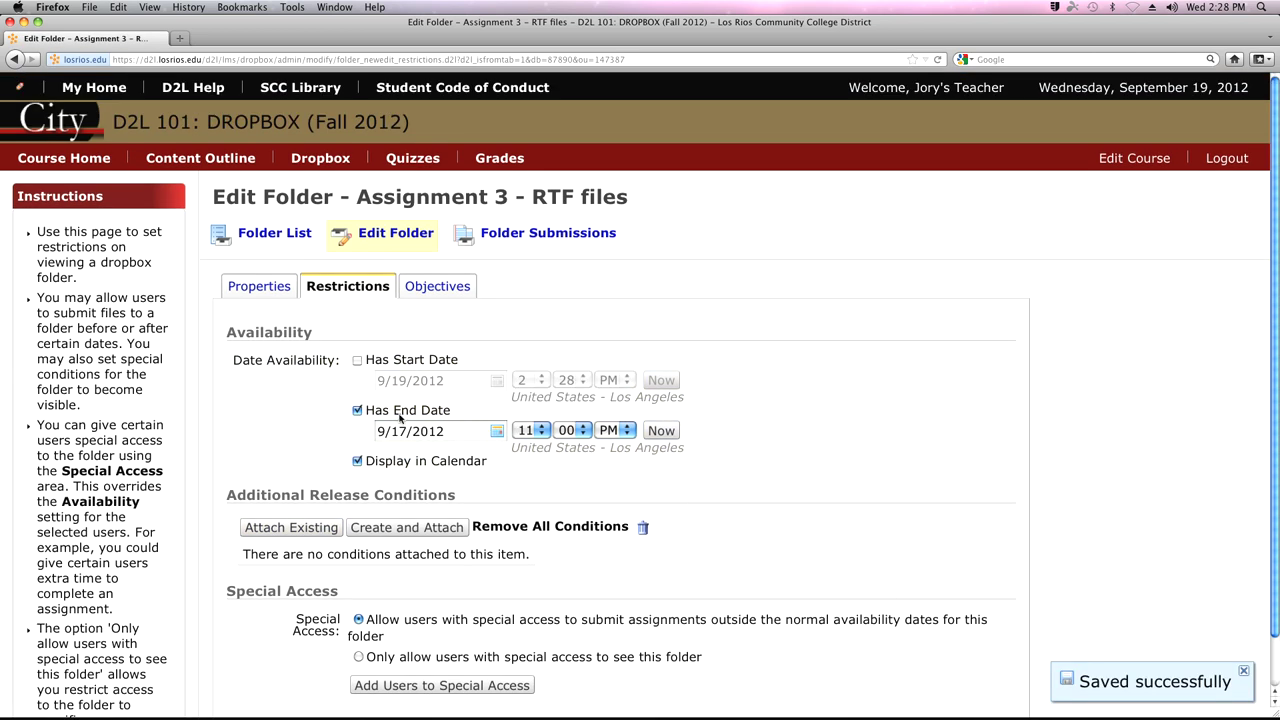
left_click(262, 232)
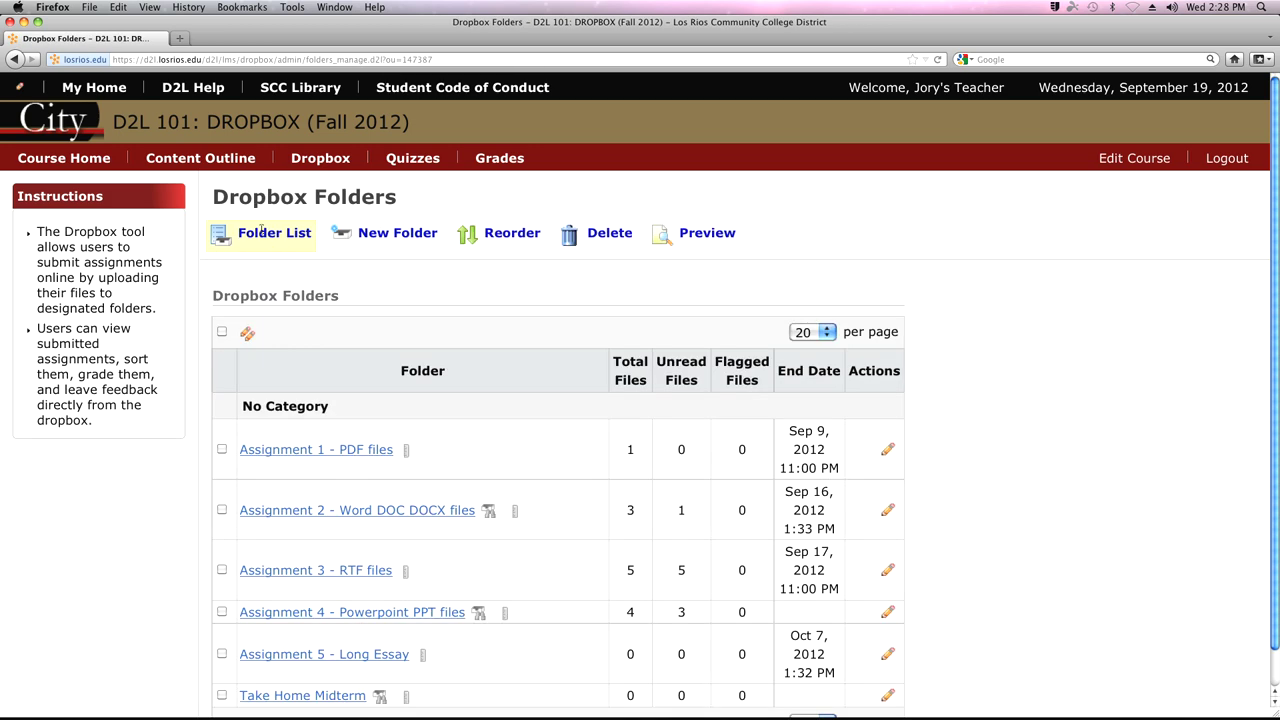
Step: Edit the Assignment 4 - Powerpoint PPT files folder's restrictions to give it an end date of 9/24/2012
scroll(399, 383, "down", 1)
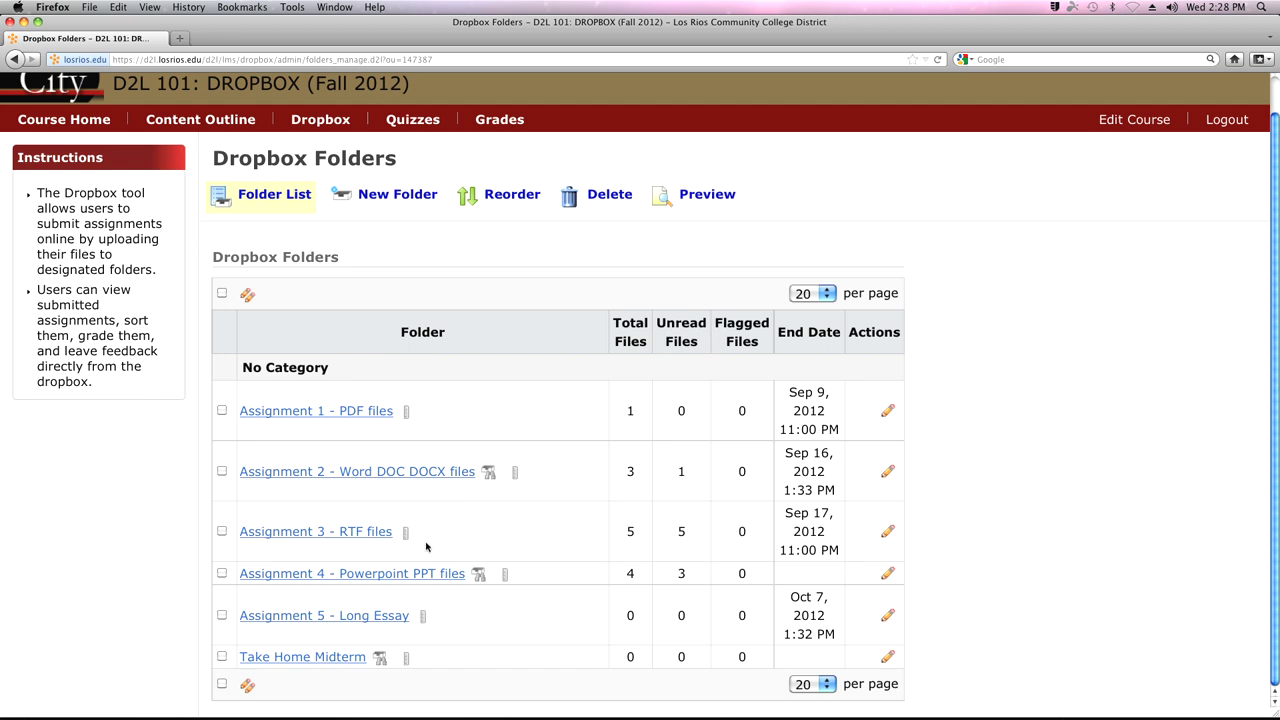
left_click(890, 574)
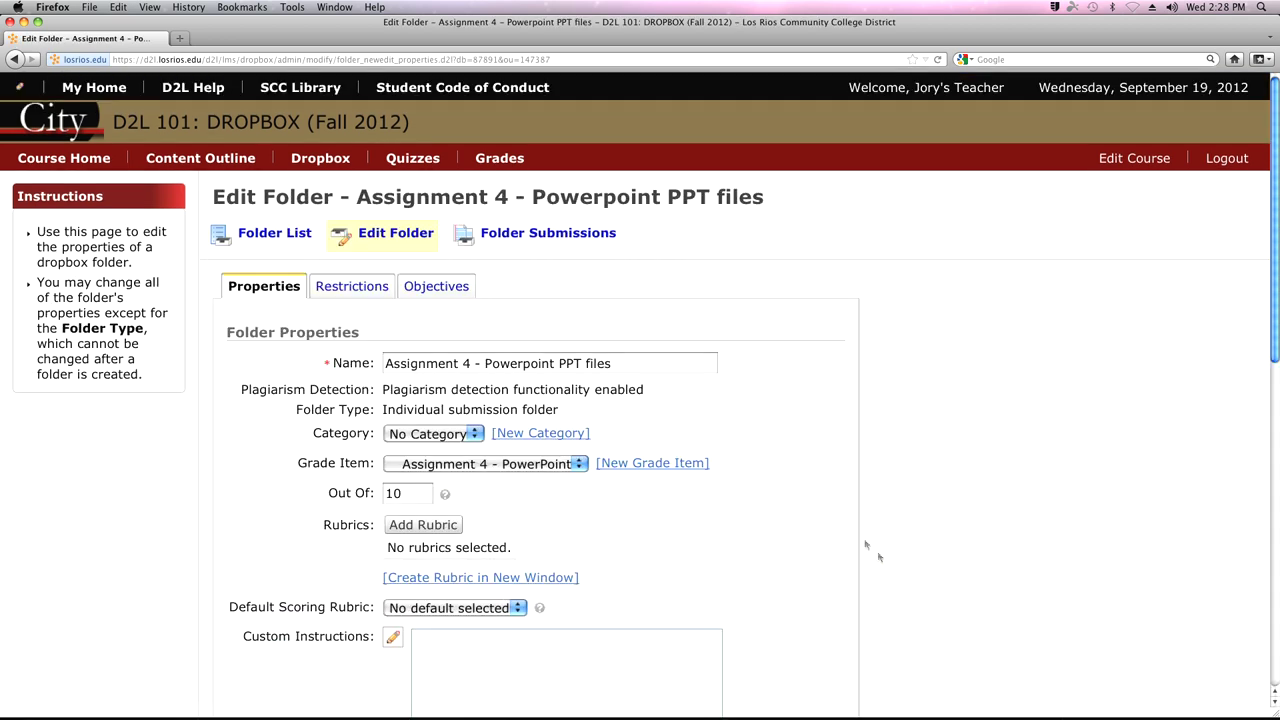
left_click(345, 288)
scroll(436, 498, "down", 1)
left_click(358, 396)
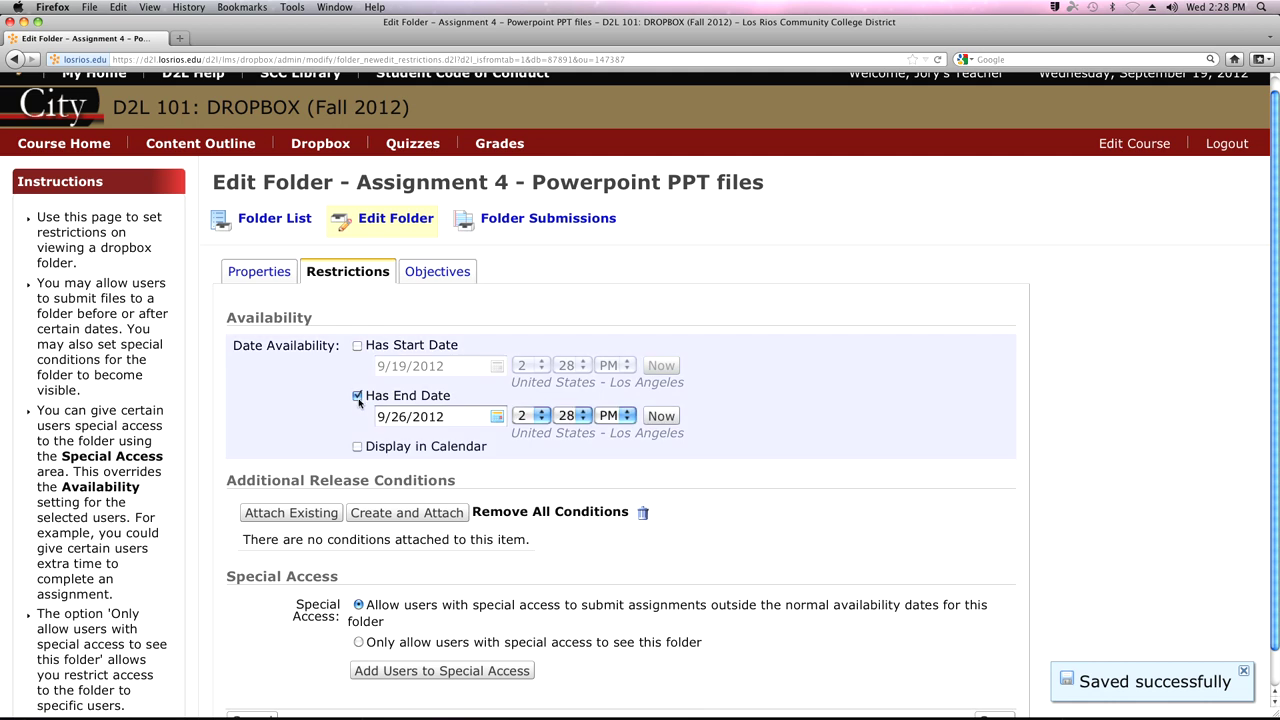
left_click(499, 417)
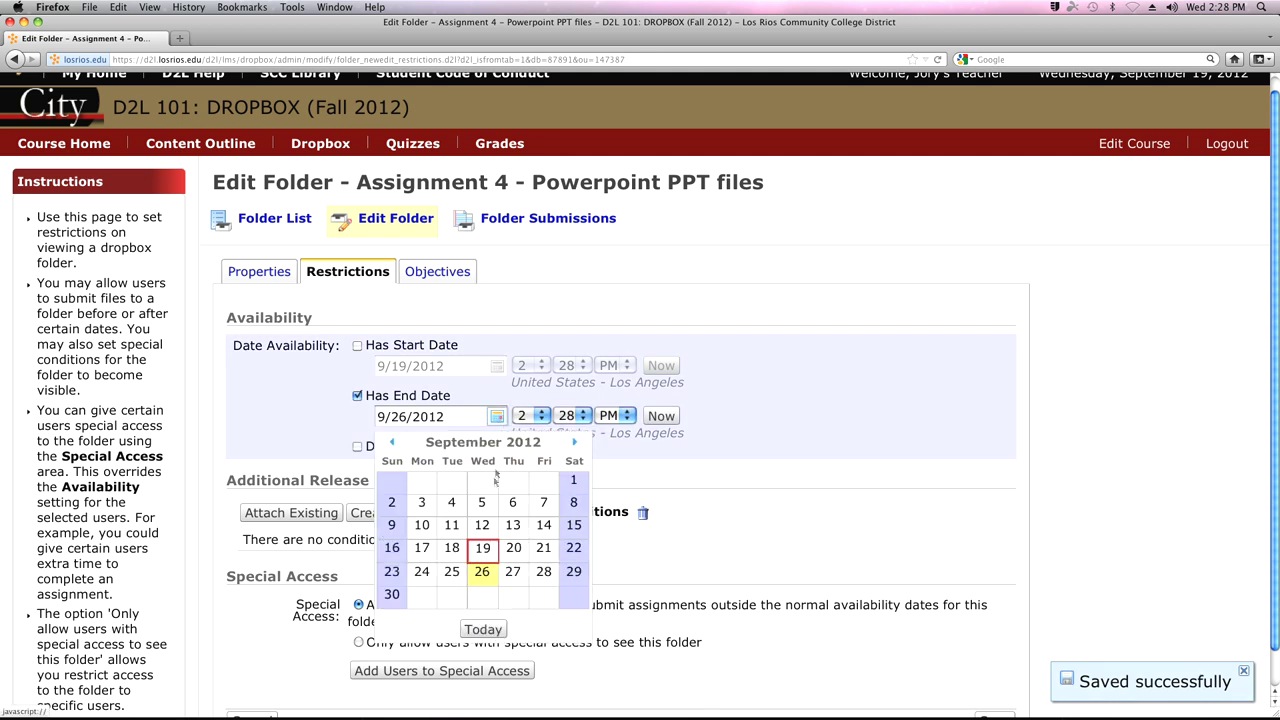
left_click(421, 572)
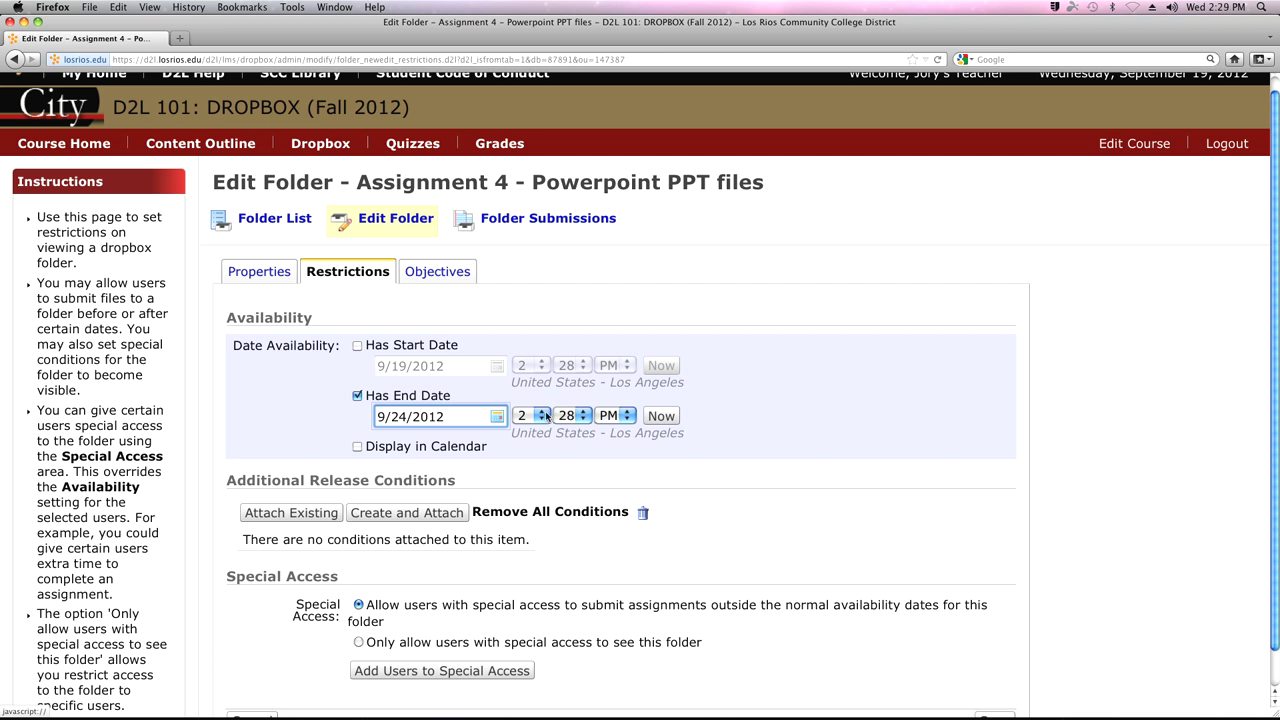
Step: Set the hour of Assignment 4's end time to 11 PM, save the restrictions, and return to the folder list
left_click(540, 416)
left_click(524, 587)
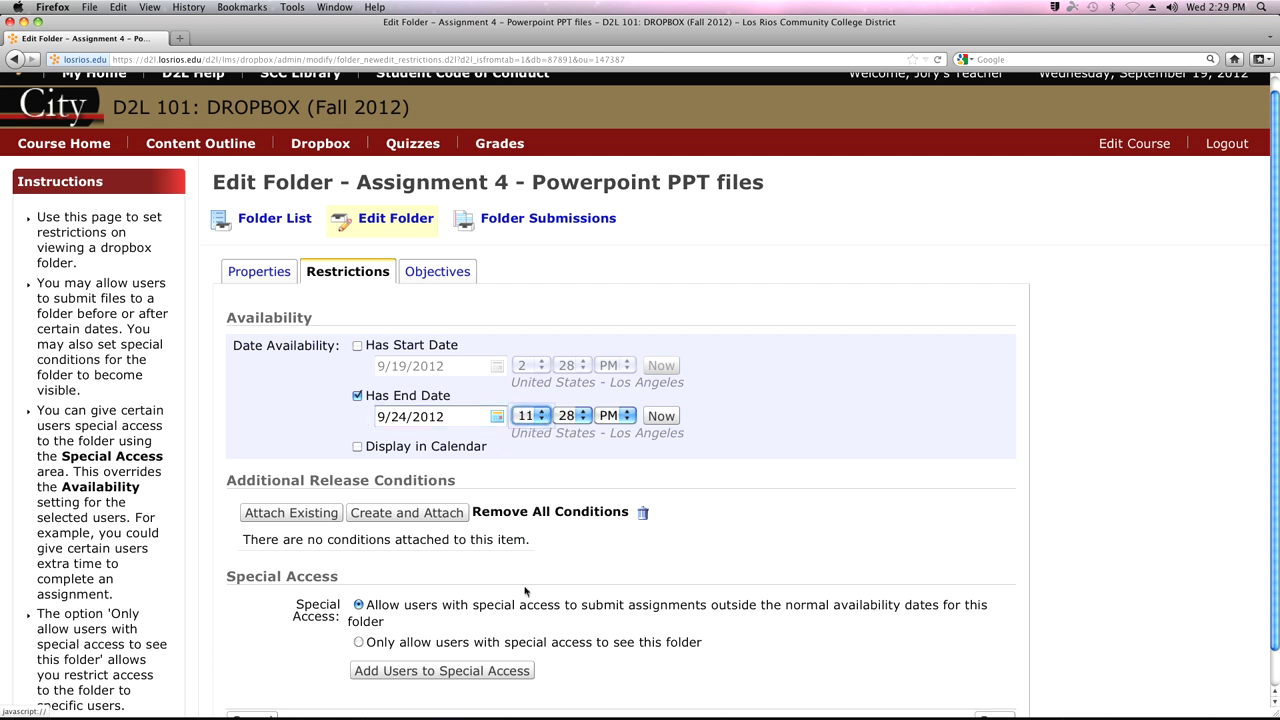
left_click(576, 418)
left_click(576, 416)
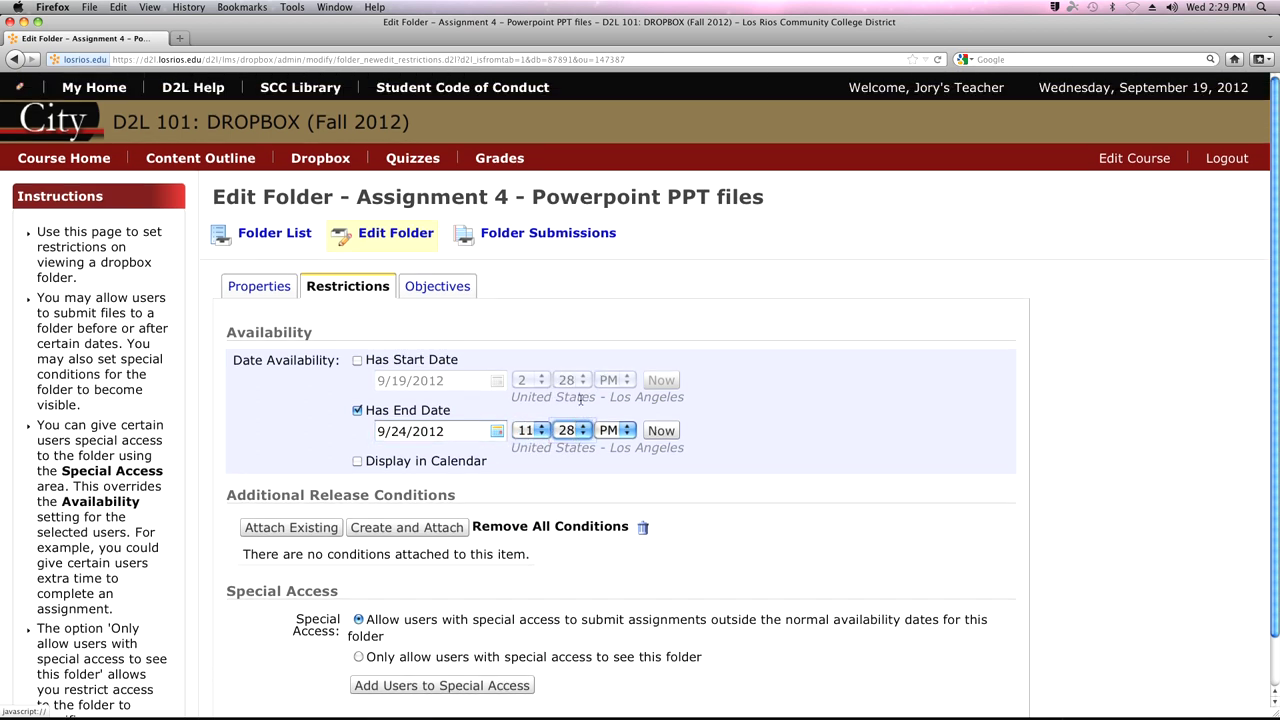
scroll(762, 515, "down", 2)
left_click(991, 684)
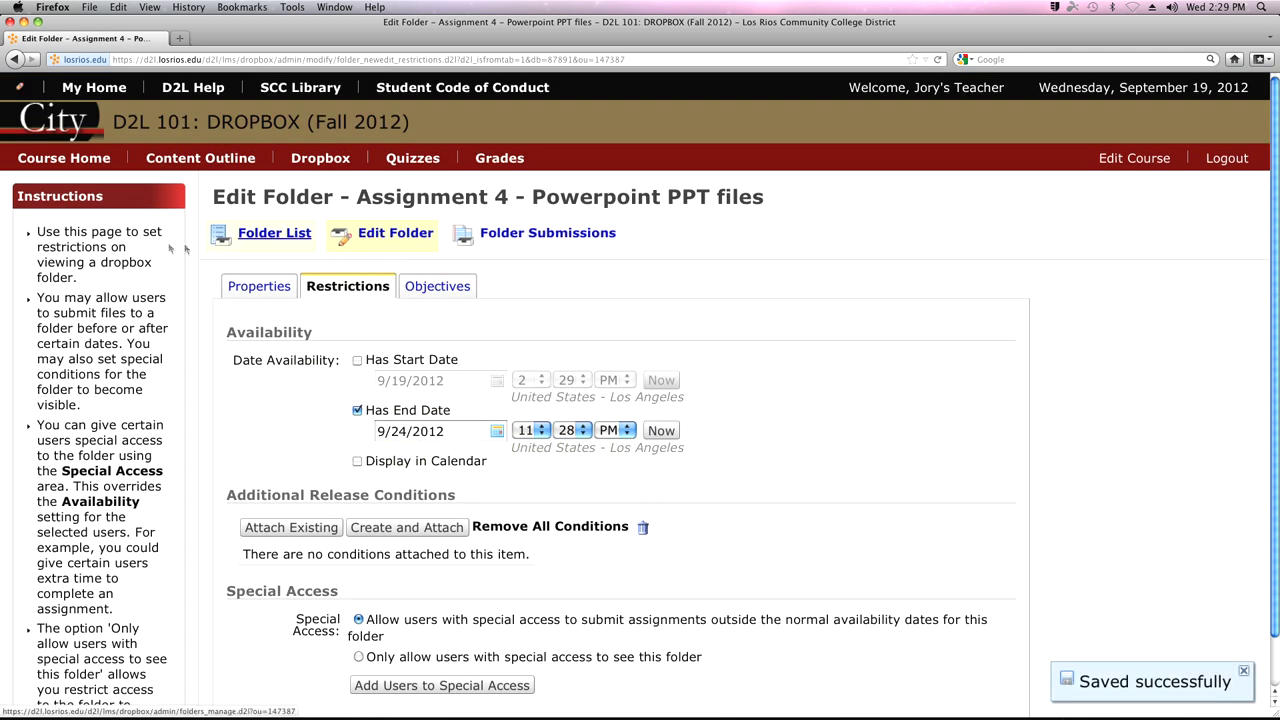
left_click(241, 241)
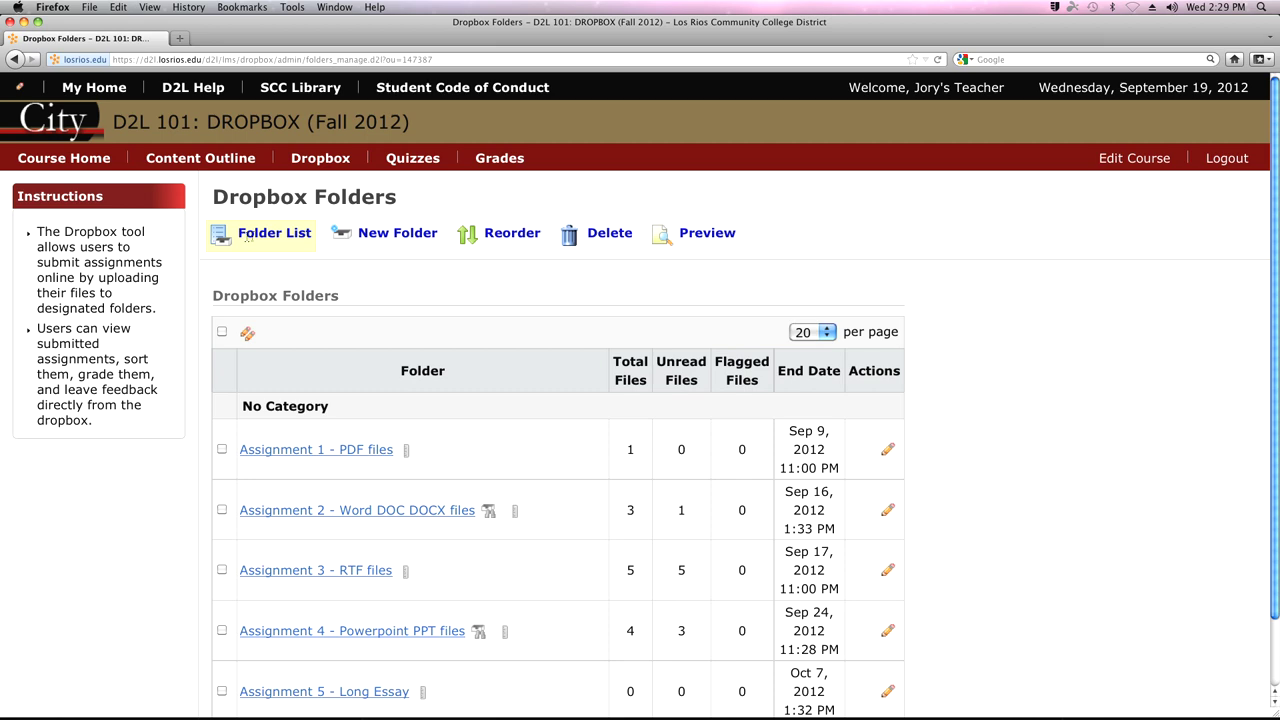
Step: Open the submissions of the Assignment 1 - PDF files folder and look through the users and their submitted files
scroll(656, 337, "down", 2)
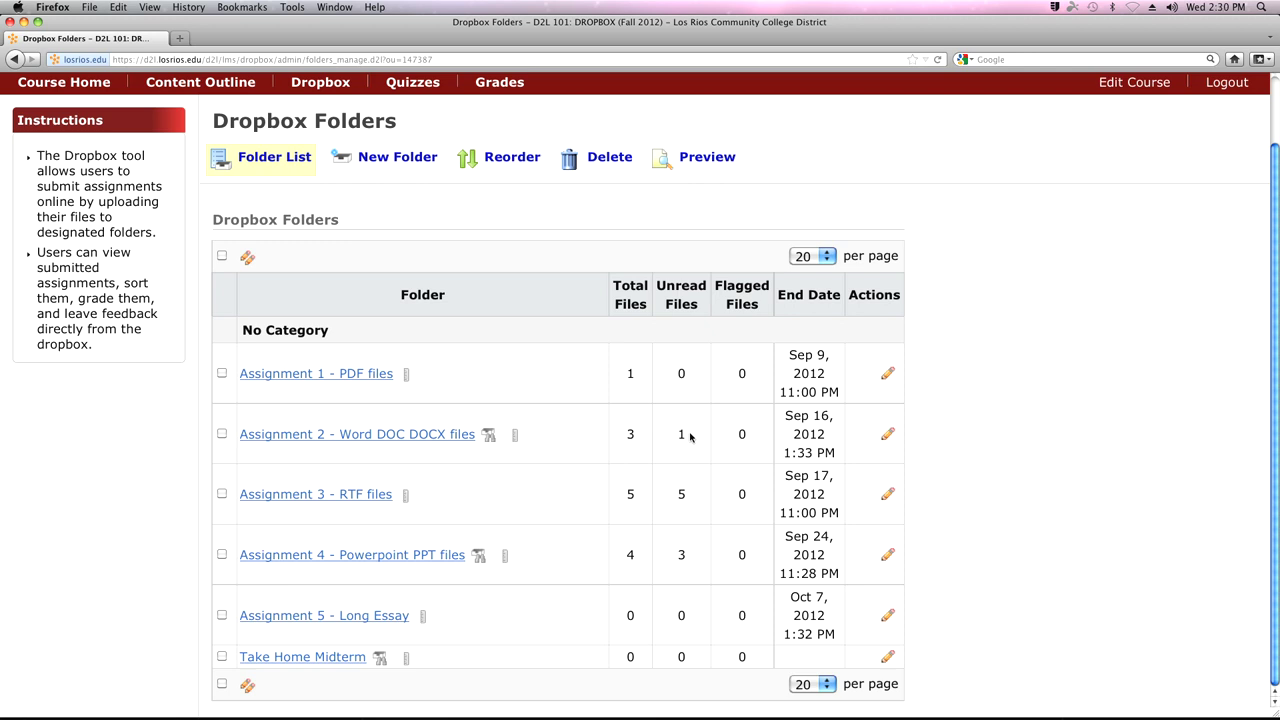
left_click(295, 374)
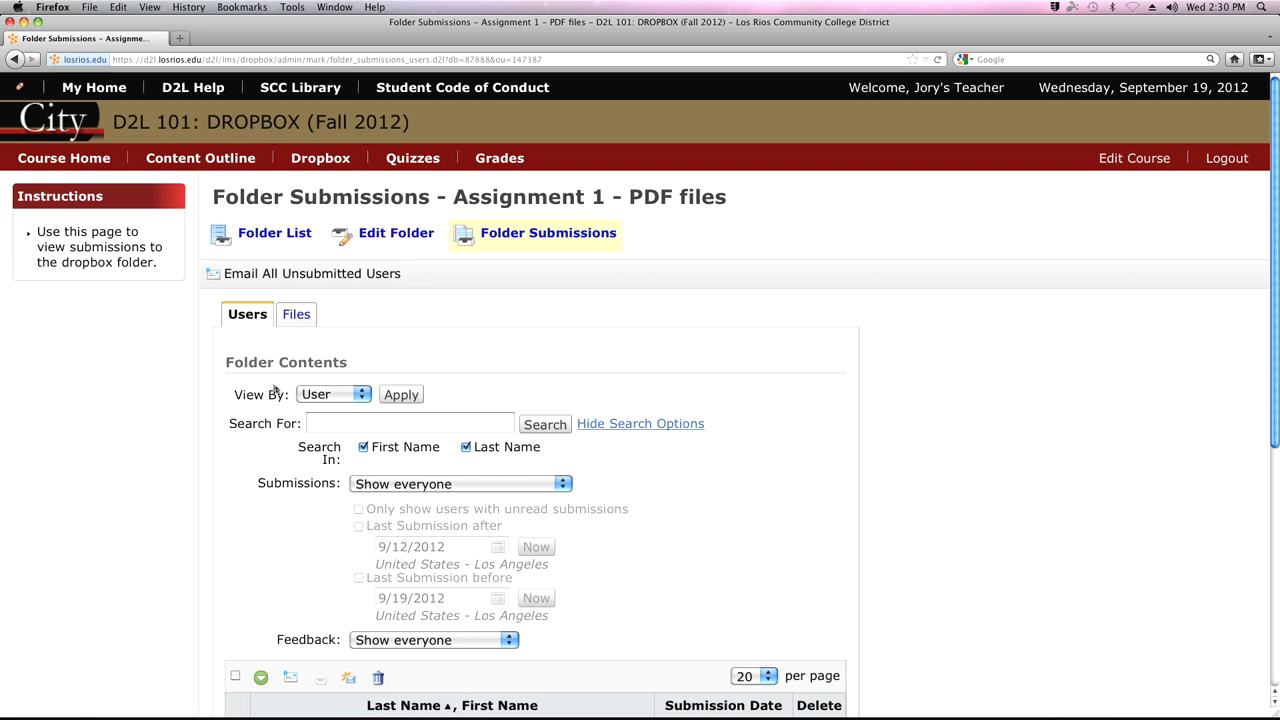
scroll(724, 372, "down", 3)
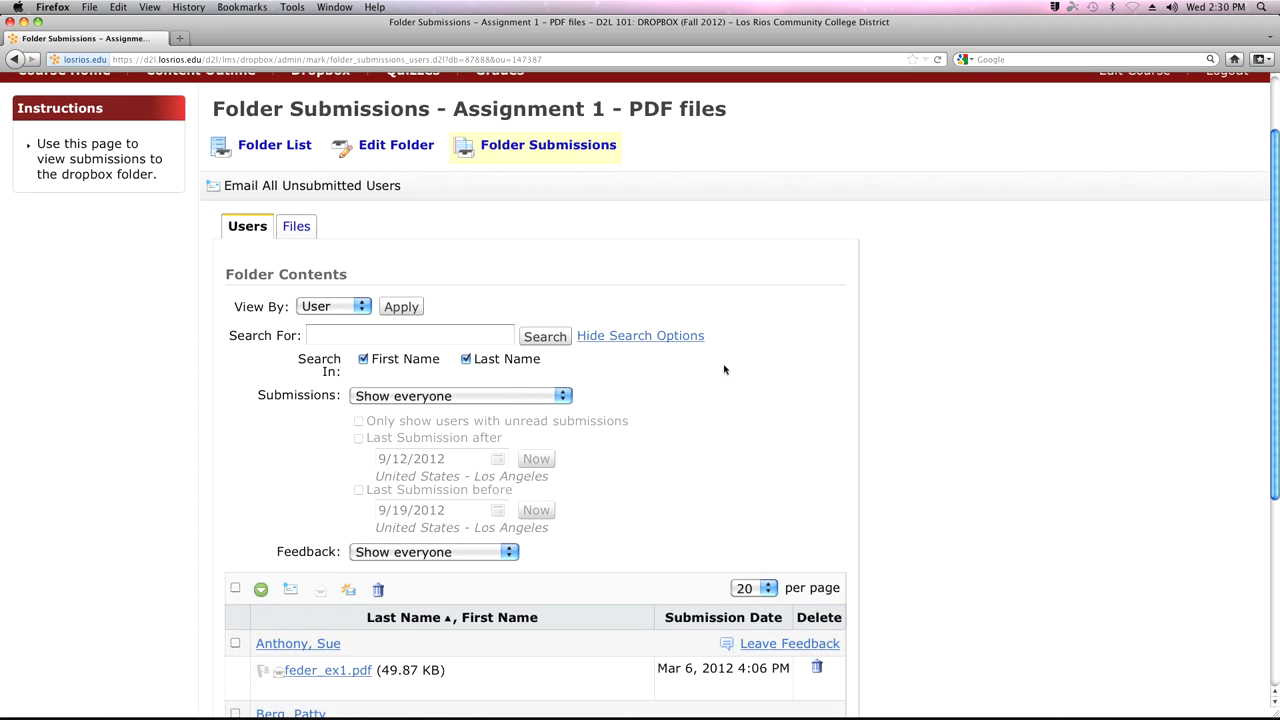
scroll(724, 372, "down", 2)
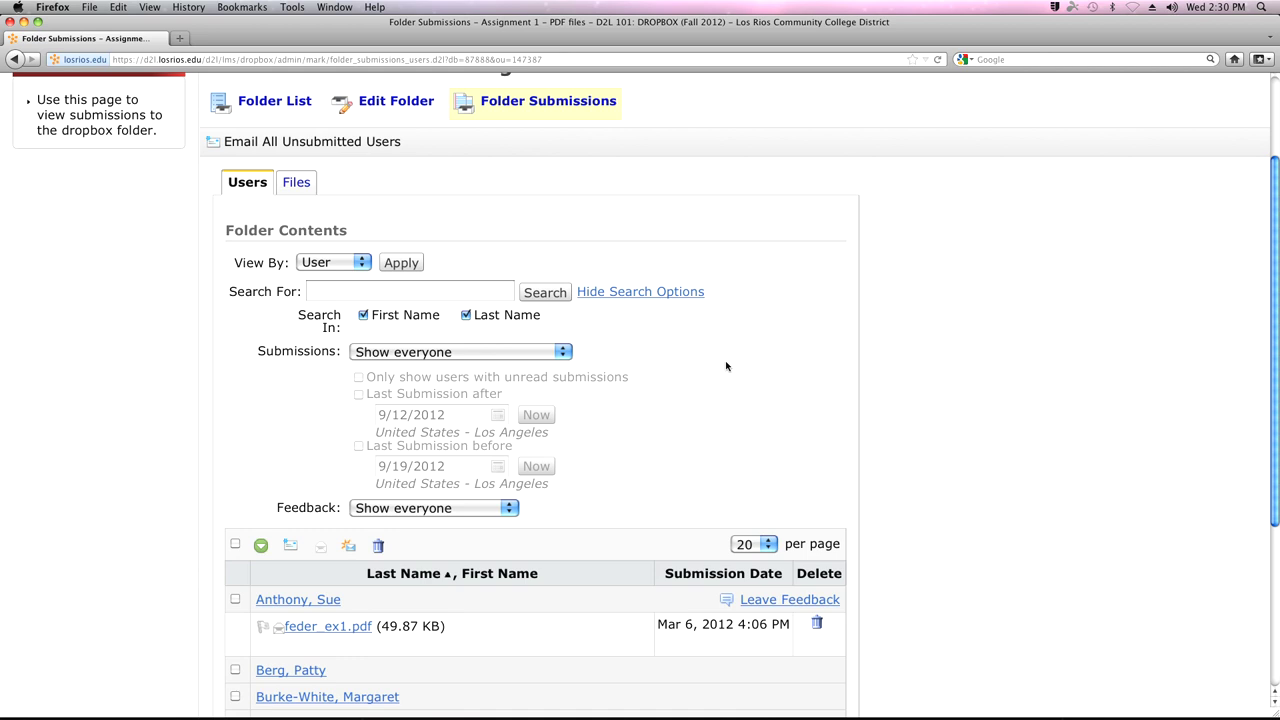
Step: View the folder submissions by Sections and apply the Dev Green Go Beyond Green 2011 Shell #1 section
left_click(362, 264)
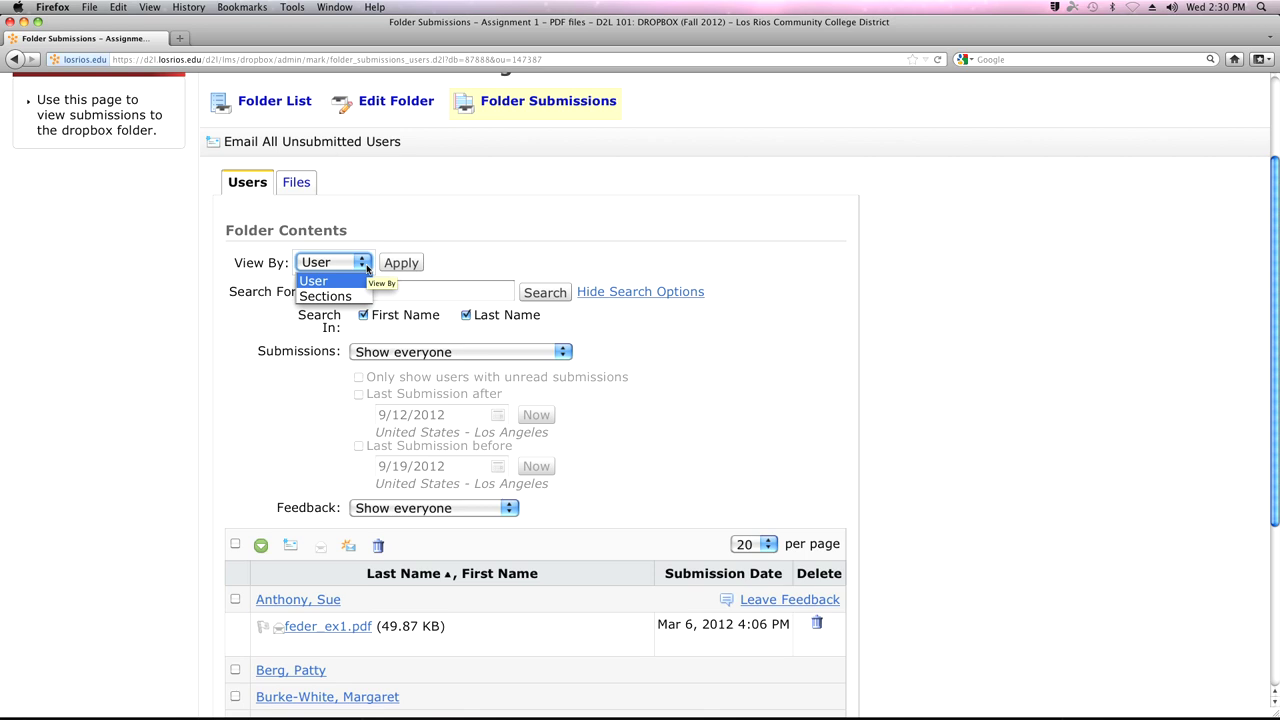
left_click(355, 298)
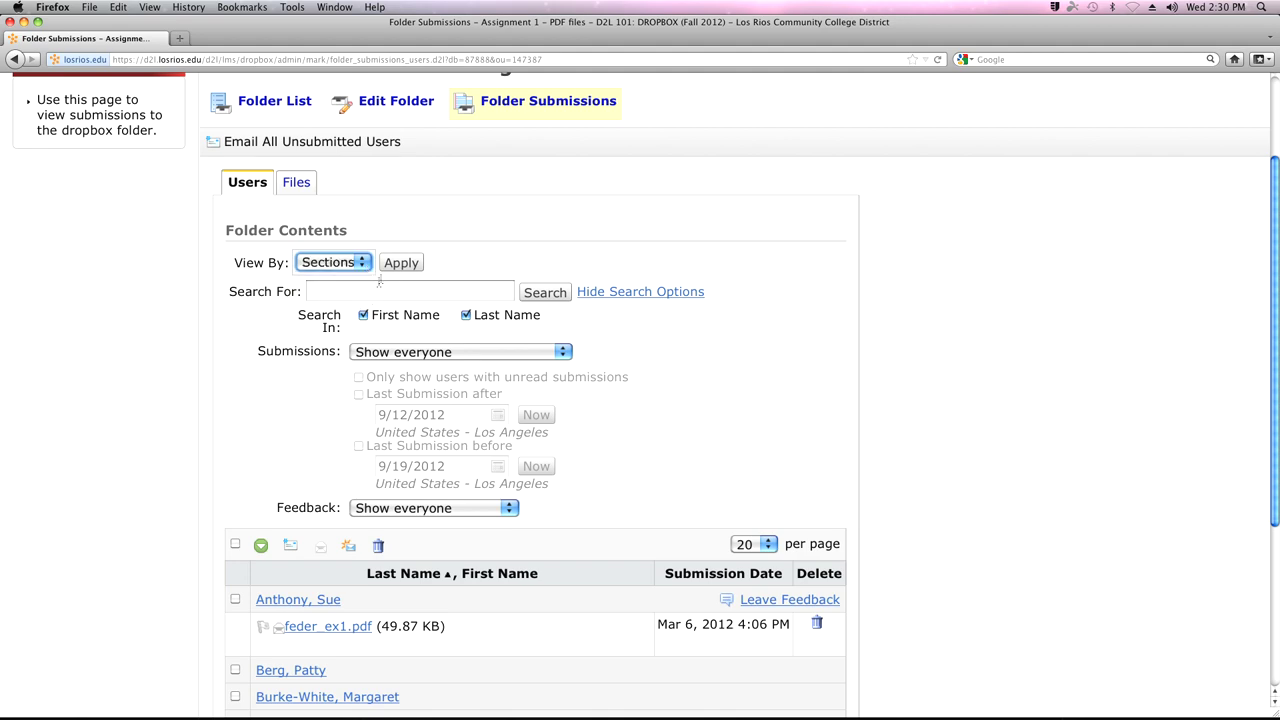
left_click(408, 259)
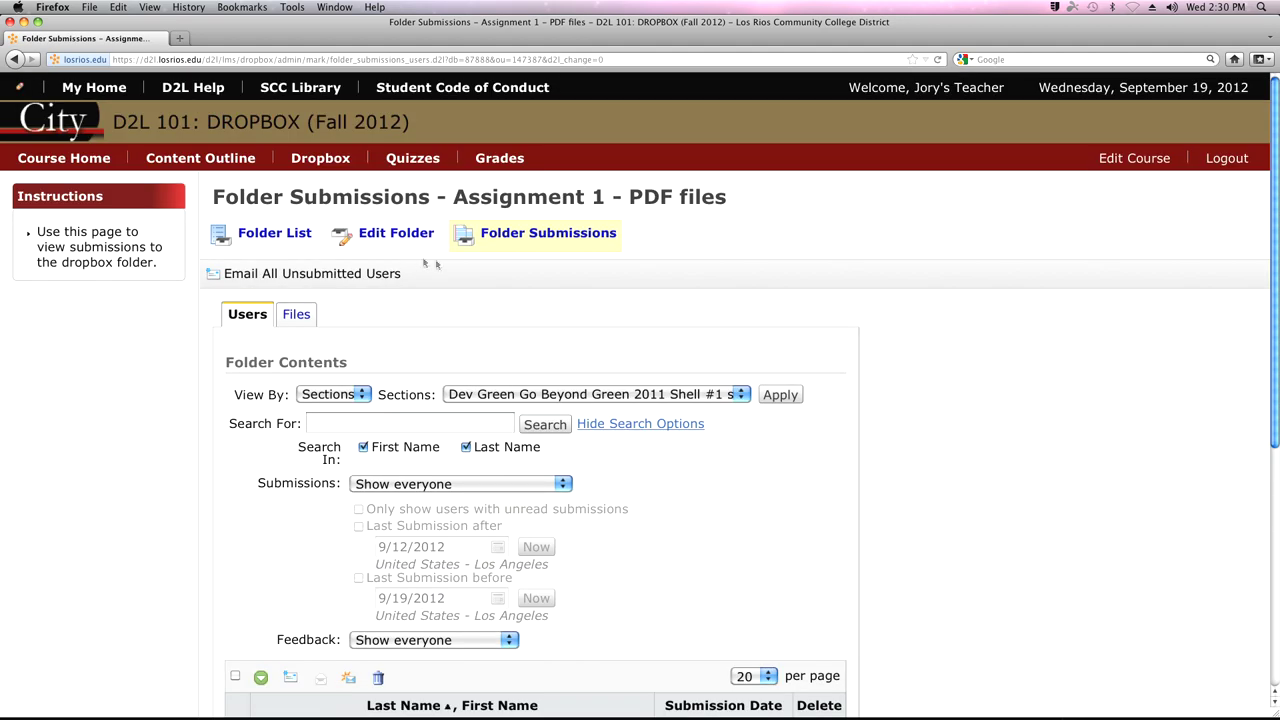
left_click(718, 396)
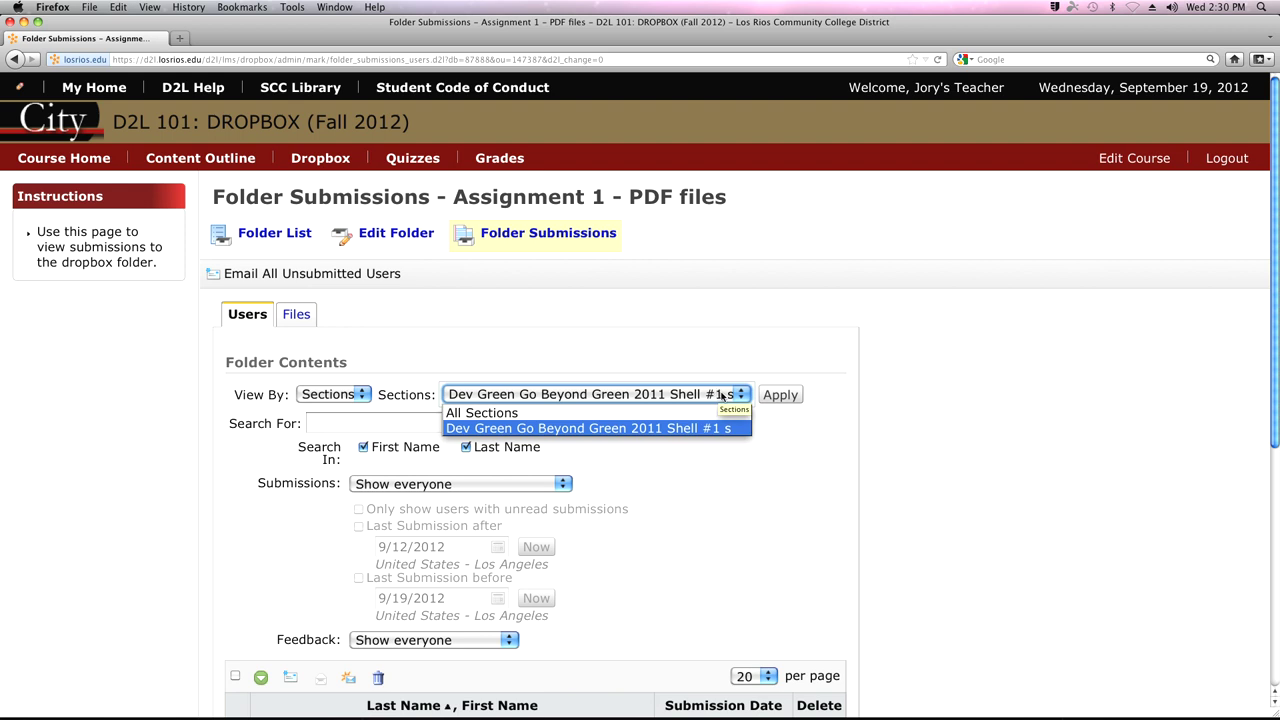
left_click(721, 396)
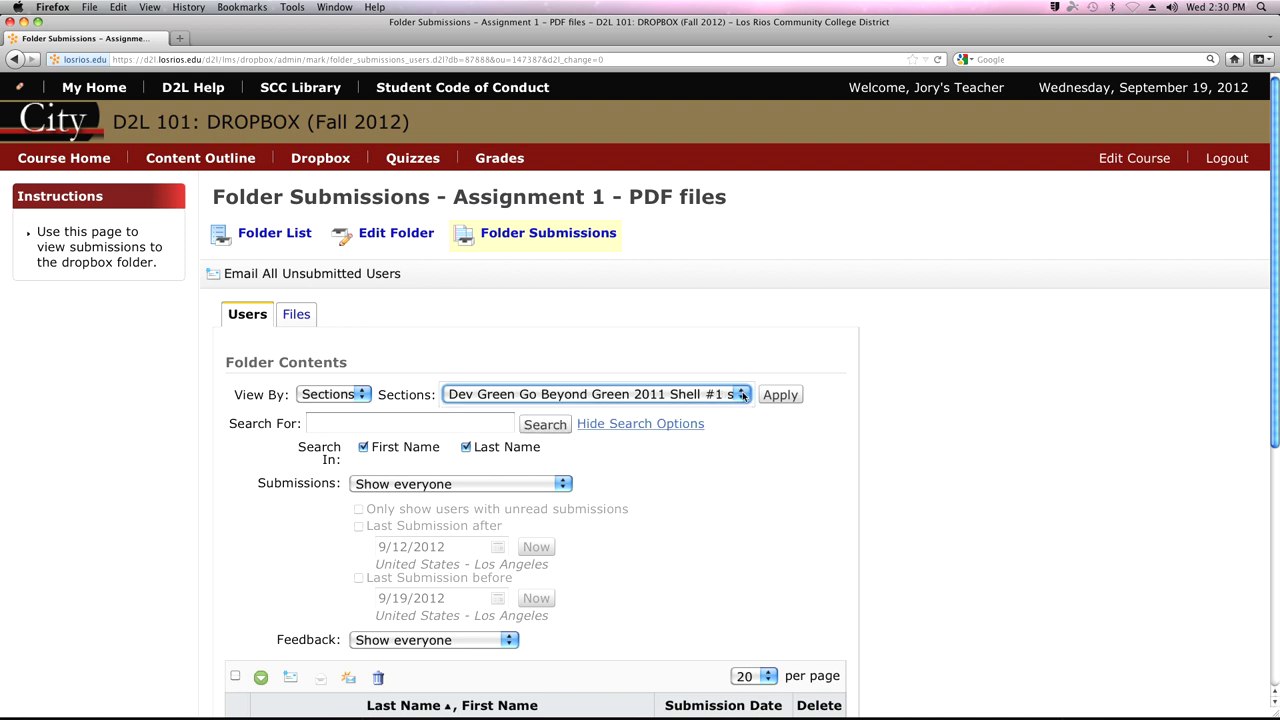
left_click(742, 396)
left_click(729, 428)
left_click(778, 396)
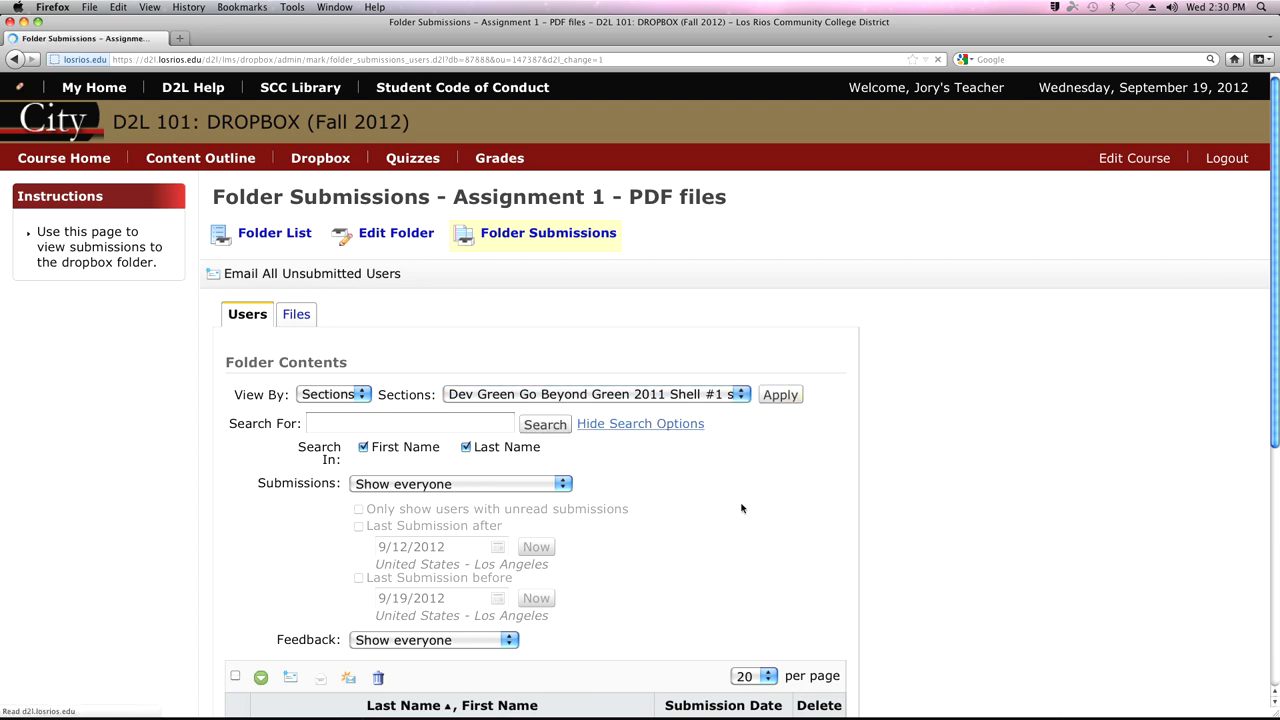
Step: Set the submissions filter to Users with submissions and check the last-submission date and feedback filter options
scroll(738, 502, "down", 3)
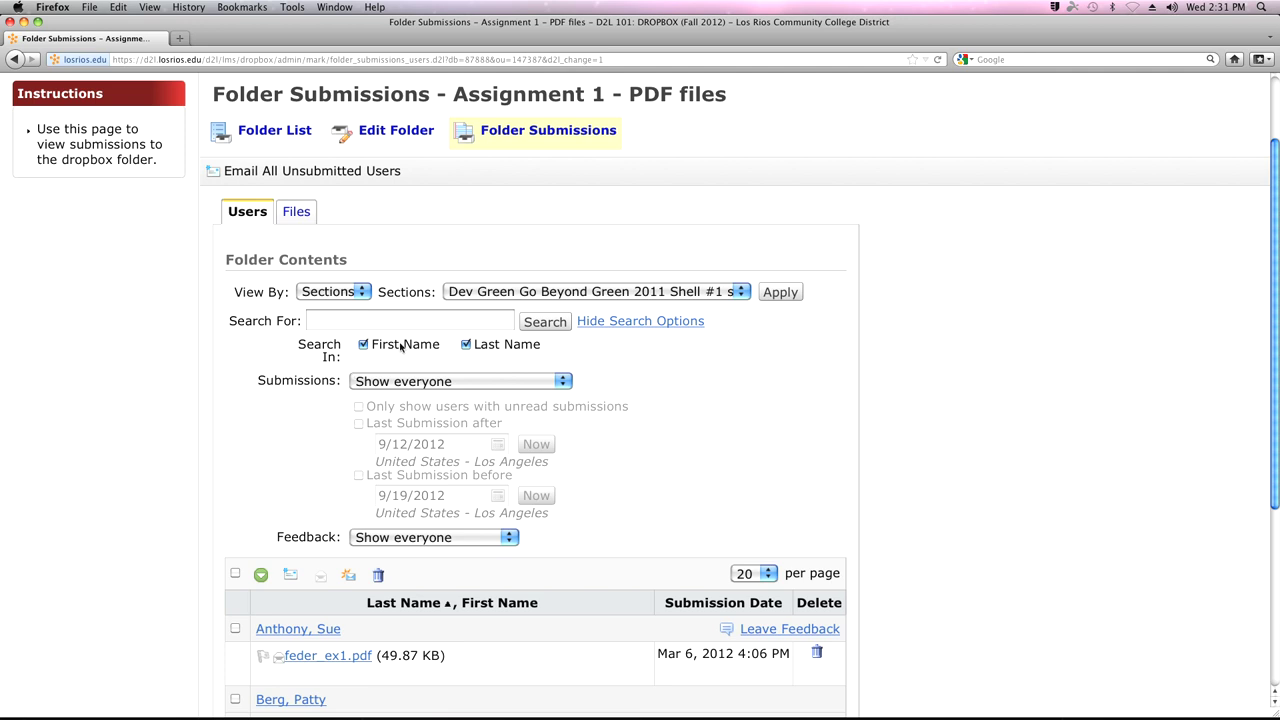
left_click(392, 386)
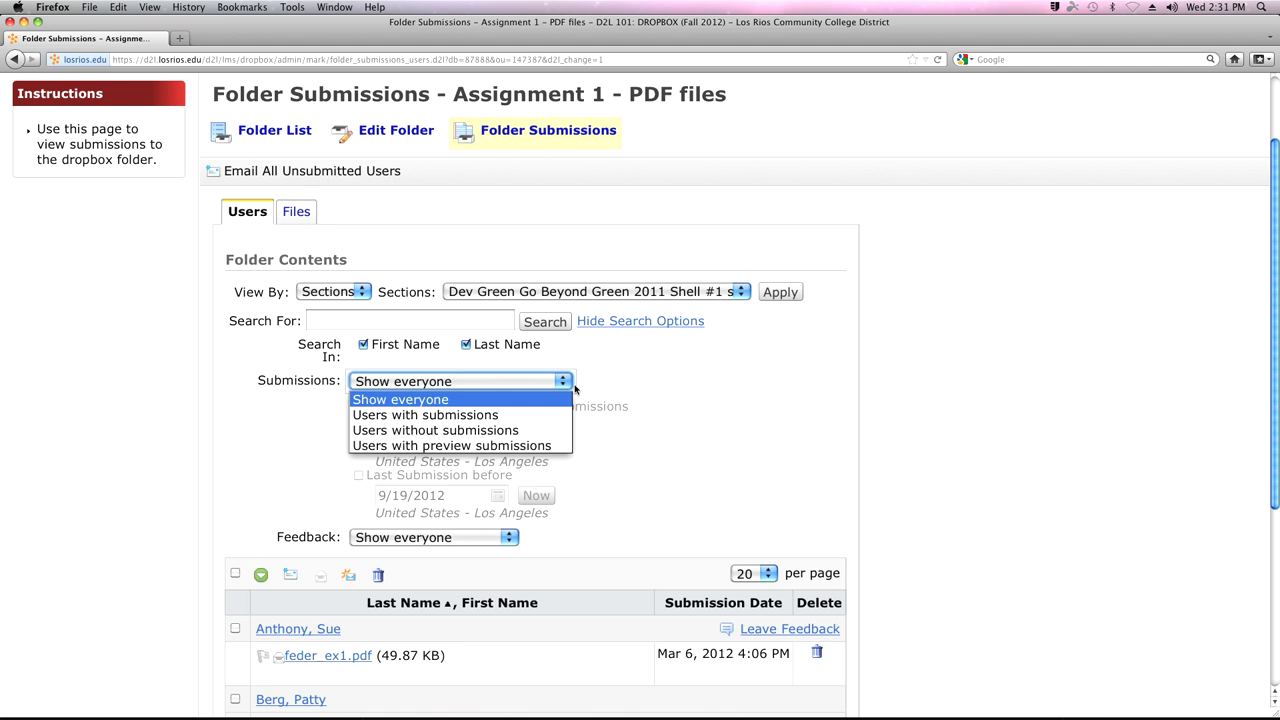
left_click(629, 428)
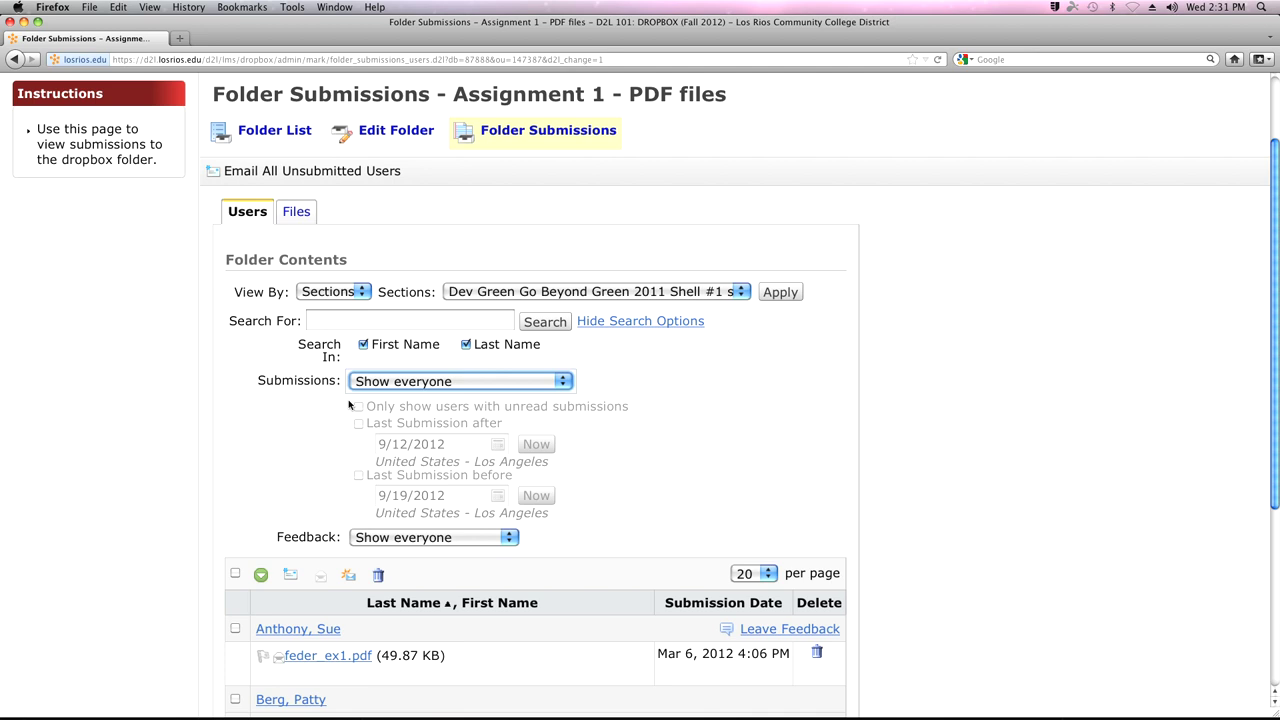
left_click(405, 389)
left_click(386, 414)
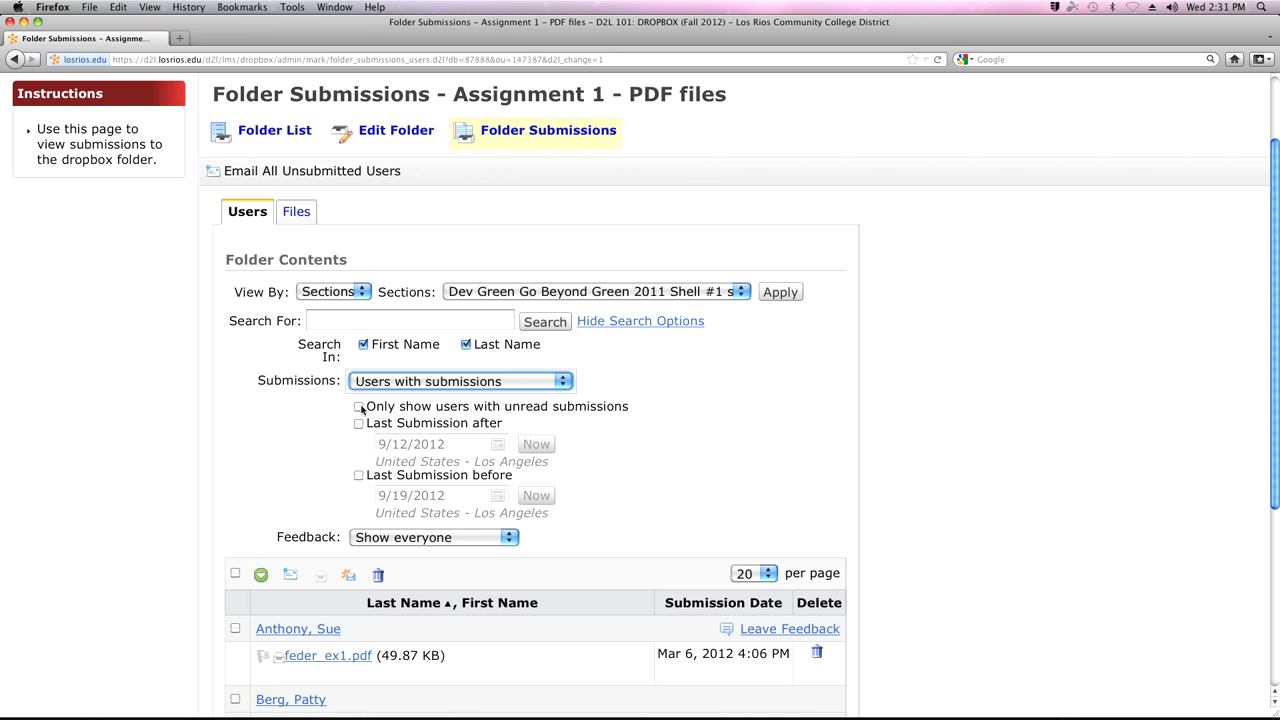
left_click(359, 476)
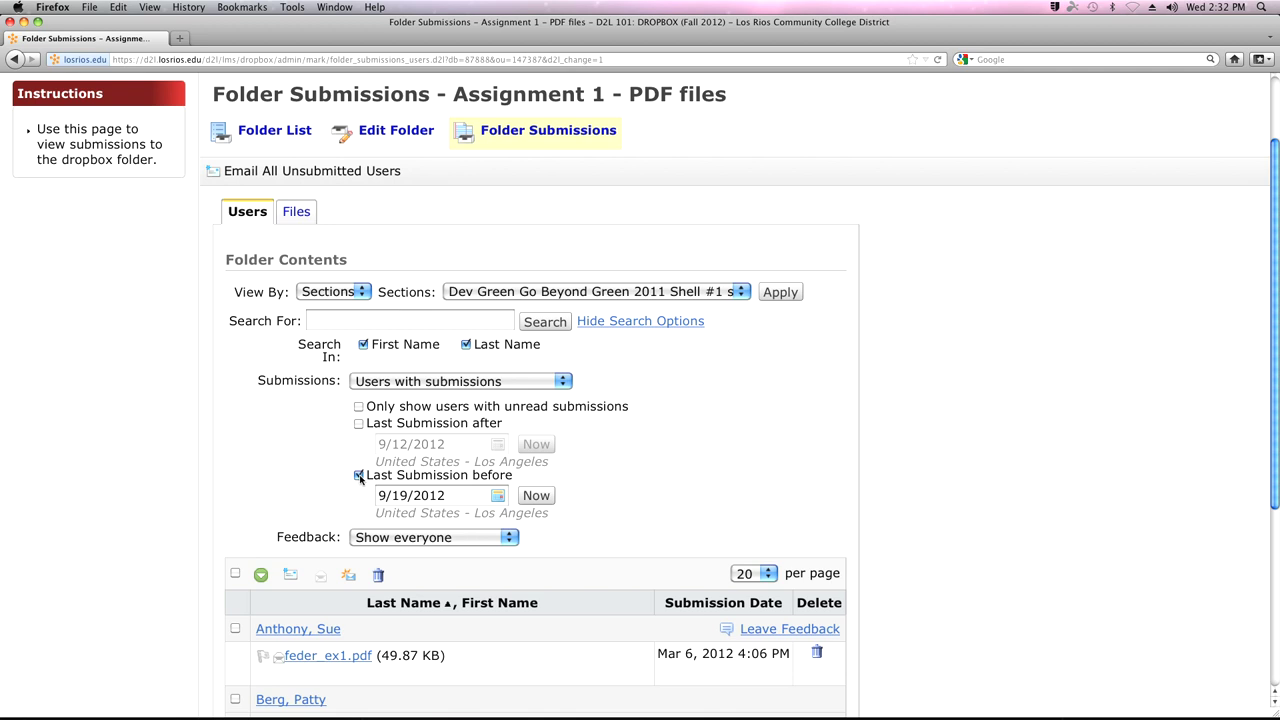
left_click(359, 476)
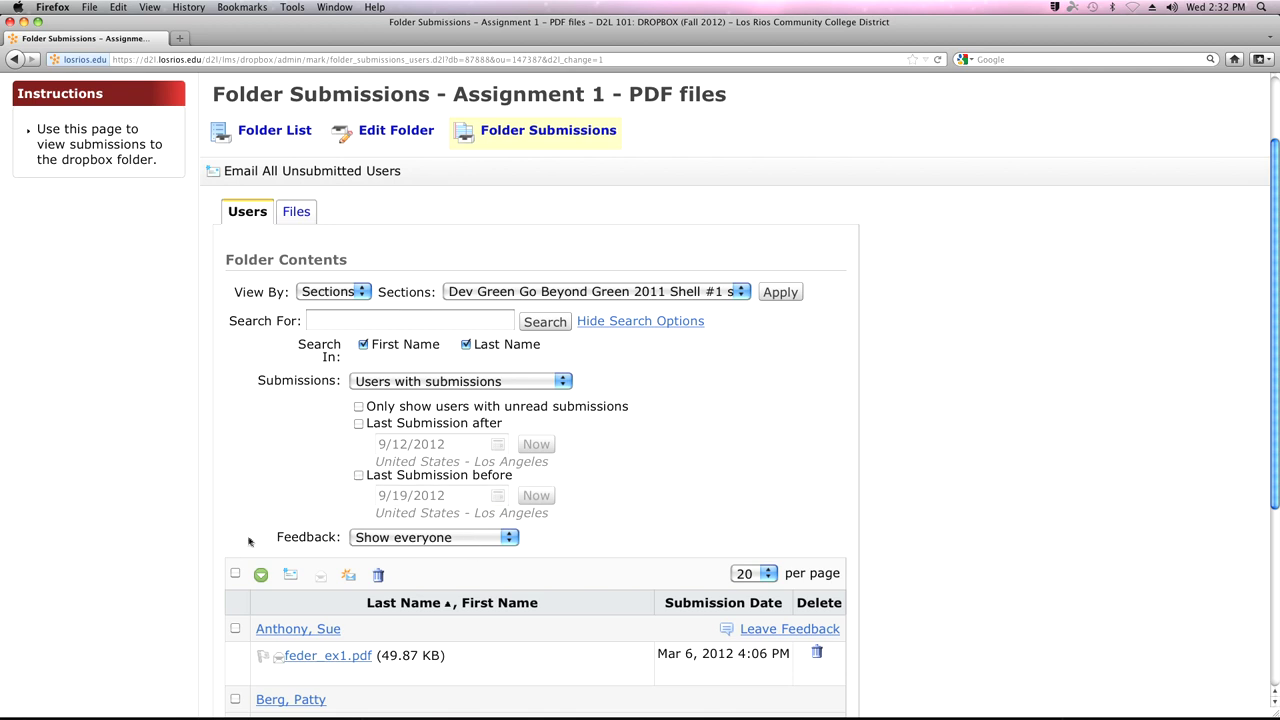
left_click(469, 539)
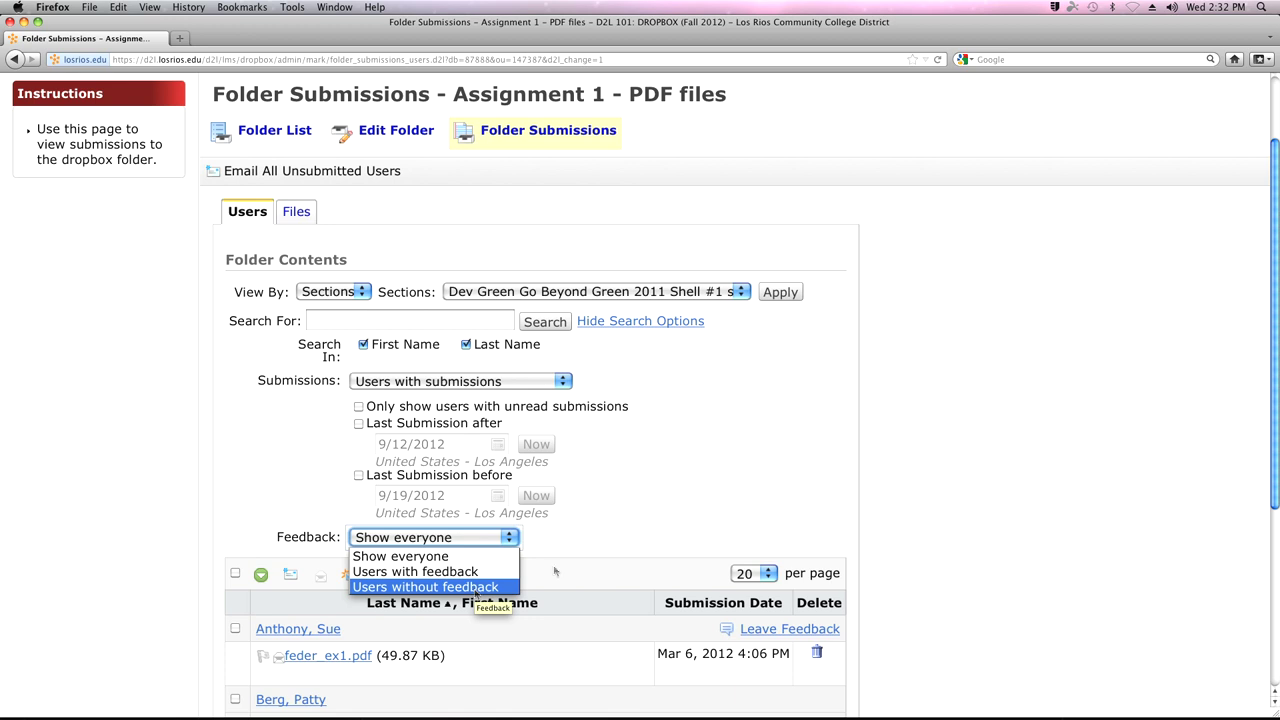
left_click(585, 534)
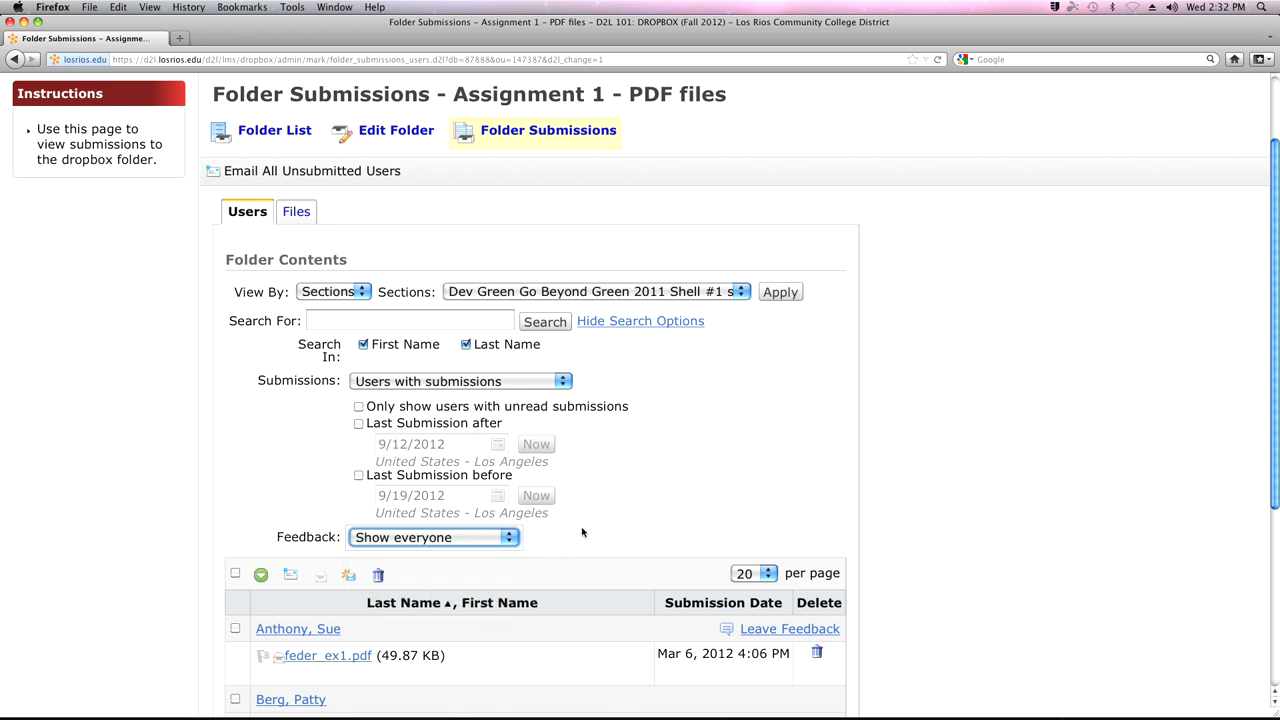
Step: Hide the search options above the list of users
left_click(646, 324)
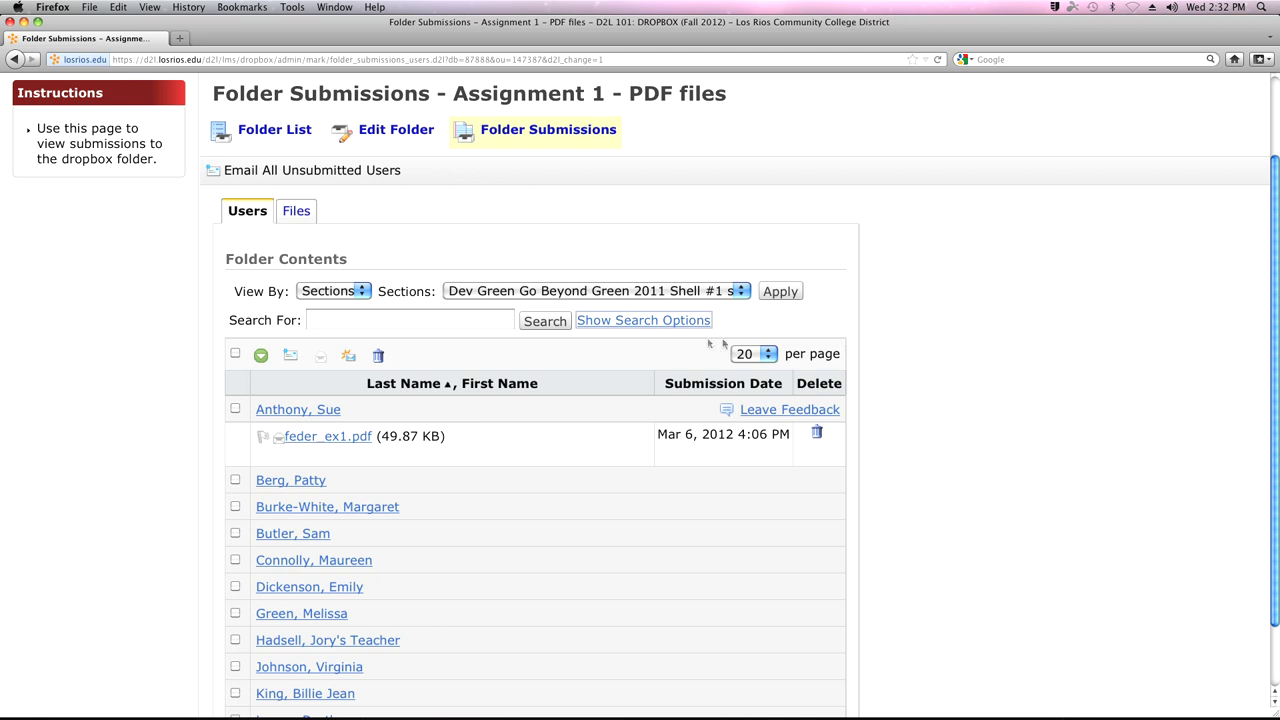
left_click(621, 324)
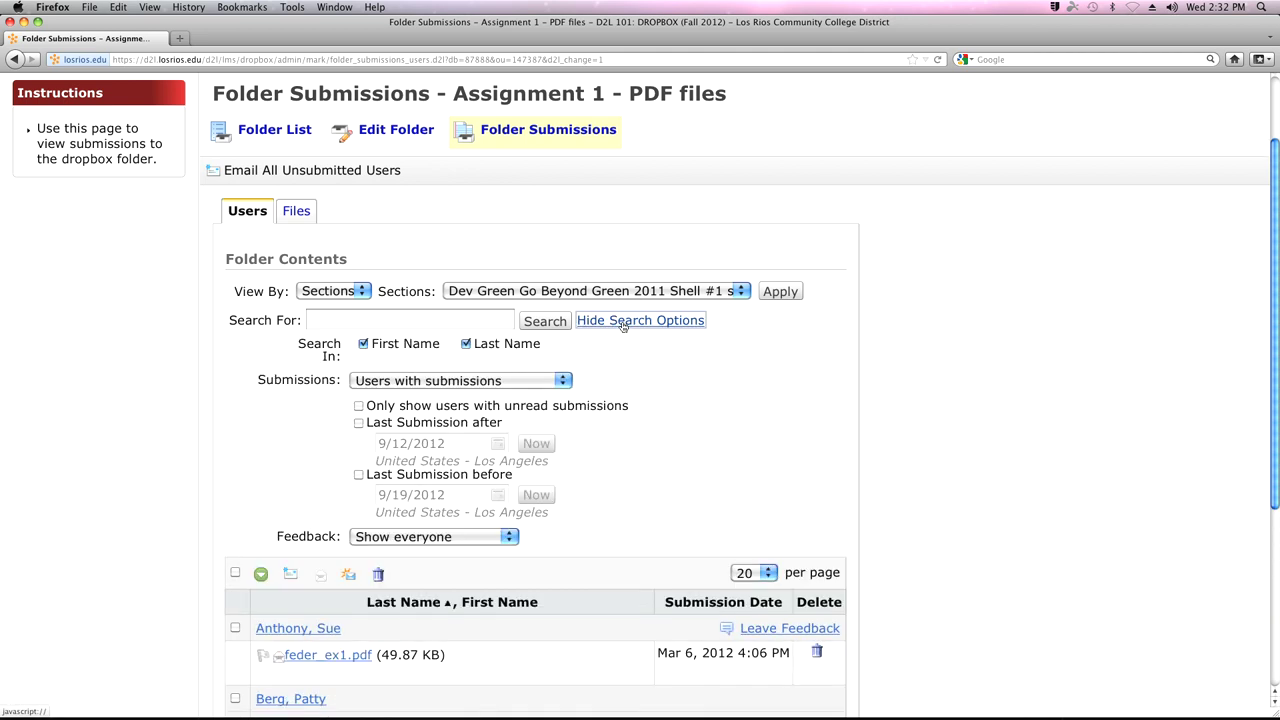
left_click(622, 325)
scroll(962, 365, "down", 3)
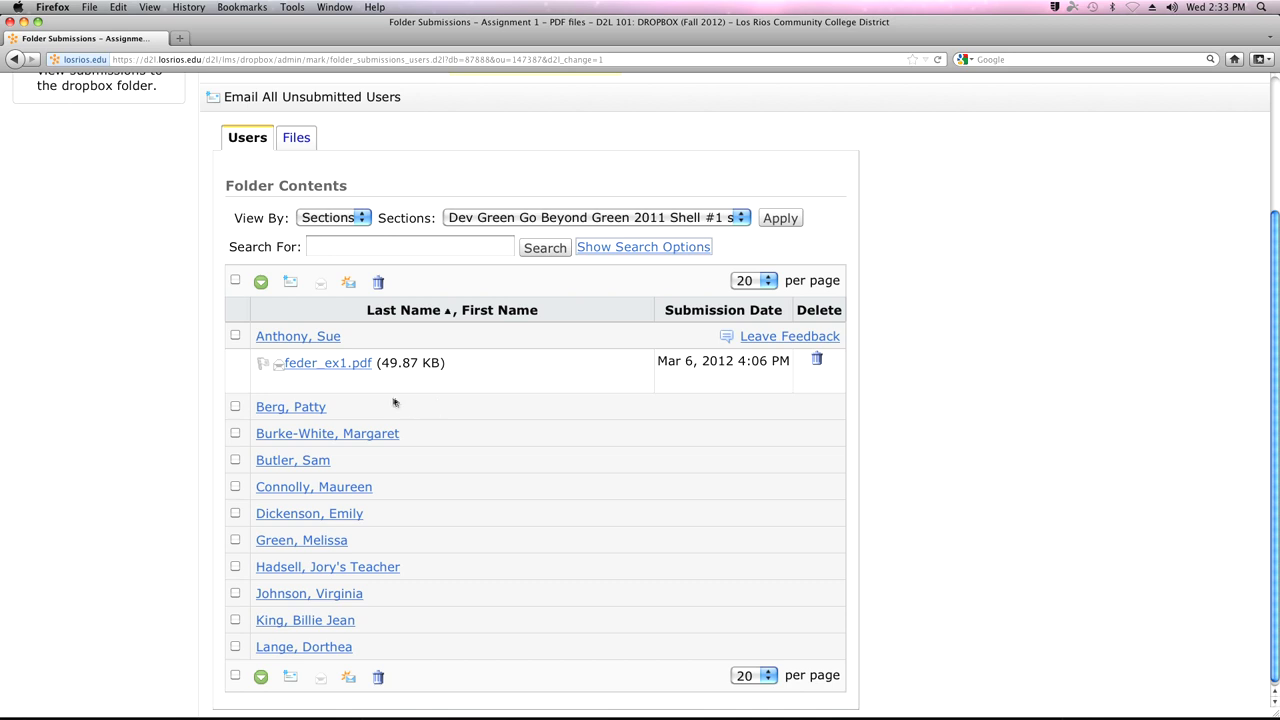
Step: Download the submitted file feder_ex1.pdf, choosing to save it instead of opening it in Preview
left_click(325, 366)
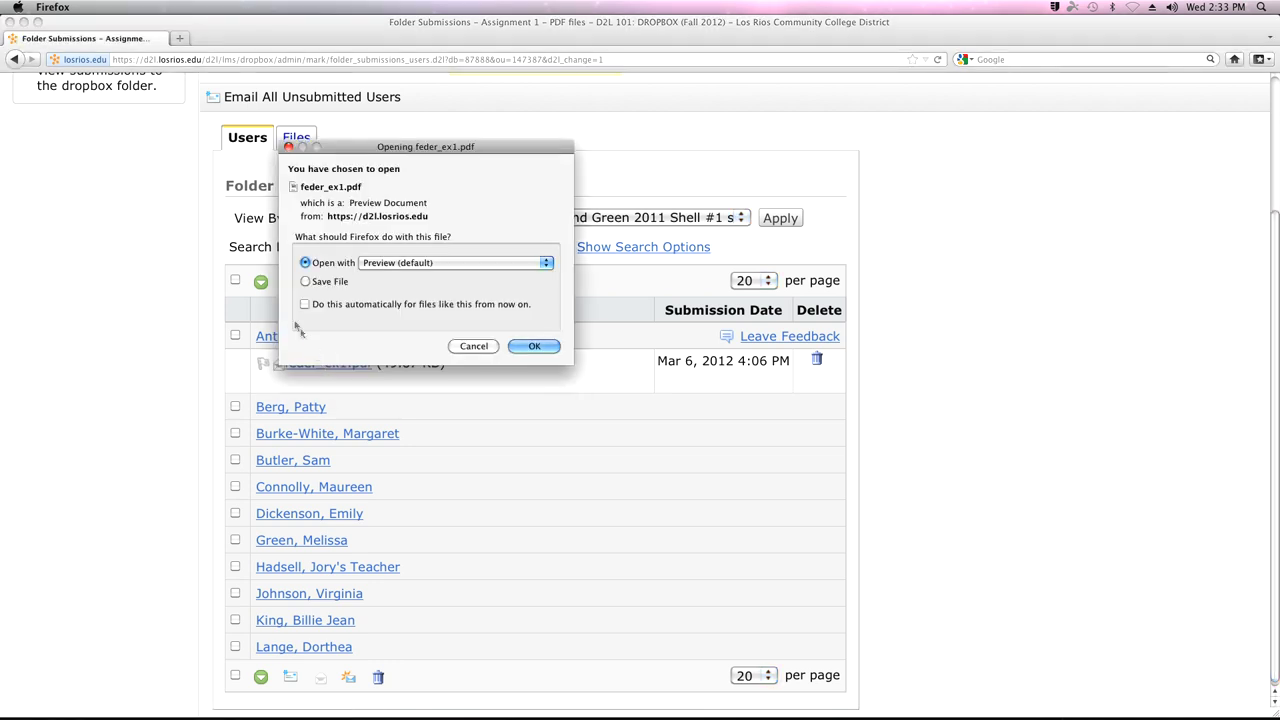
left_click(306, 281)
left_click(516, 352)
left_click(73, 264)
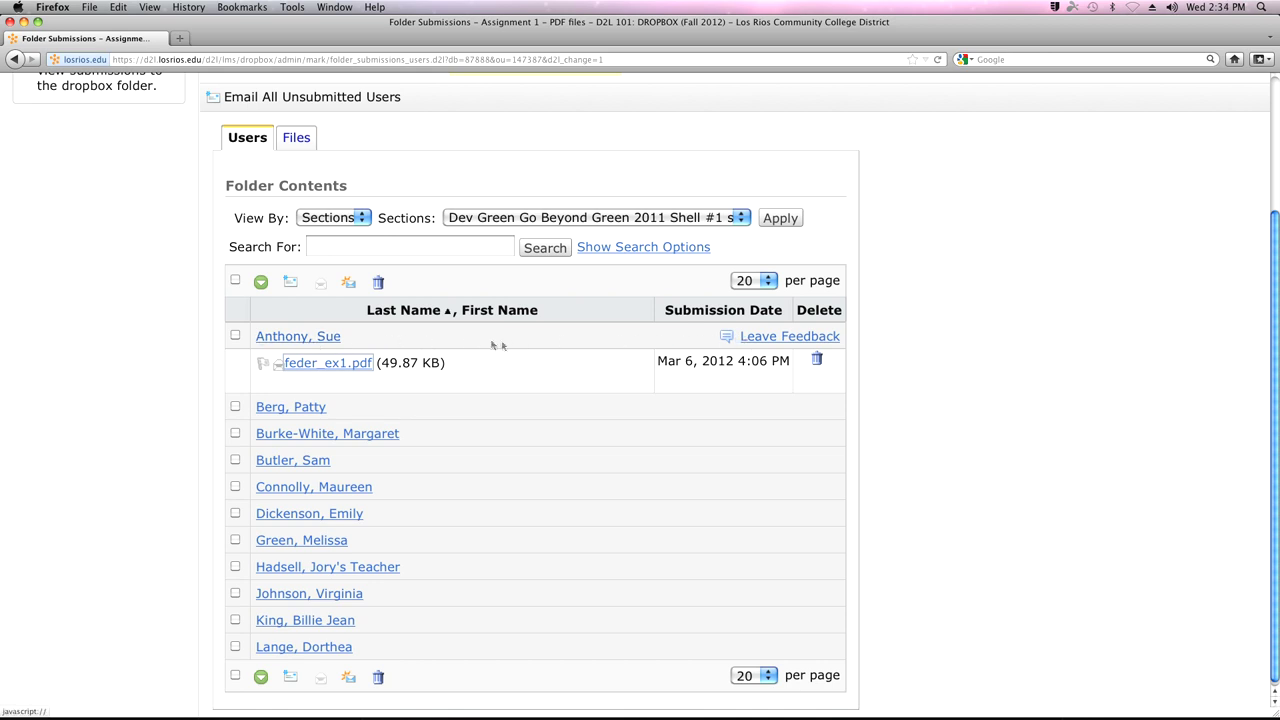
Step: Open the feedback page for the feder_ex1.pdf submission and check its folder information and folder dates
left_click(784, 340)
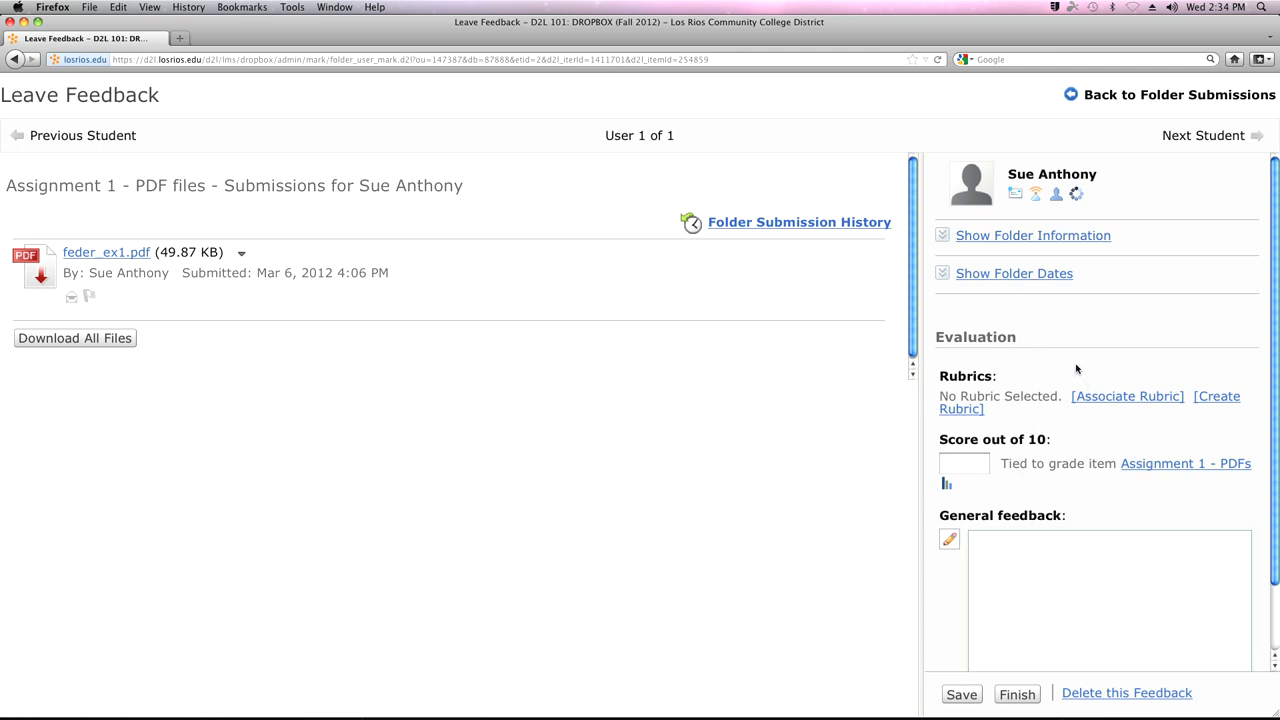
left_click(990, 236)
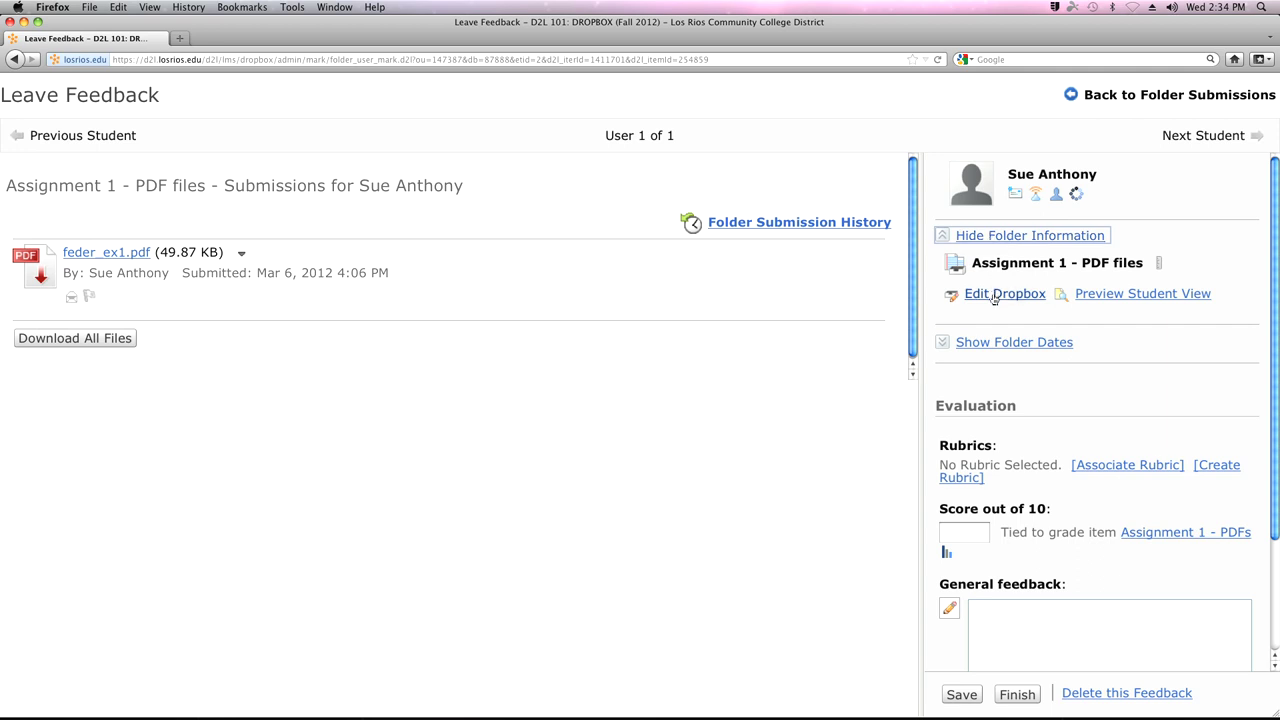
left_click(995, 236)
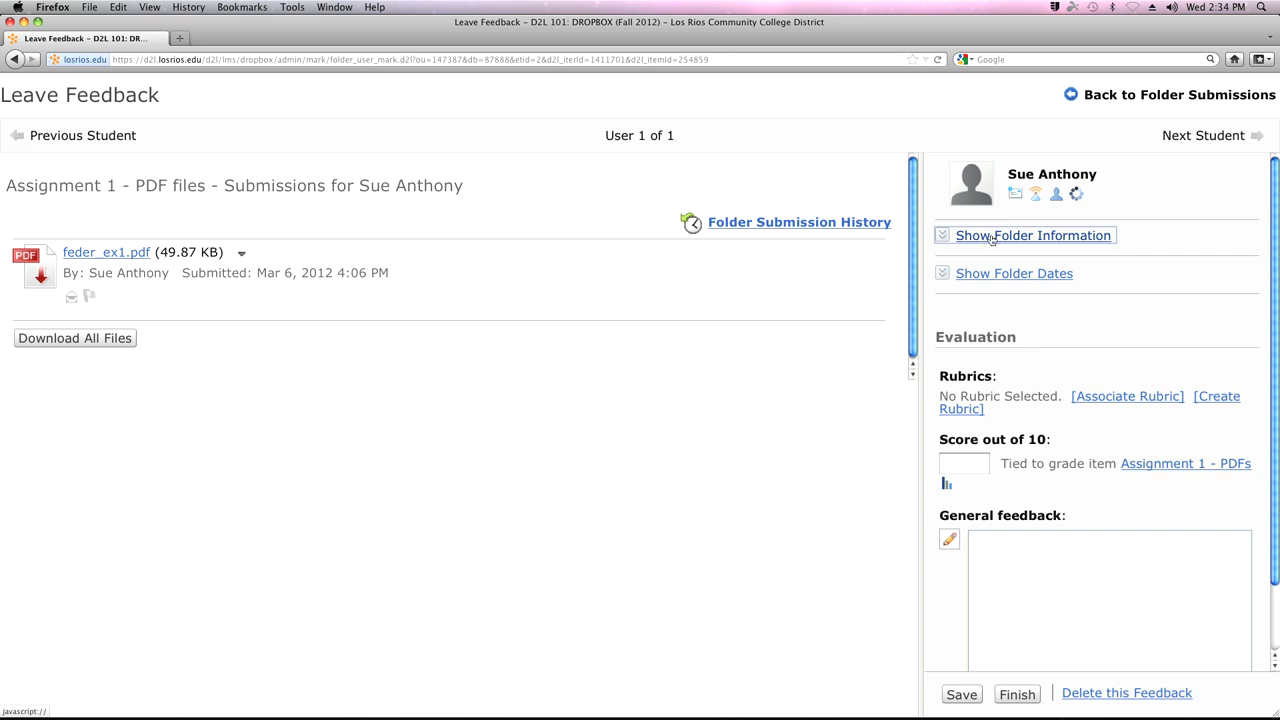
left_click(990, 275)
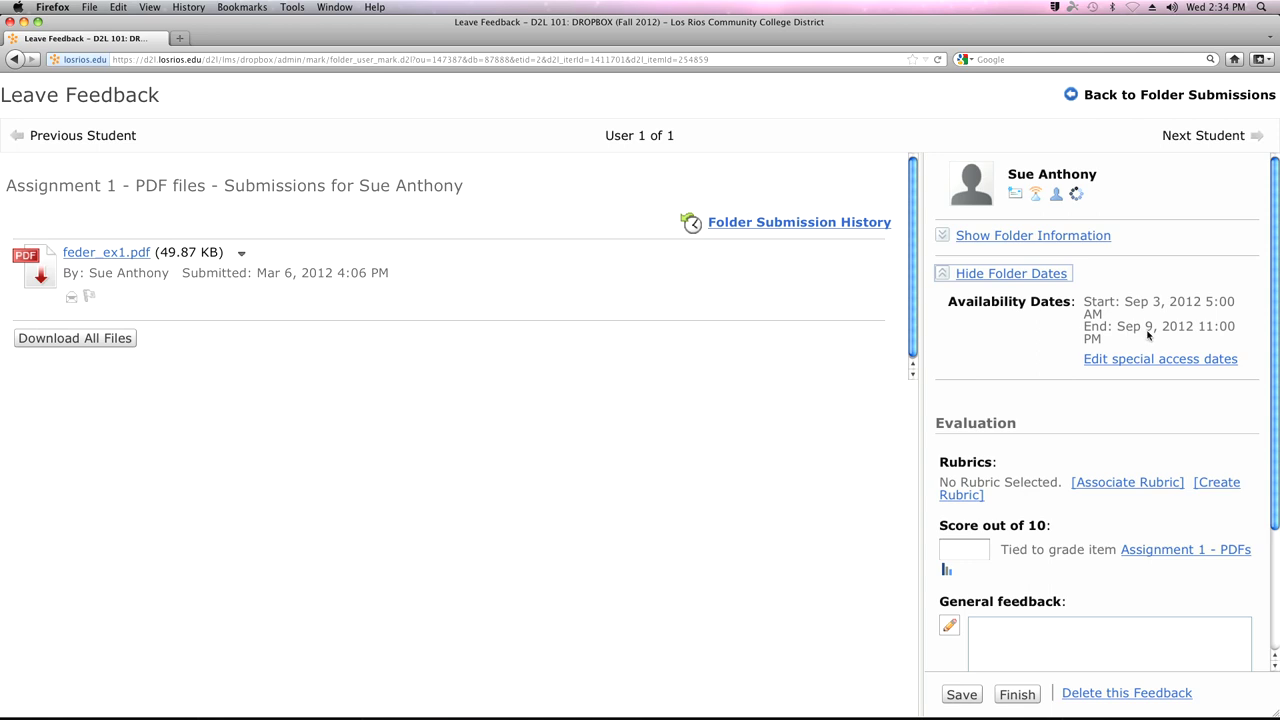
left_click(967, 278)
Step: View the feder_ex1.pdf document within the feedback page and read through its list of definitions
scroll(1020, 345, "down", 3)
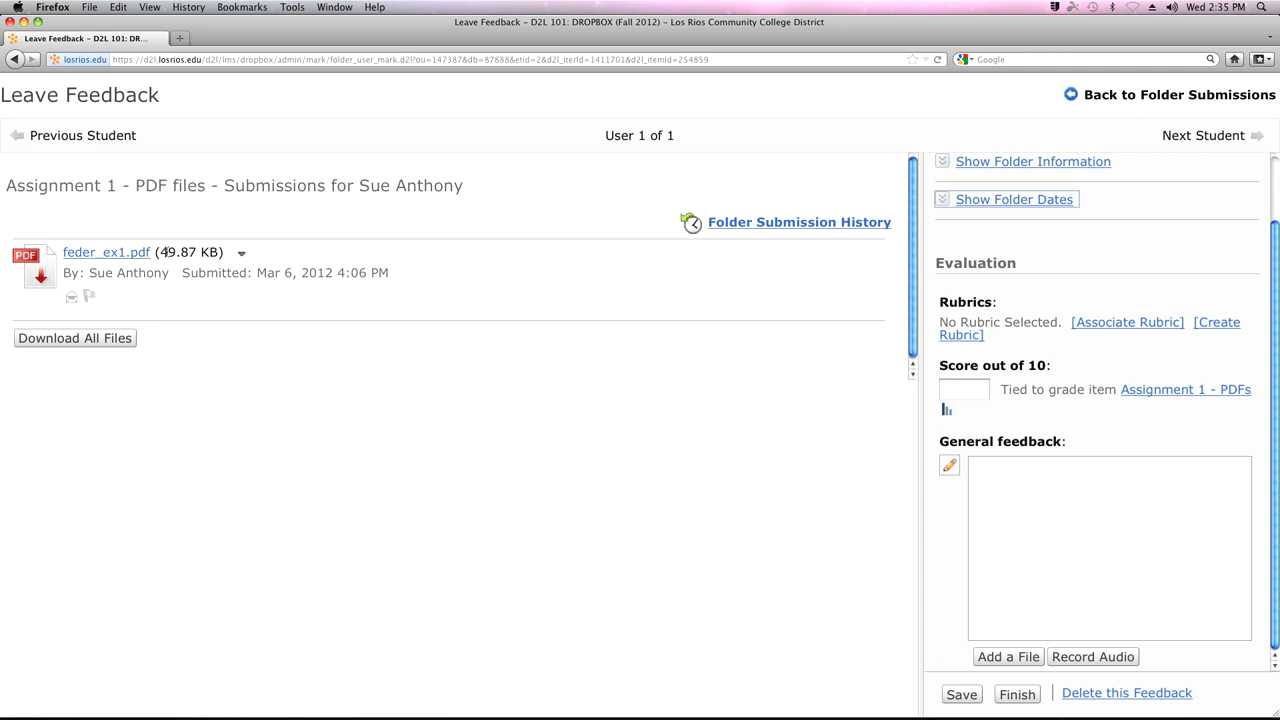
left_click(241, 255)
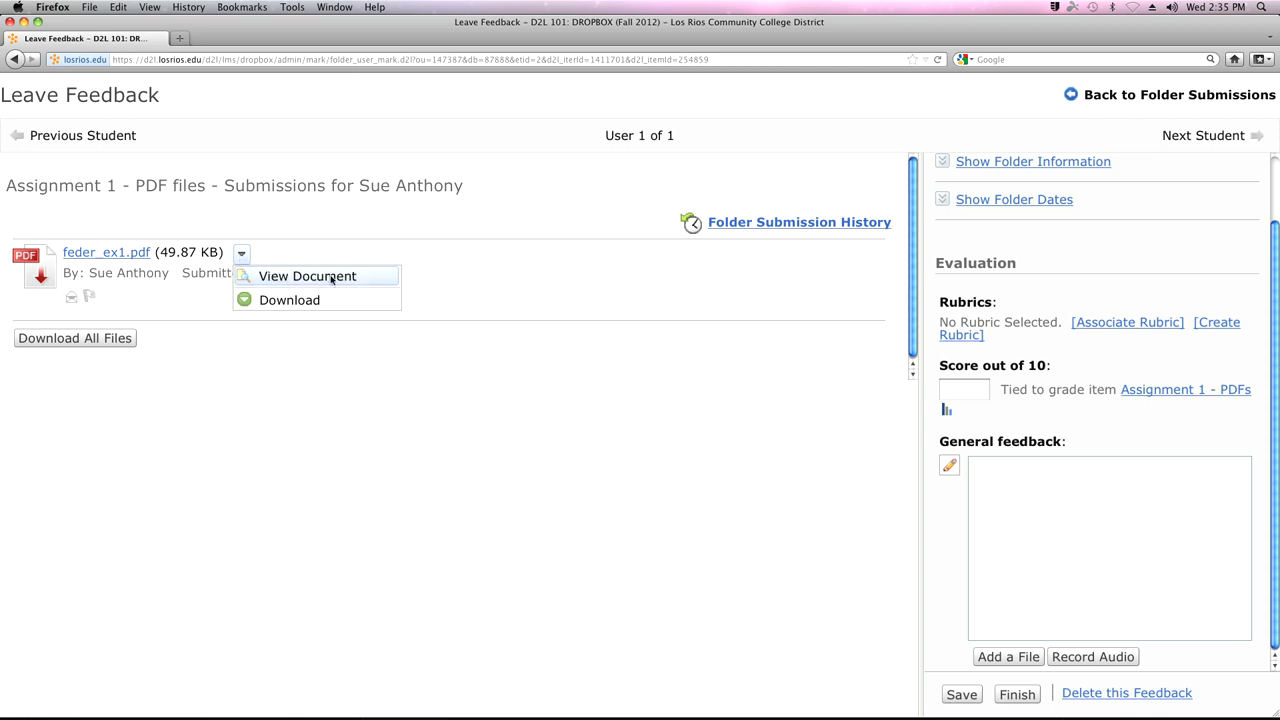
left_click(331, 278)
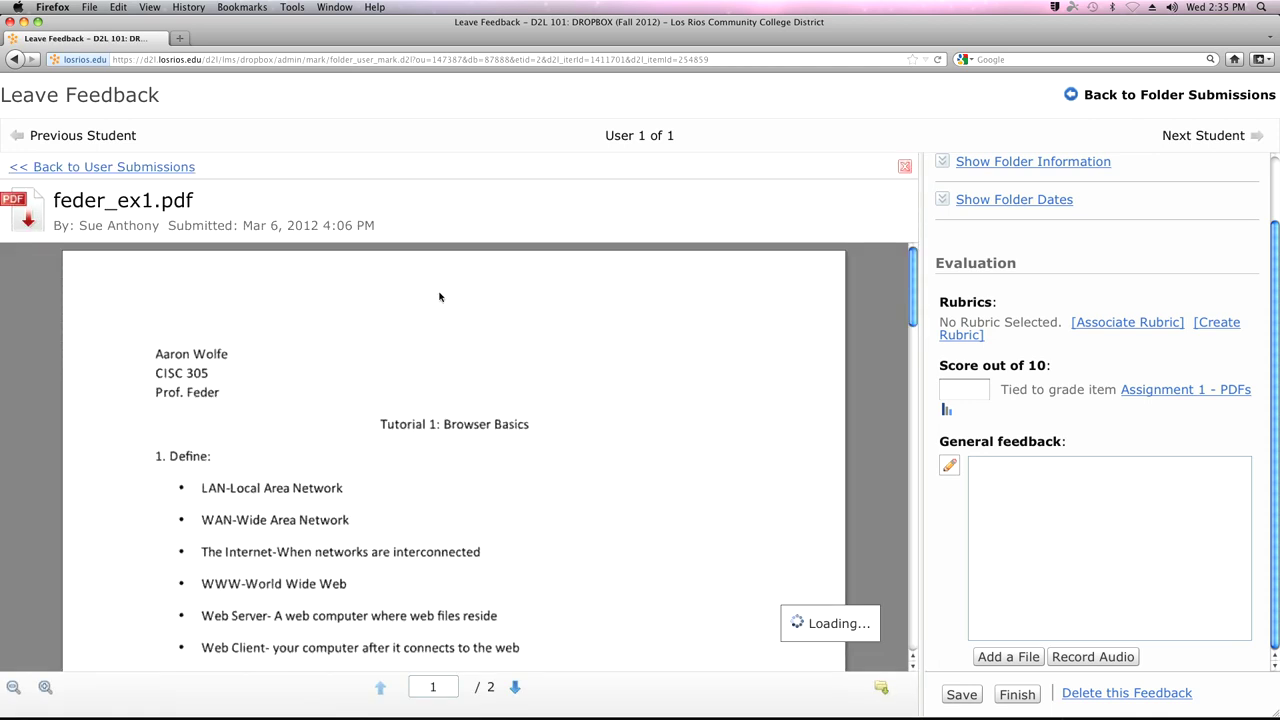
scroll(612, 404, "down", 1)
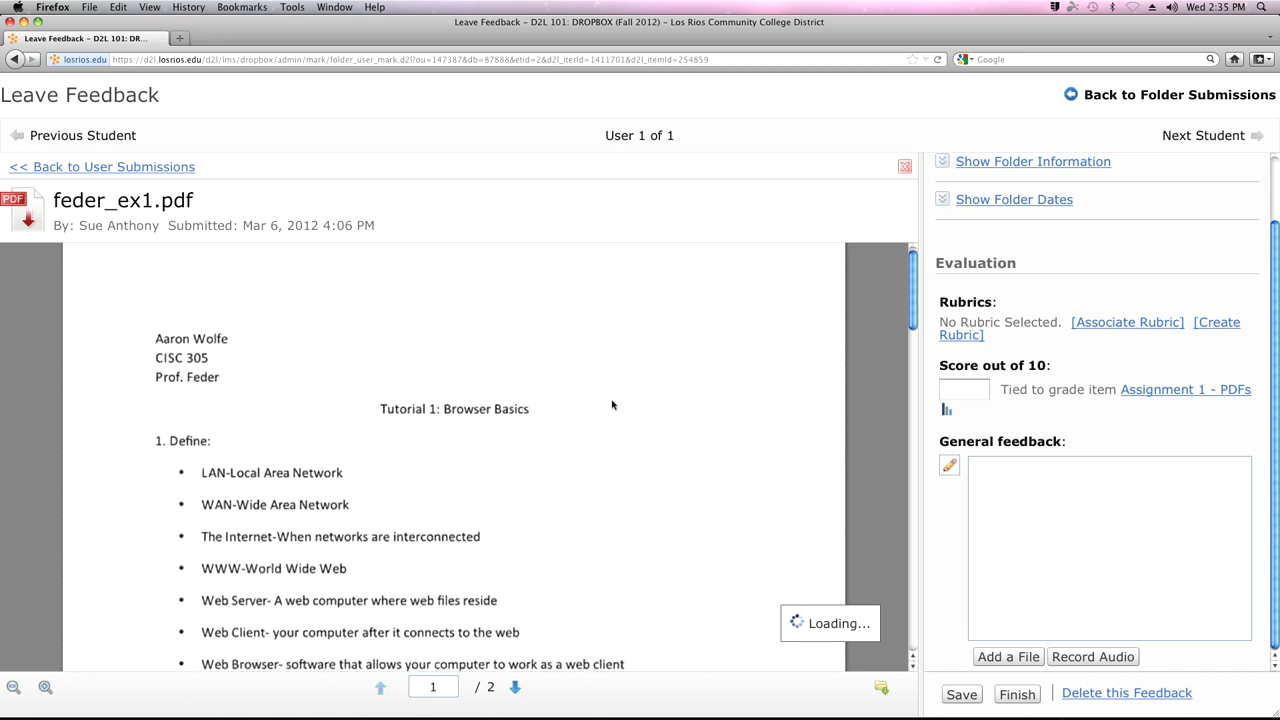
scroll(612, 404, "down", 1)
scroll(552, 402, "down", 4)
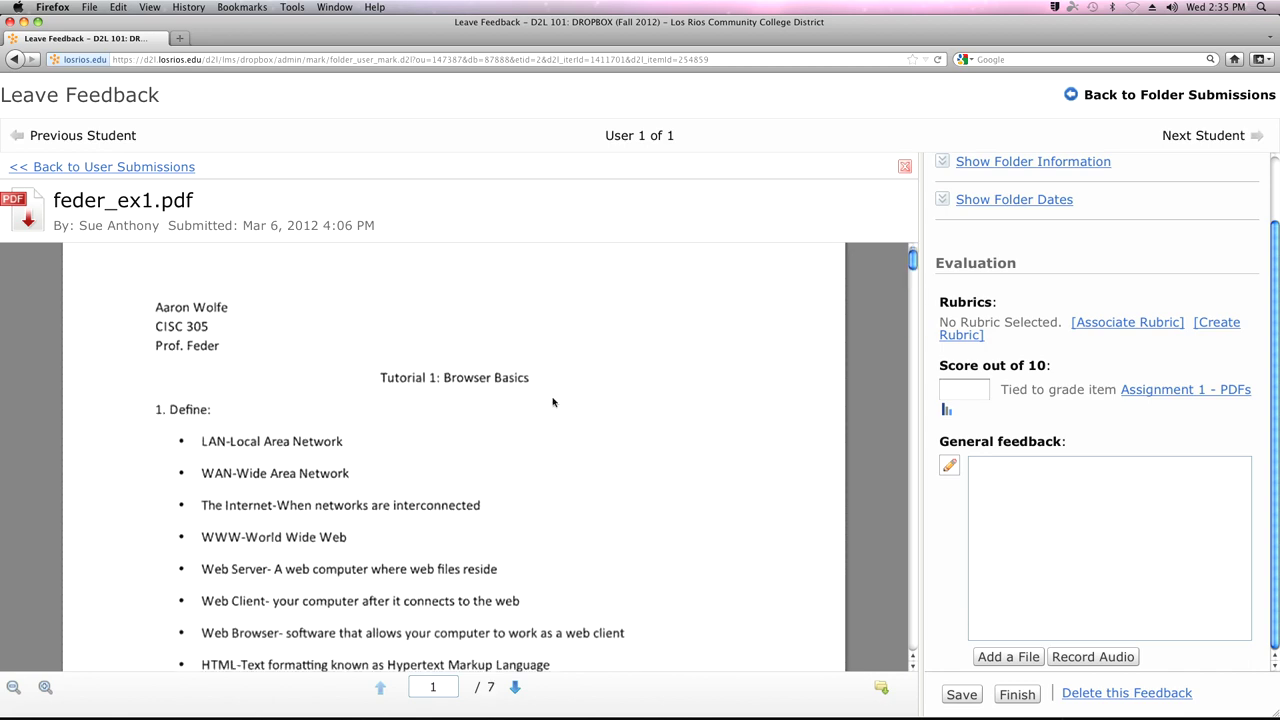
scroll(552, 402, "down", 3)
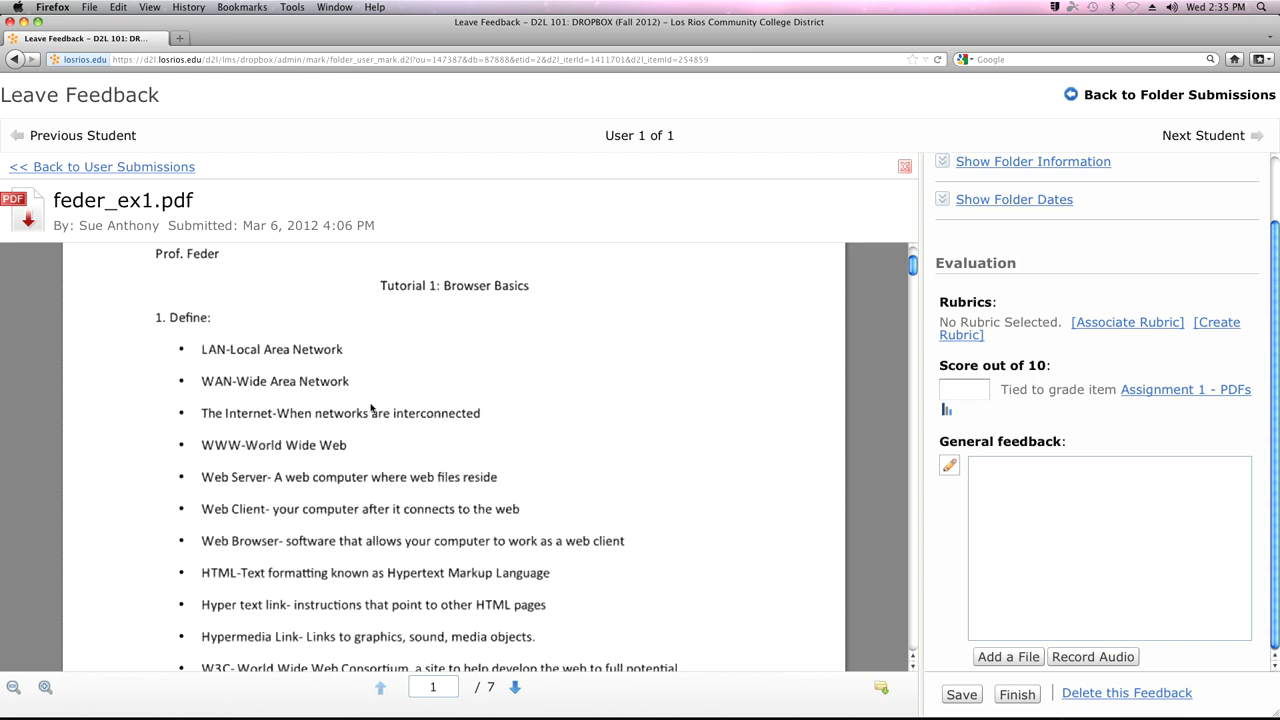
scroll(515, 406, "down", 3)
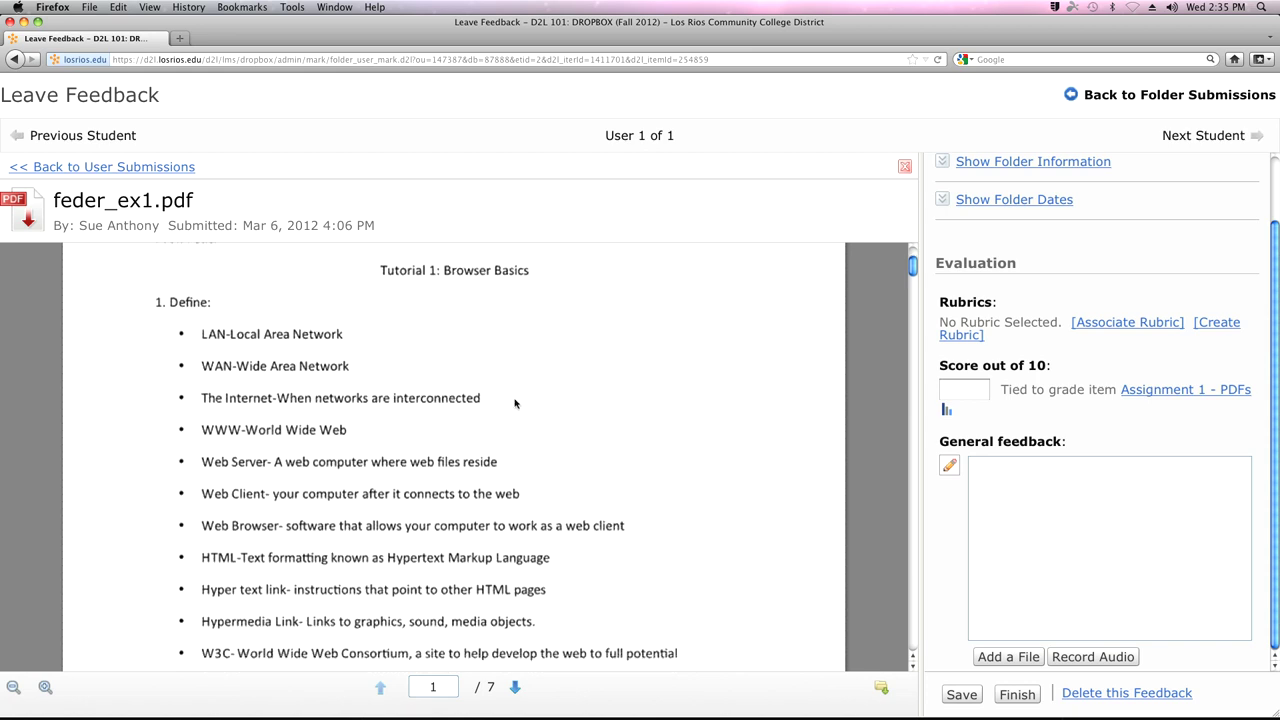
scroll(515, 404, "down", 2)
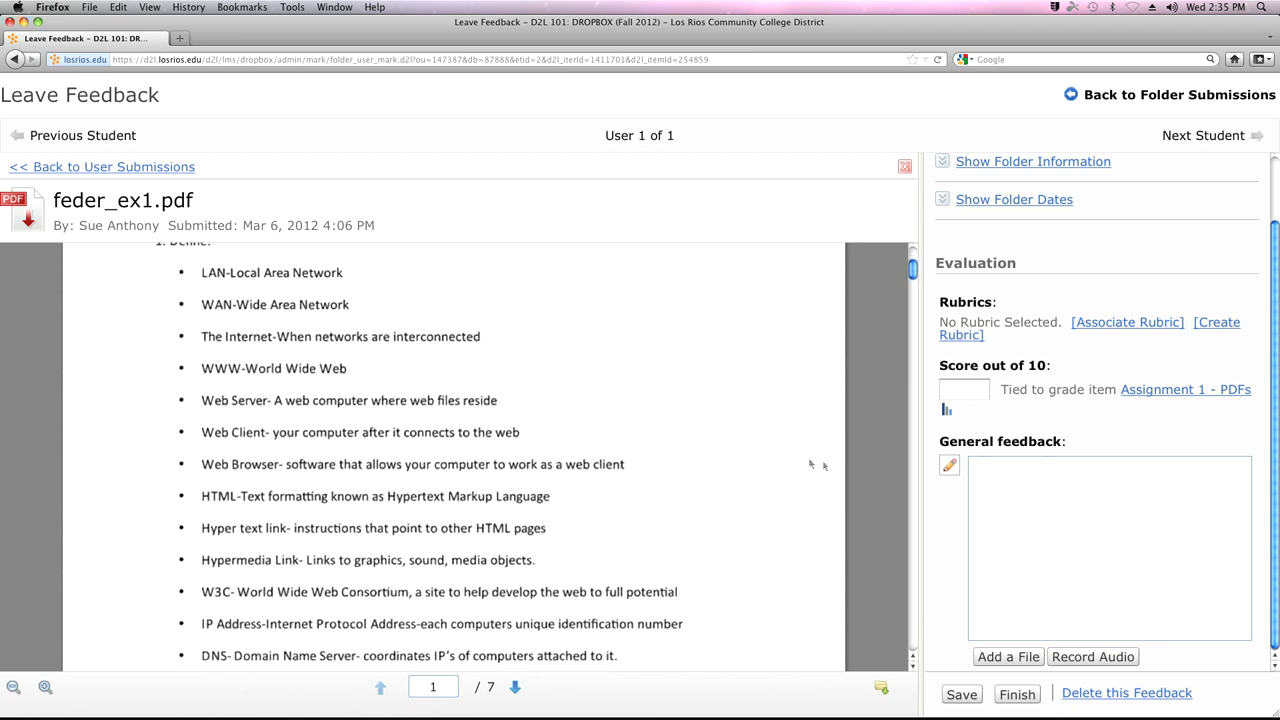
Step: Enter the general feedback "Your third bullet contains an extra hyphen." and continue reading the document
left_click(1046, 510)
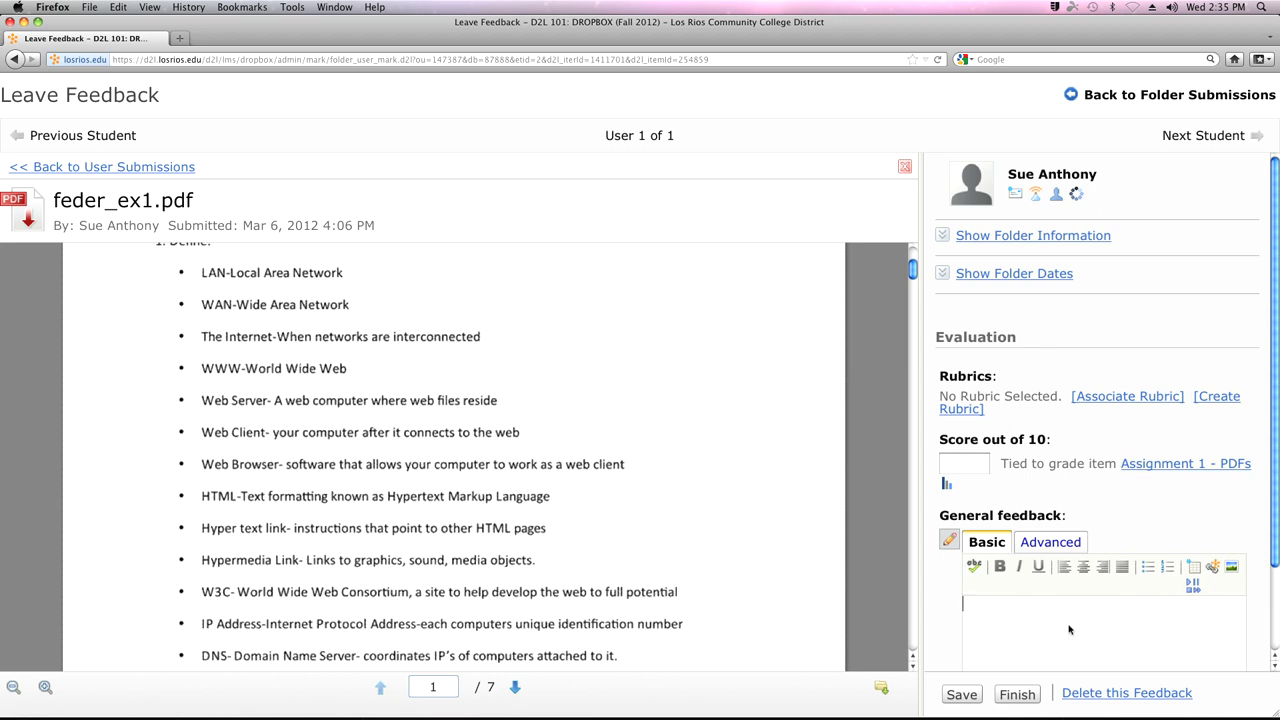
type("Your third bullet conta")
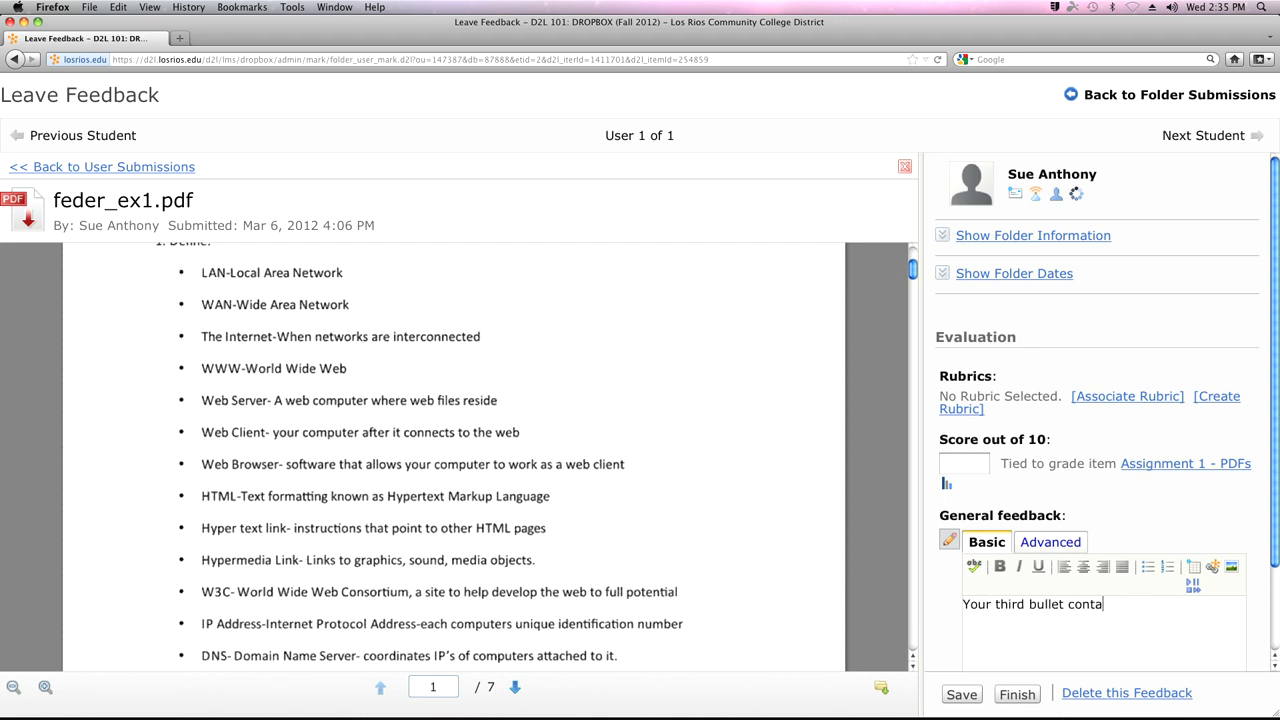
type("ins an extra hyphen.")
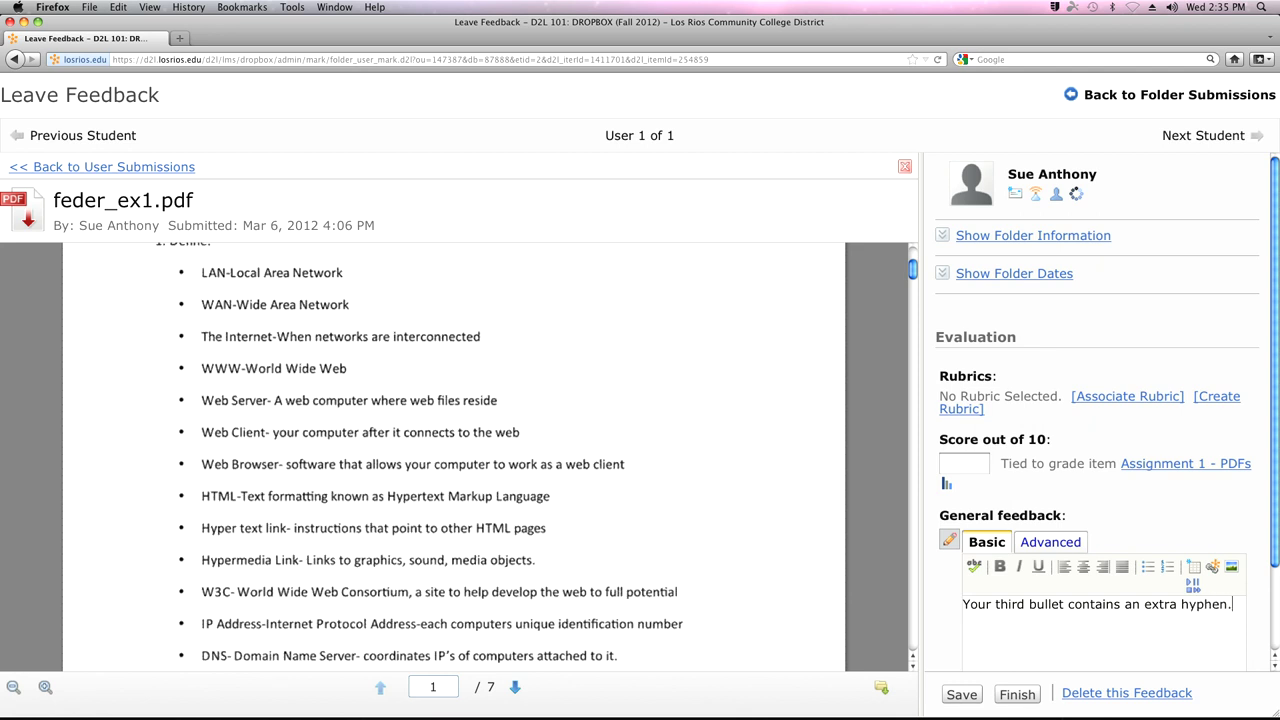
scroll(770, 495, "down", 5)
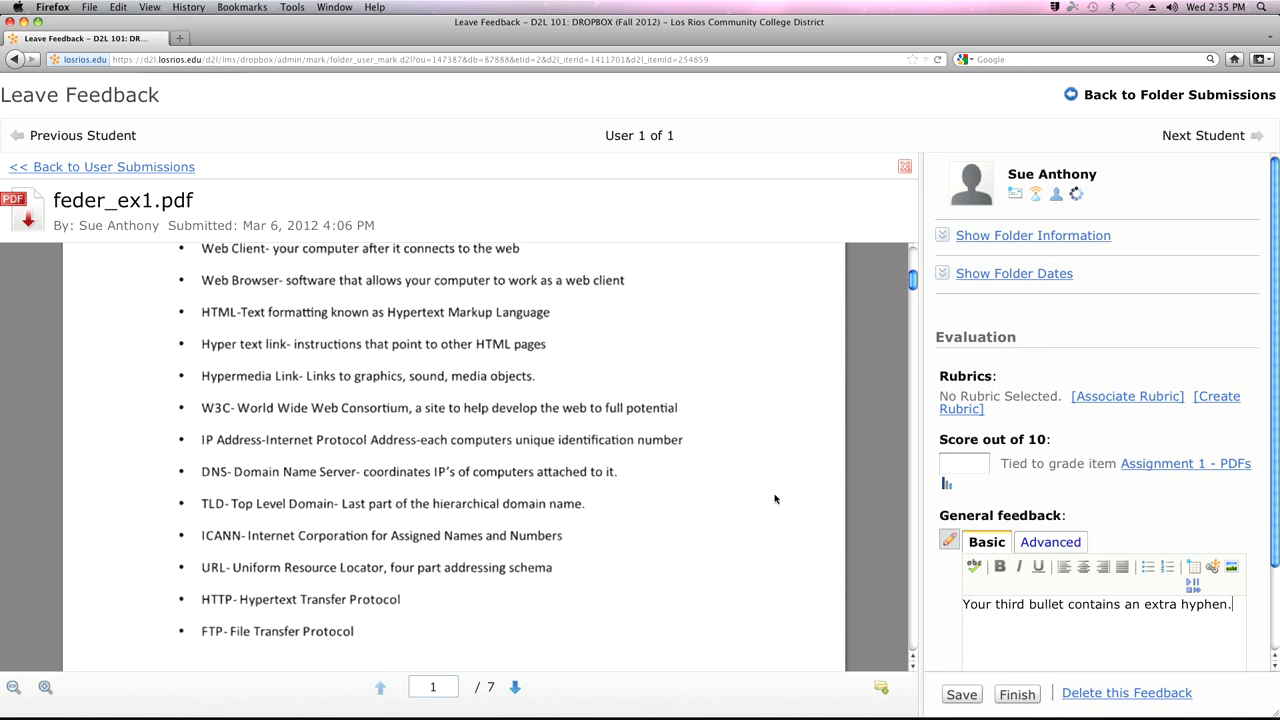
Step: Read through page 2 of feder_ex1.pdf, trying a larger and a smaller magnification of the document
scroll(765, 495, "down", 6)
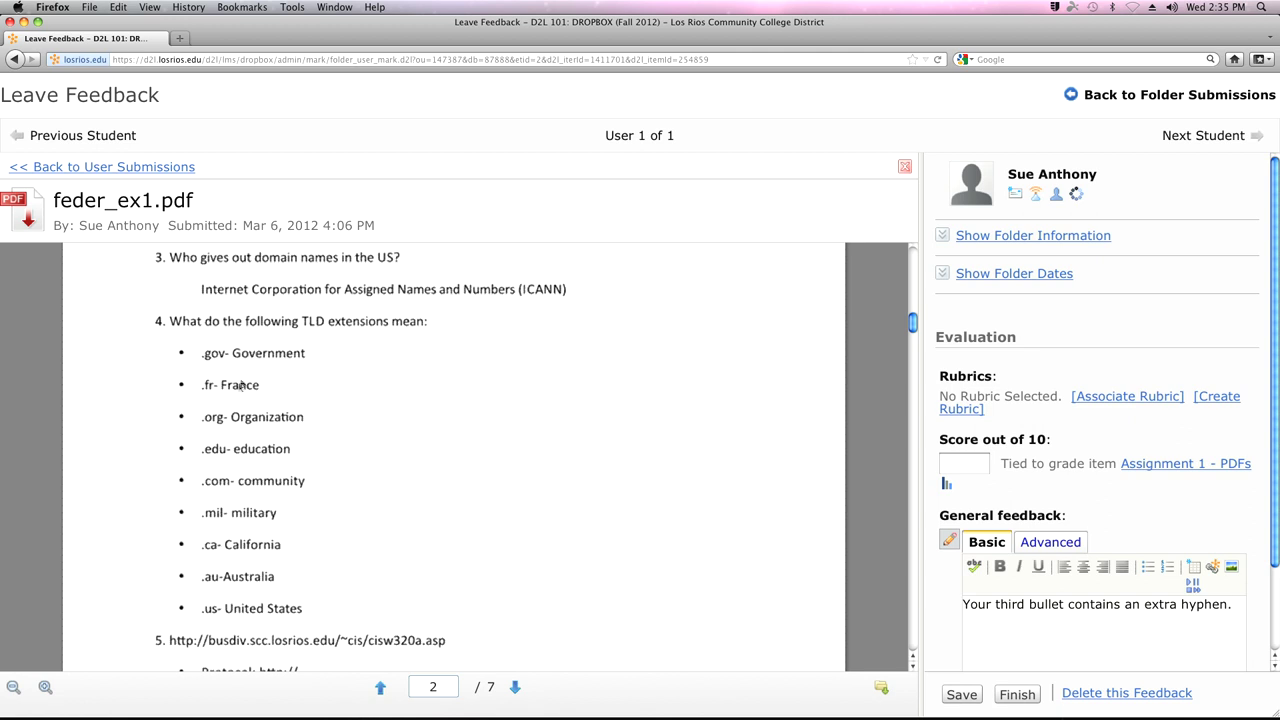
left_click(44, 687)
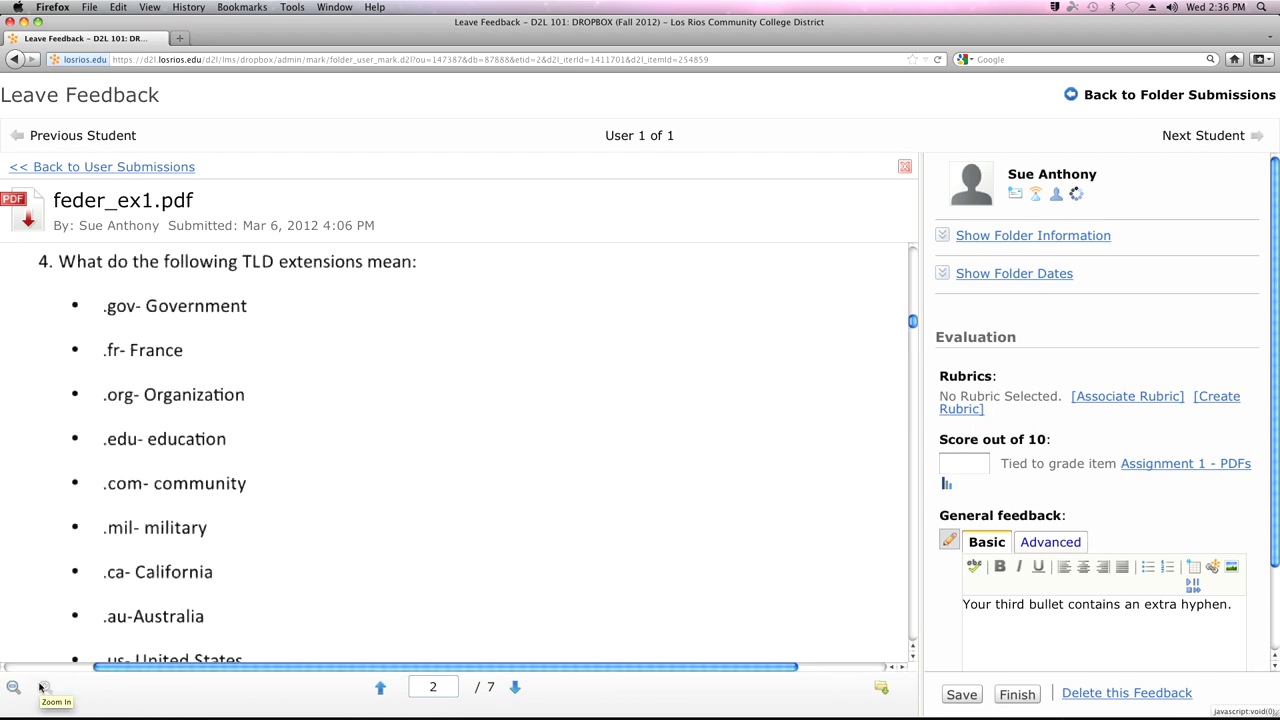
left_click(14, 687)
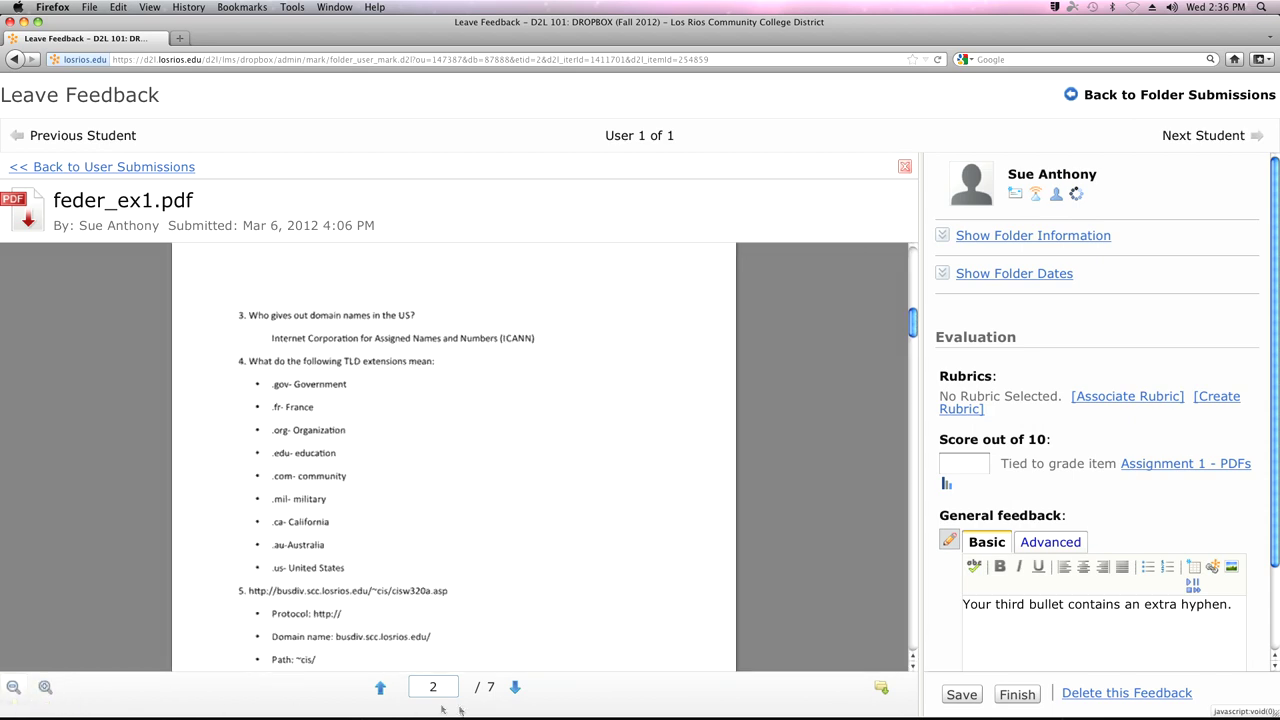
left_click(45, 687)
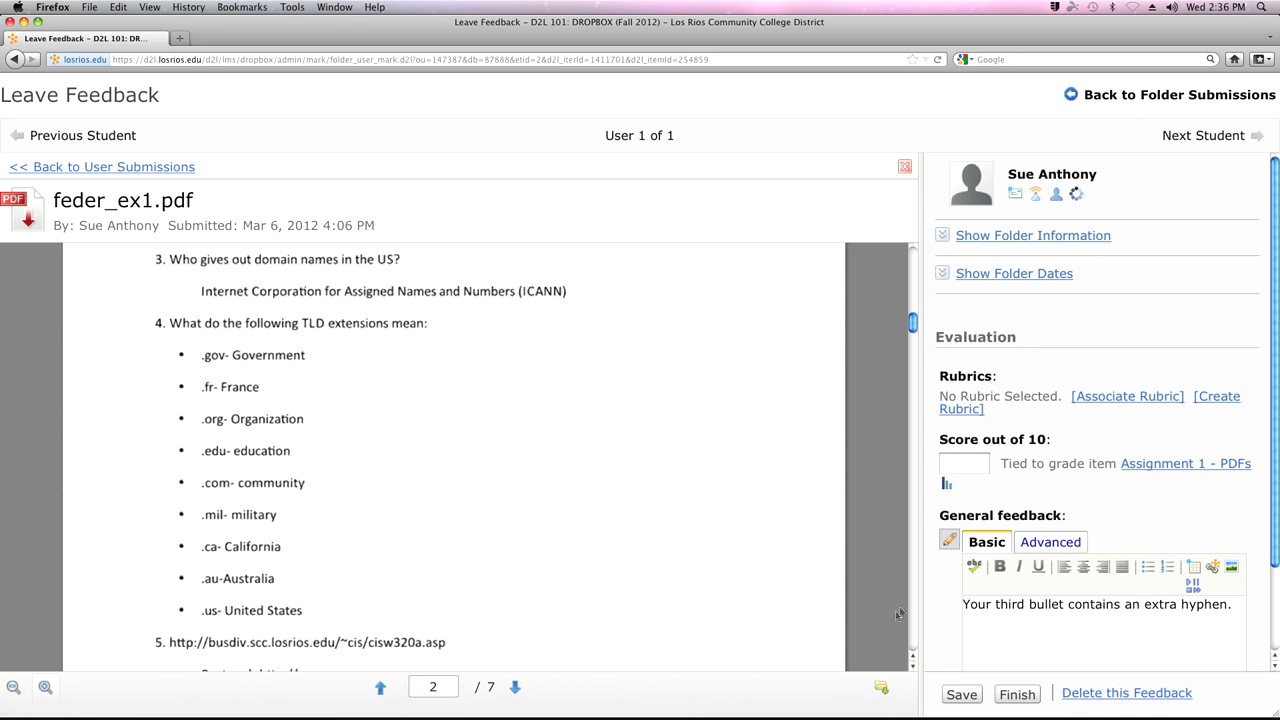
scroll(730, 450, "down", 5)
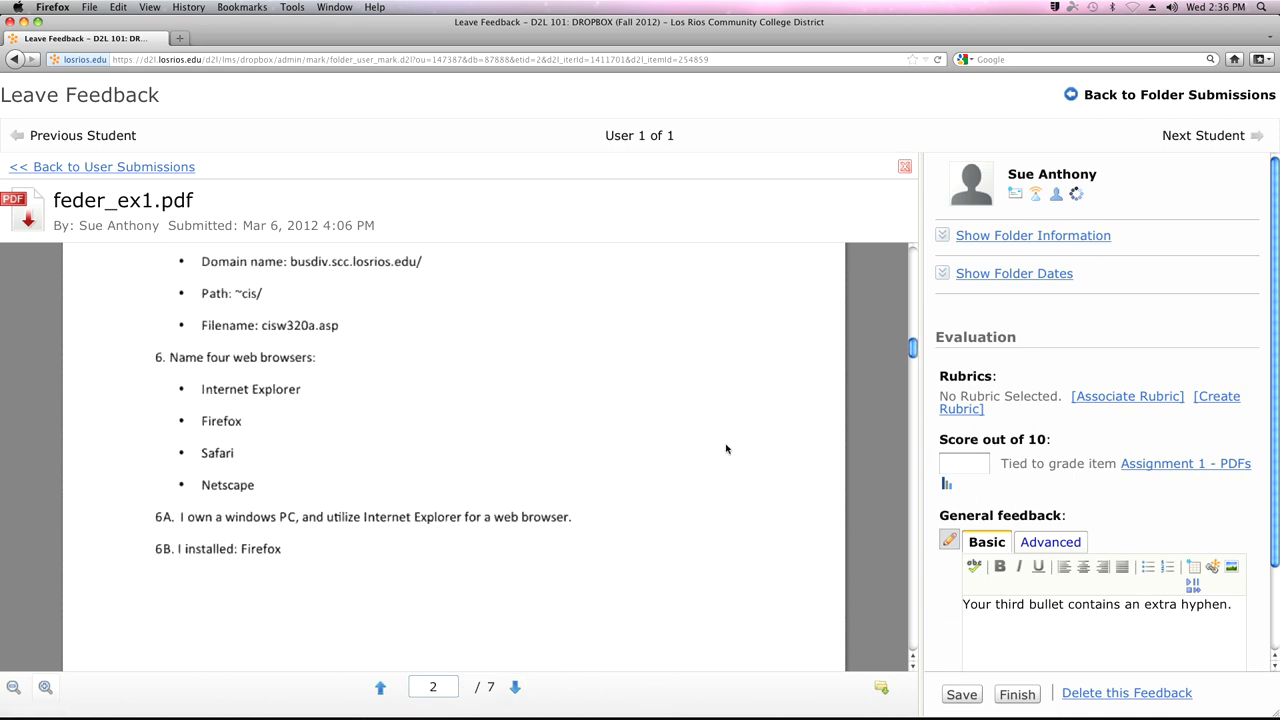
scroll(726, 449, "up", 3)
Step: Set the score out of 10 to 9 and add the line "Good work on this assignment." to the general feedback
left_click(966, 463)
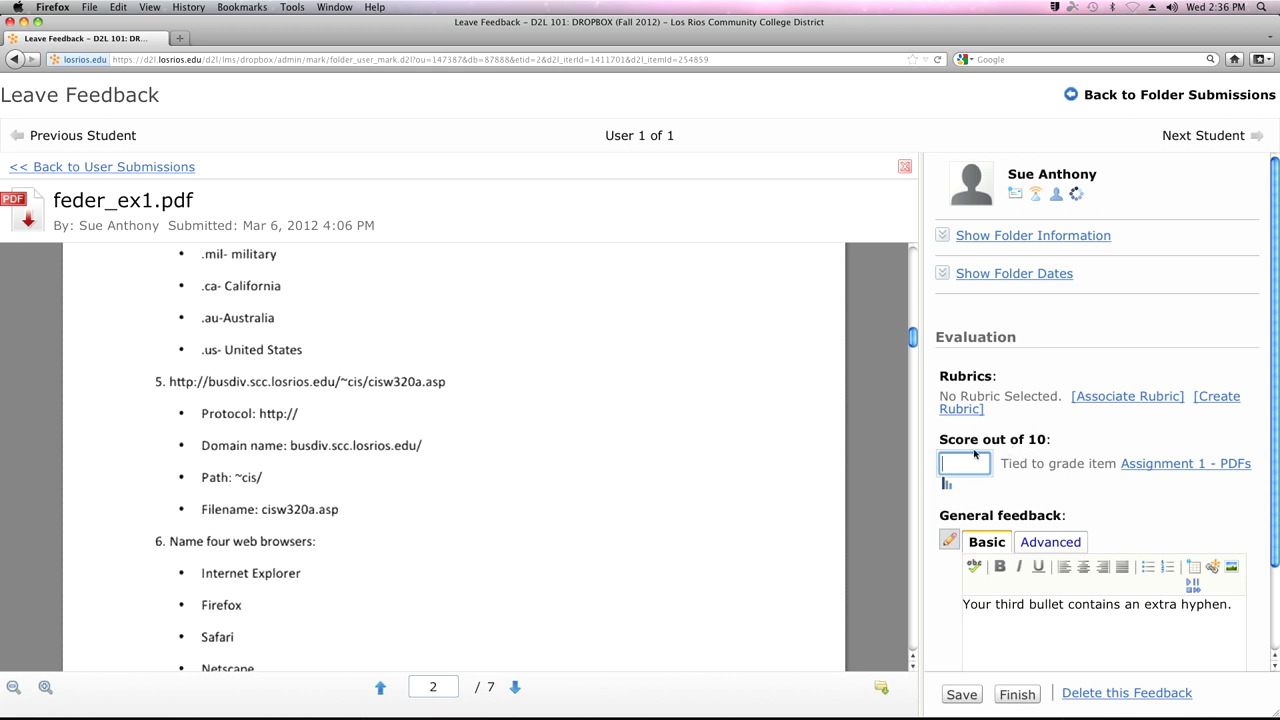
type("9")
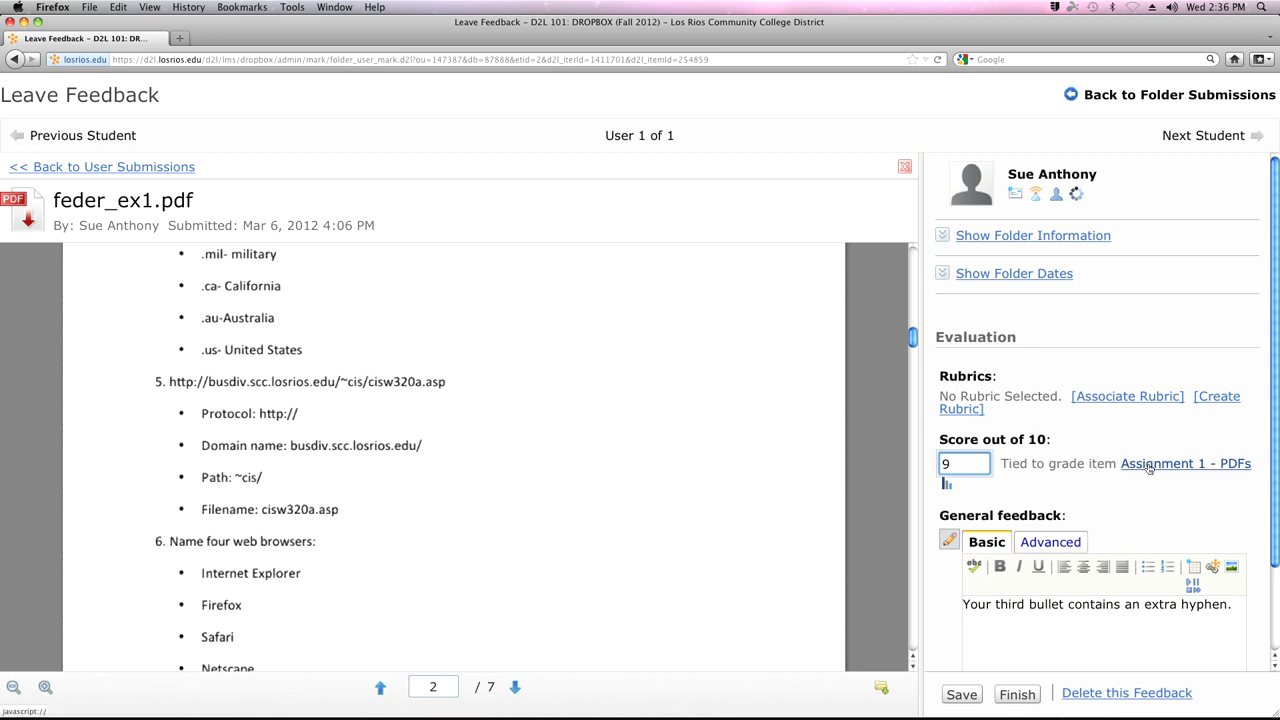
scroll(1100, 570, "down", 3)
left_click(1085, 543)
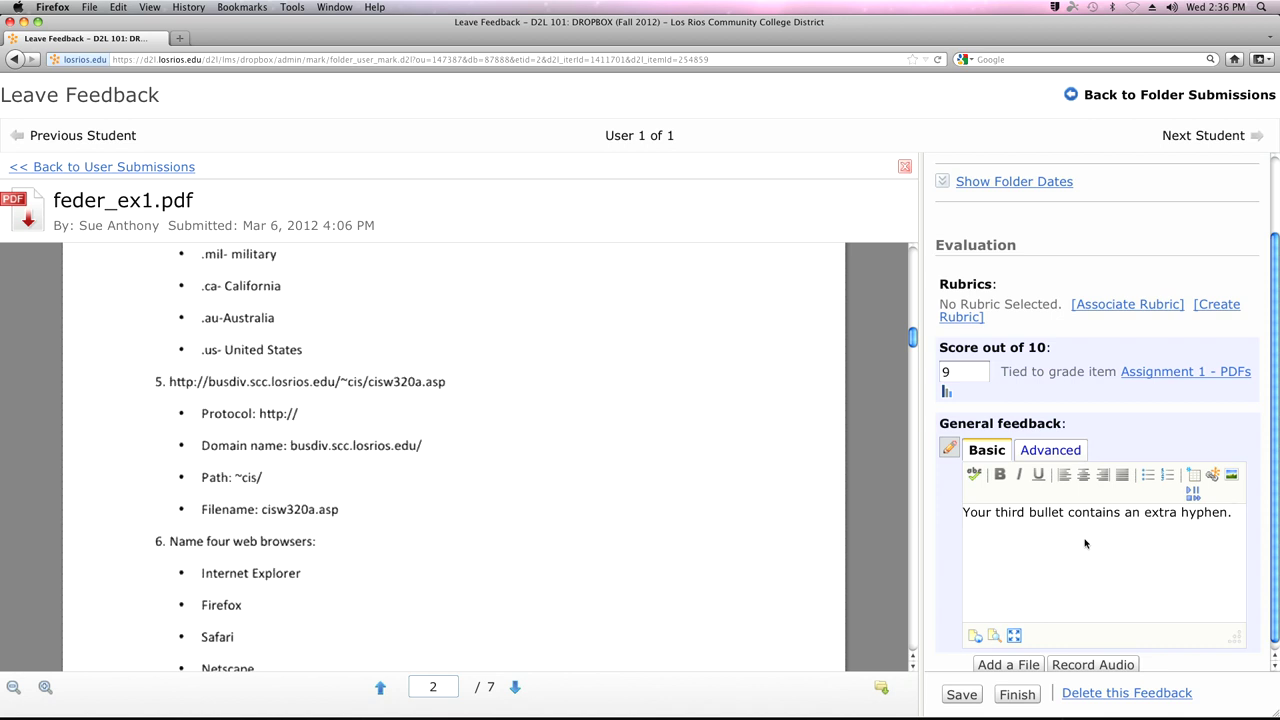
type("Good work on this assignment.")
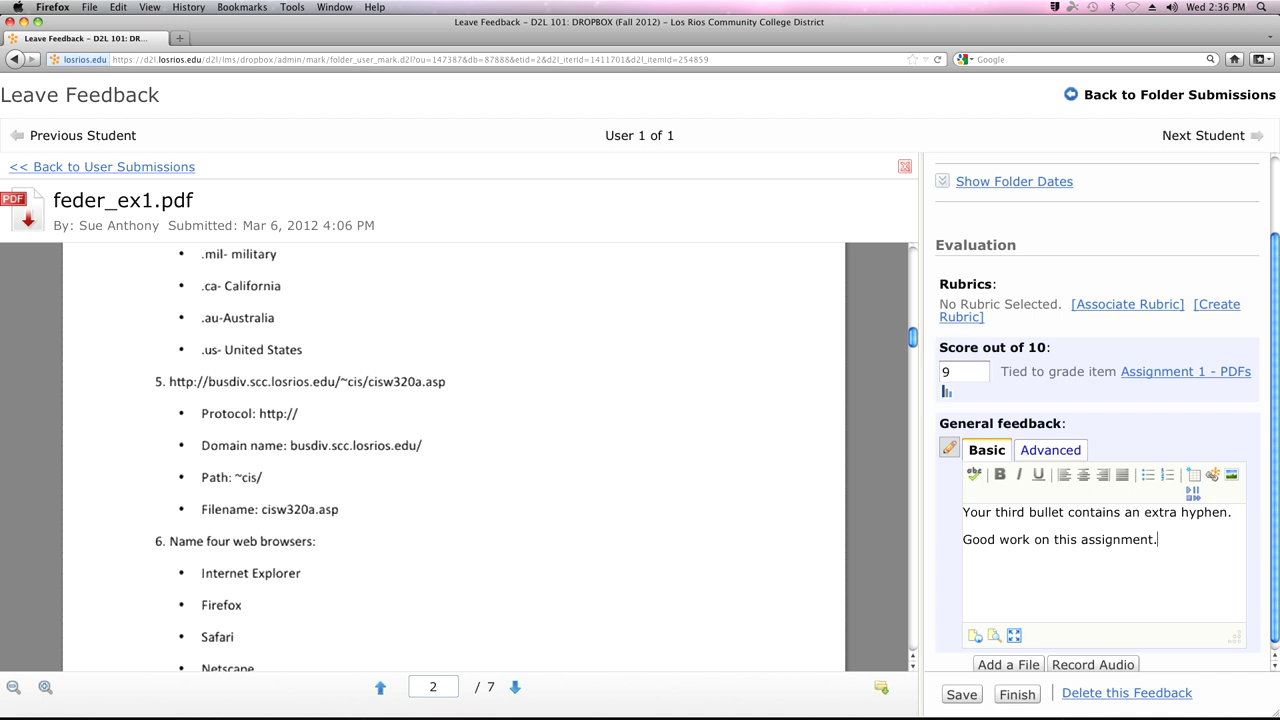
scroll(1204, 538, "down", 1)
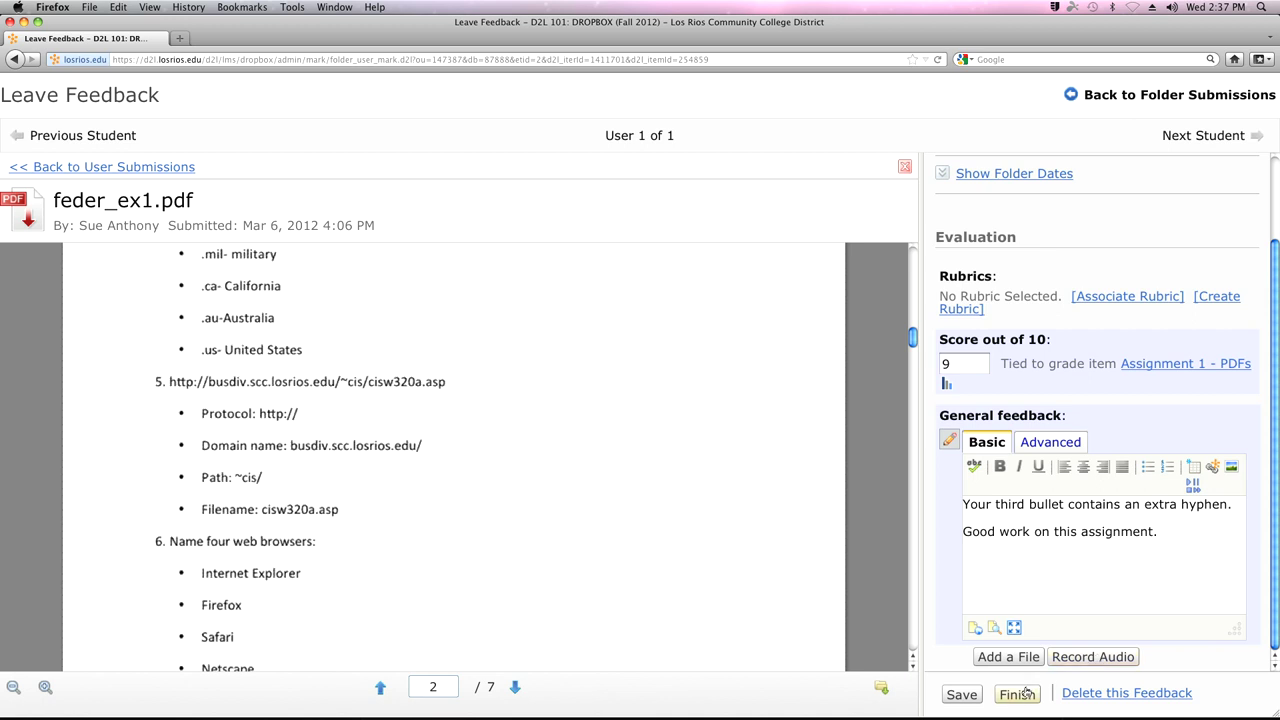
Step: Save the score and feedback for feder_ex1.pdf and finish the evaluation
left_click(963, 696)
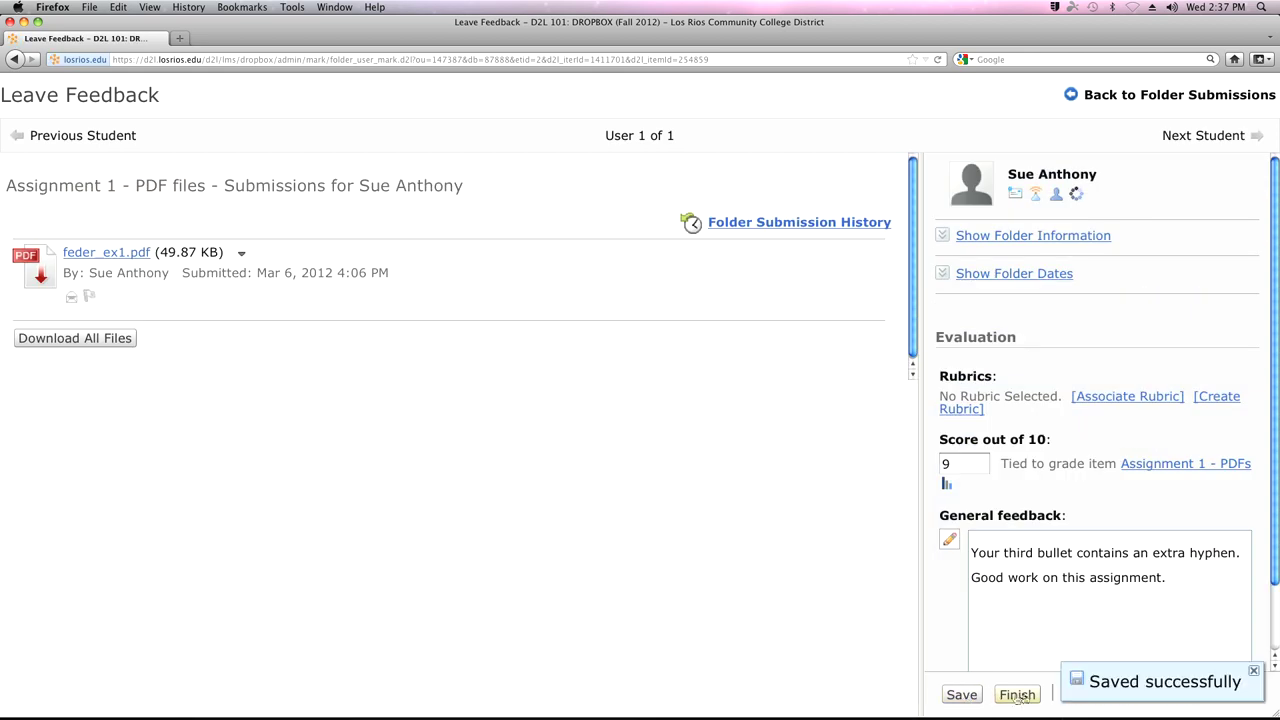
scroll(1046, 615, "down", 2)
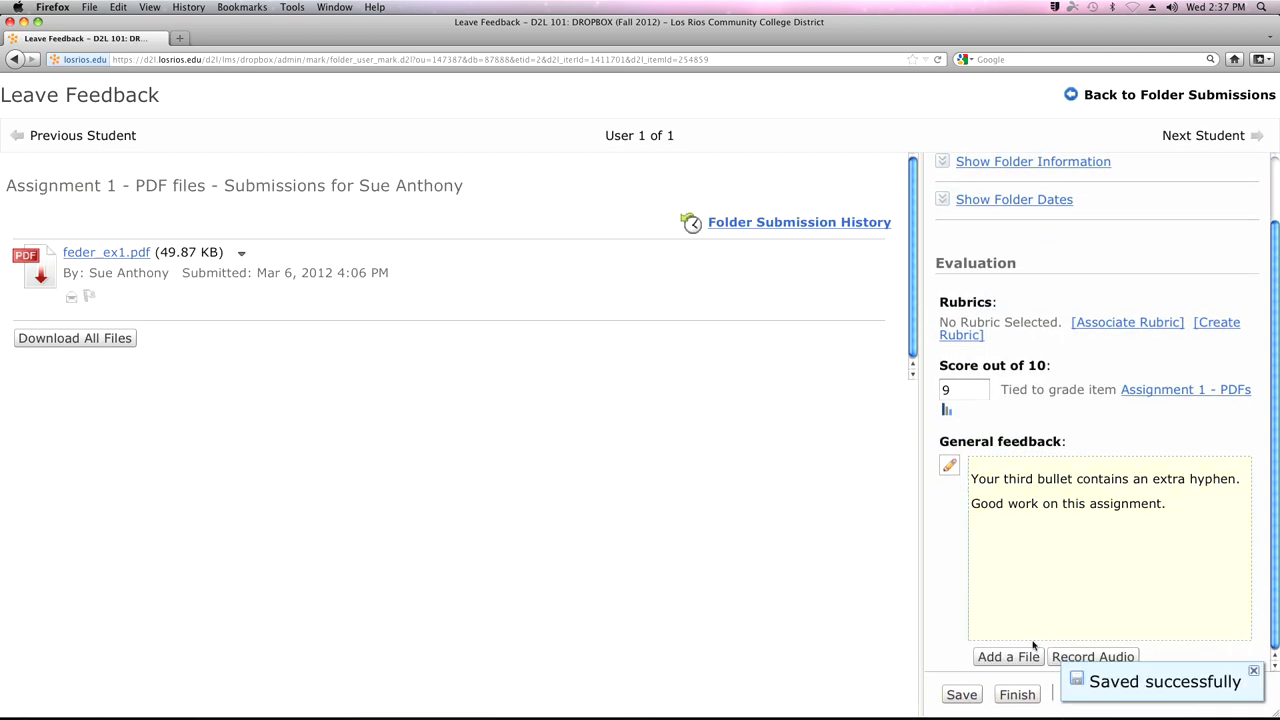
left_click(1024, 696)
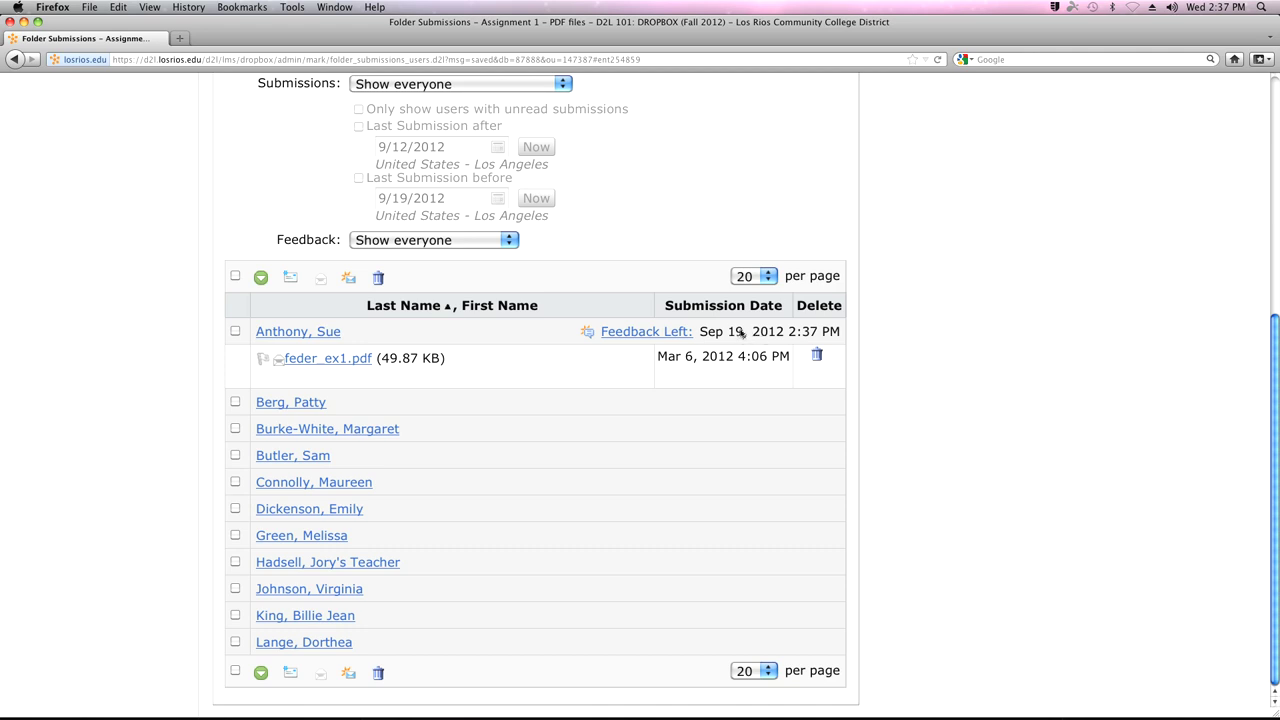
Step: Reopen the feedback left for the feder_ex1.pdf submission, review its score and comments, and finish back to the folder submissions
left_click(650, 334)
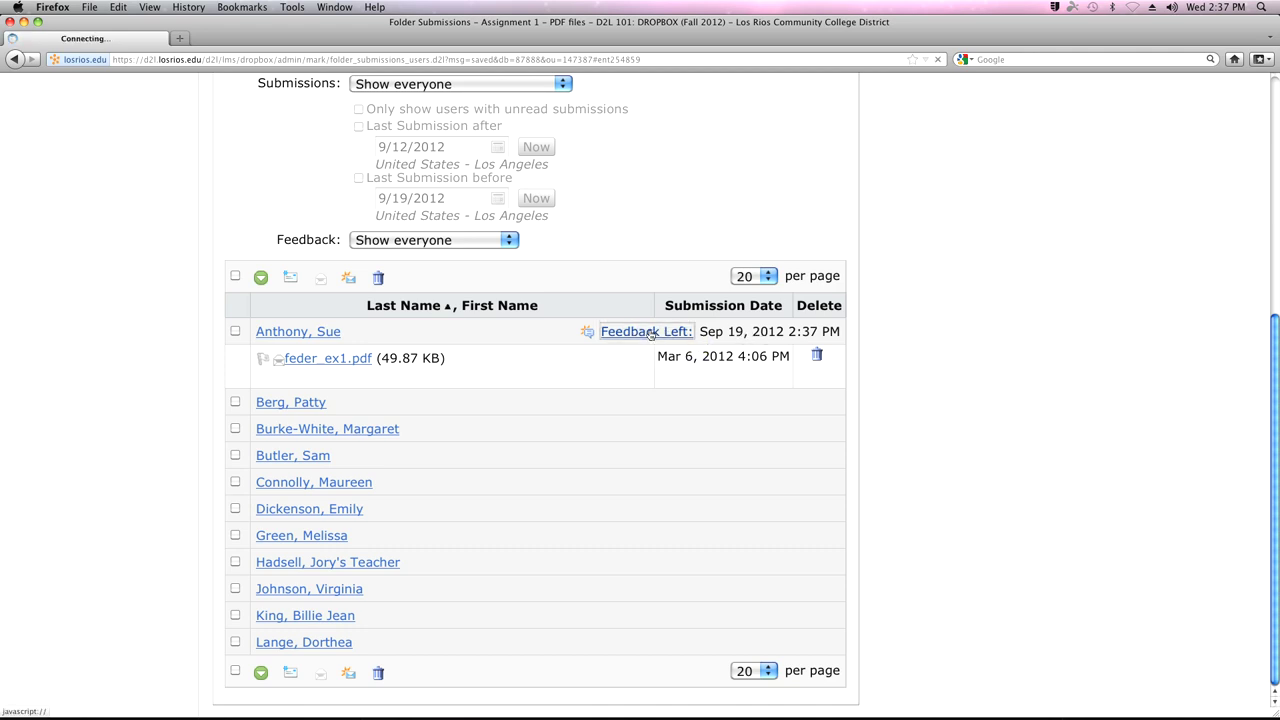
scroll(1100, 520, "down", 2)
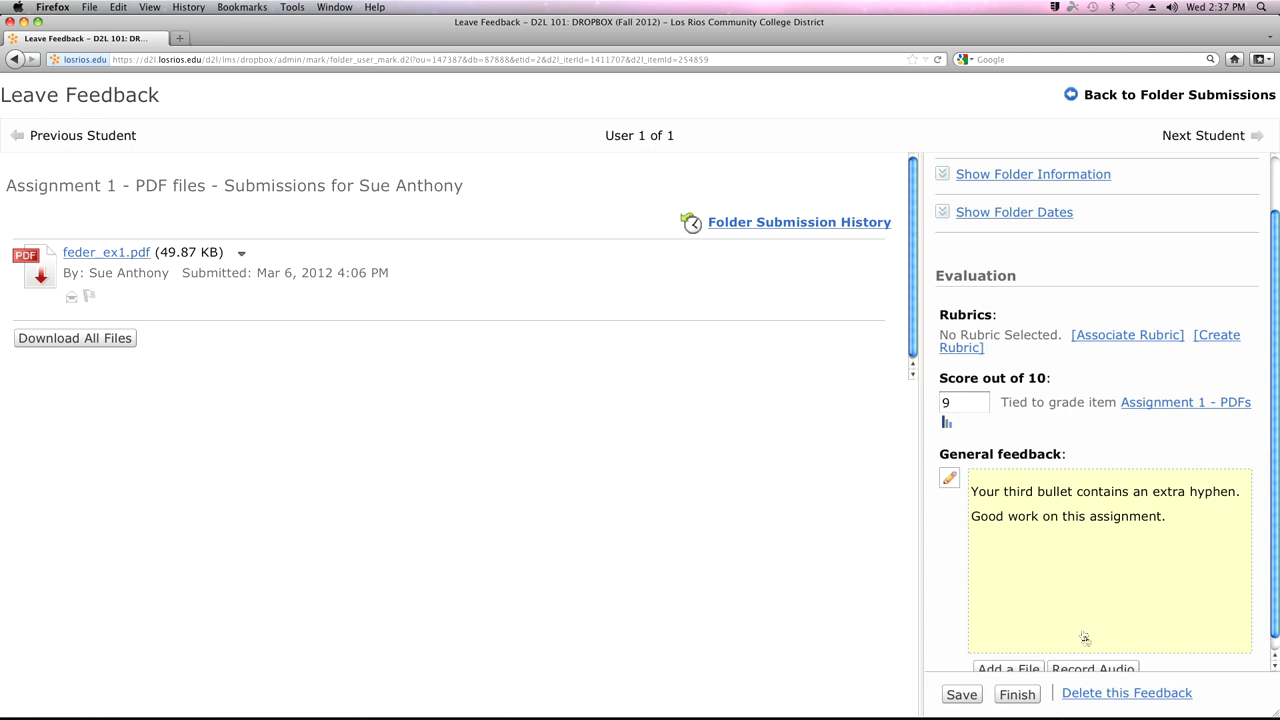
scroll(1080, 620, "down", 1)
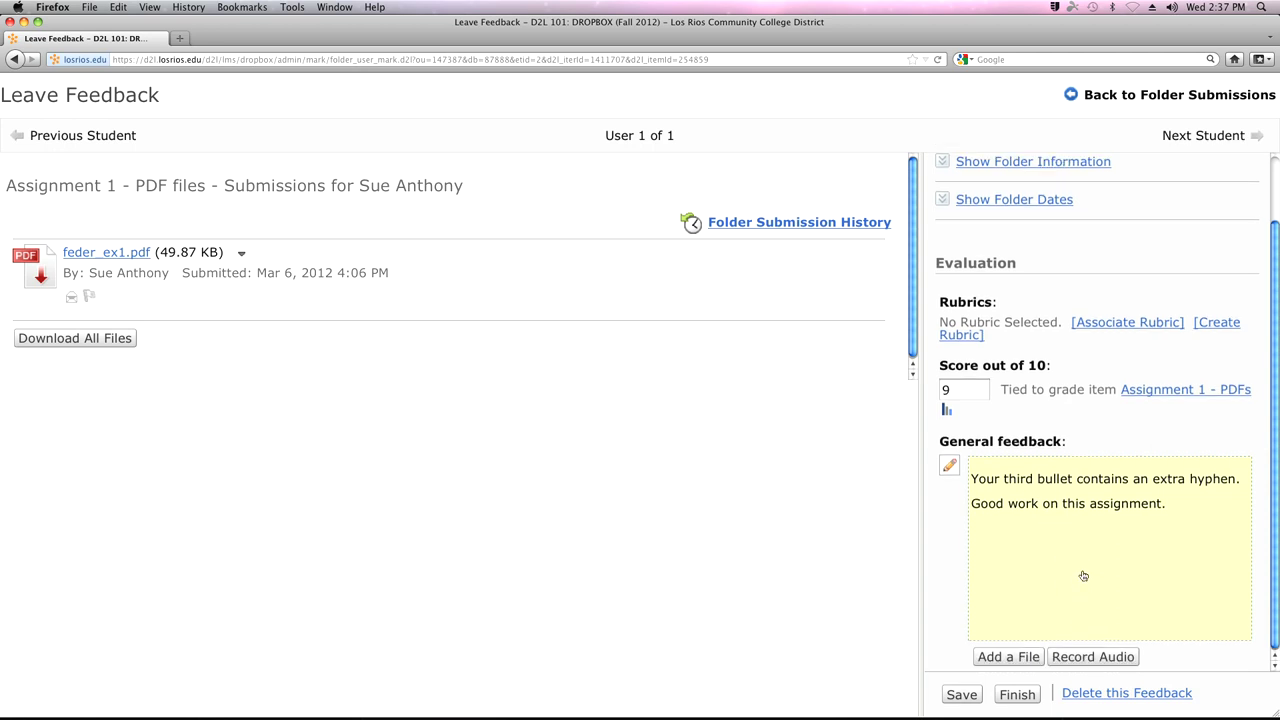
left_click(960, 694)
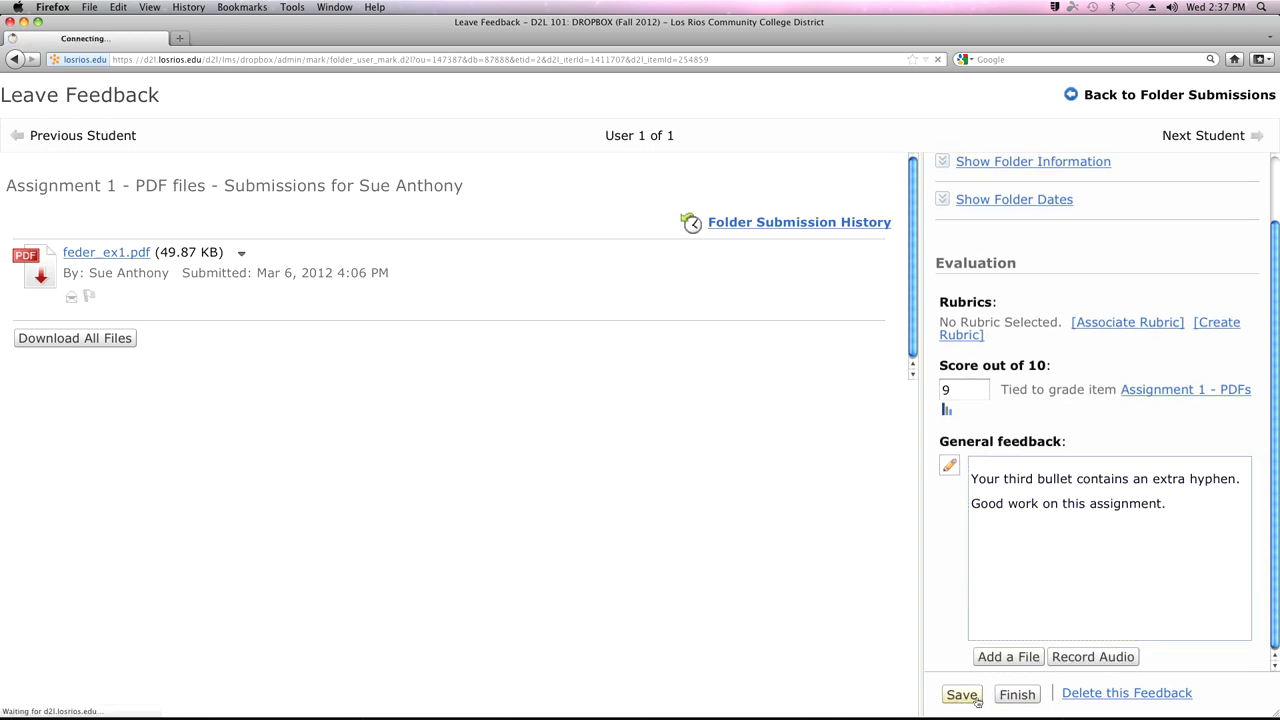
left_click(1010, 697)
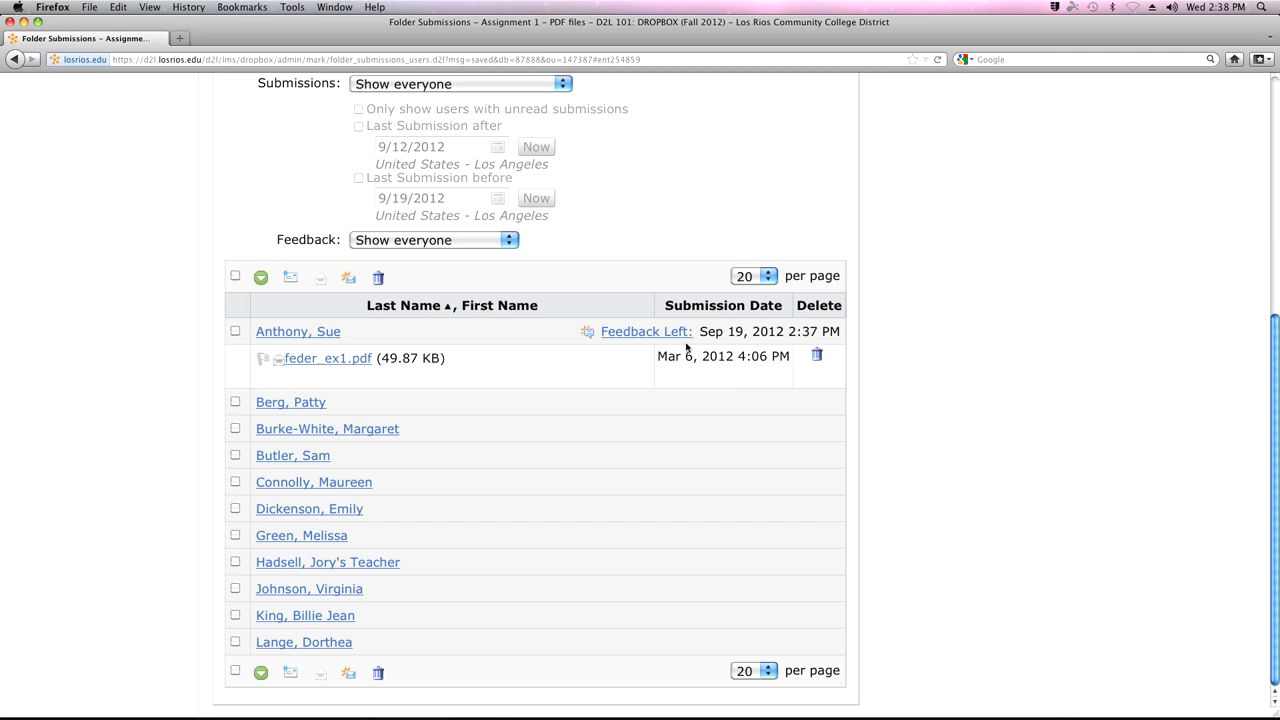
Step: Switch to the student's session in Safari and view the feedback for Assignment 1 - PDF files from the dropbox folder list
key("super+Tab")
key("super+Tab")
key("super+Tab")
key("super+Tab")
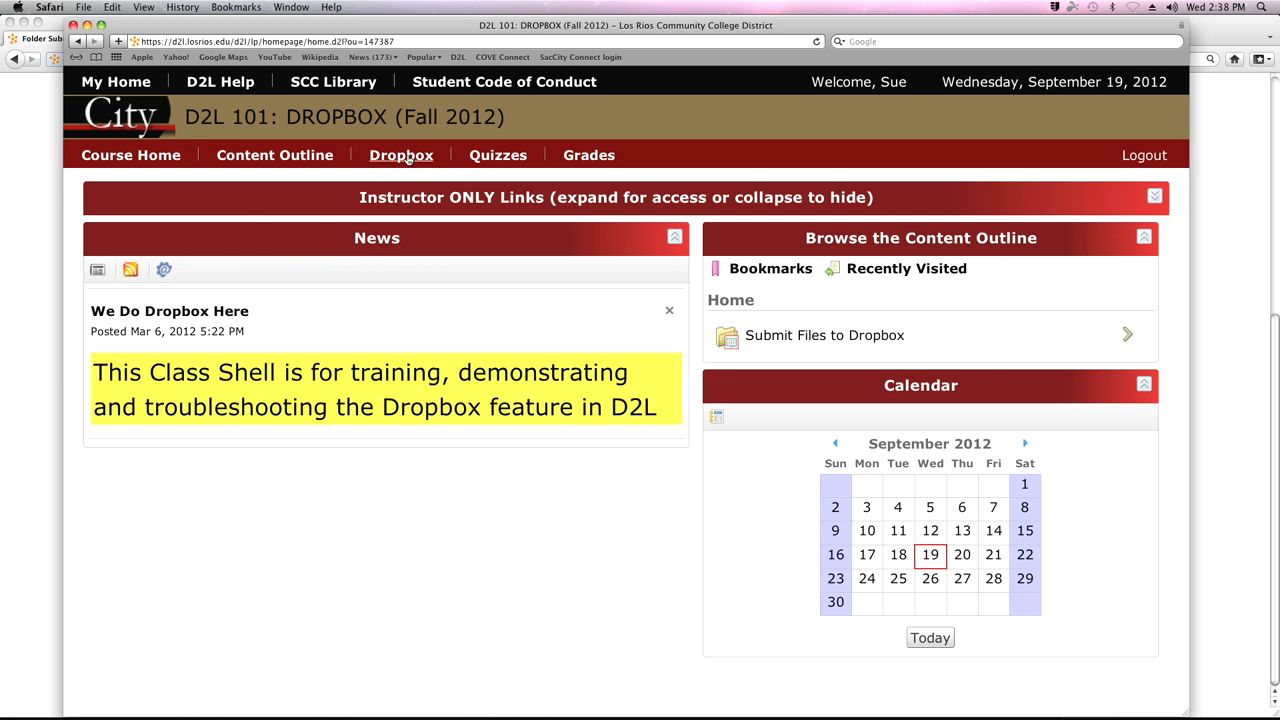
left_click(405, 156)
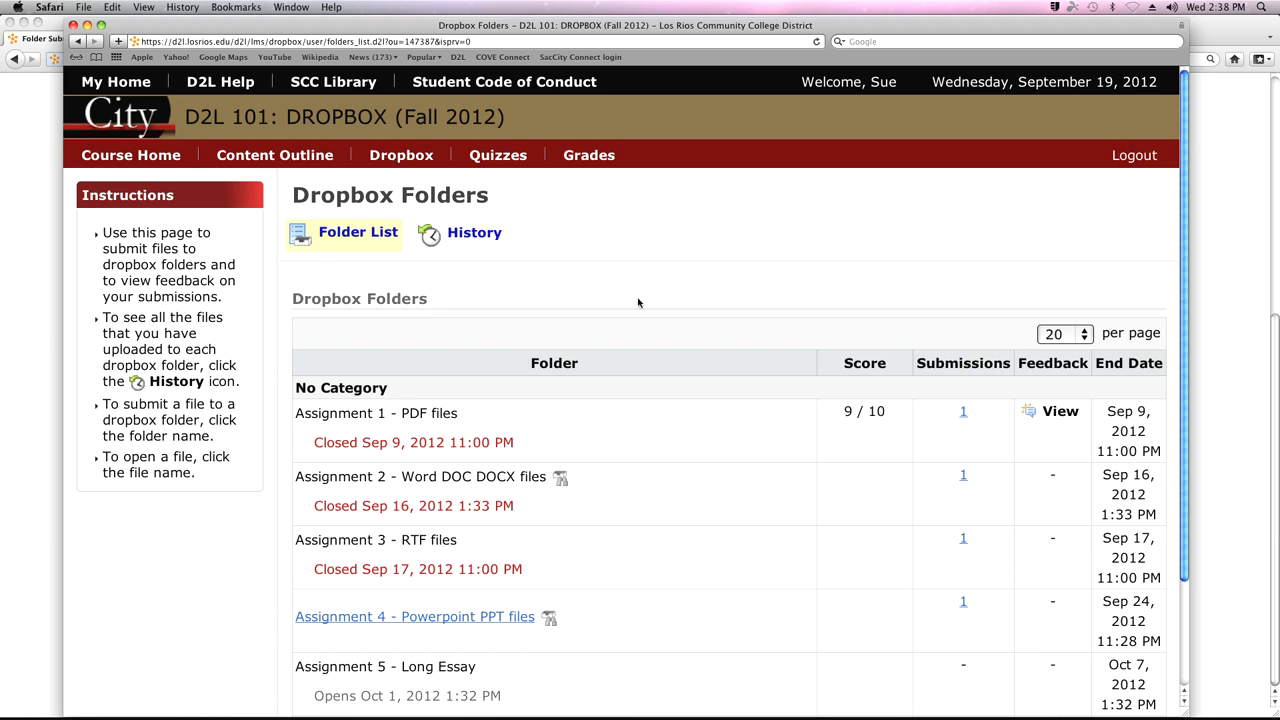
scroll(638, 302, "down", 3)
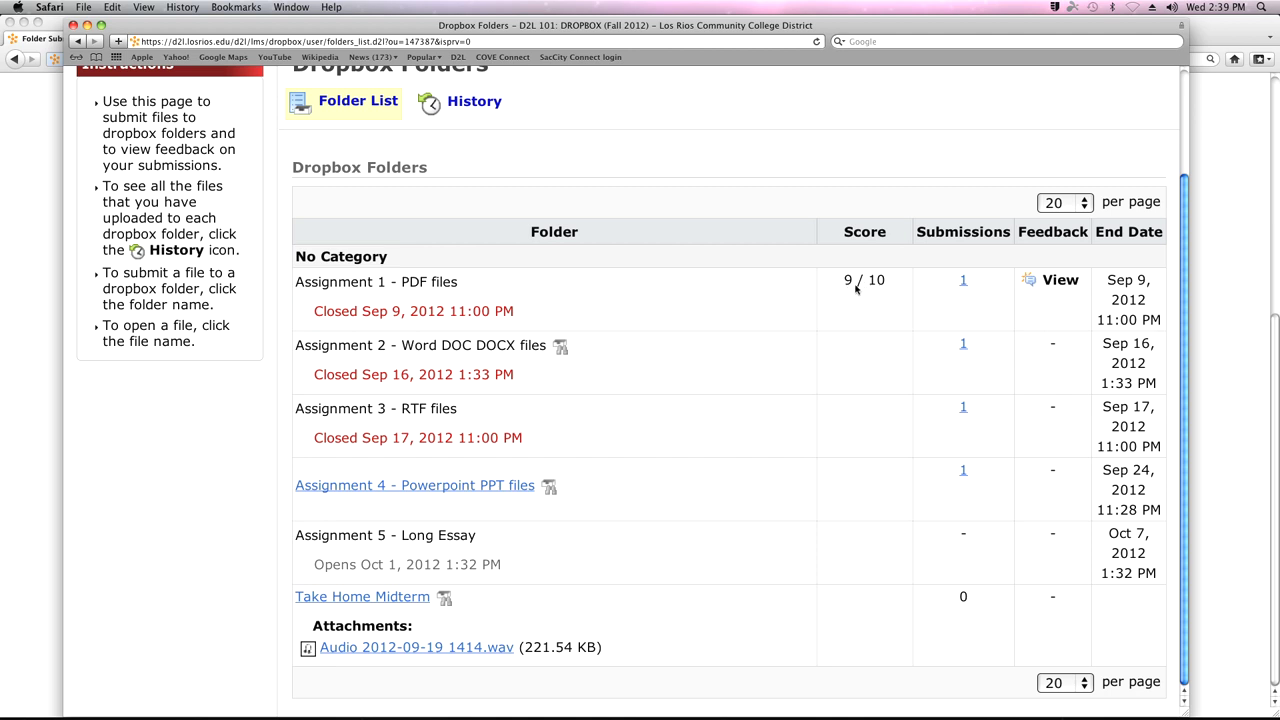
left_click(1027, 285)
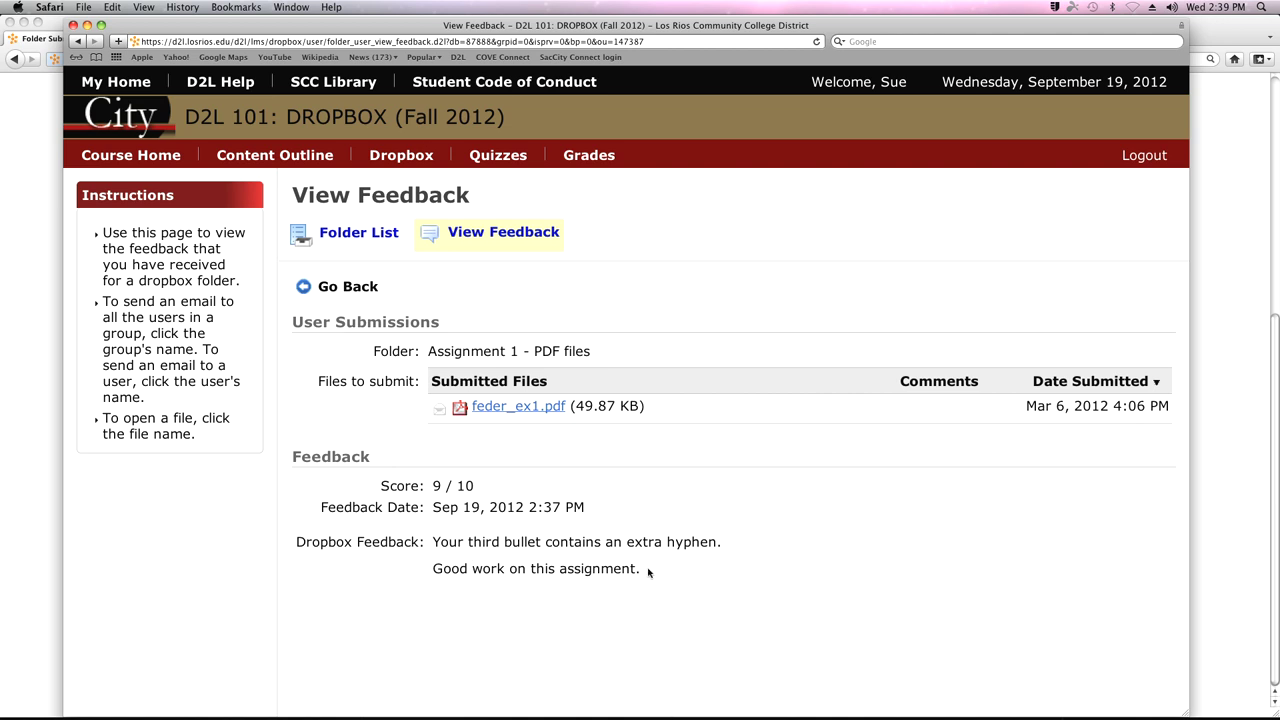
Step: Leave the feedback view and check the Assignment 1 - PDFs score and comments on the student's Grades page
left_click(362, 287)
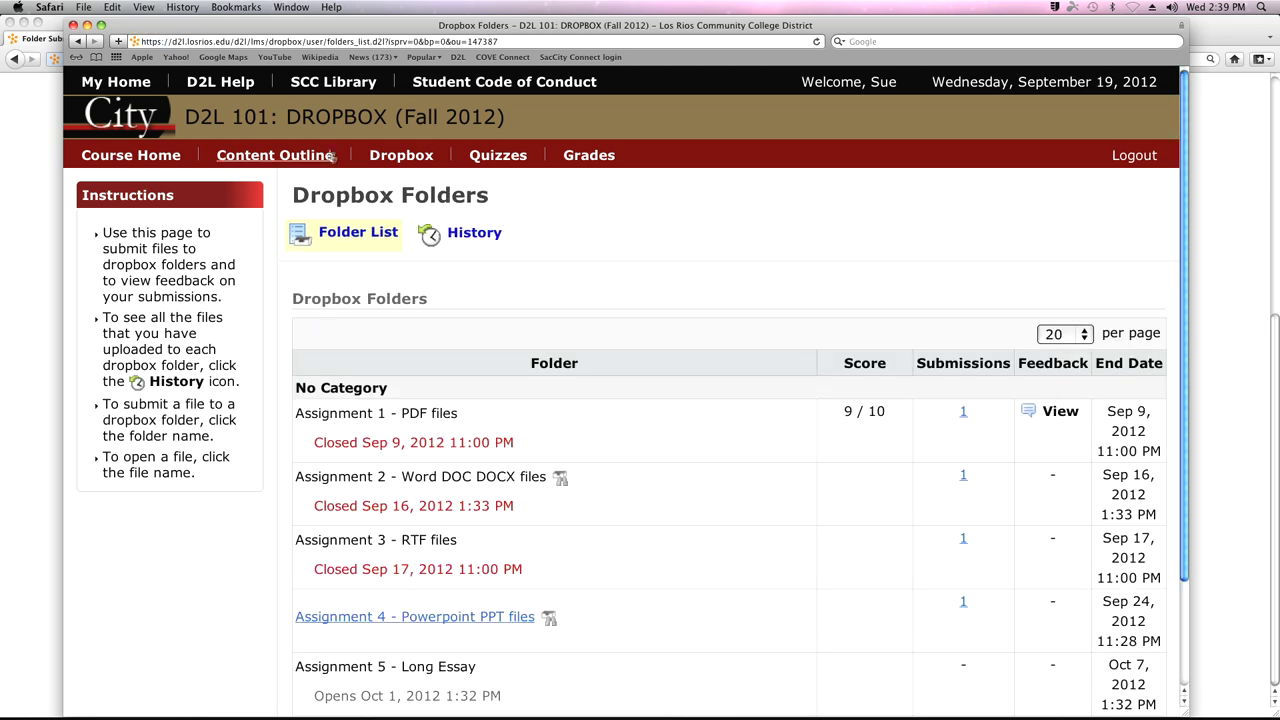
left_click(600, 159)
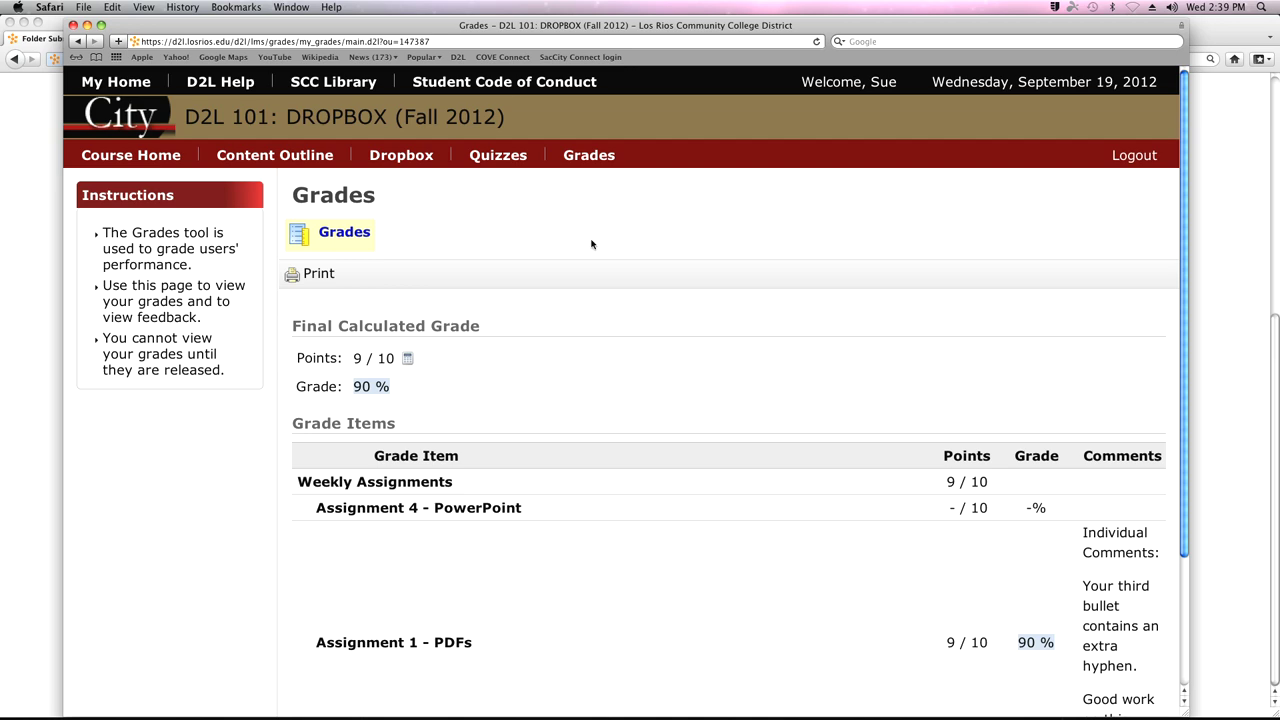
scroll(591, 243, "down", 3)
scroll(586, 240, "down", 2)
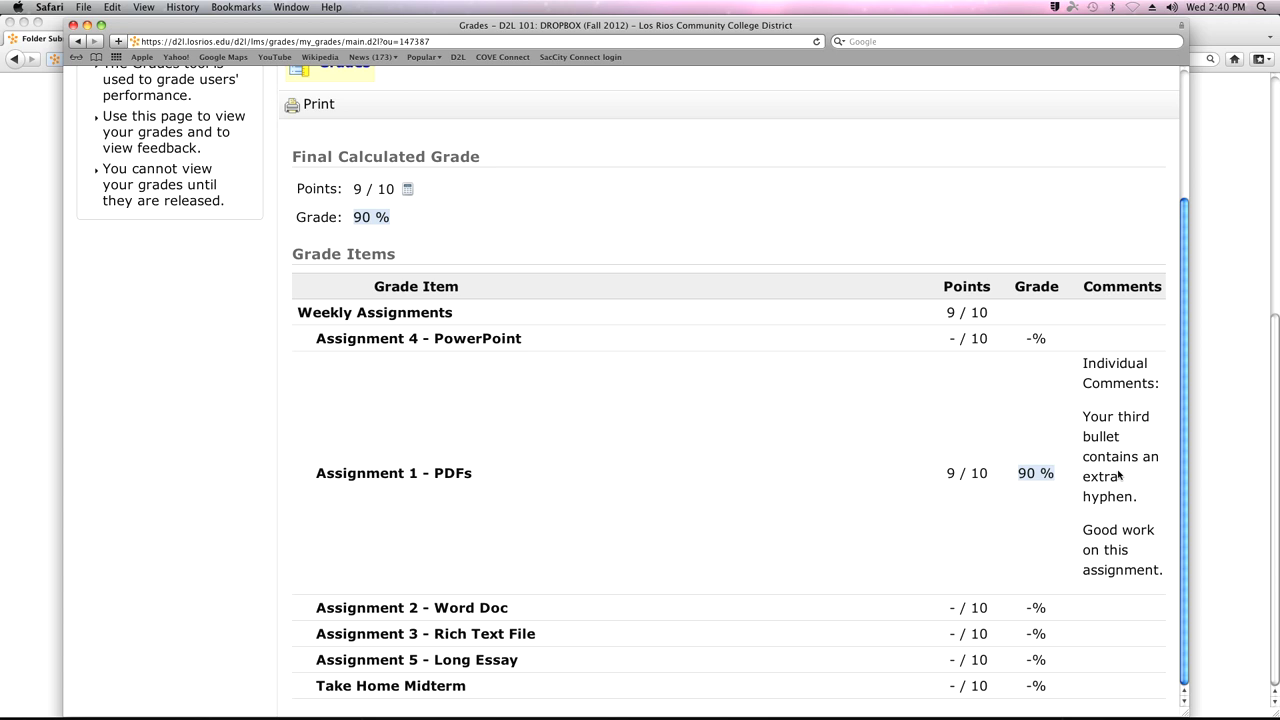
Step: Switch back to the instructor's session in Firefox and check the feedback status in the Assignment 1 - PDF files submissions
key("super+Tab")
key("super+Tab")
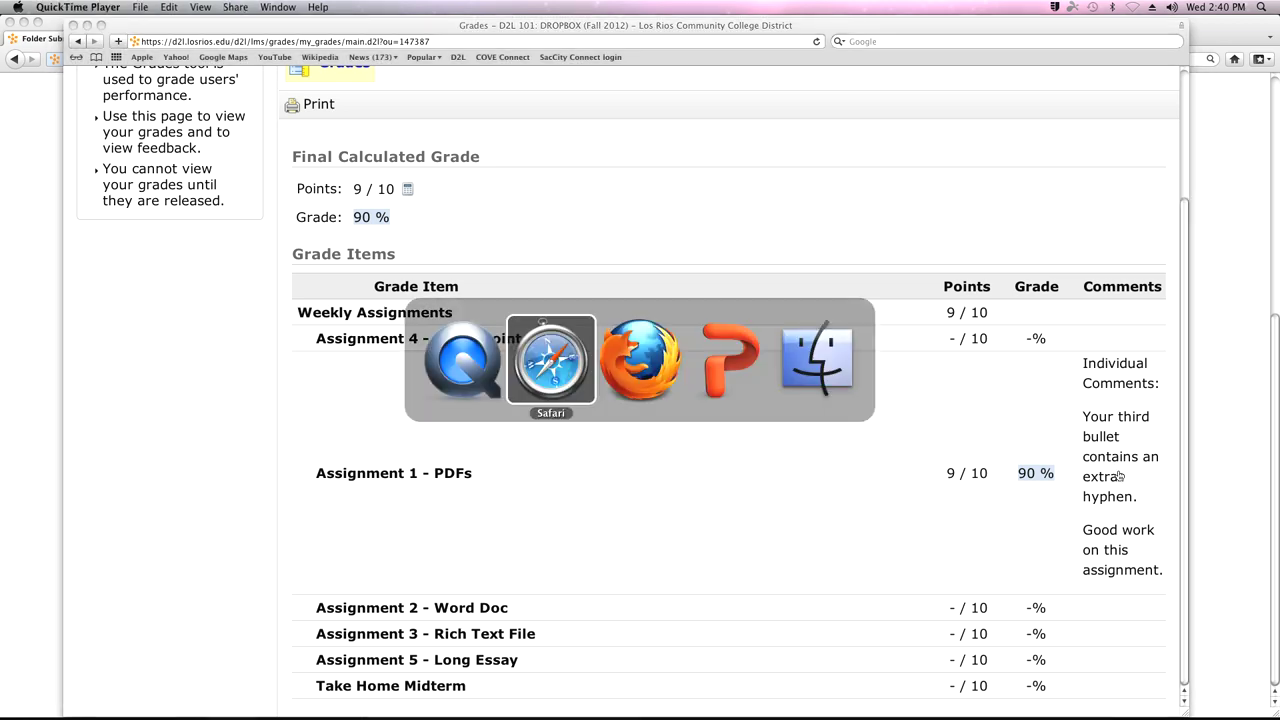
key("super+Tab")
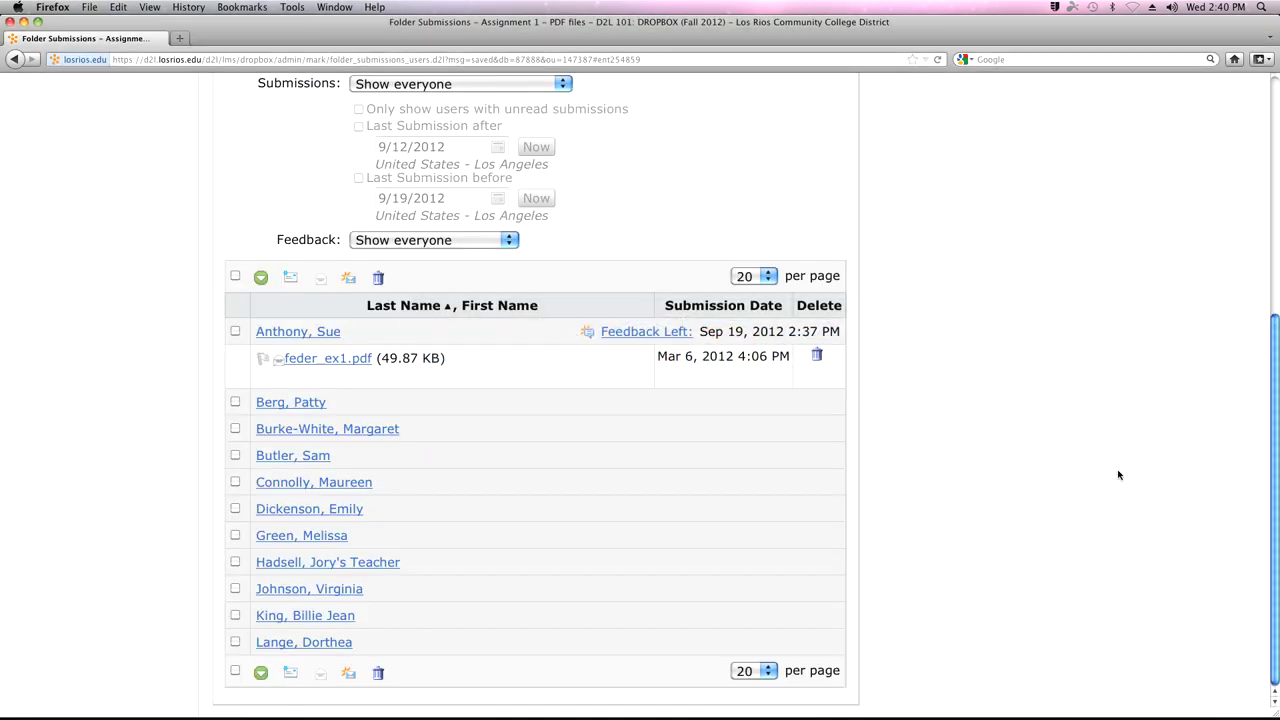
scroll(1118, 475, "up", 5)
left_click(318, 160)
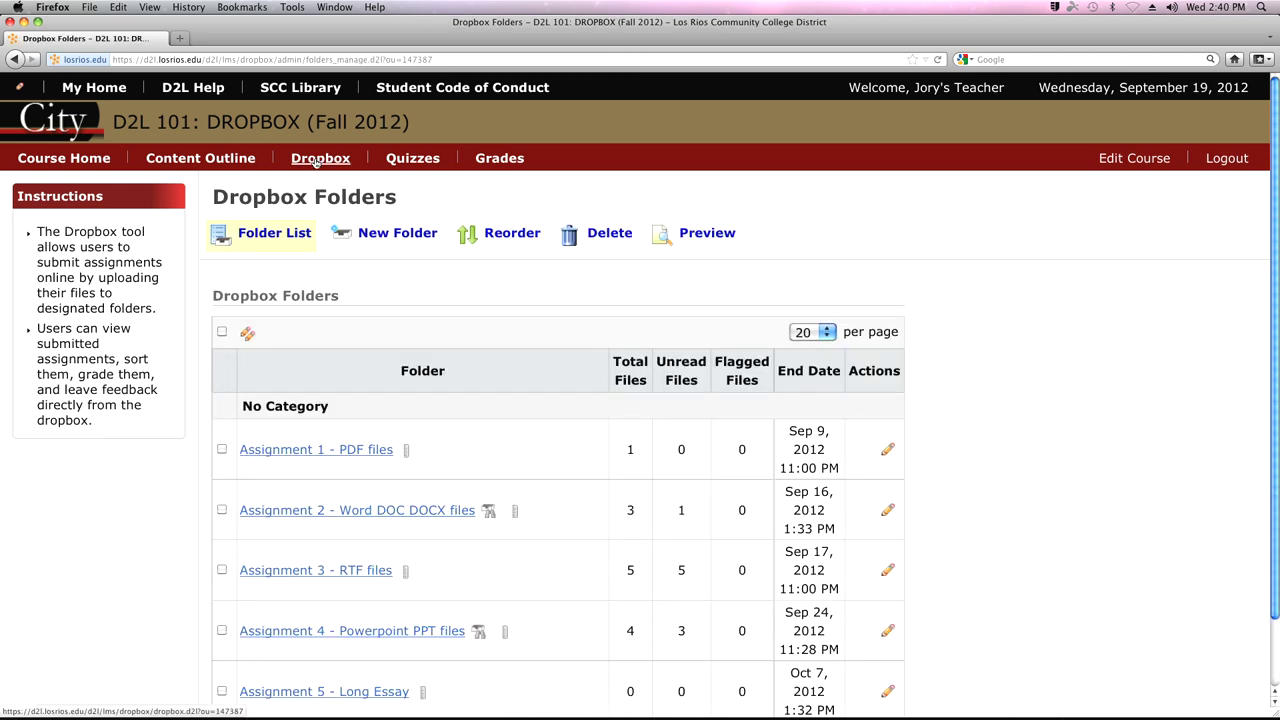
left_click(304, 451)
scroll(670, 487, "down", 2)
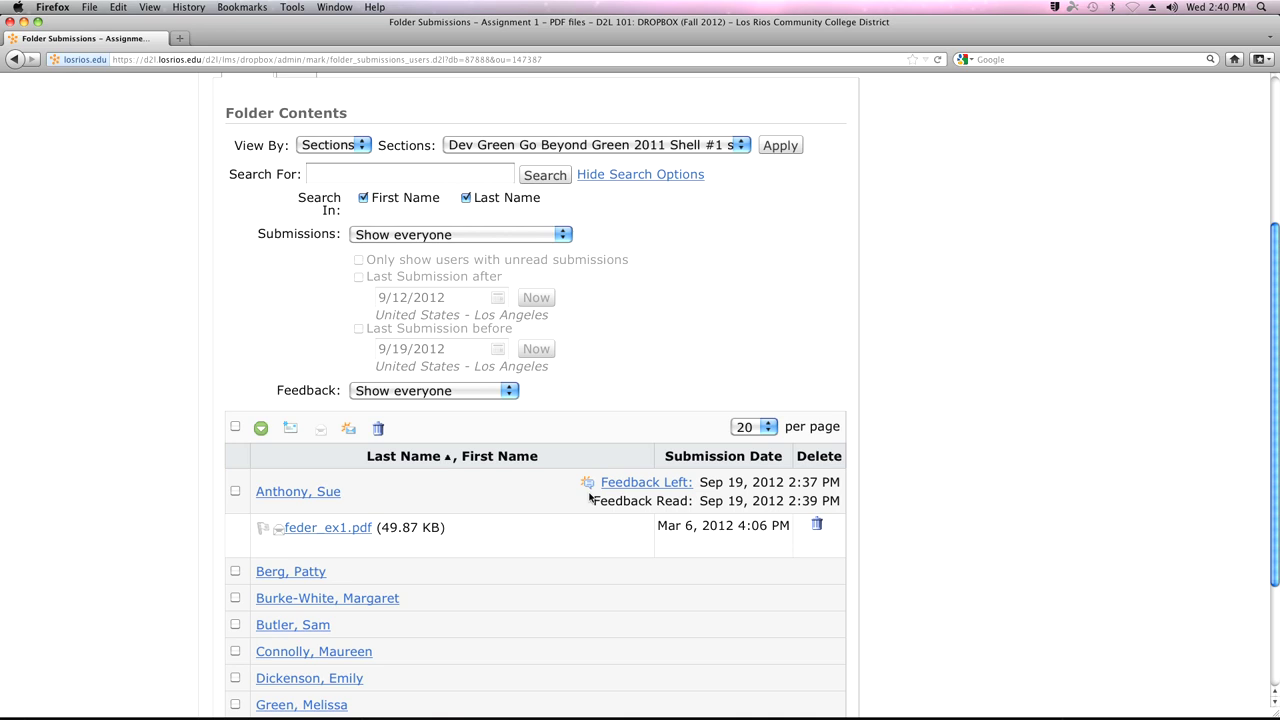
Step: Append "I have given you credit for #3, because the question was poorly phrased." to the feeder_ex1.pdf feedback, then save and finish
left_click(652, 484)
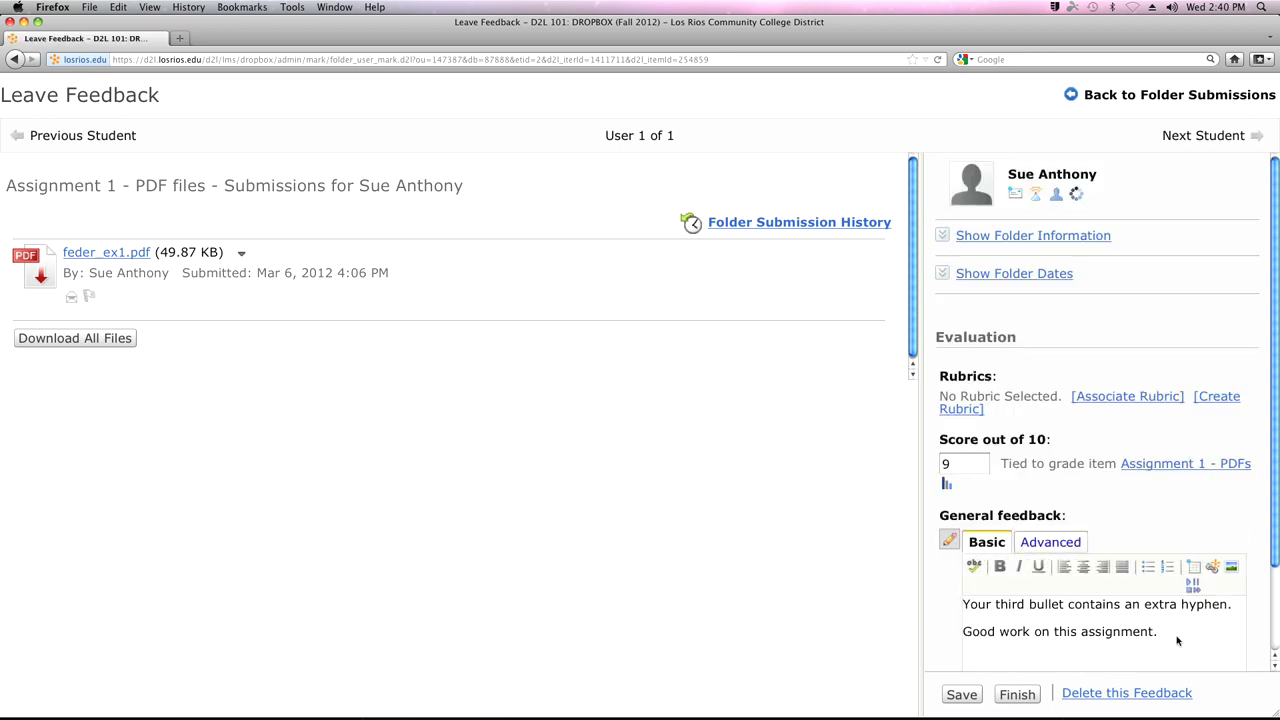
left_click(1178, 641)
type("I have")
type("given you credit for #")
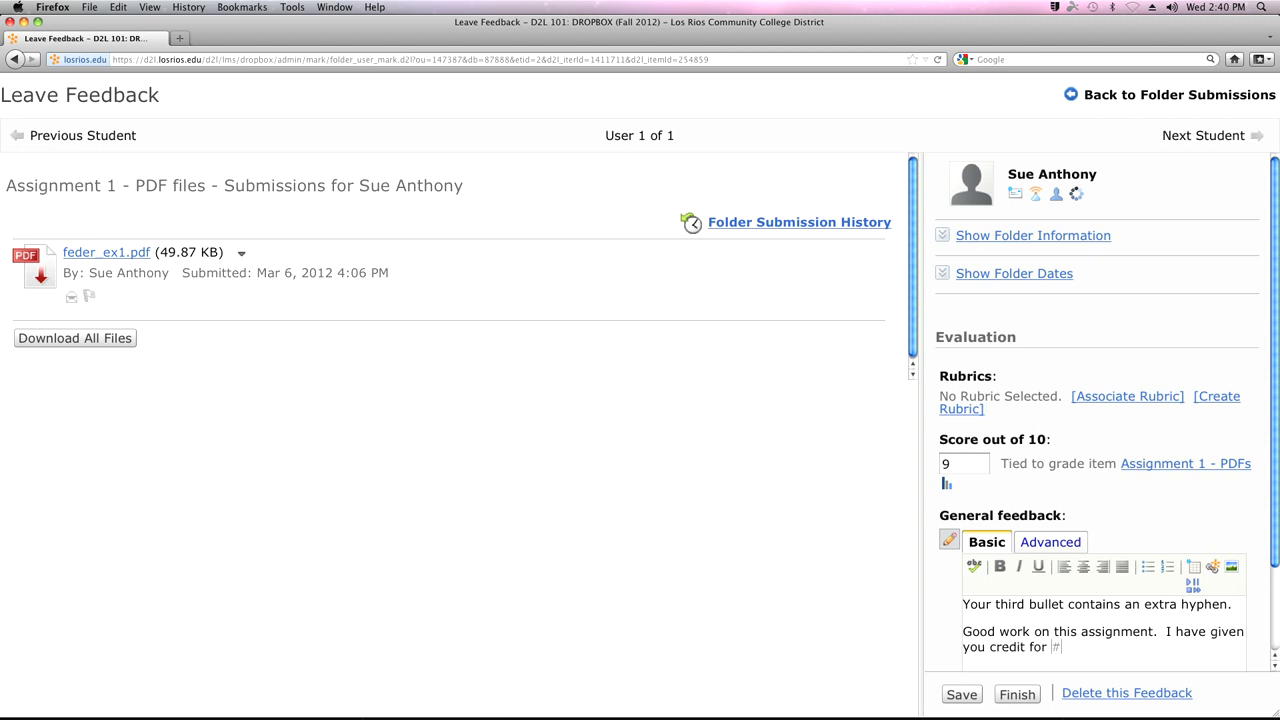
type("3, because the question q")
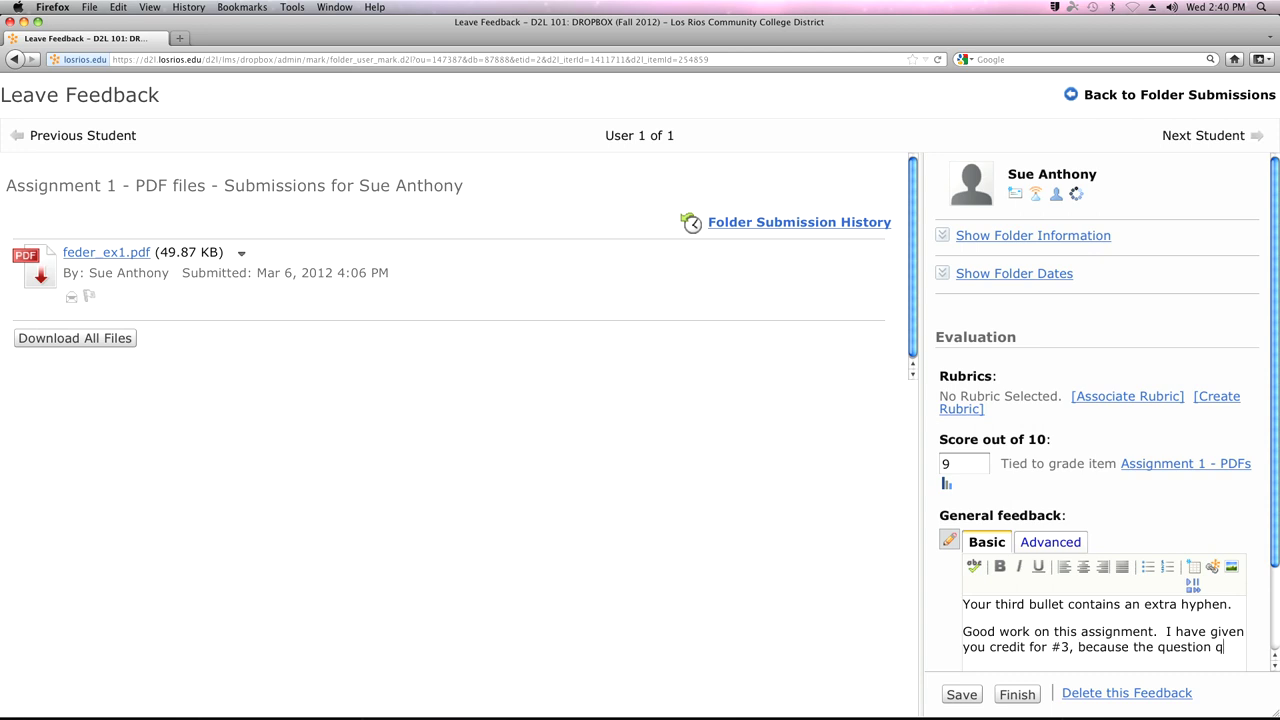
key("BackSpace")
type("was poorlyp")
key("BackSpace")
type("phrased.")
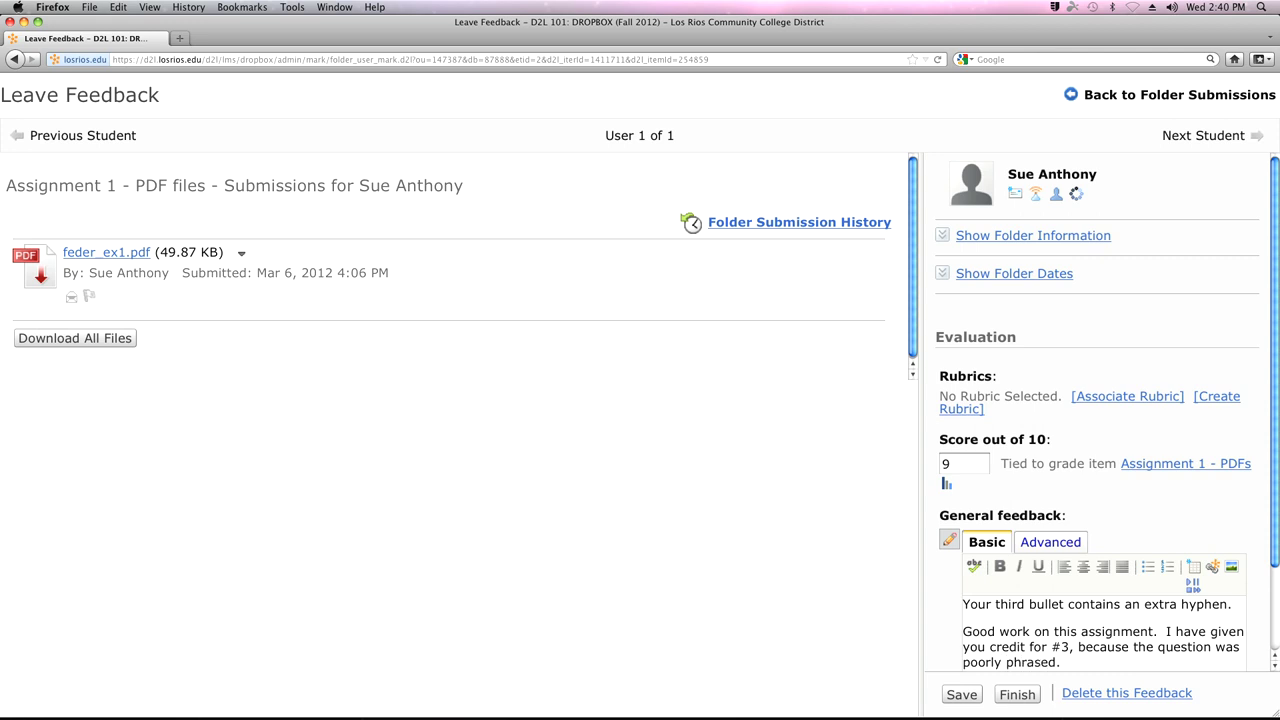
left_click(955, 694)
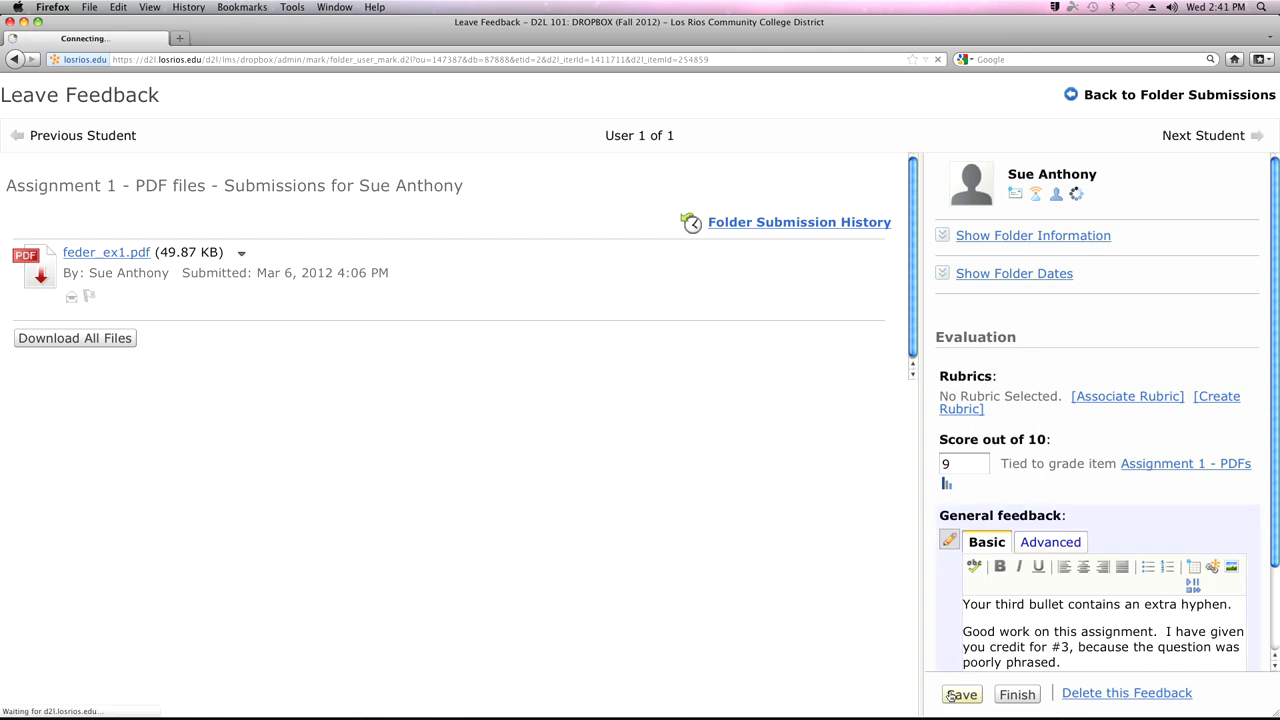
left_click(1018, 694)
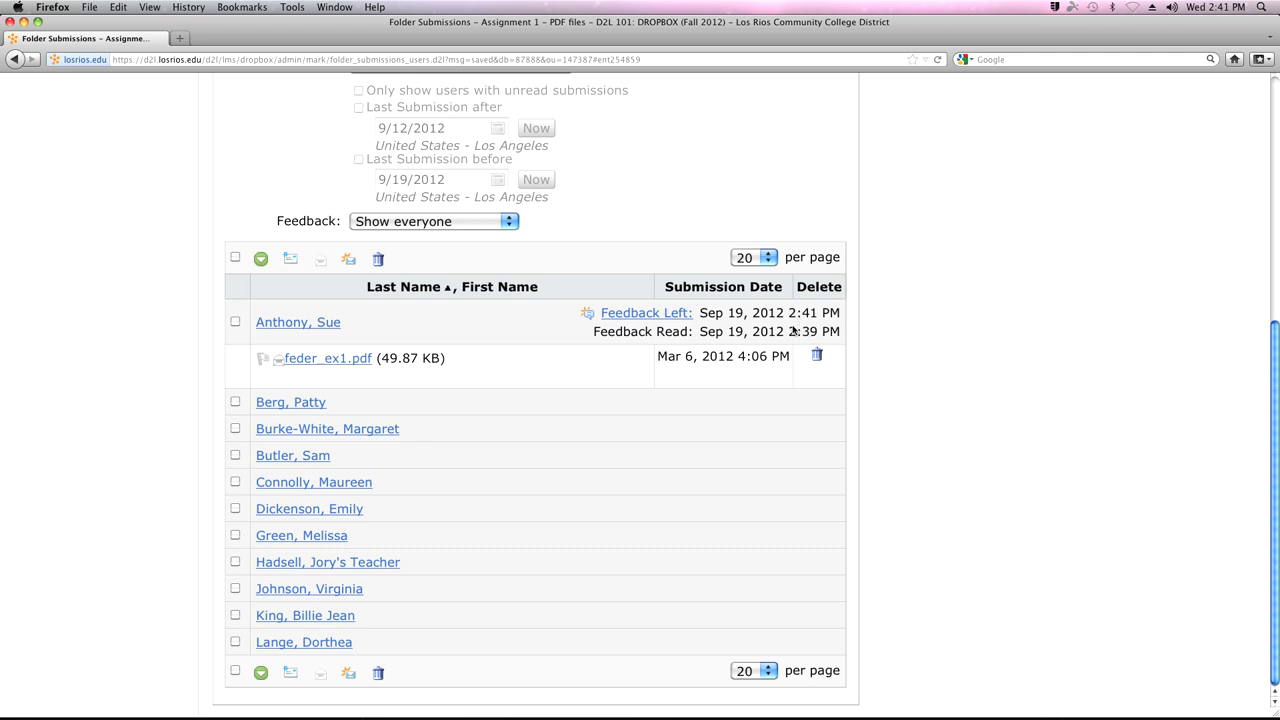
Step: Return to the student's session in Safari and view the updated feedback for Assignment 1 - PDF files from the dropbox folder list
key("super+Tab")
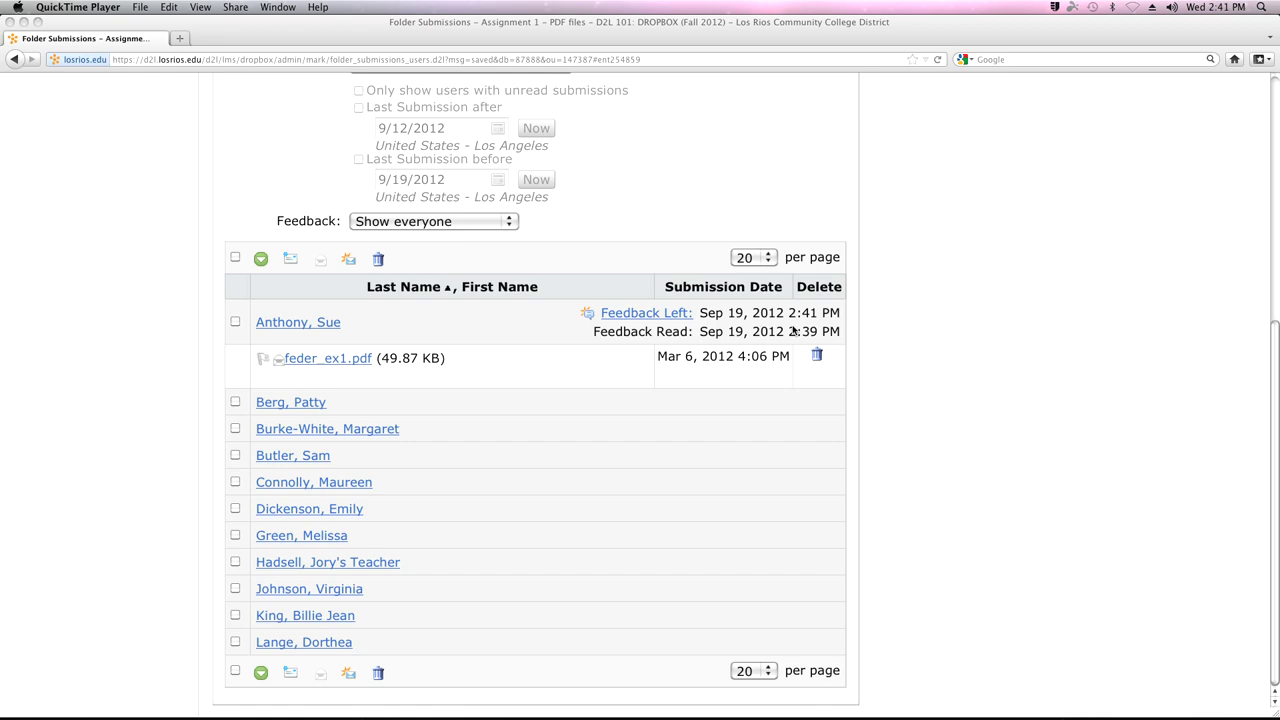
key("super+Tab")
key("super+Tab")
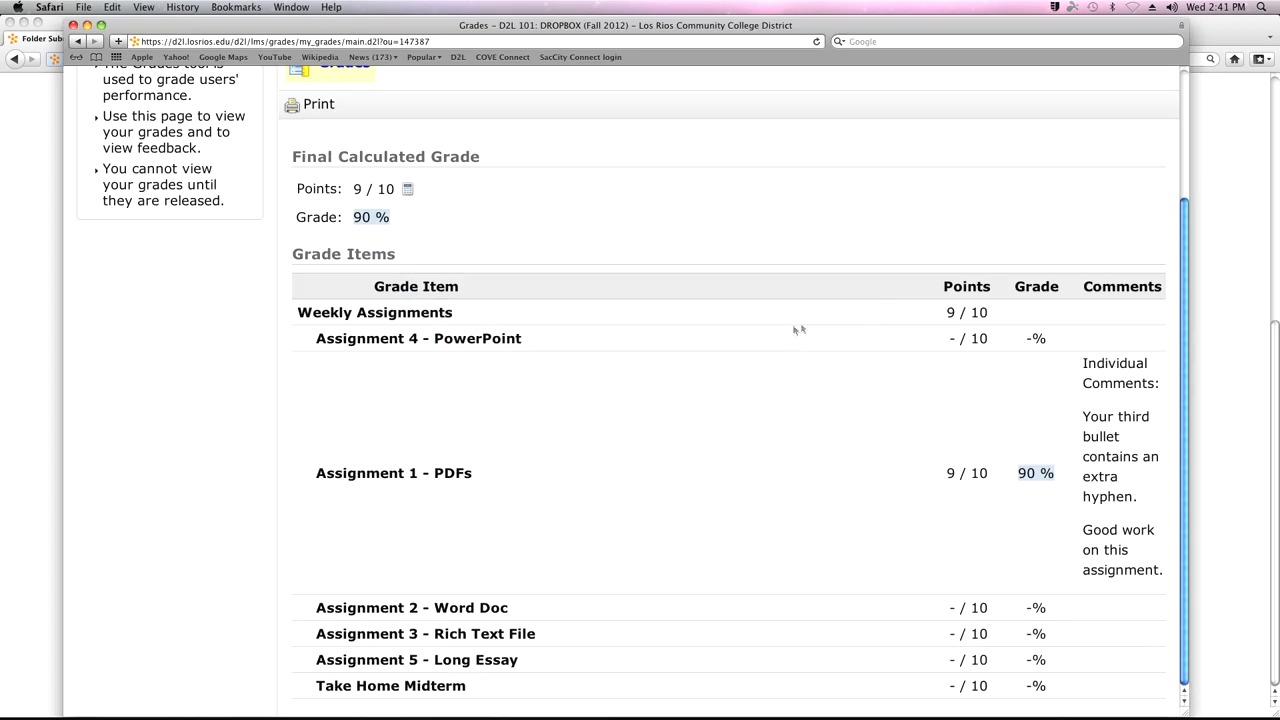
scroll(510, 260, "up", 4)
left_click(141, 155)
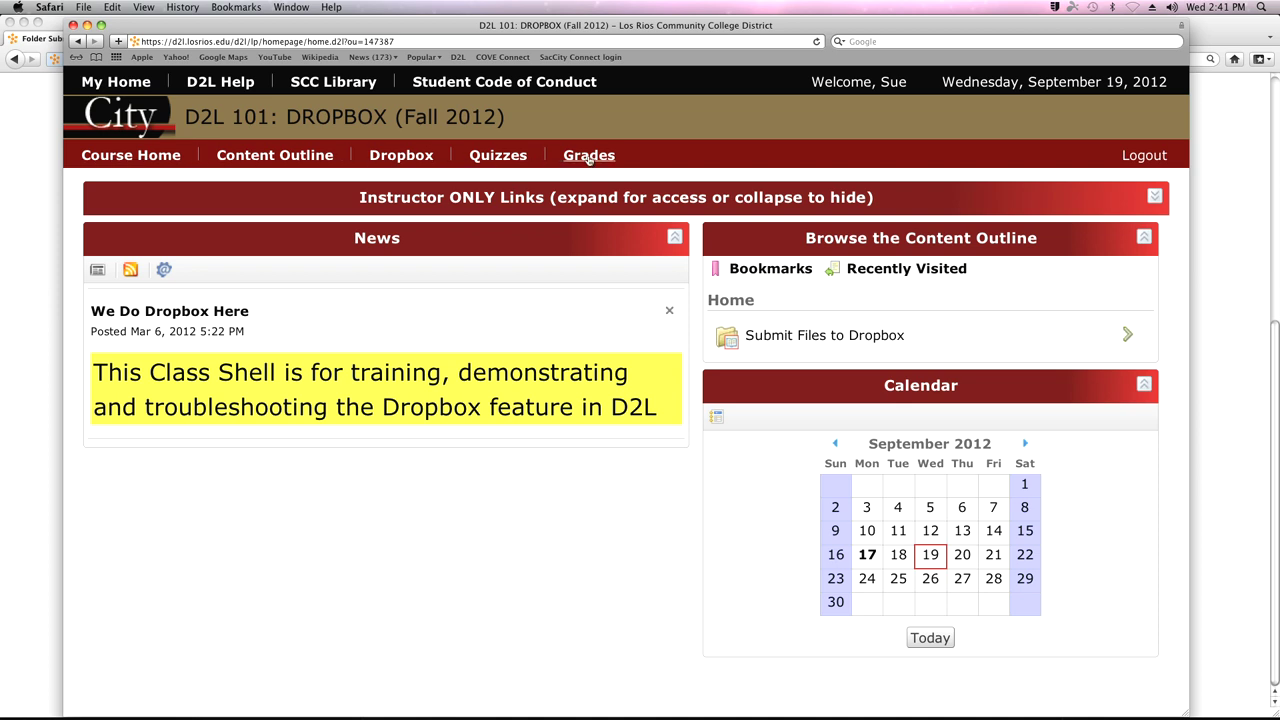
left_click(424, 157)
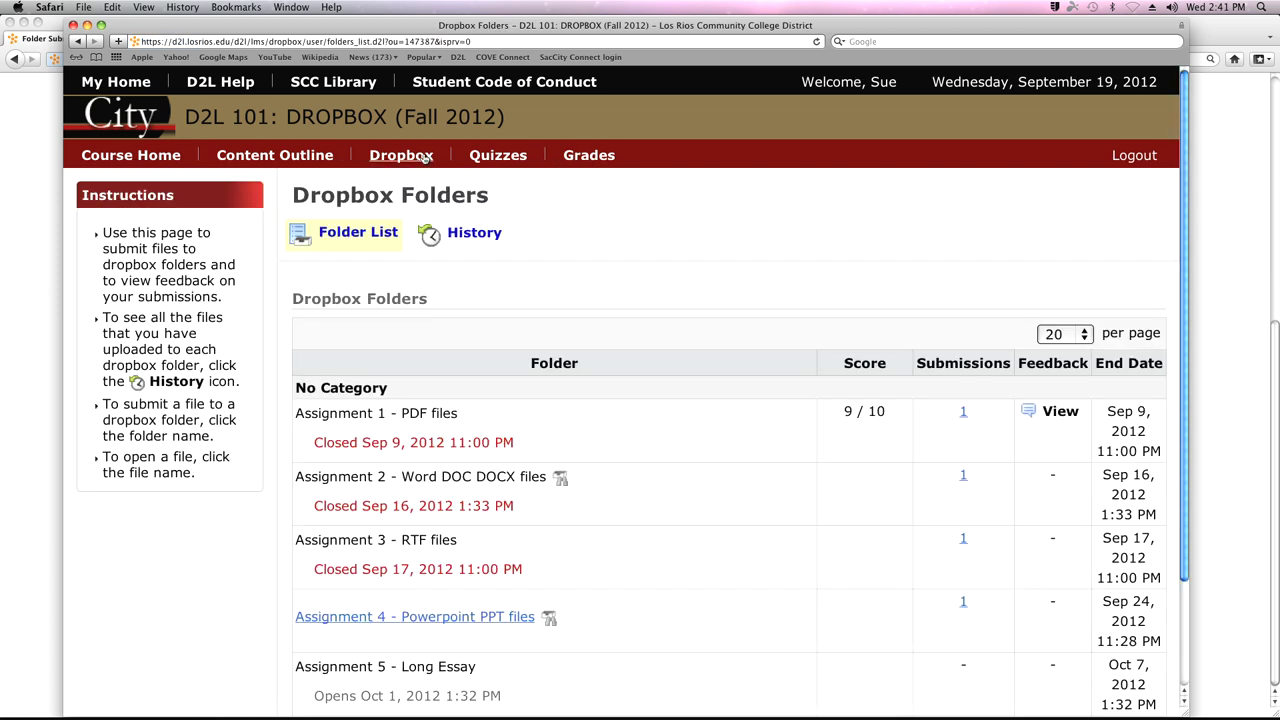
left_click(1059, 411)
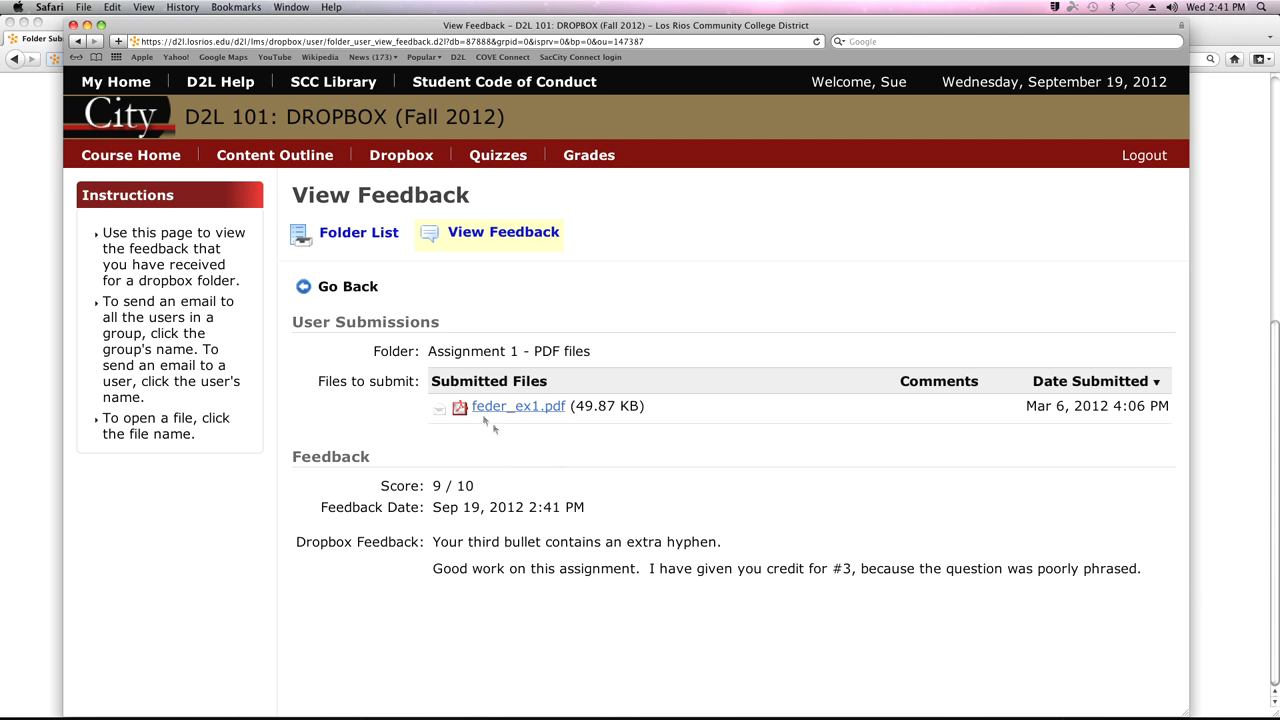
Step: Leave the feedback view and check the updated Assignment 1 - PDFs comments on the student's Grades page
left_click(401, 162)
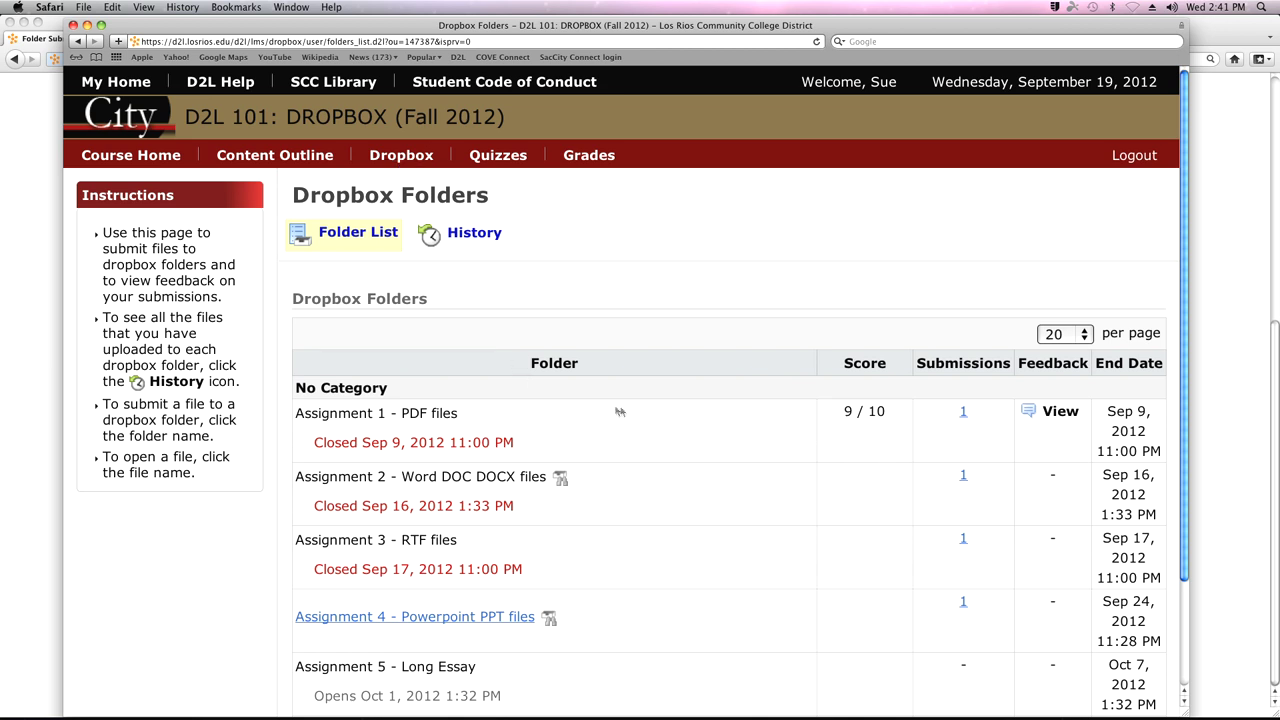
left_click(588, 164)
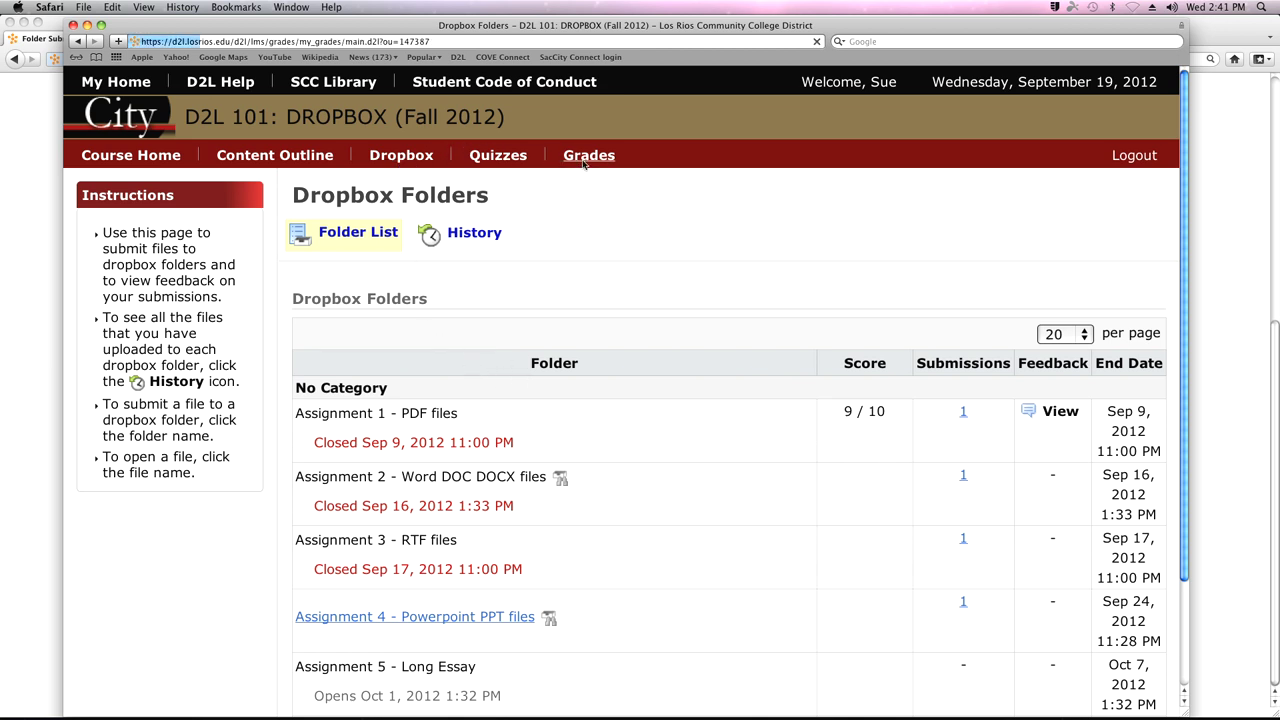
scroll(774, 497, "down", 5)
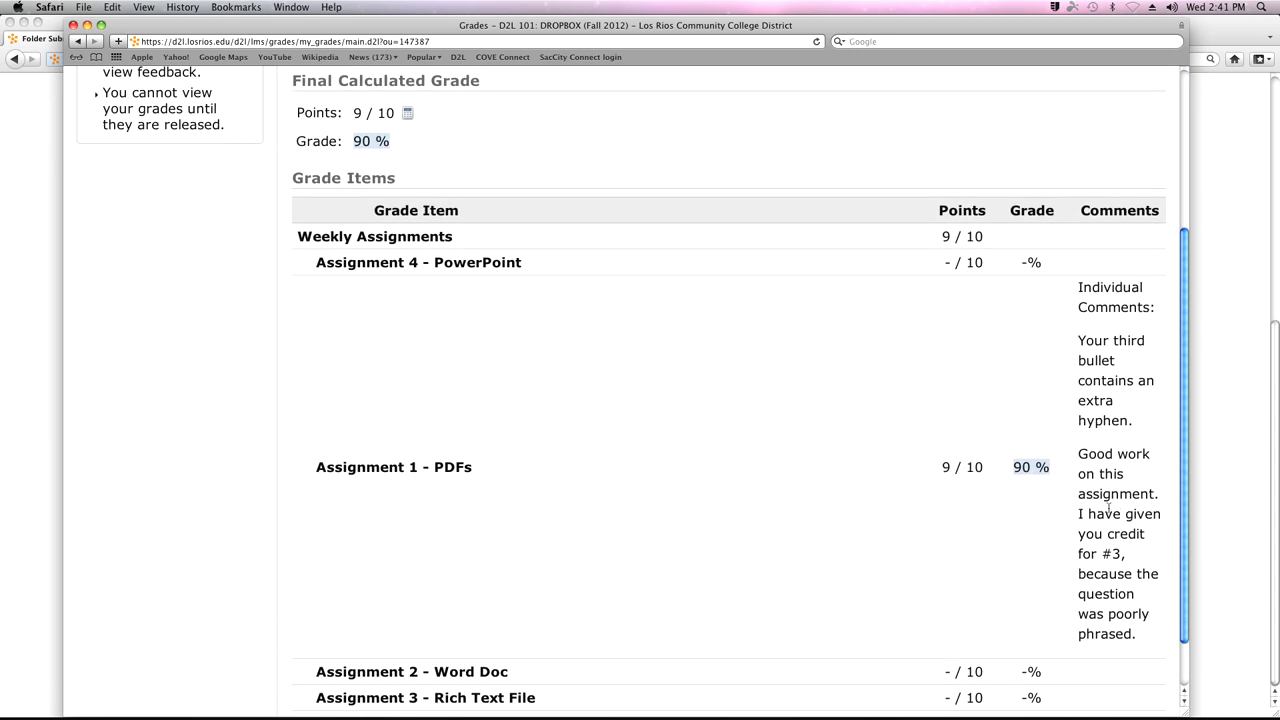
Step: Switch back to the instructor's session in Firefox and return from the Assignment 1 submissions to the dropbox folder list
left_click(17, 112)
scroll(486, 250, "up", 1)
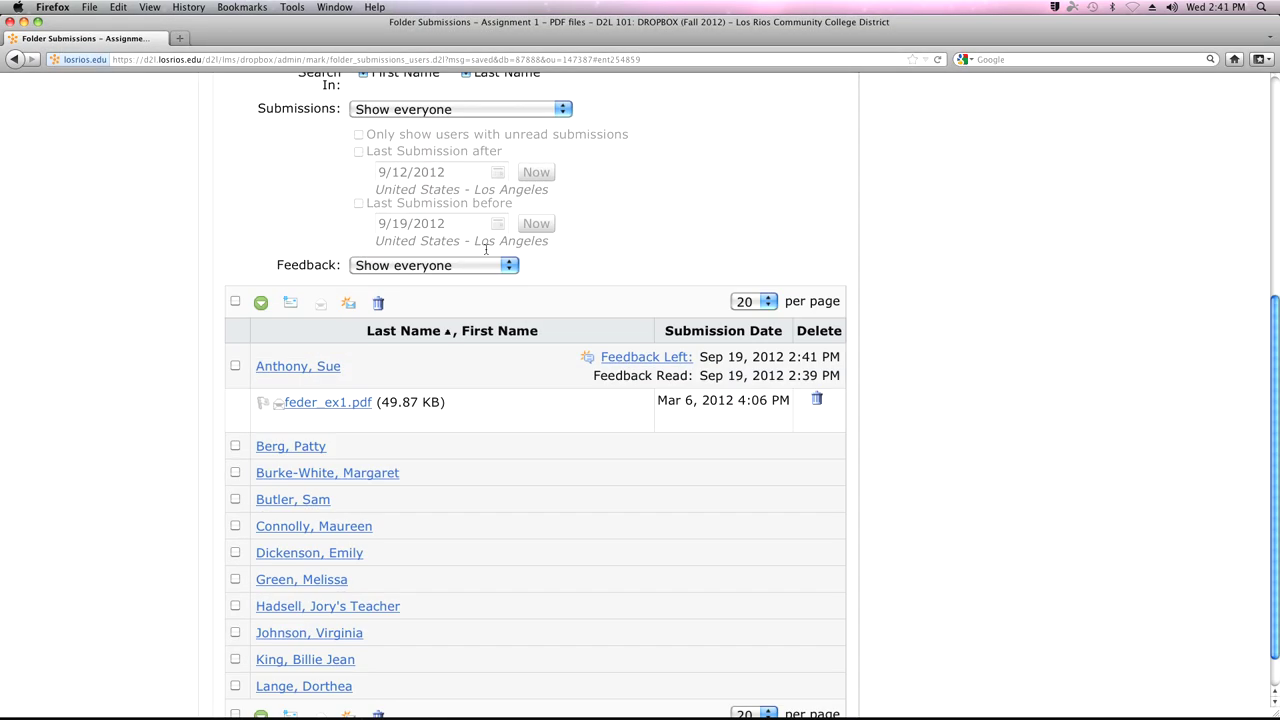
scroll(486, 250, "up", 4)
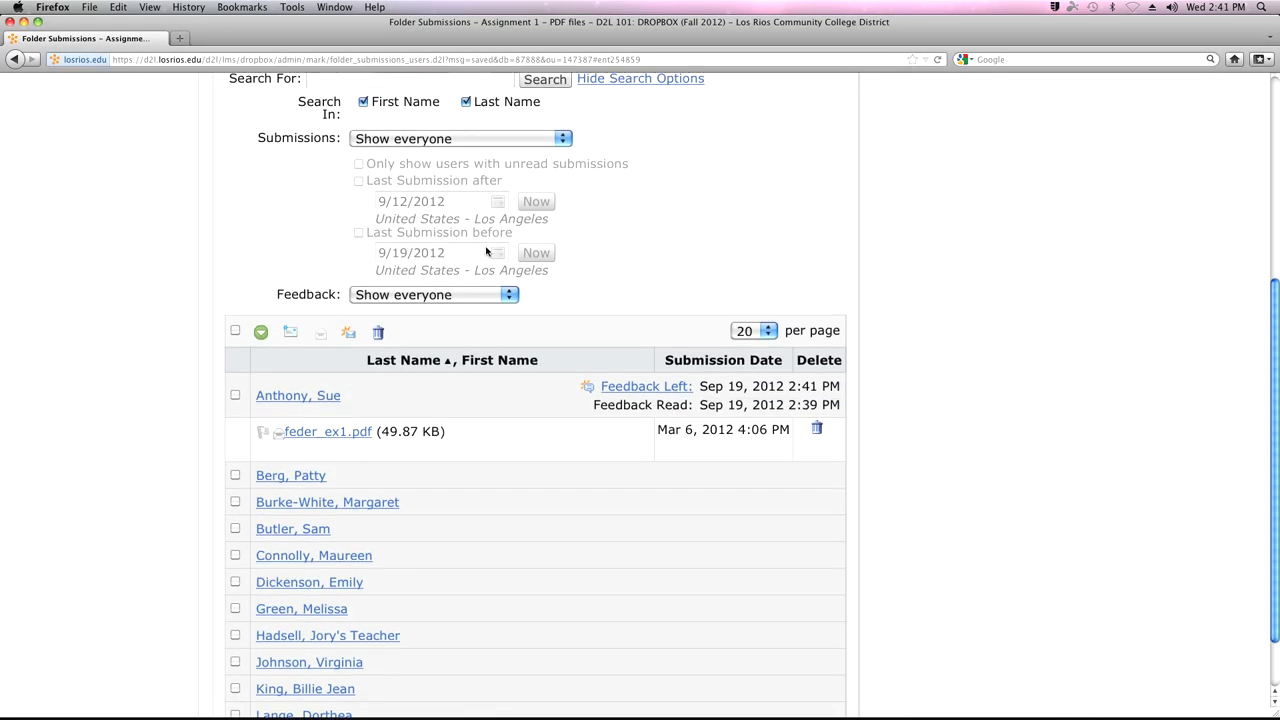
scroll(486, 250, "up", 4)
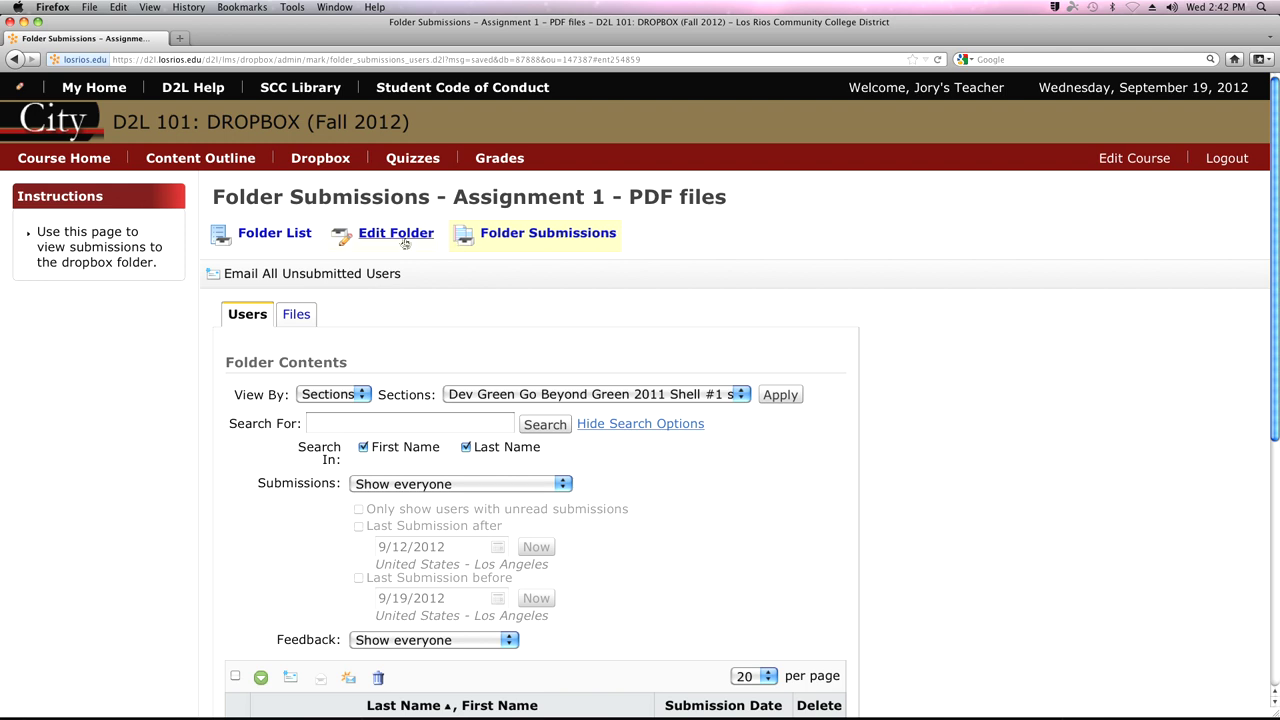
left_click(270, 236)
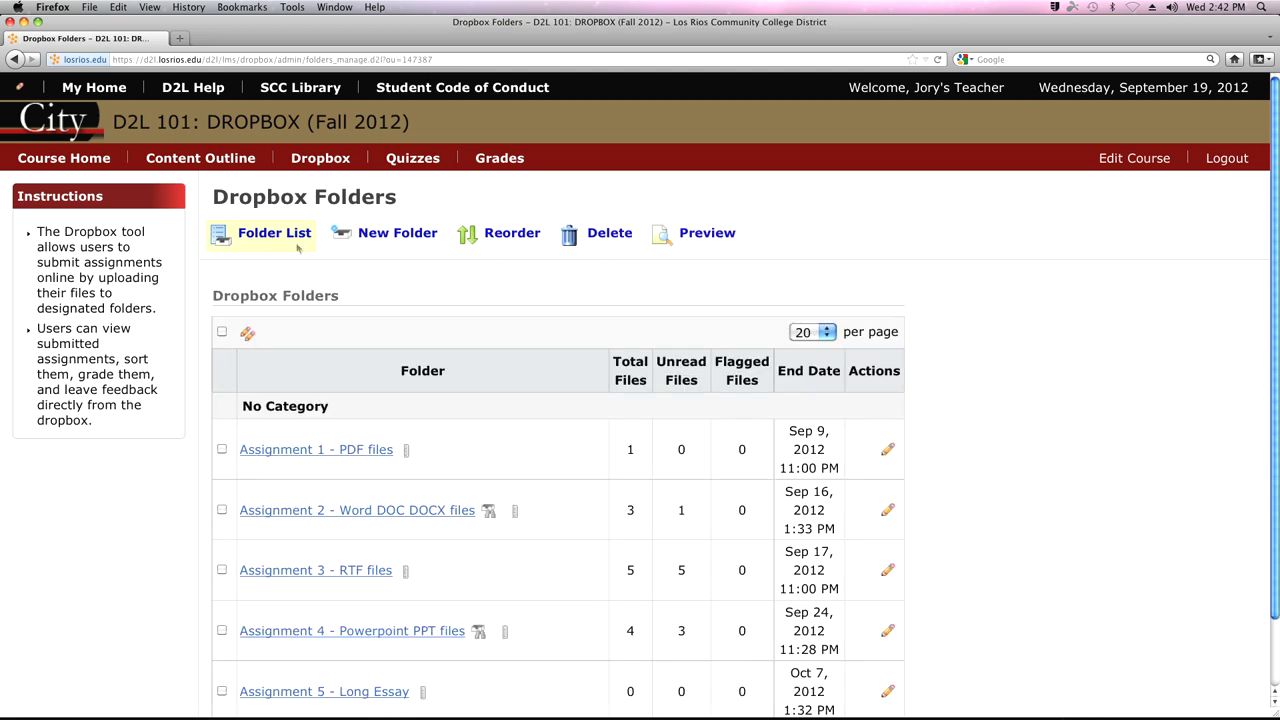
scroll(375, 278, "down", 2)
scroll(375, 278, "down", 2)
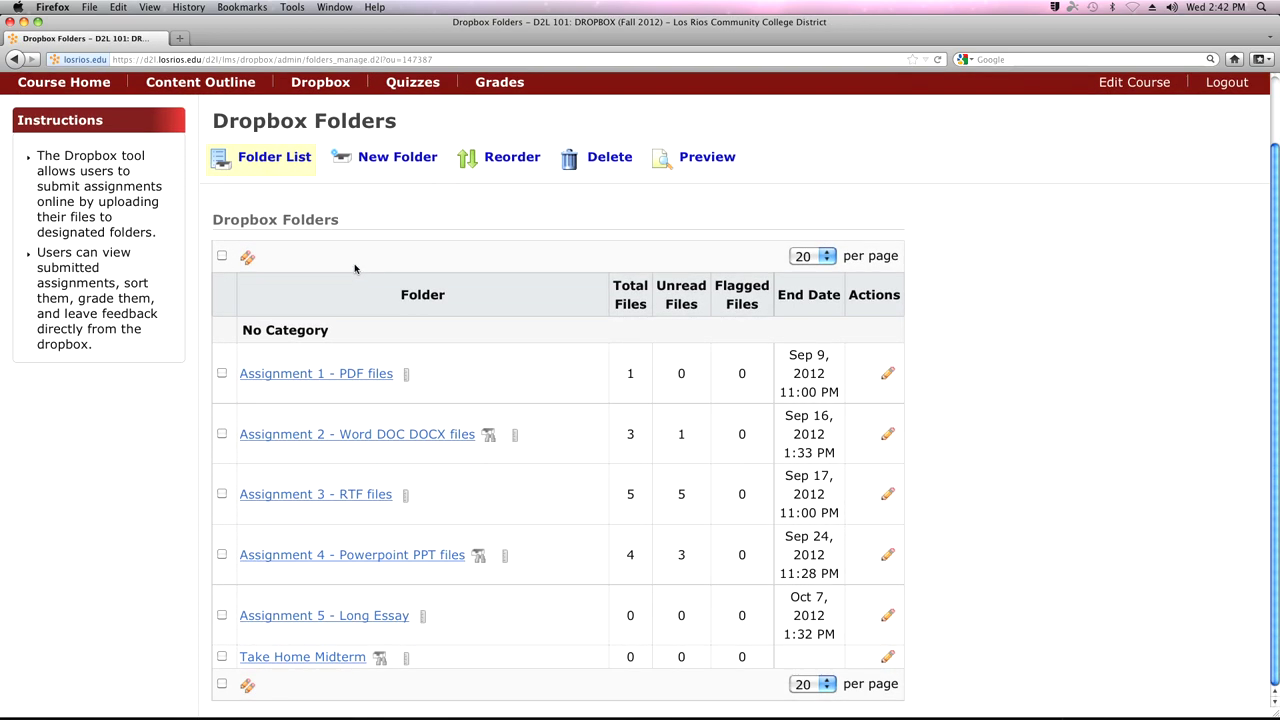
Step: Open the Assignment 2 - Word DOC DOCX files folder and view its list of student submissions
left_click(371, 436)
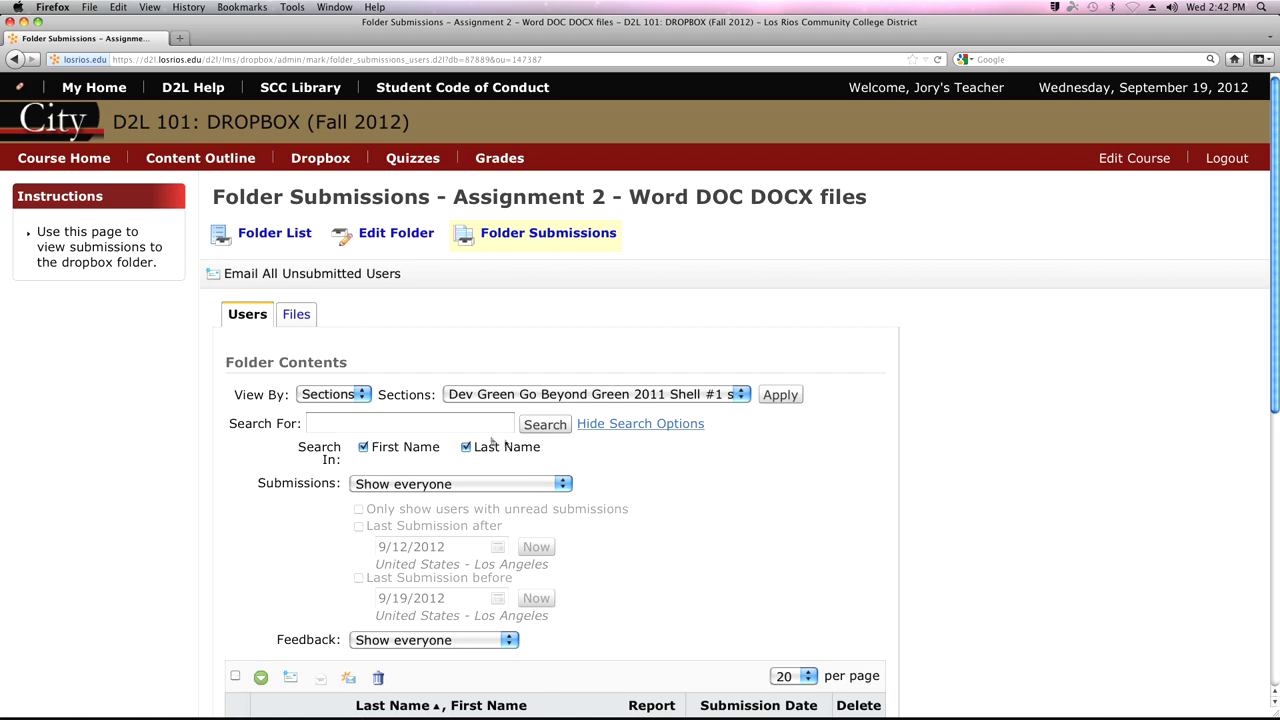
scroll(686, 449, "down", 4)
scroll(680, 315, "down", 5)
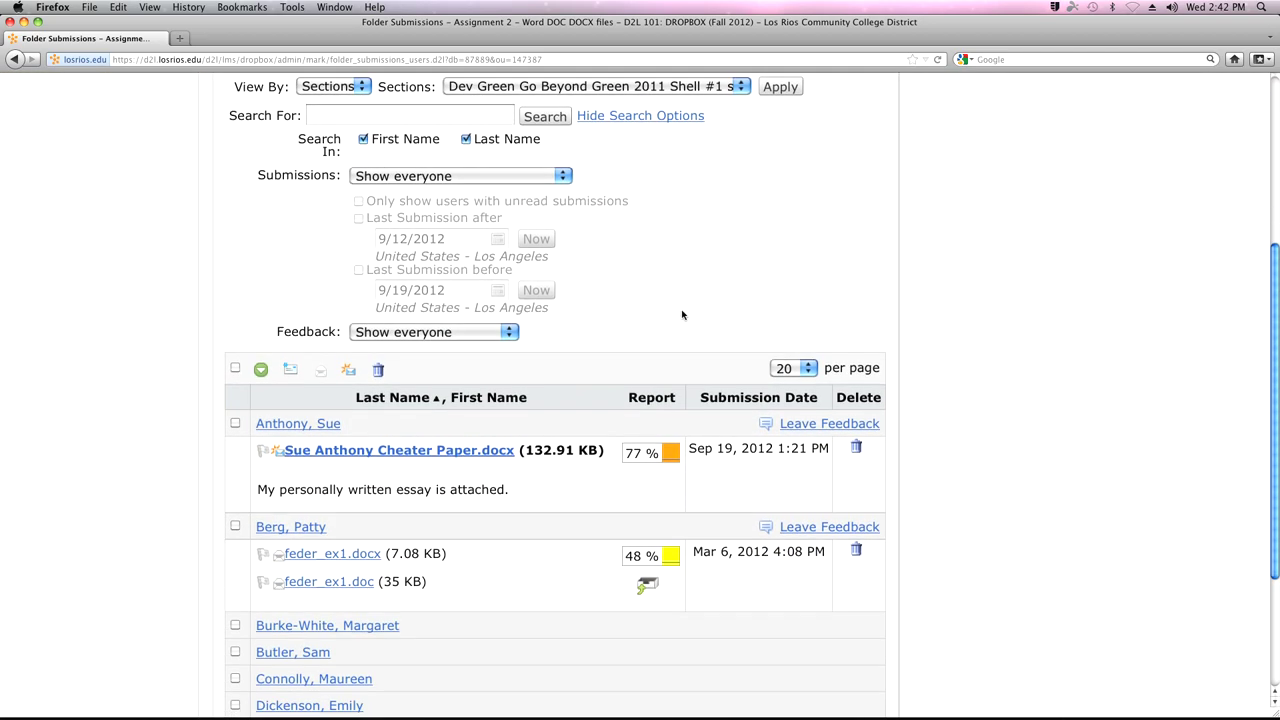
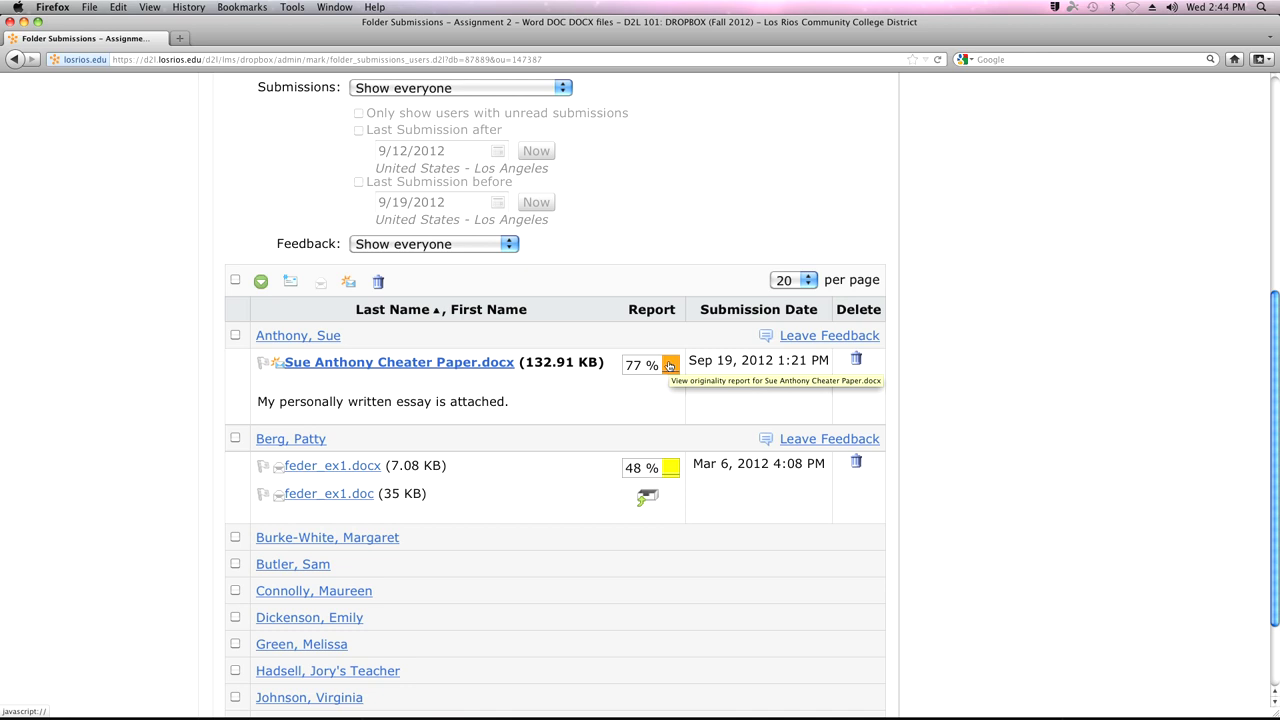
Step: Open the originality report for the student's Cheater Paper.docx, accept the Turnitin user agreement and dismiss the Getting Started message
left_click(670, 365)
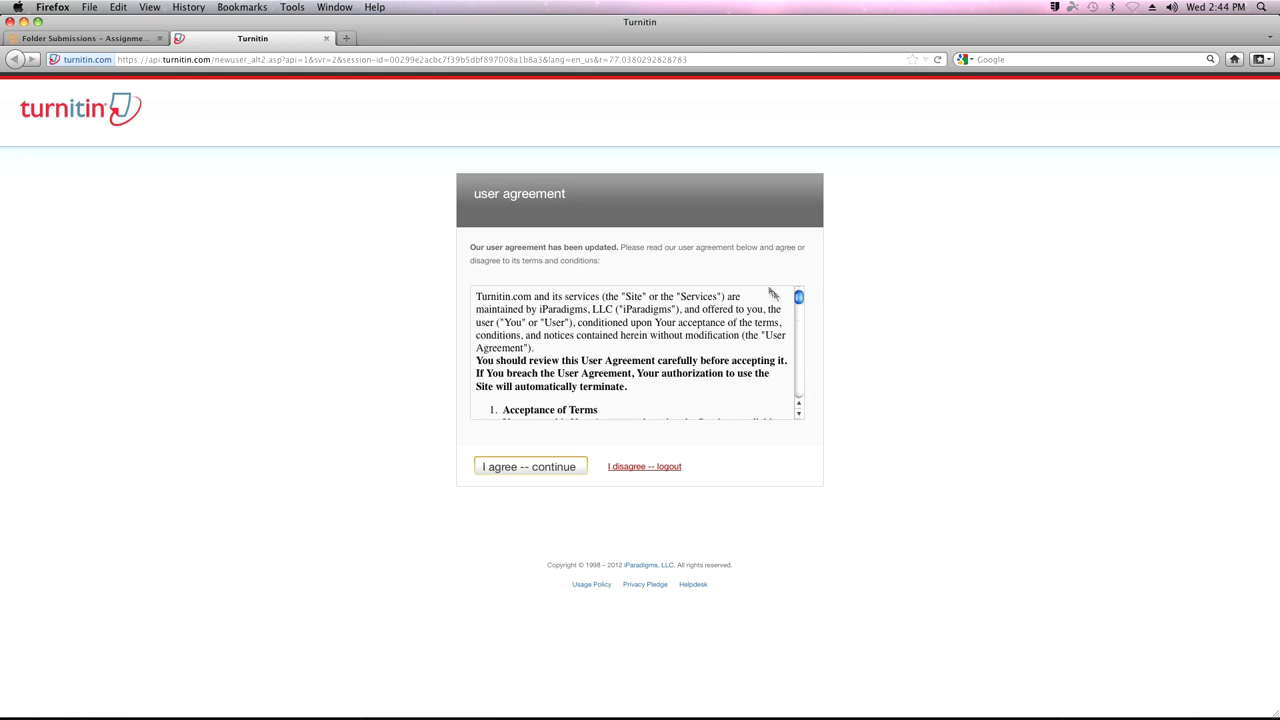
scroll(768, 290, "down", 1)
left_click_drag(797, 297, 797, 313)
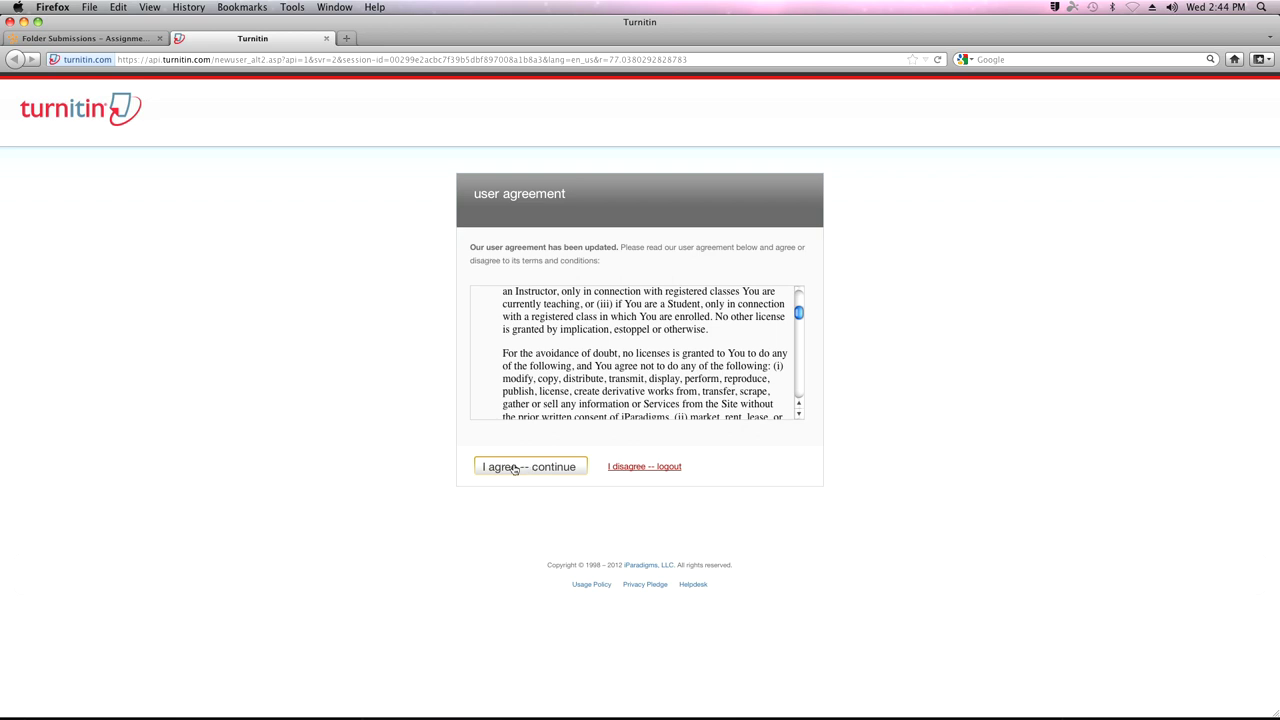
left_click(521, 471)
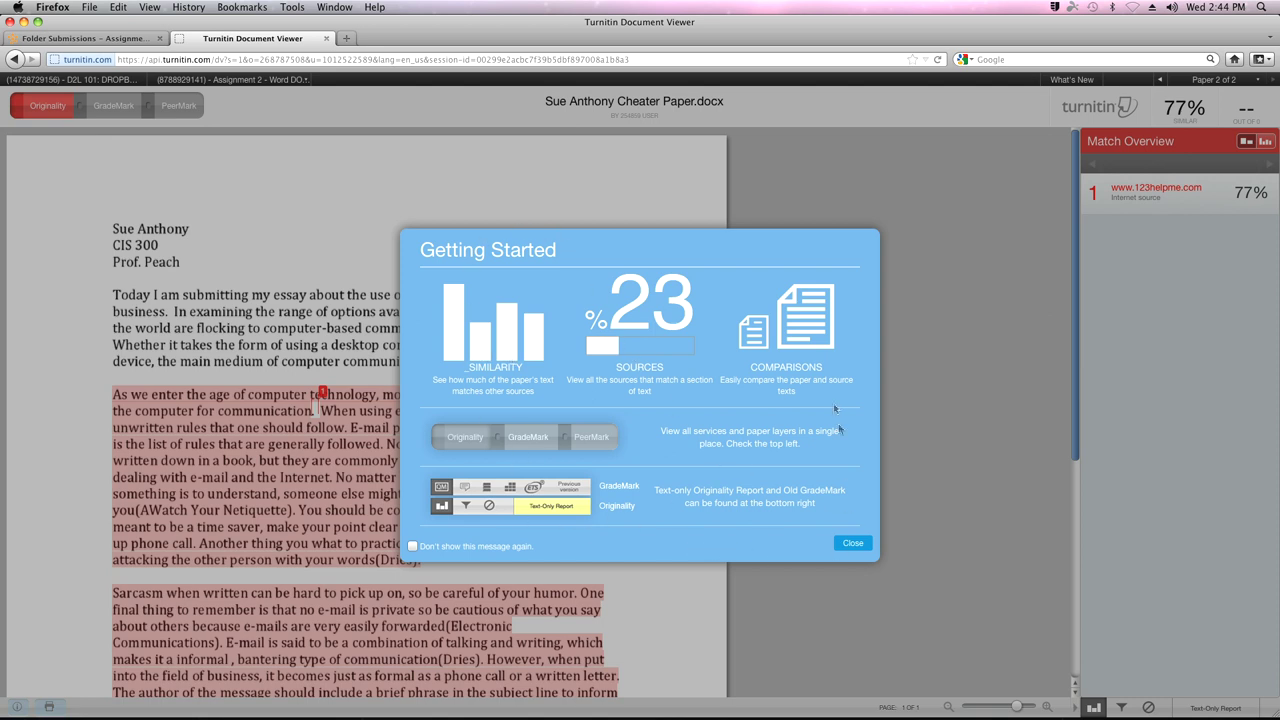
left_click(848, 543)
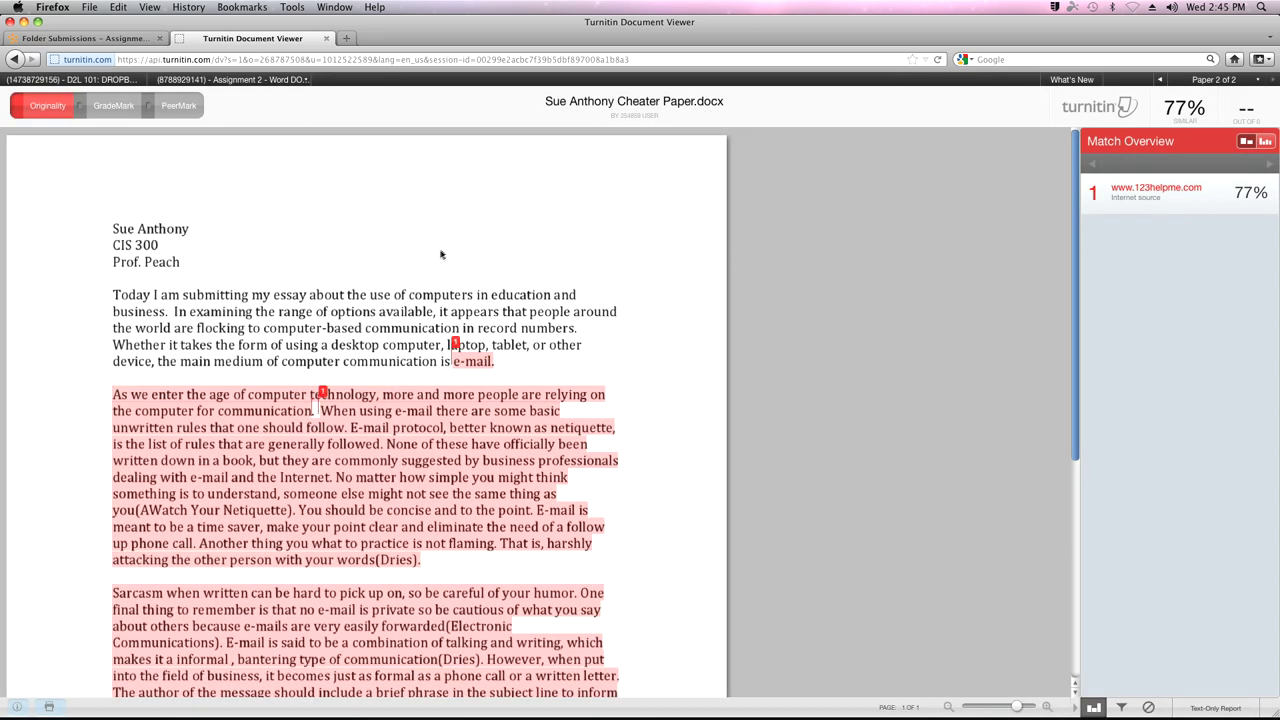
scroll(440, 254, "down", 2)
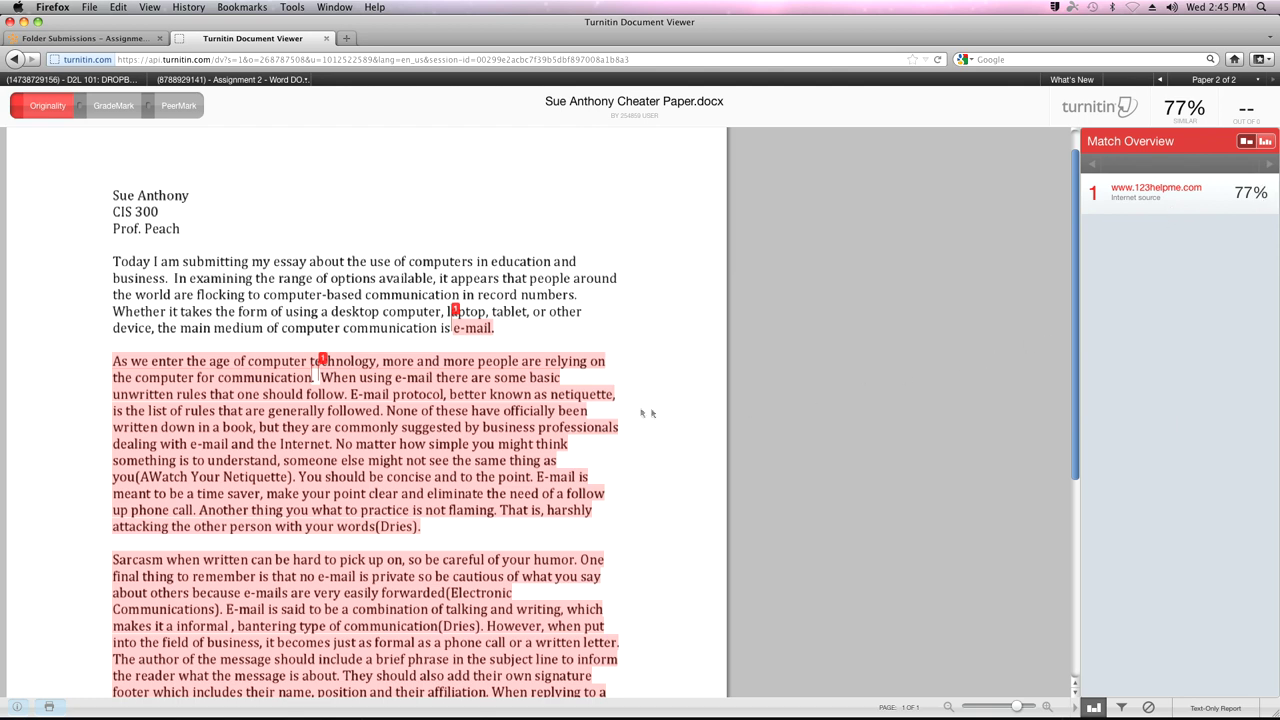
left_click(452, 394)
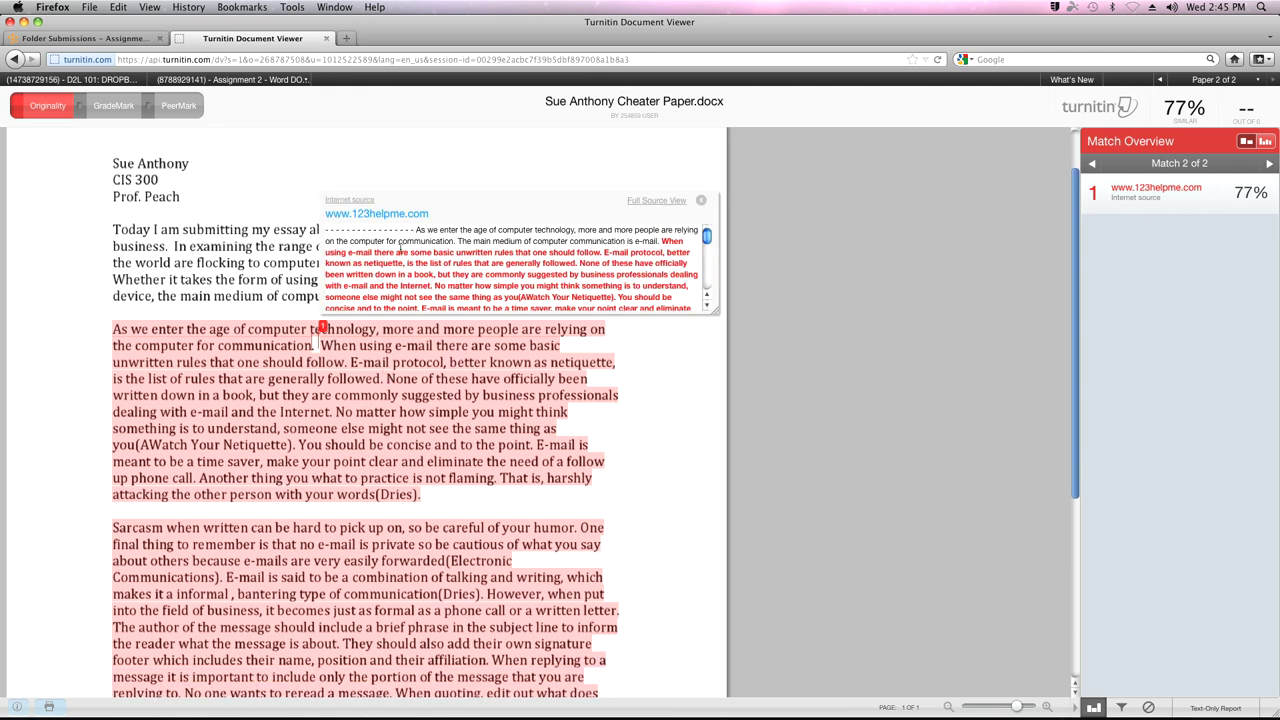
scroll(474, 245, "down", 10)
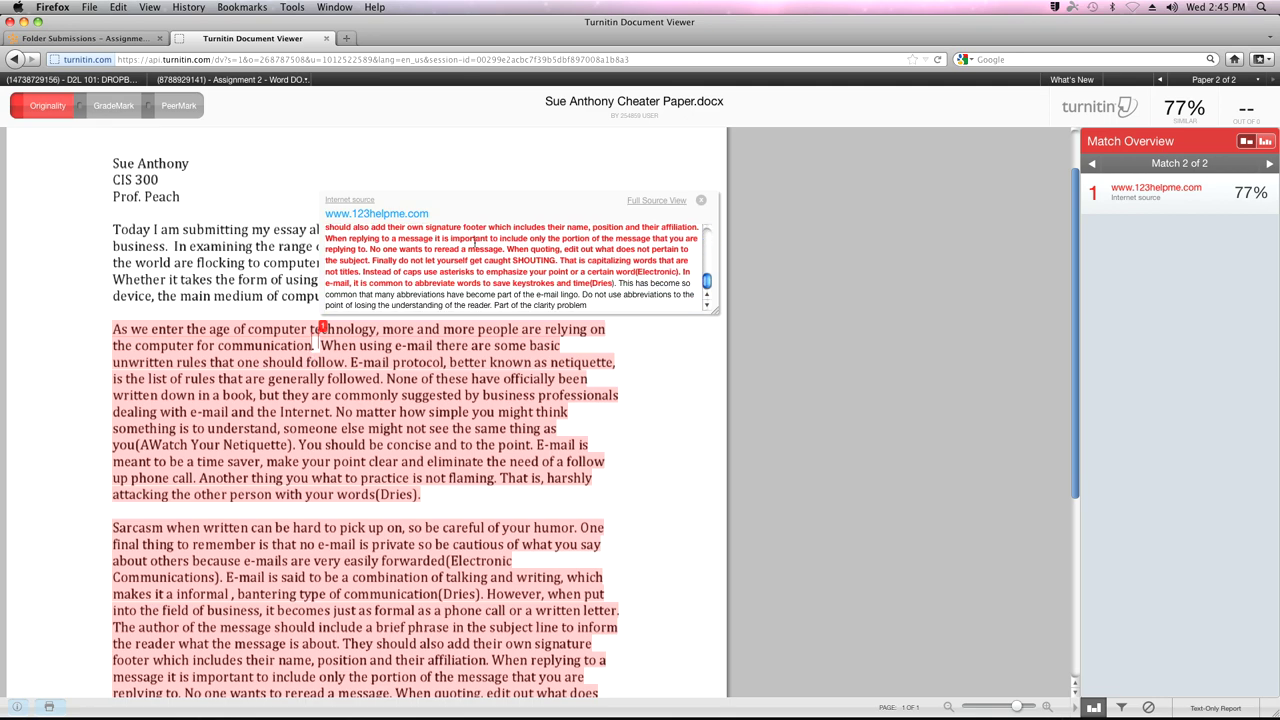
scroll(474, 240, "up", 1)
scroll(474, 240, "down", 1)
left_click(701, 200)
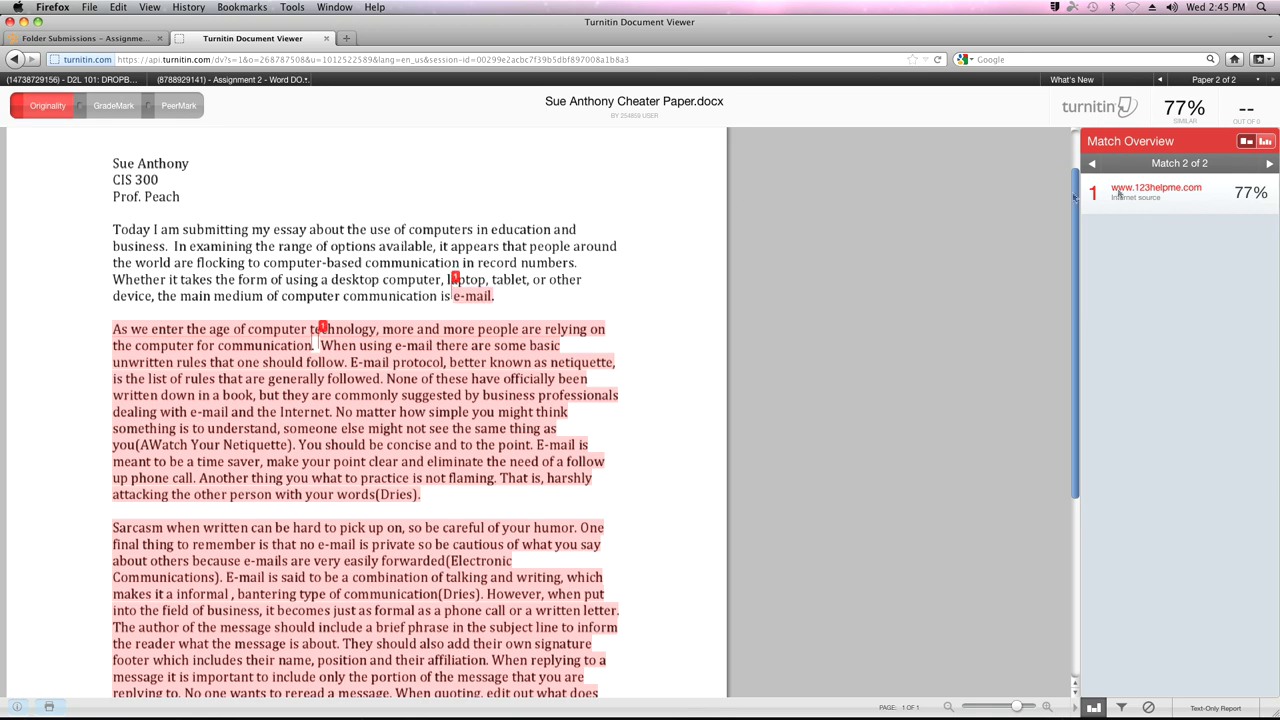
left_click(1264, 195)
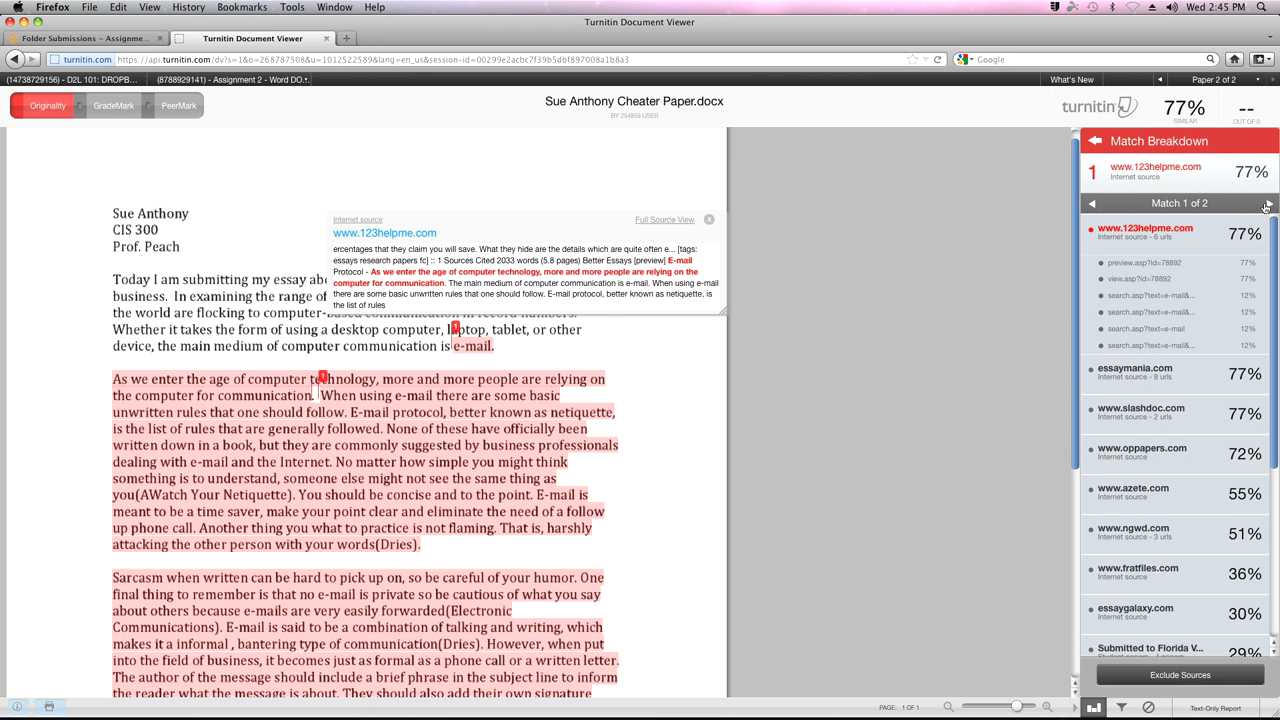
scroll(1203, 238, "down", 1)
scroll(1203, 238, "down", 5)
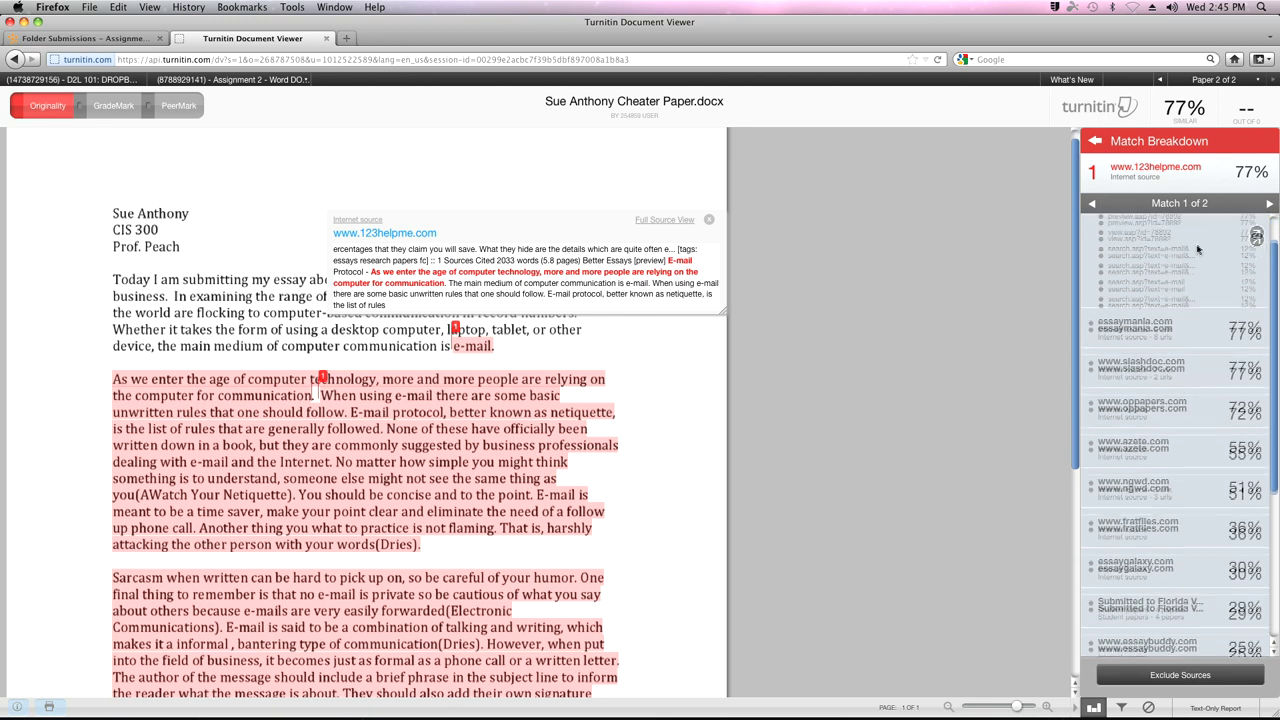
scroll(1191, 268, "down", 3)
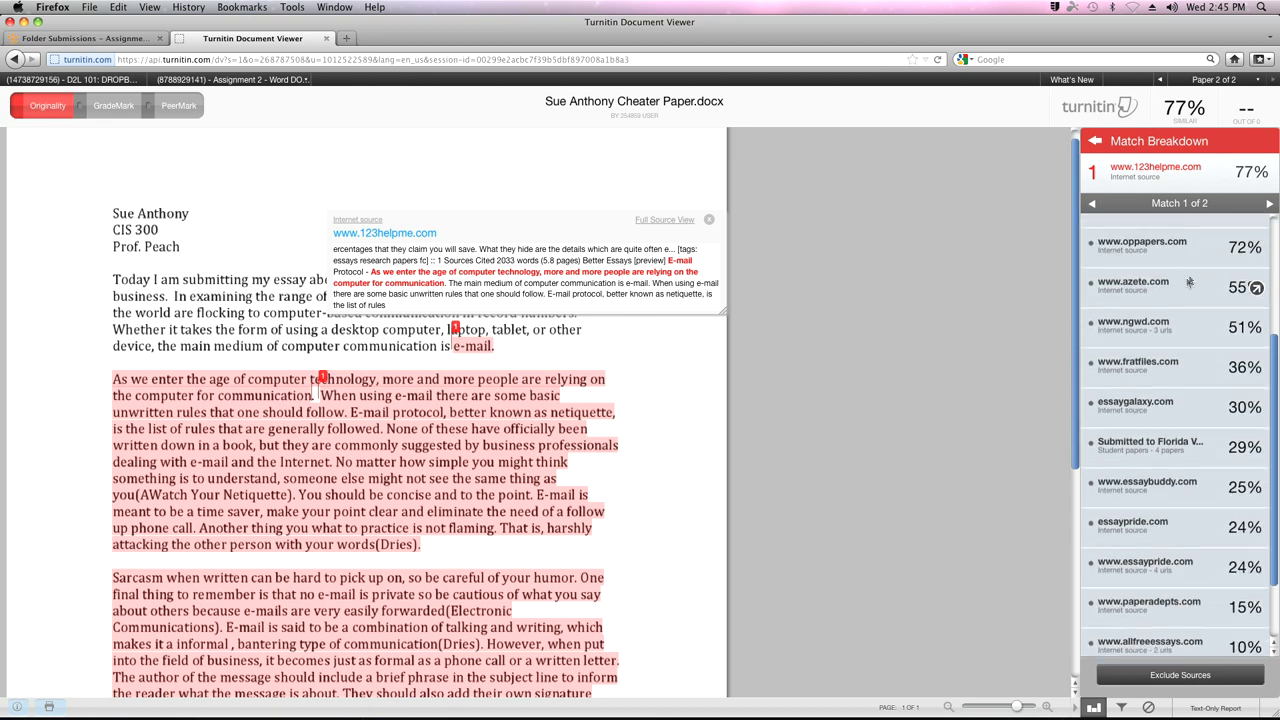
scroll(1150, 508, "down", 2)
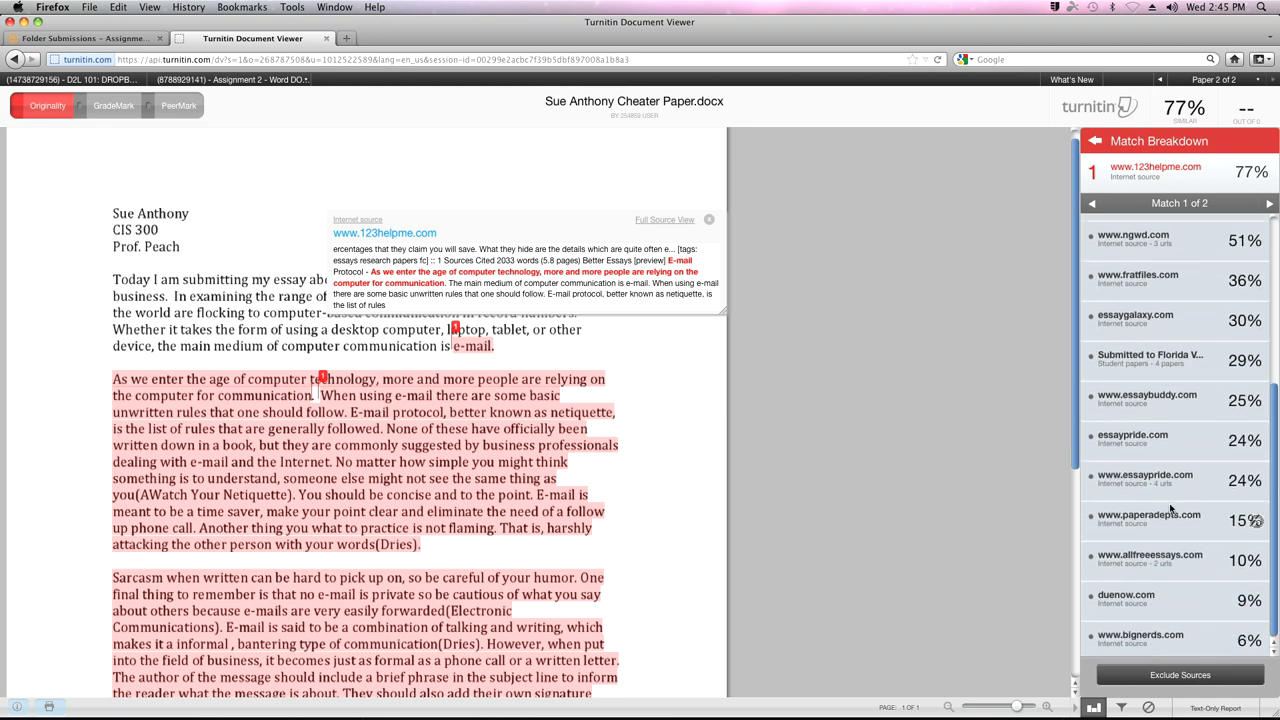
scroll(1165, 503, "up", 3)
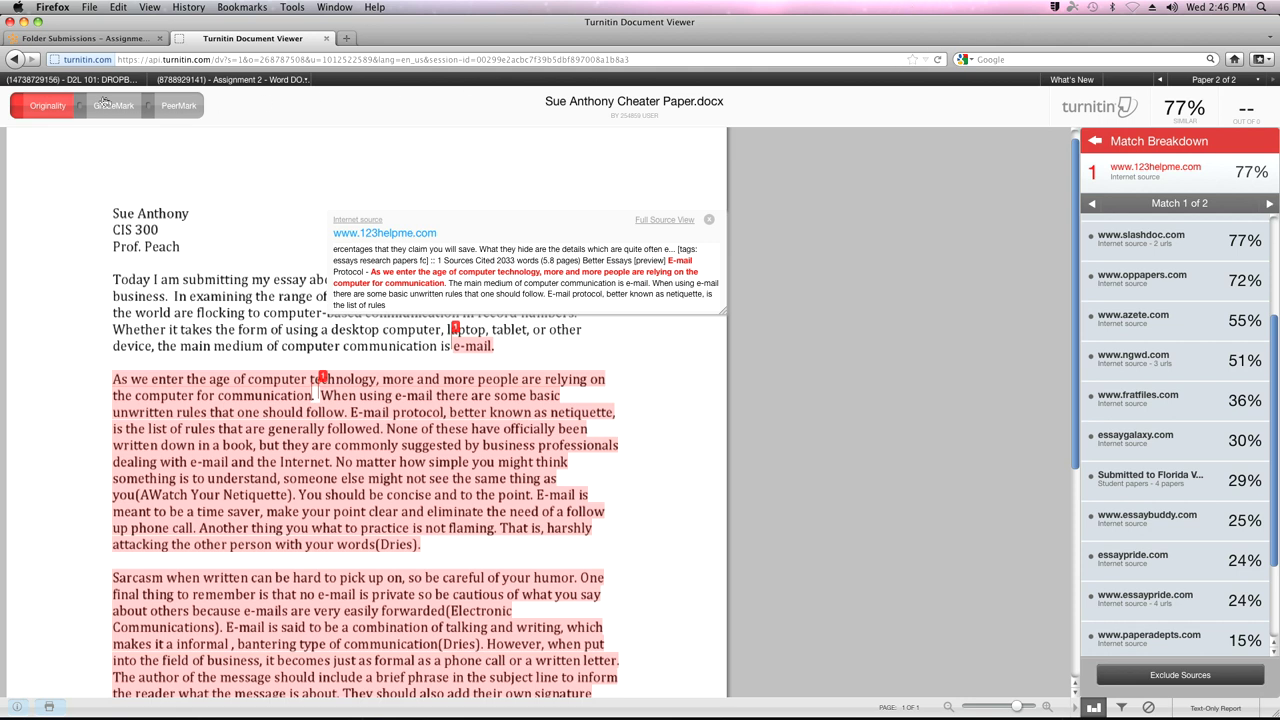
left_click(326, 40)
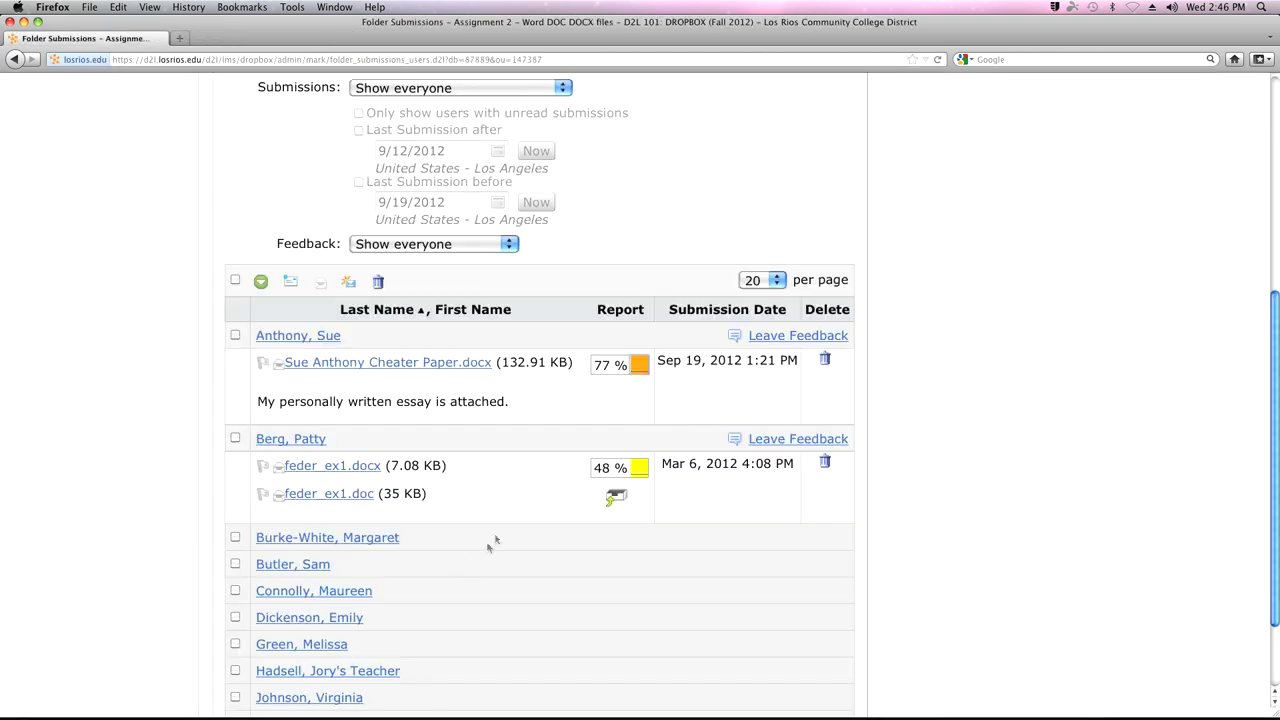
Step: Open the Leave Feedback page for the Cheater Paper.docx submission and view the document beside the evaluation fields
key("super+plus")
key("super+plus")
scroll(527, 502, "down", 1)
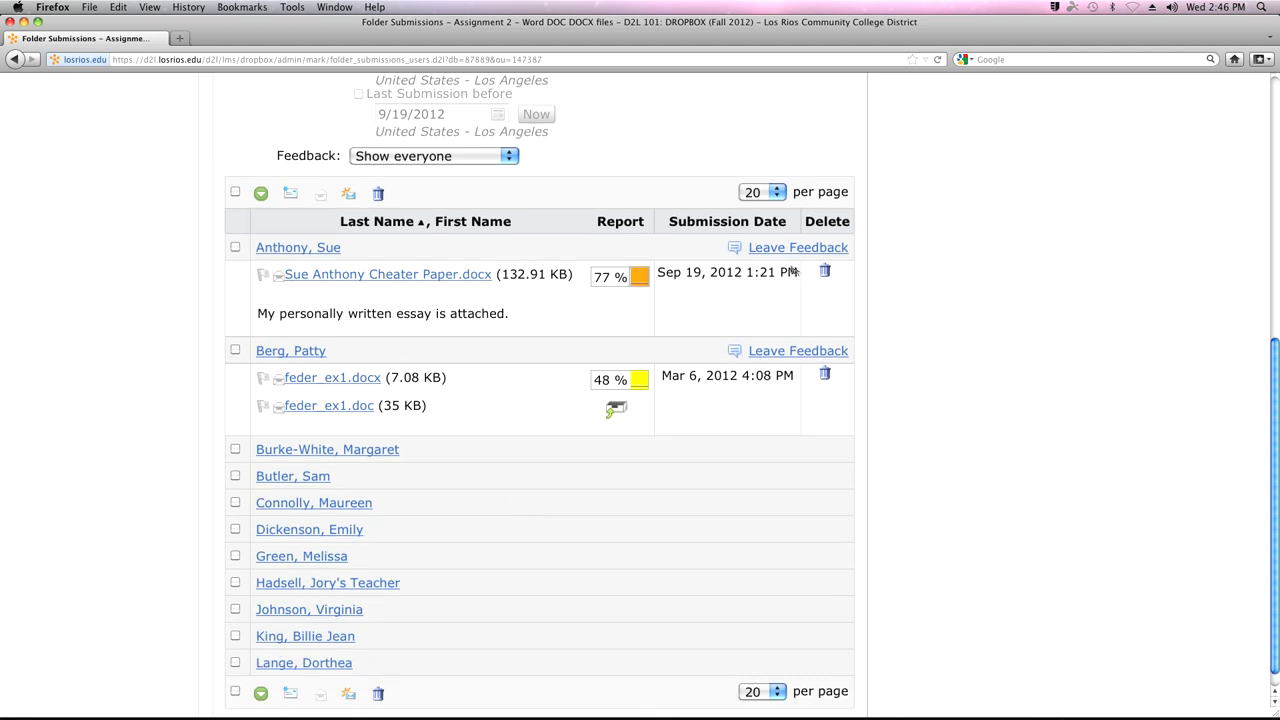
left_click(825, 249)
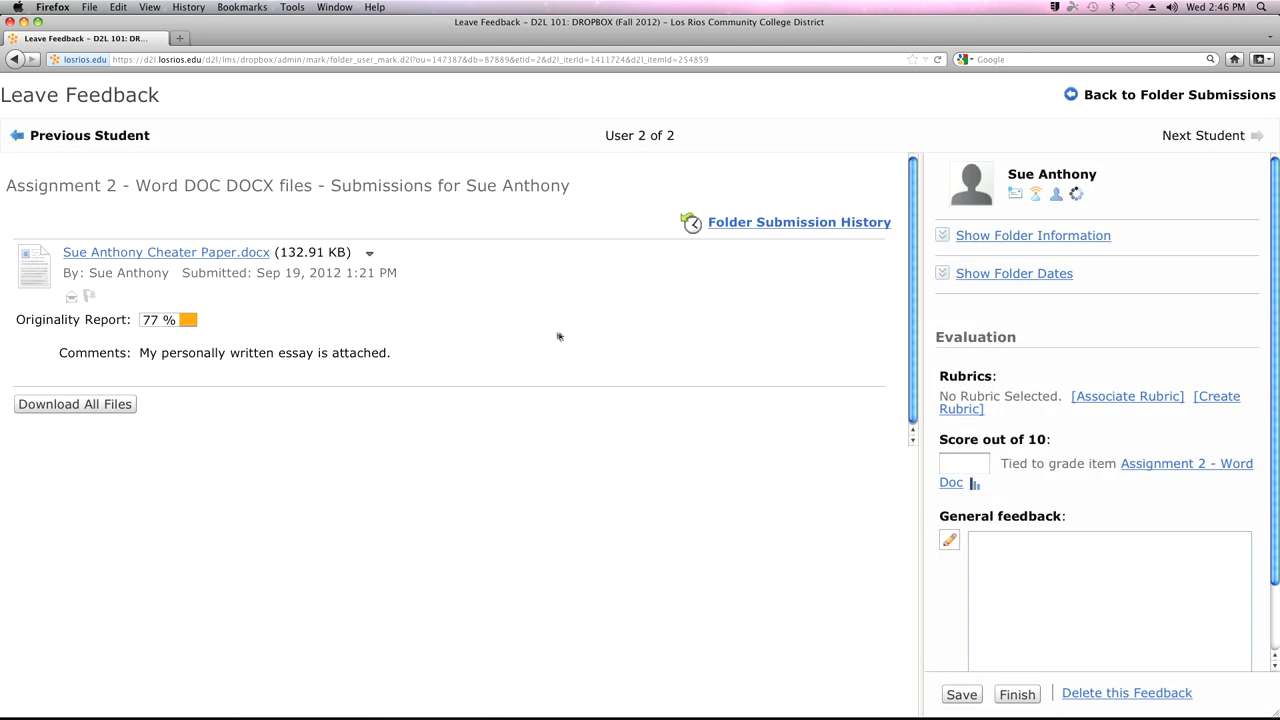
left_click(369, 257)
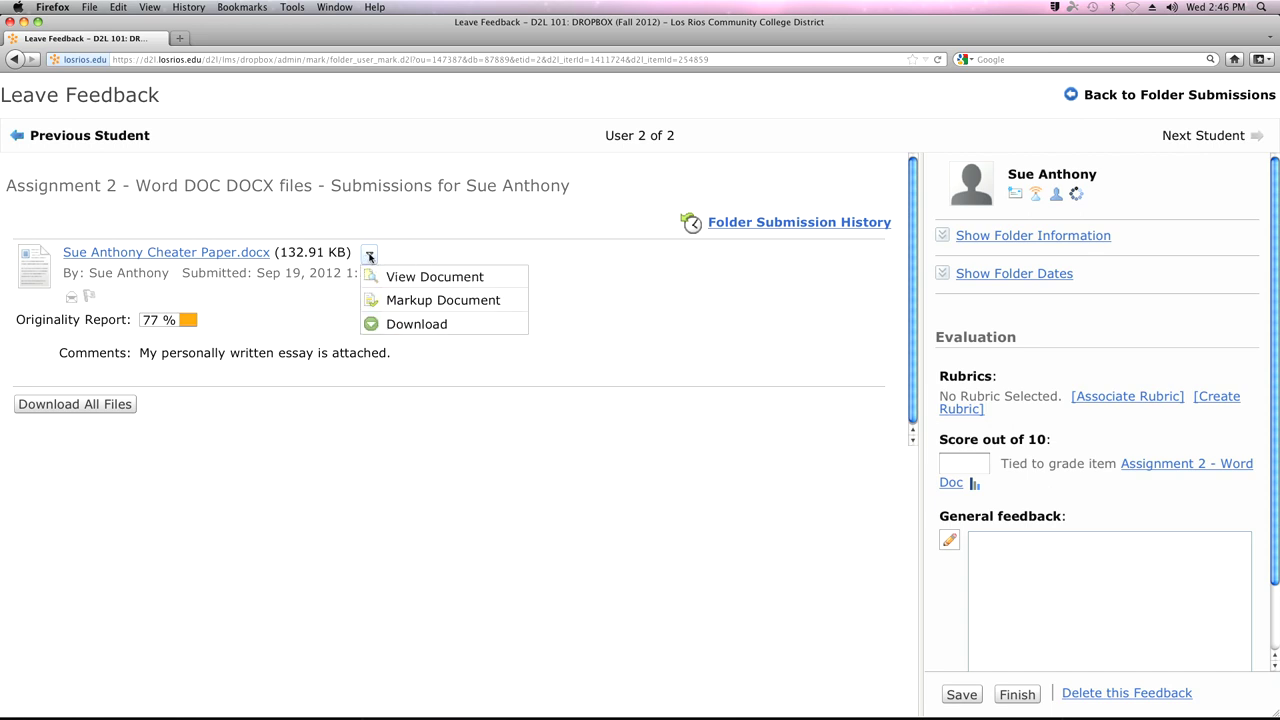
left_click(420, 278)
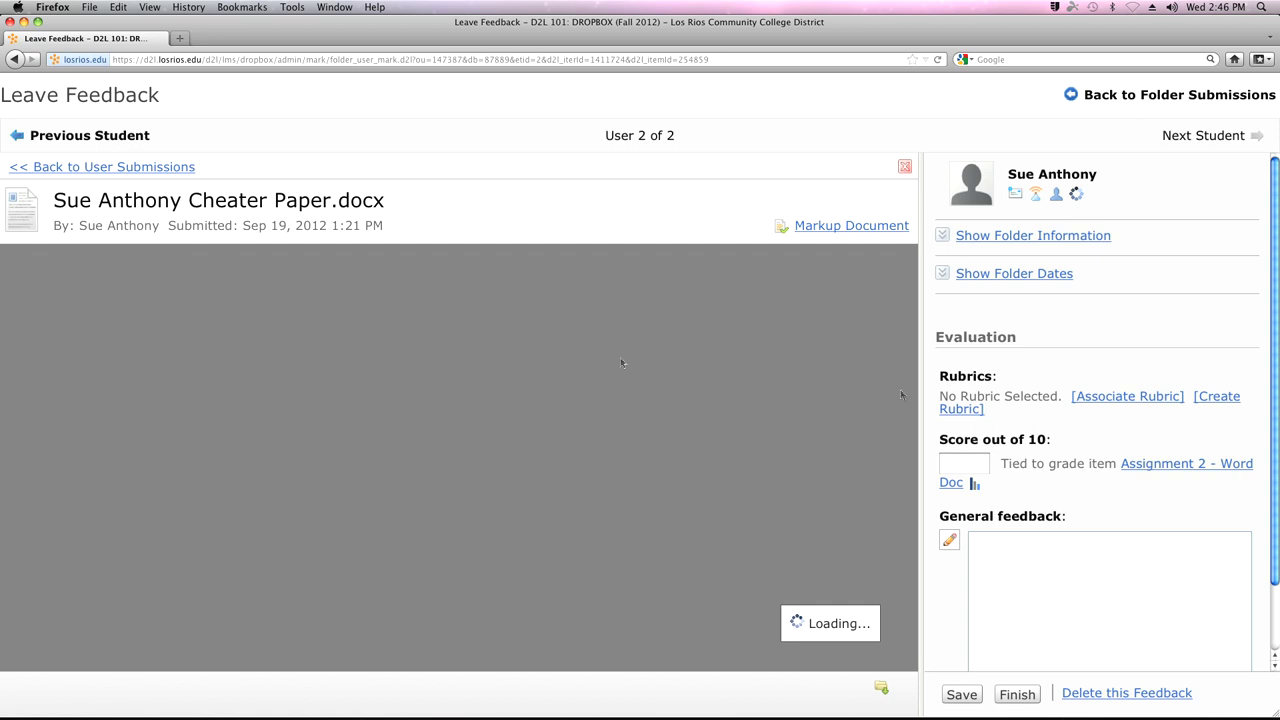
scroll(1168, 303, "down", 3)
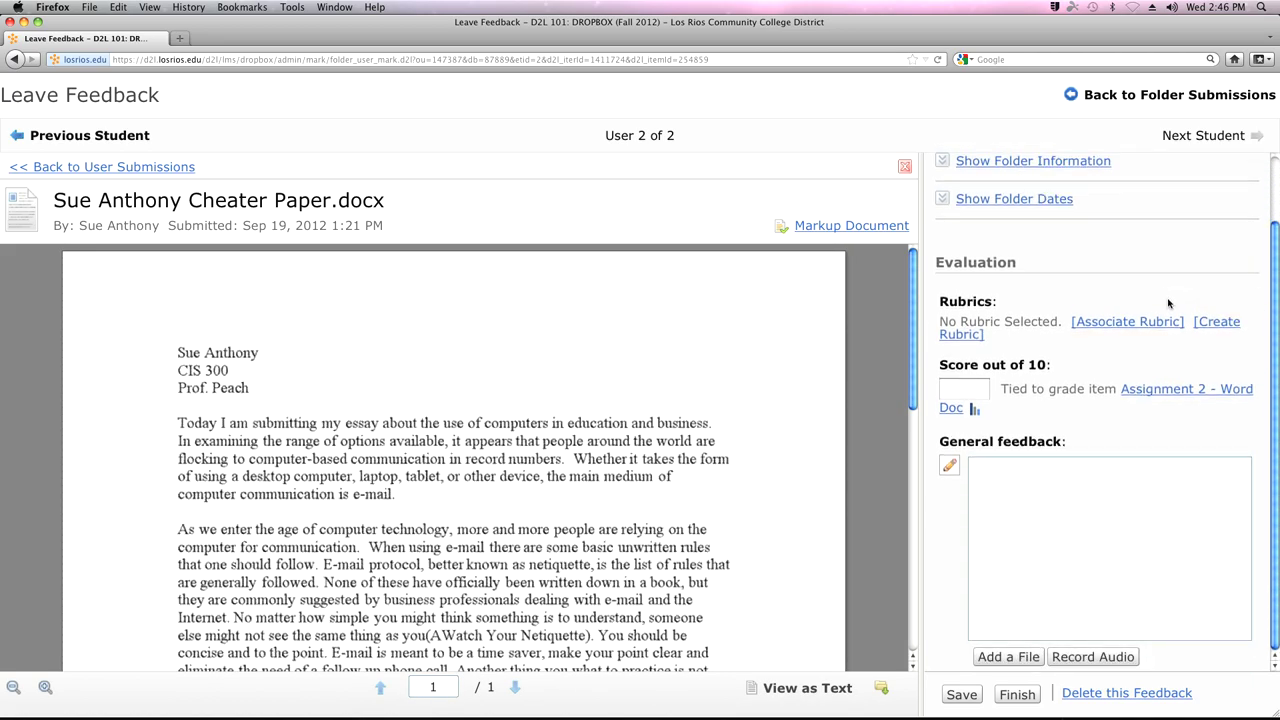
Step: Read through the Cheater Paper.docx submission and set its score to 0 out of 10
scroll(610, 421, "down", 1)
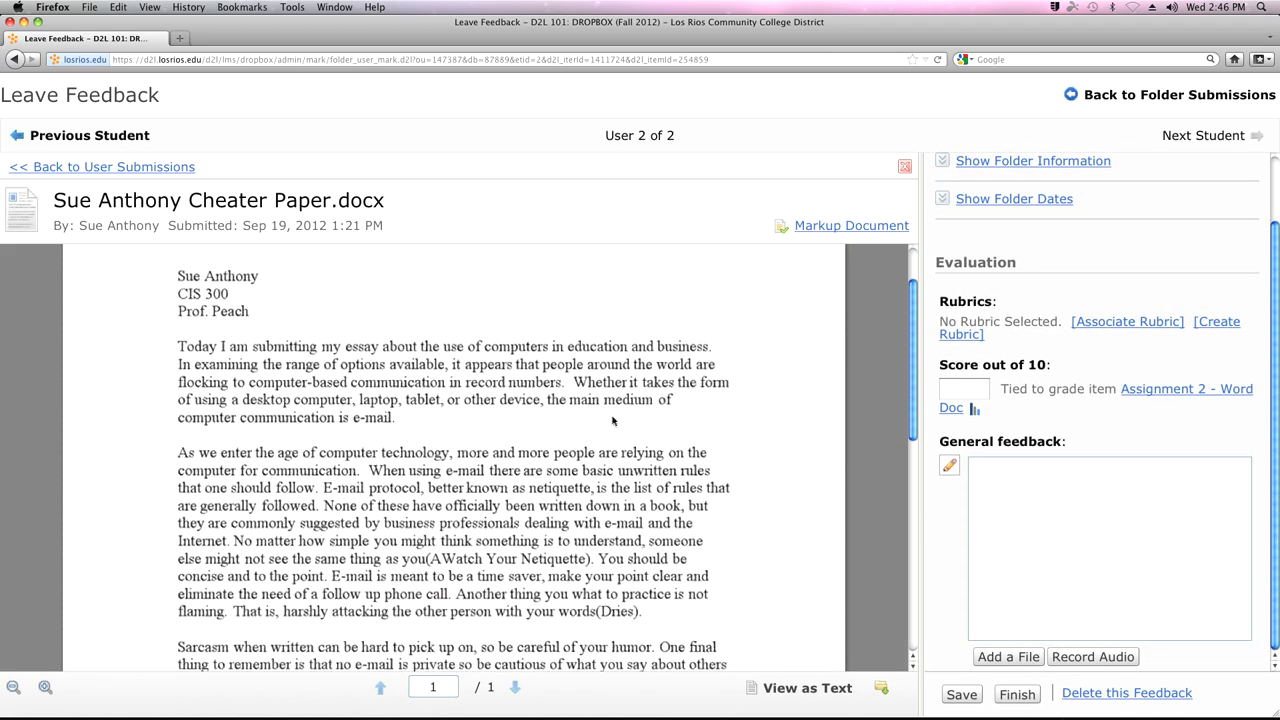
scroll(612, 421, "down", 3)
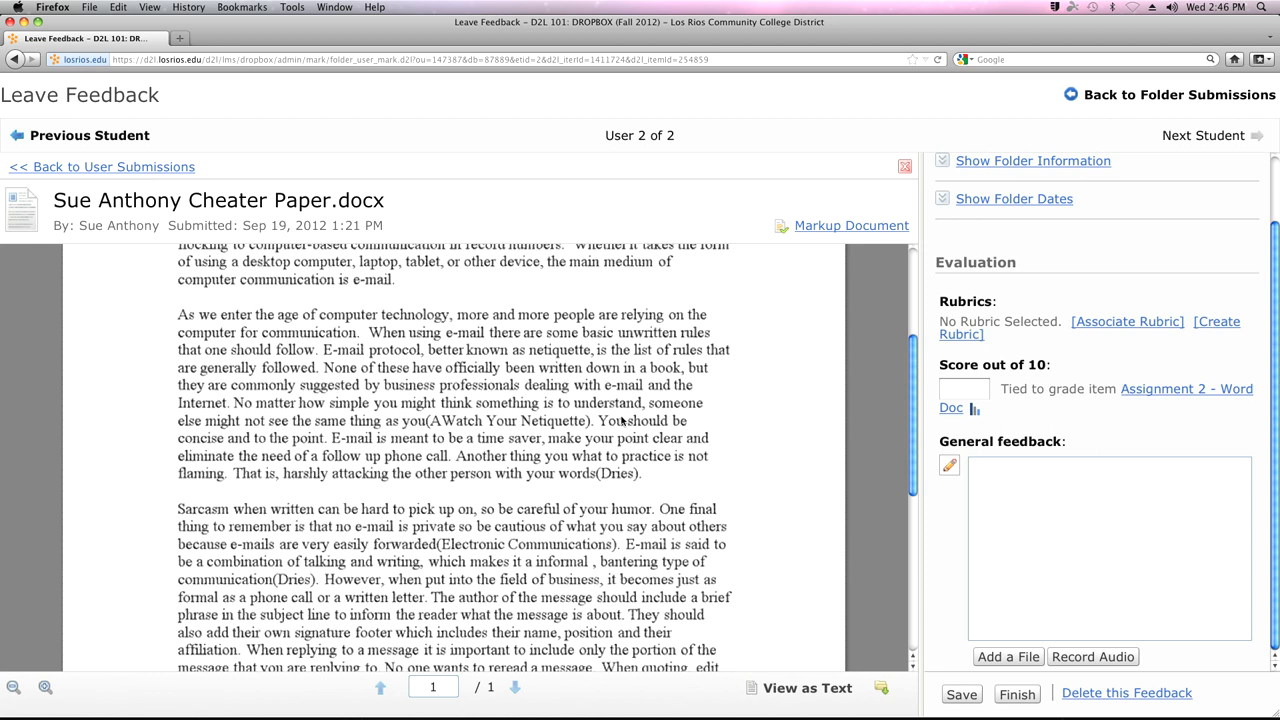
scroll(655, 405, "up", 5)
left_click(942, 391)
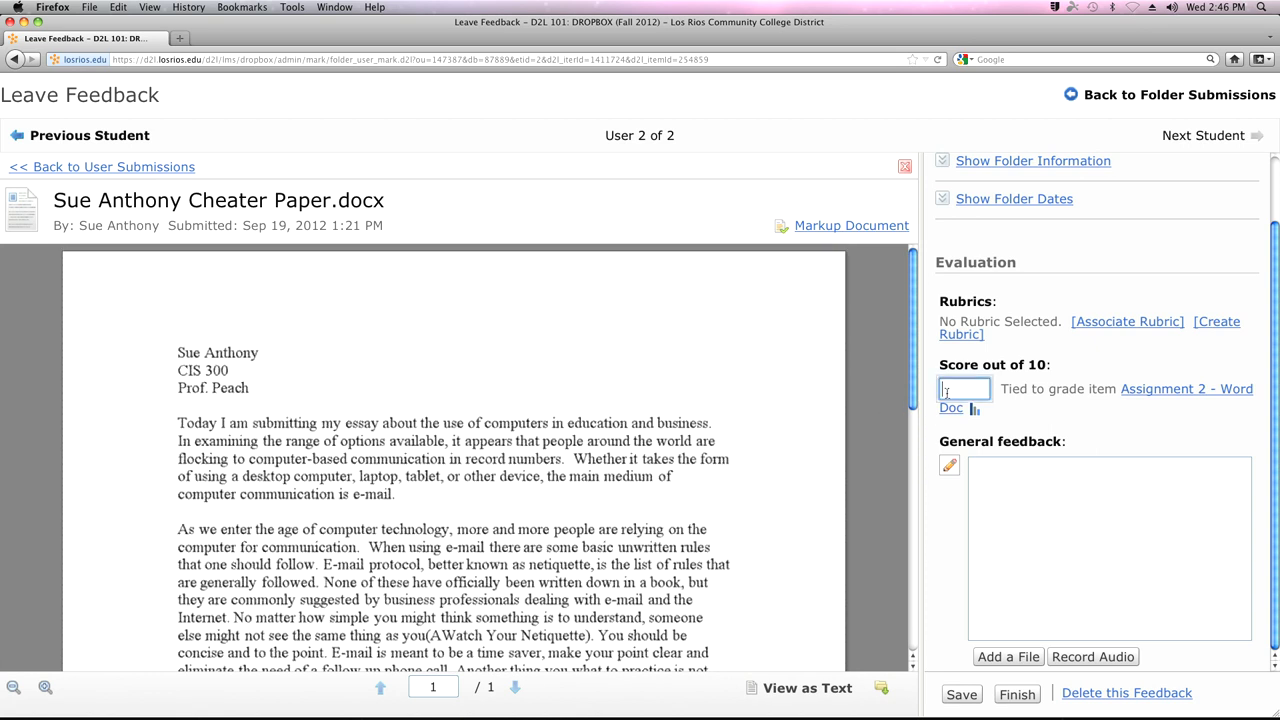
type("0")
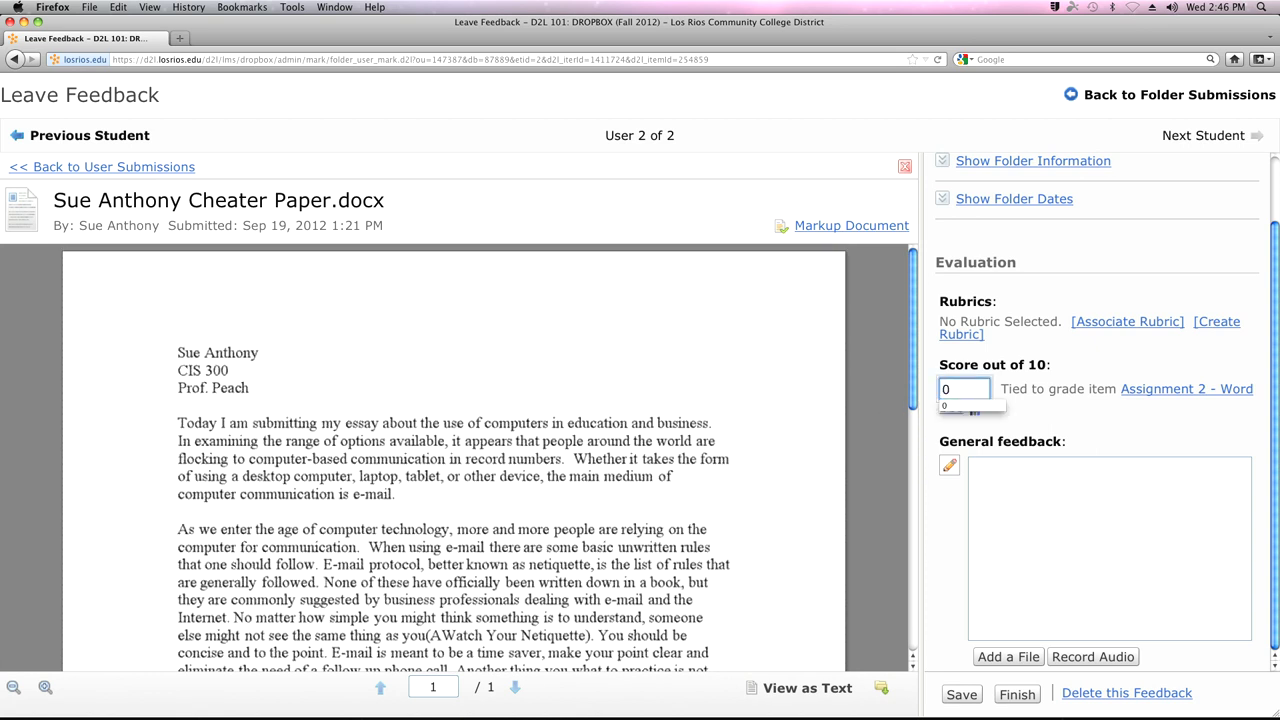
Step: Write the general feedback "Please contact me regarding your assignment." and finish the evaluation
left_click(1008, 472)
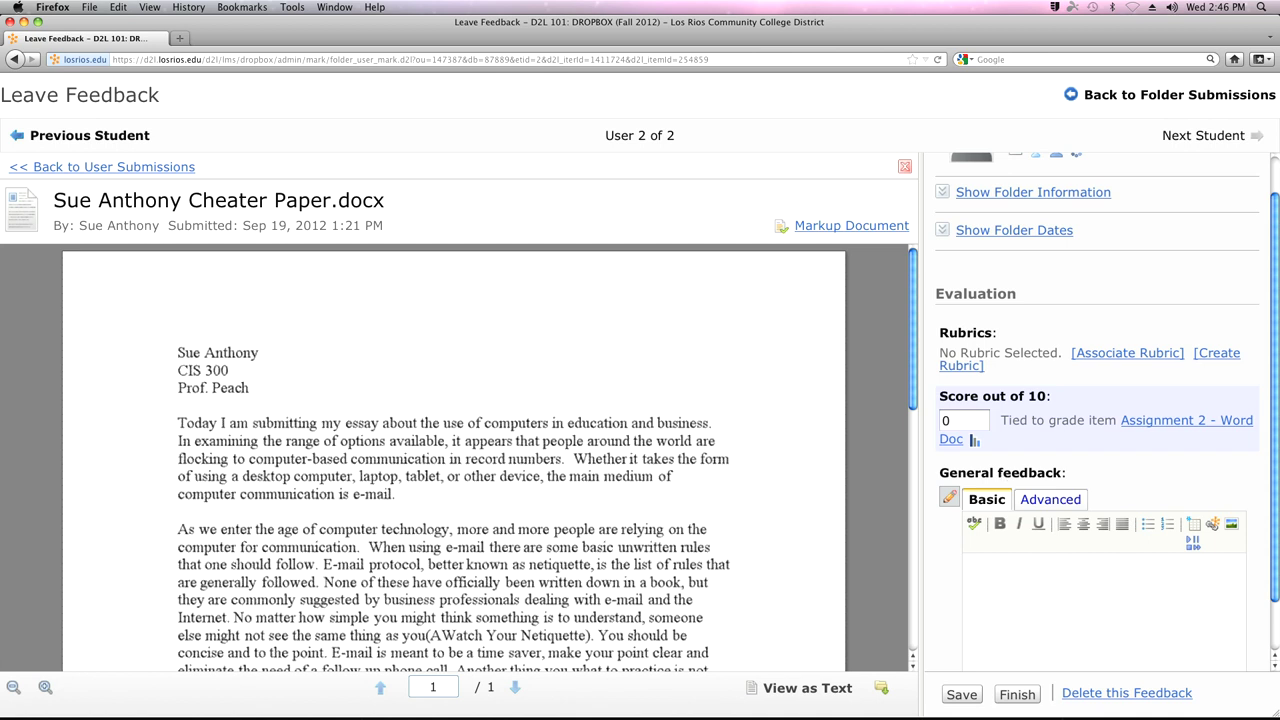
left_click(1069, 591)
type("Please contact me re")
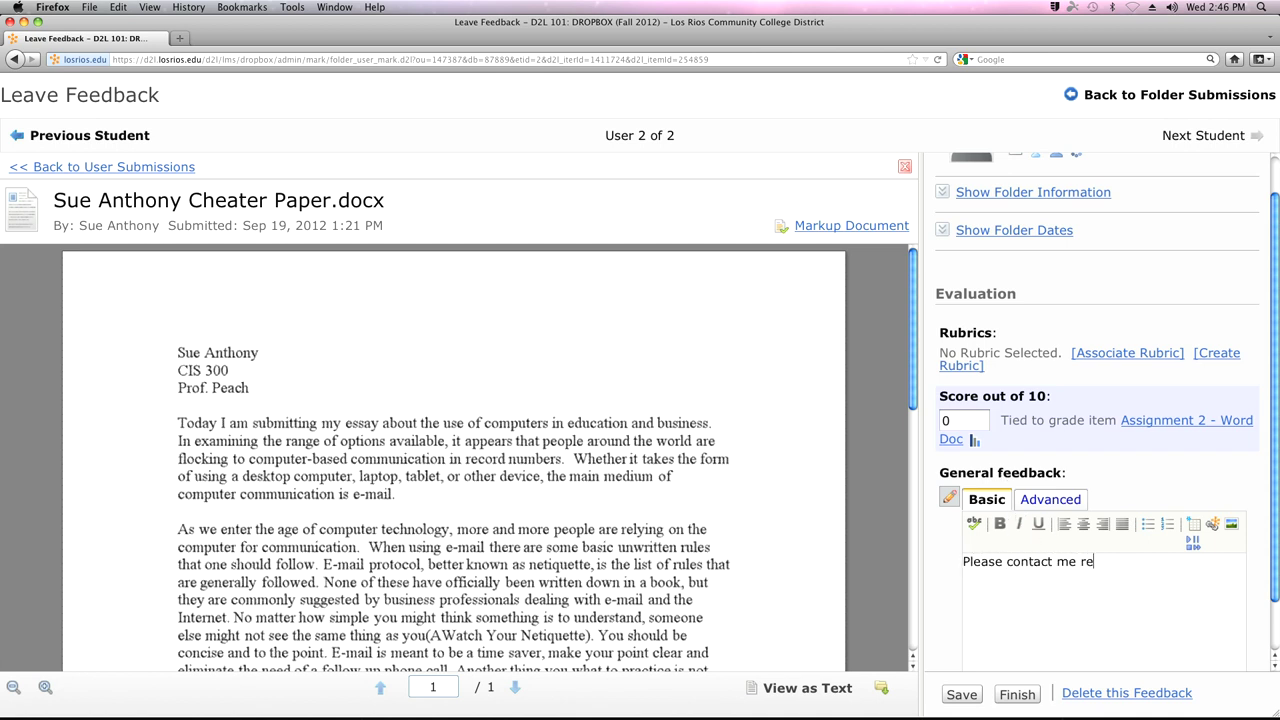
type("garding your assignment.")
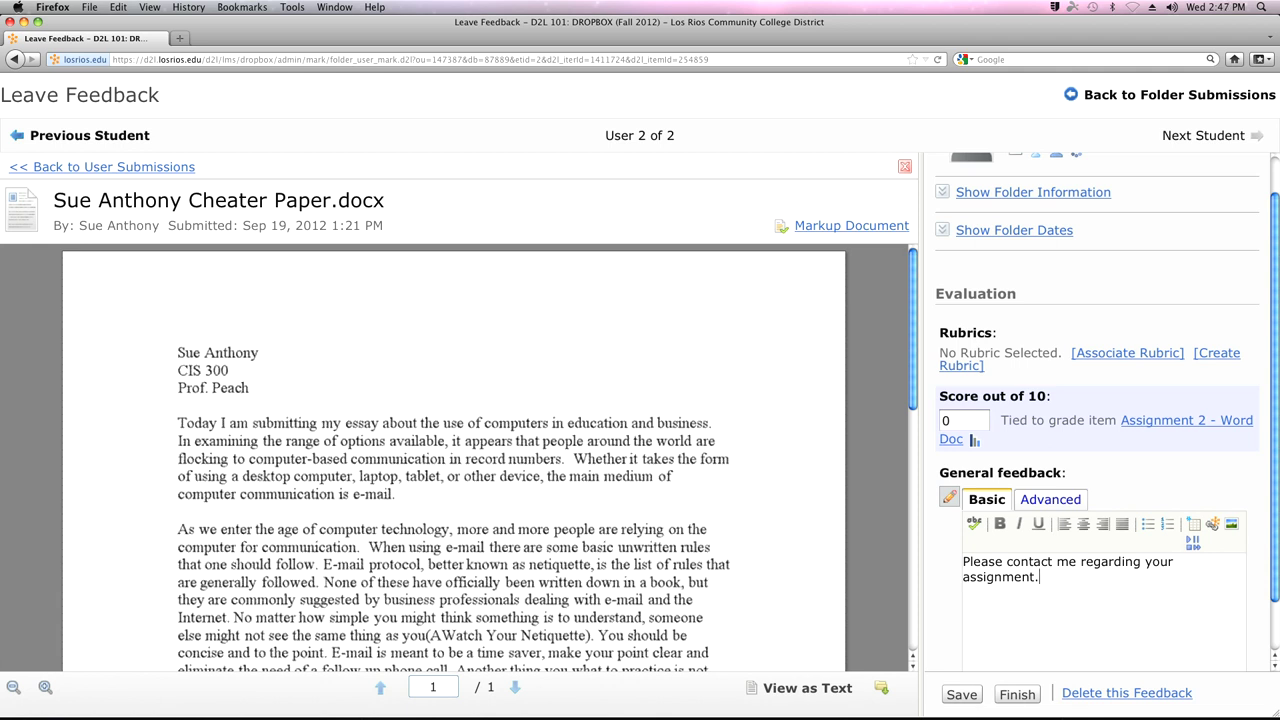
scroll(1093, 600, "down", 1)
left_click(1009, 704)
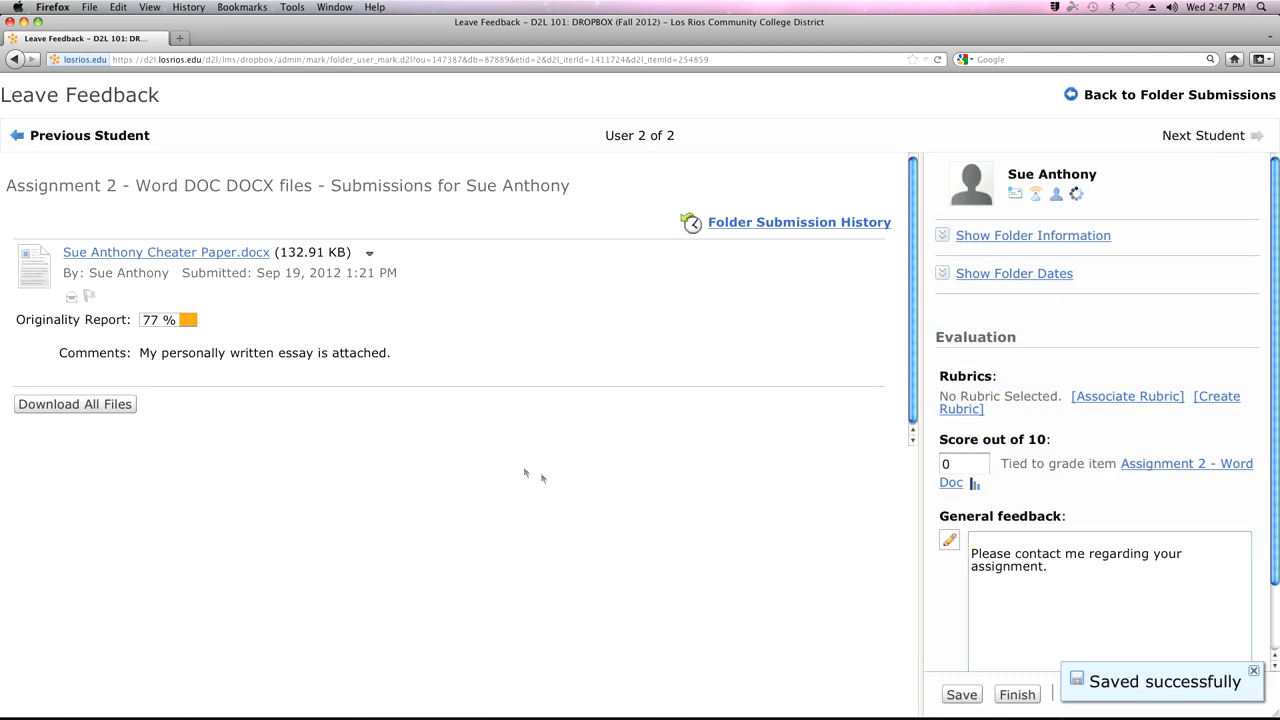
Step: Try to open Cheater Paper.docx for markup, close the Turnitin page and check the file's available actions again
left_click(370, 255)
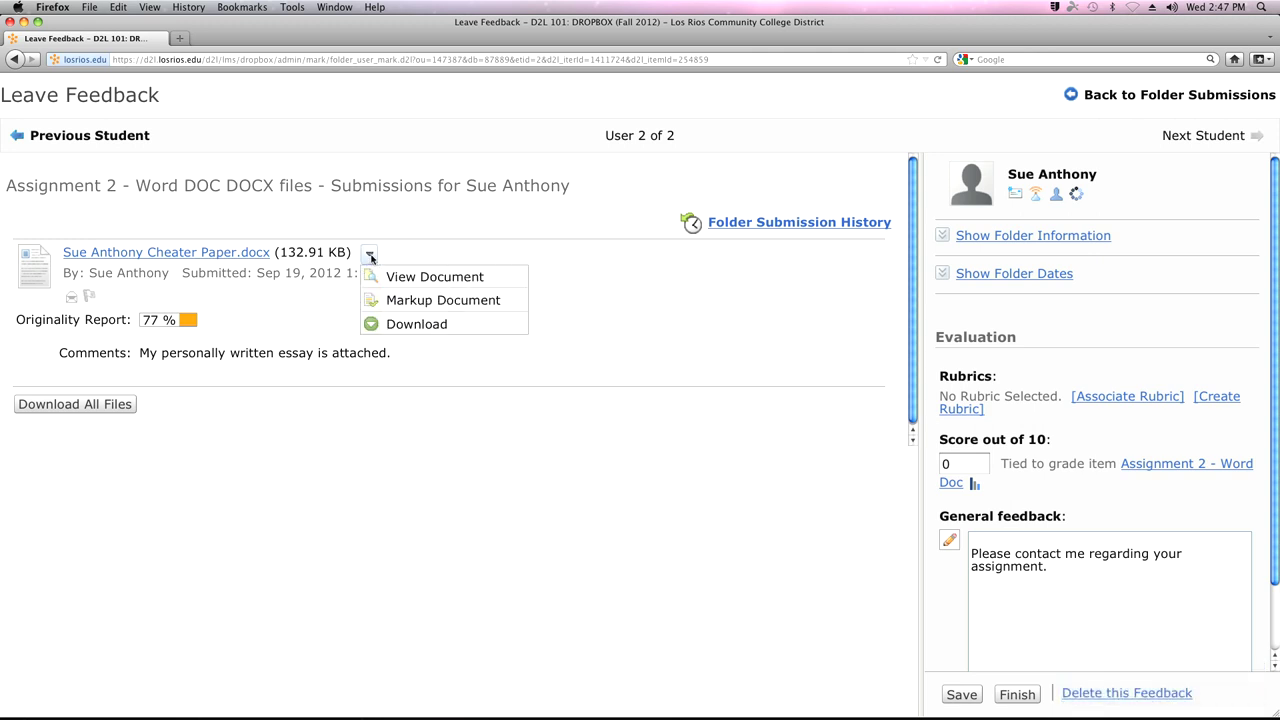
left_click(378, 303)
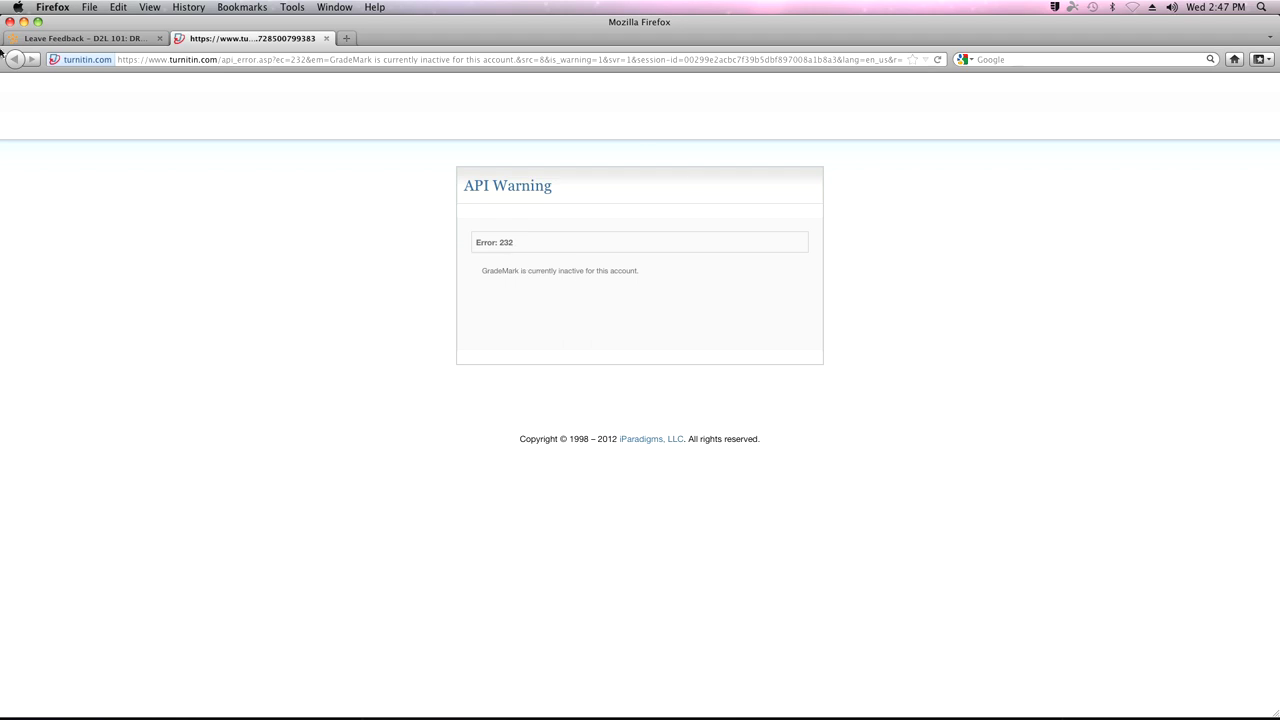
left_click(325, 39)
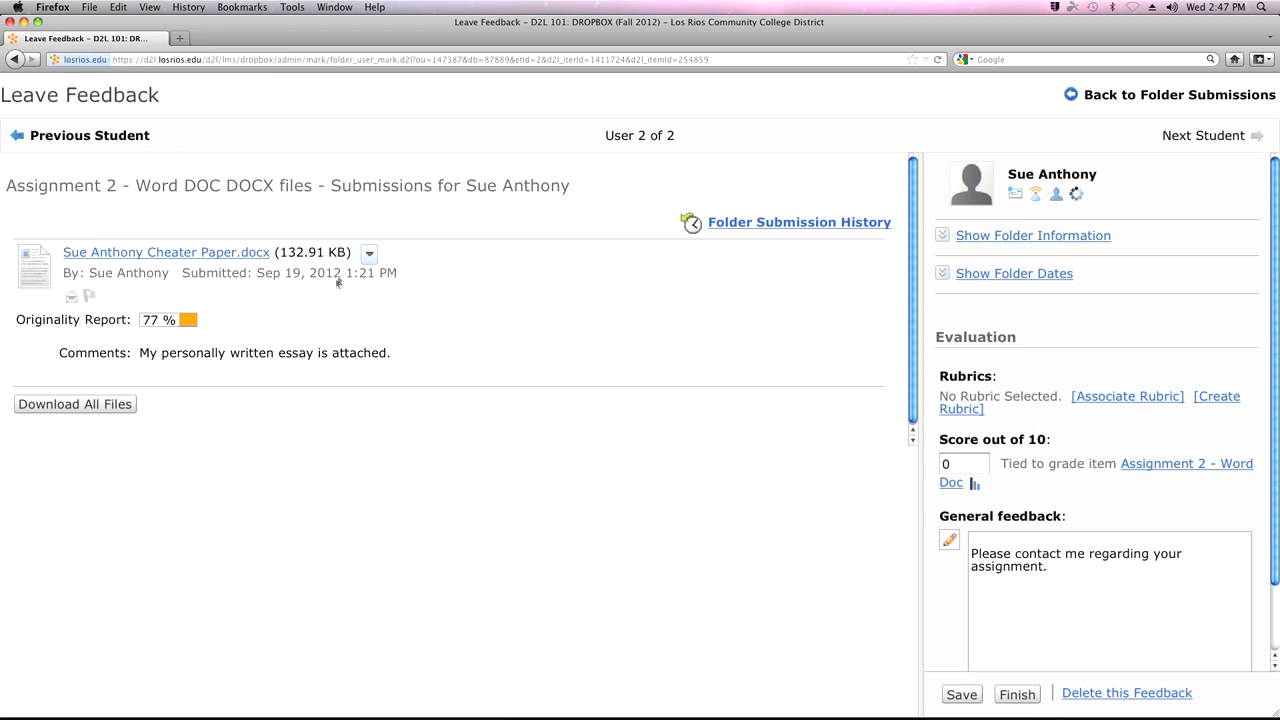
left_click(367, 256)
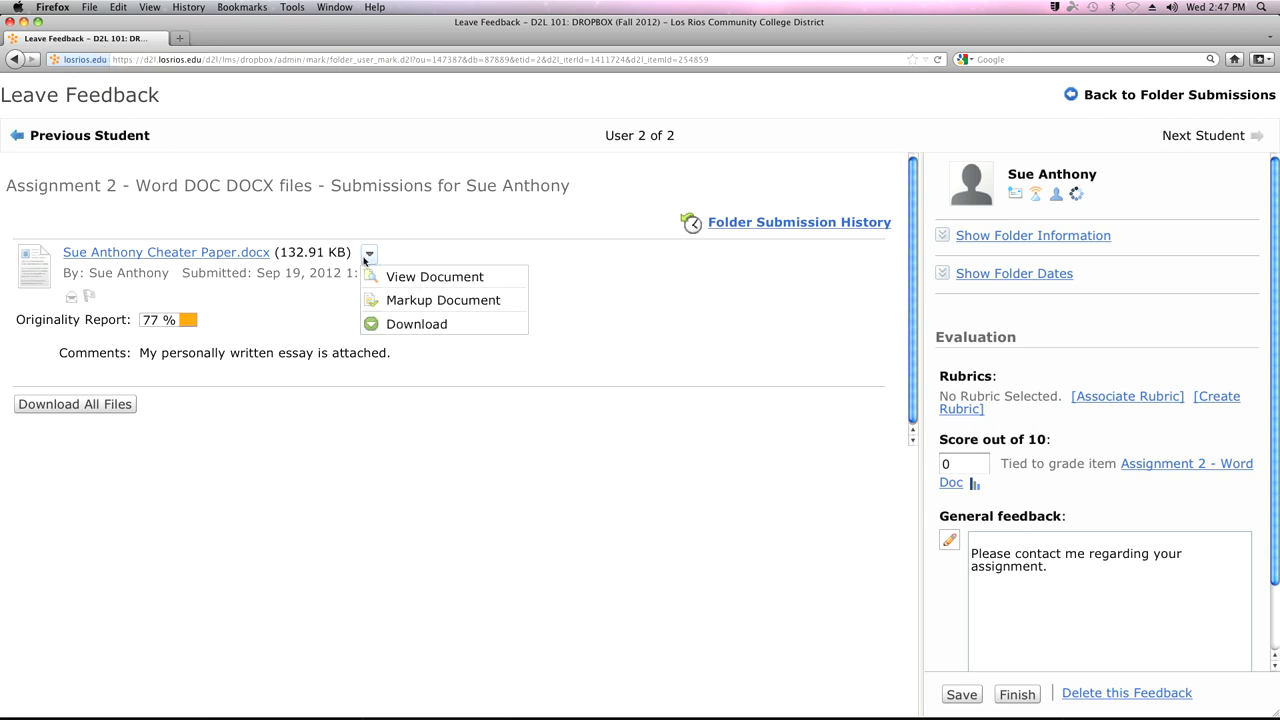
left_click(408, 478)
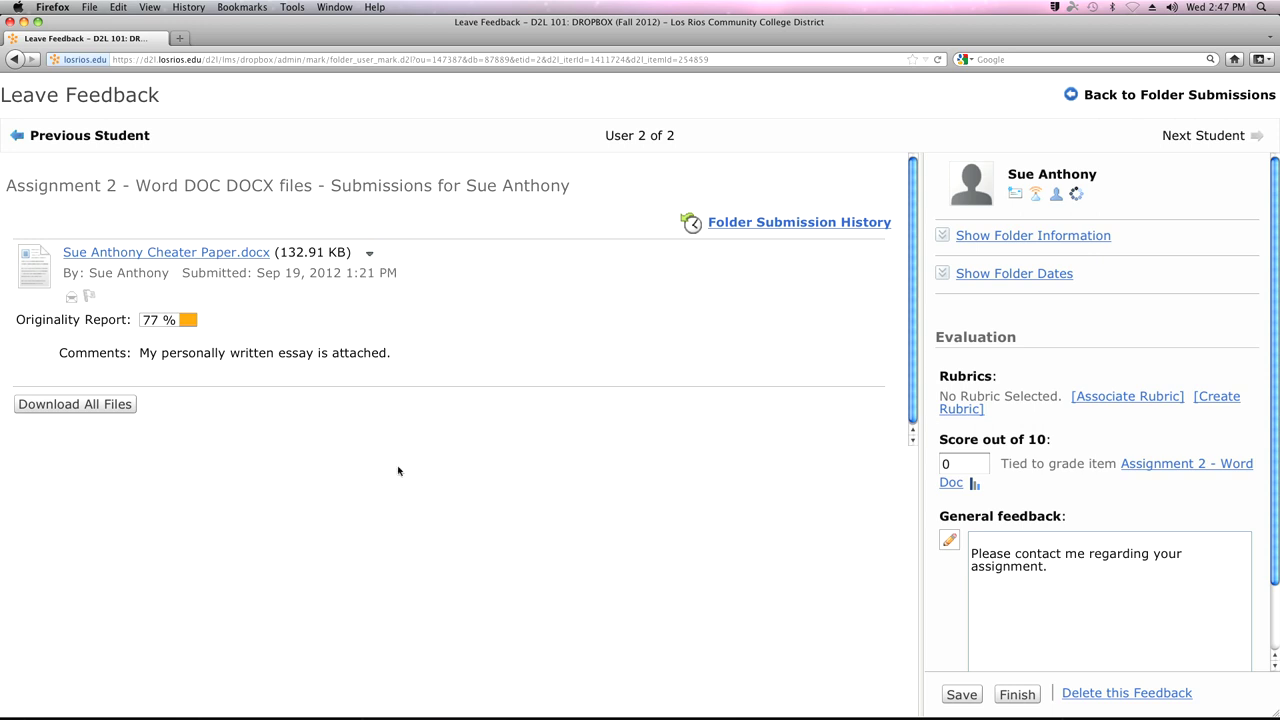
Step: Return to the folder submissions of Assignment 2 - Word DOC DOCX files
left_click(1117, 95)
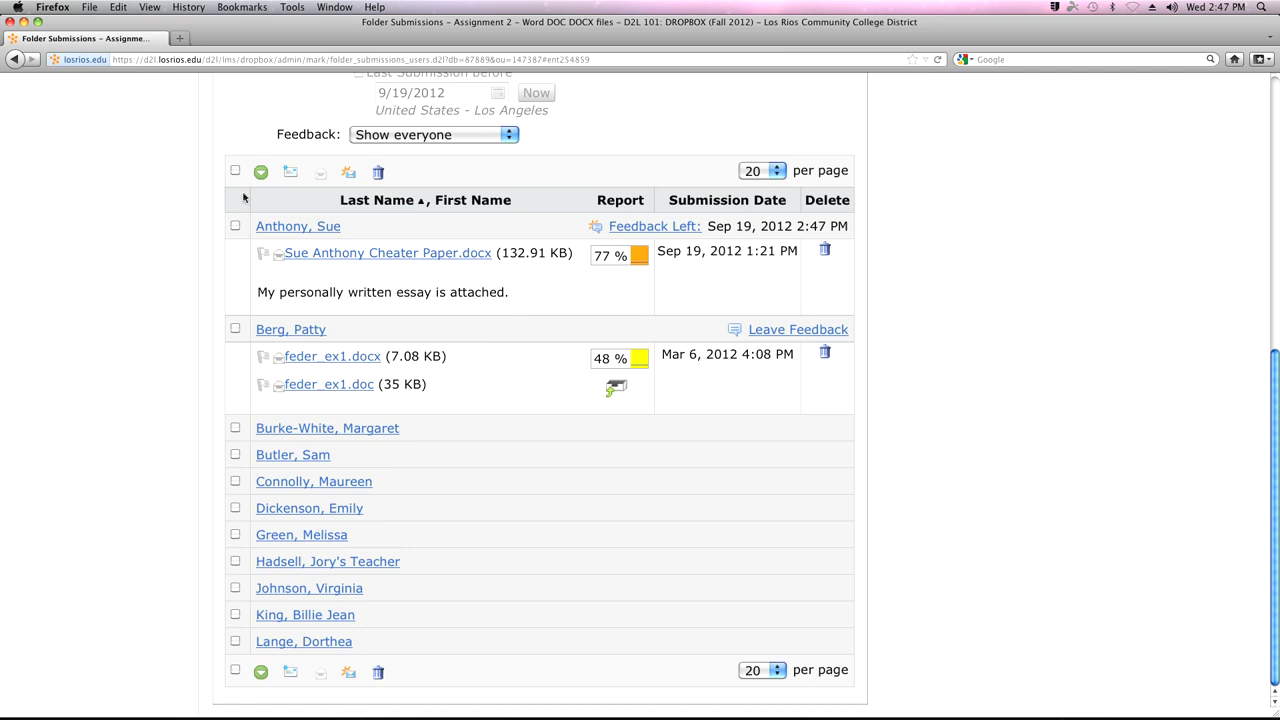
left_click(235, 225)
left_click(237, 329)
left_click(235, 328)
left_click(235, 226)
Step: Select all users in the Assignment 2 folder and download their submissions, saving the ZIP archive to the computer
left_click(235, 171)
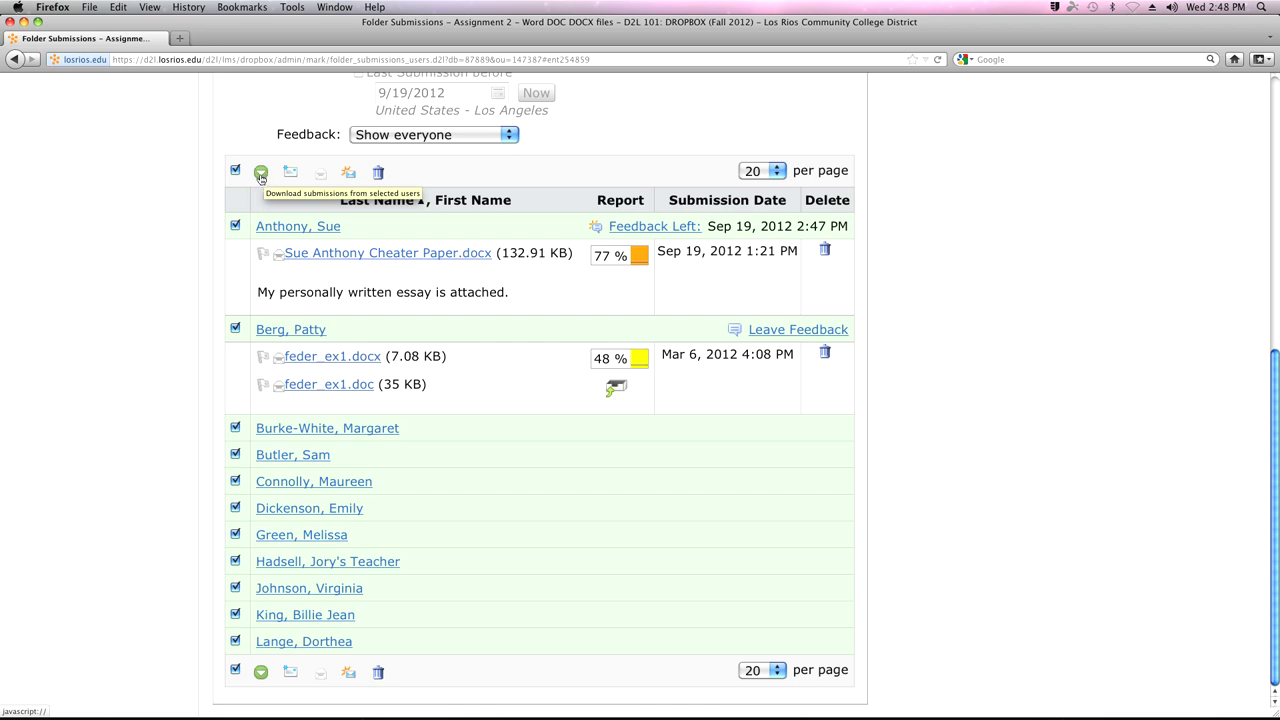
left_click(261, 176)
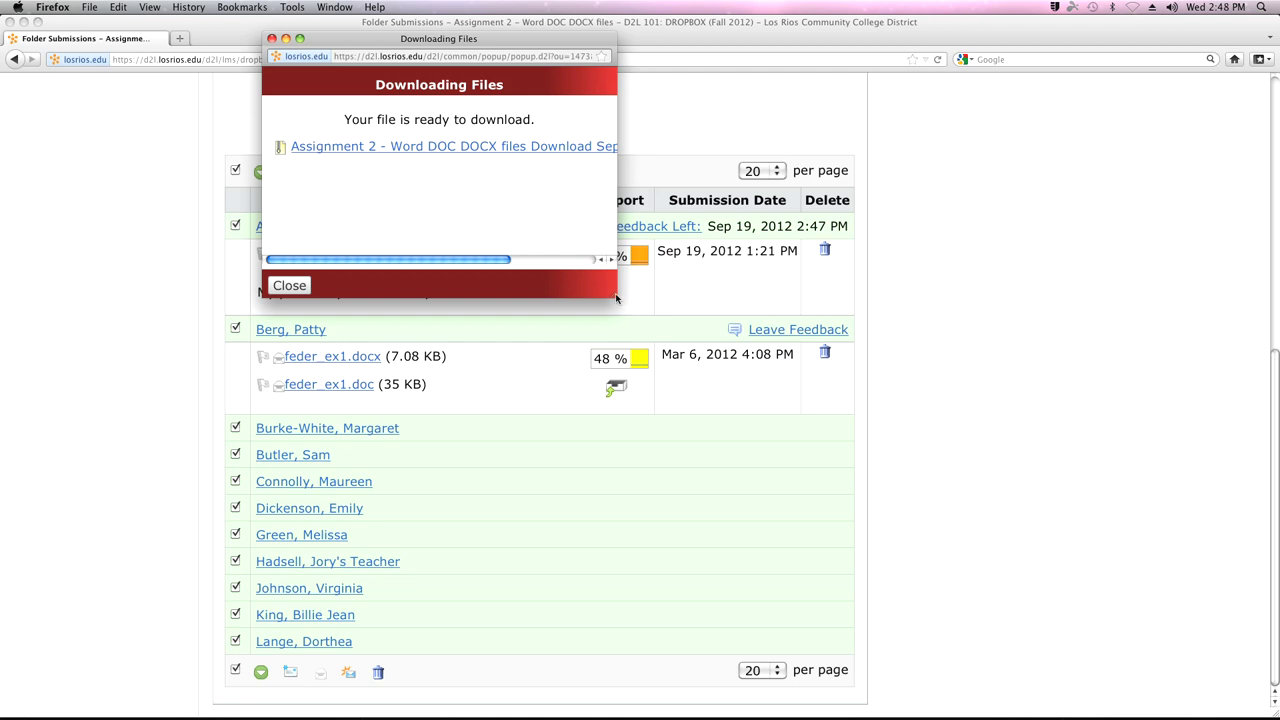
left_click_drag(630, 302, 822, 330)
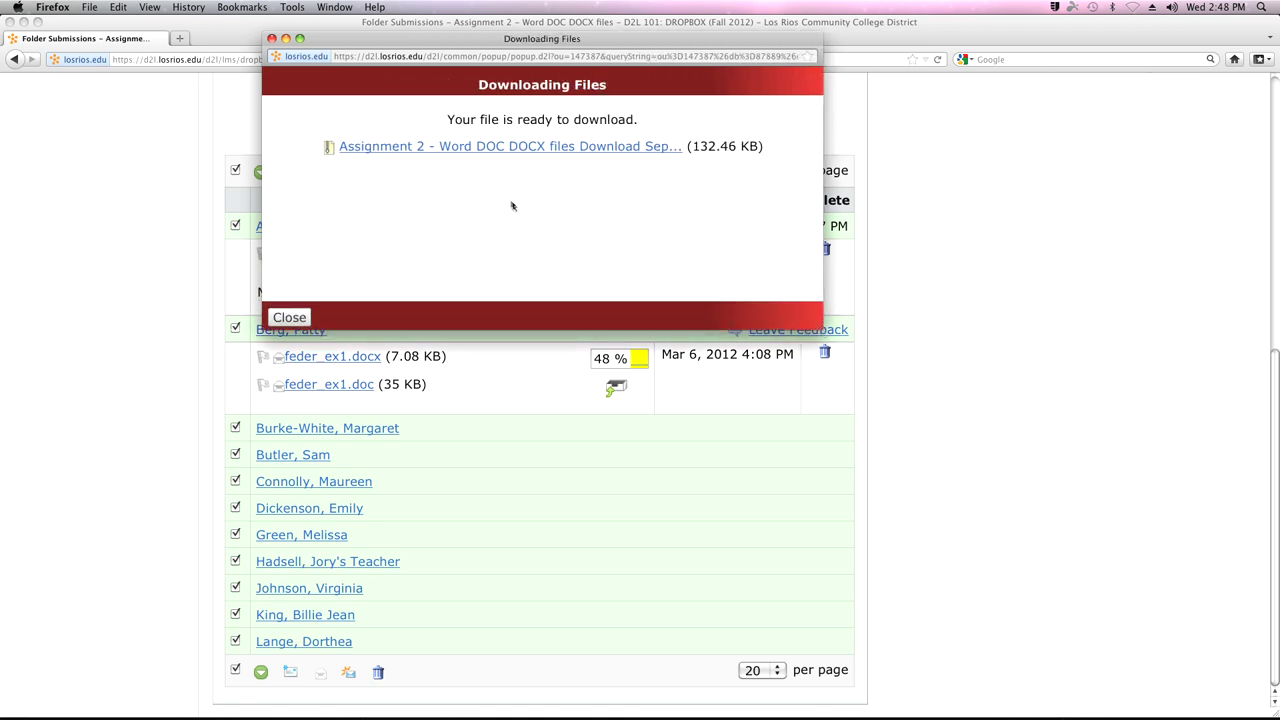
left_click(450, 150)
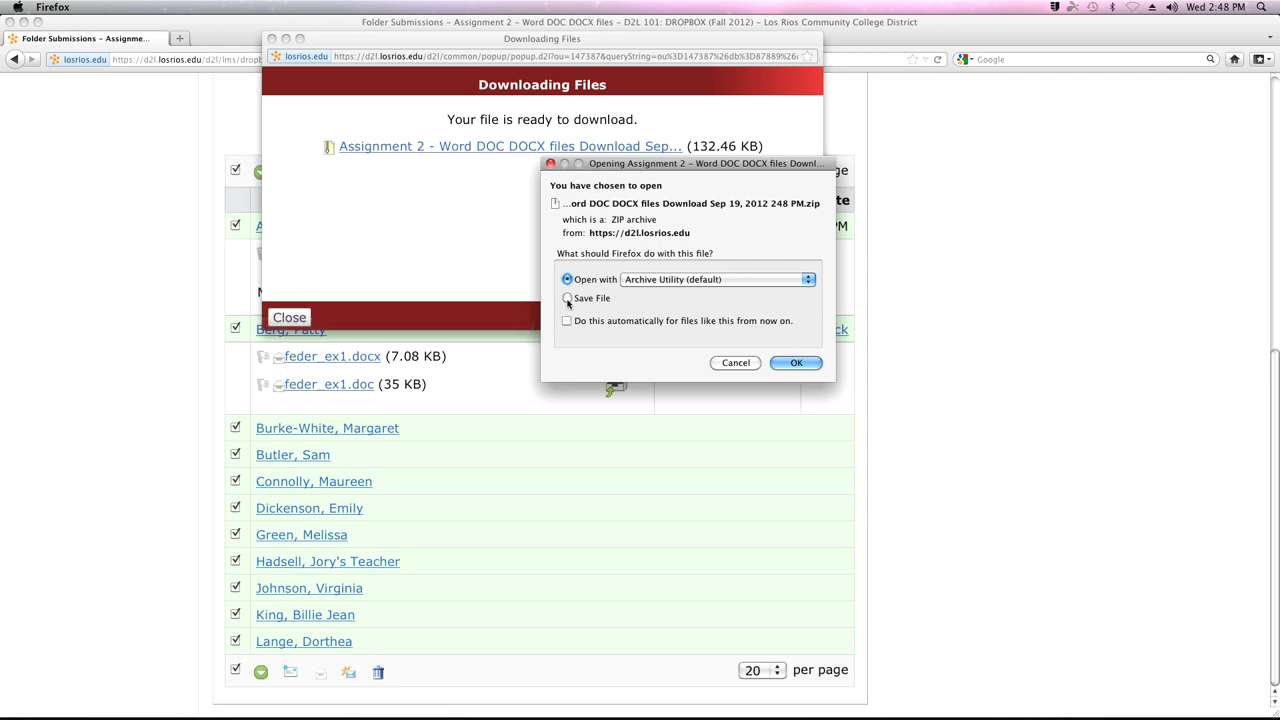
left_click(567, 299)
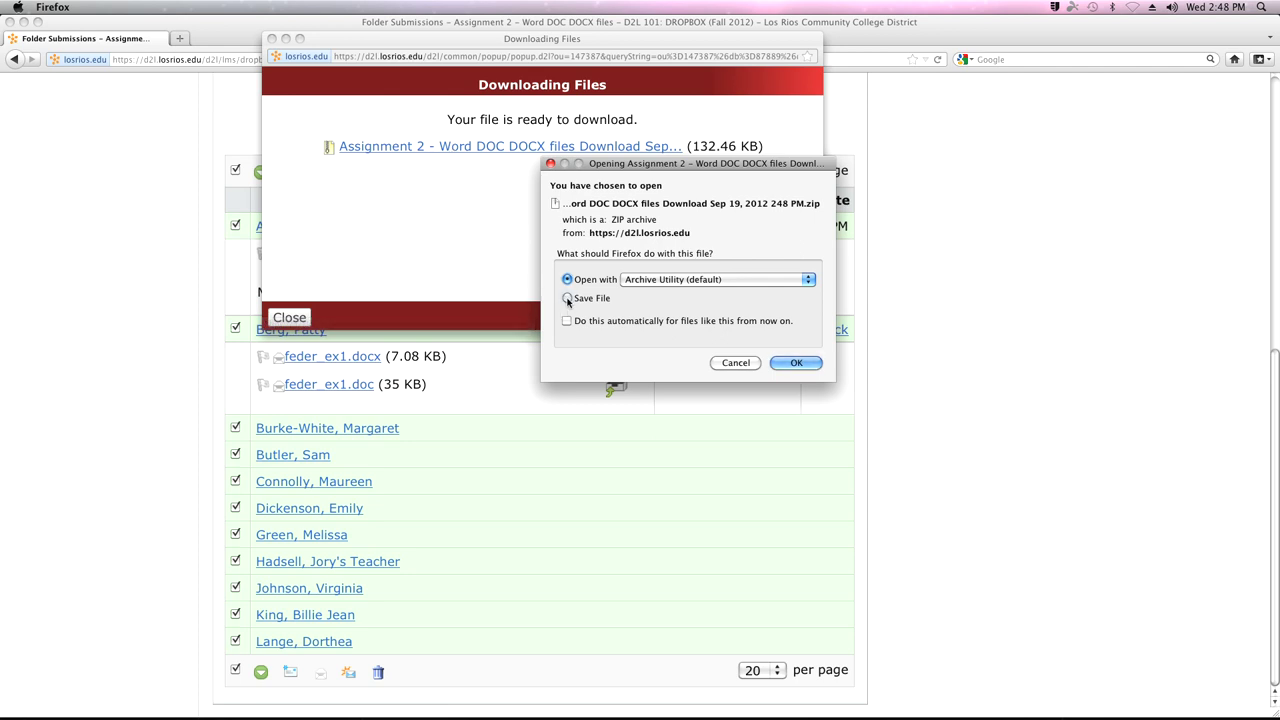
left_click(807, 363)
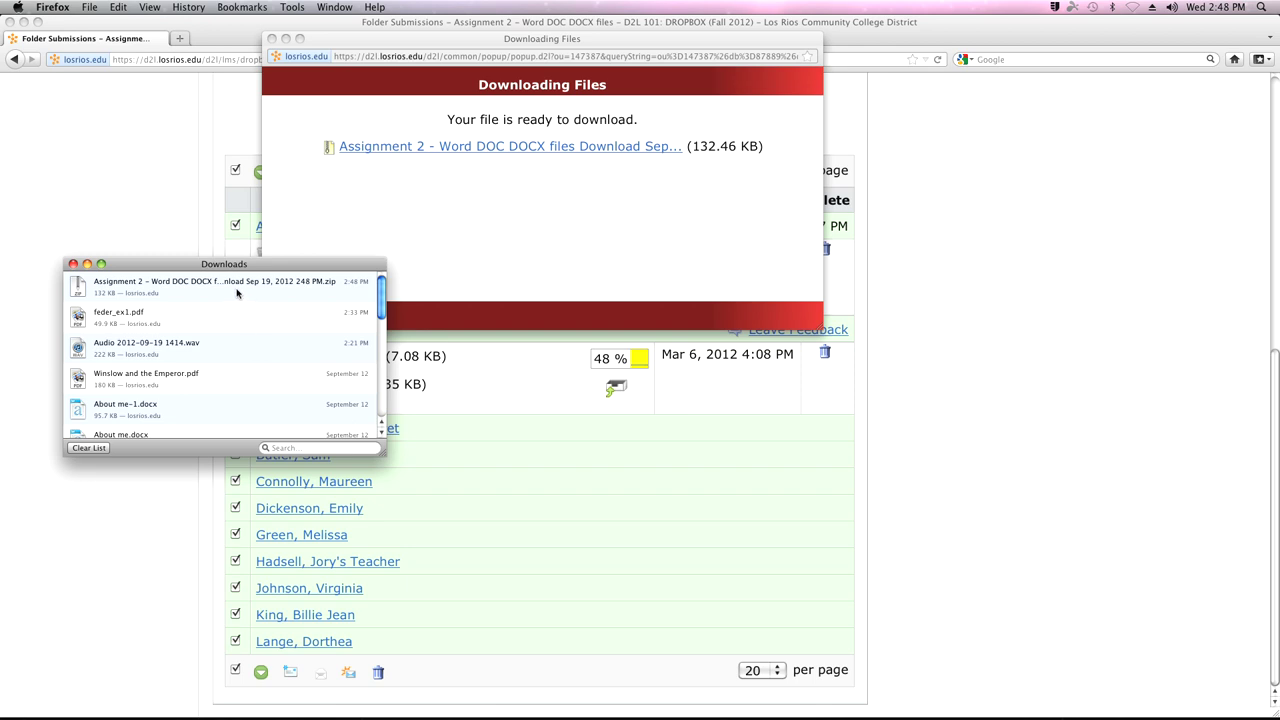
Step: Extract the downloaded Assignment 2 ZIP in Finder and open its folder, widening the window and Name column to show full file names
right_click(183, 283)
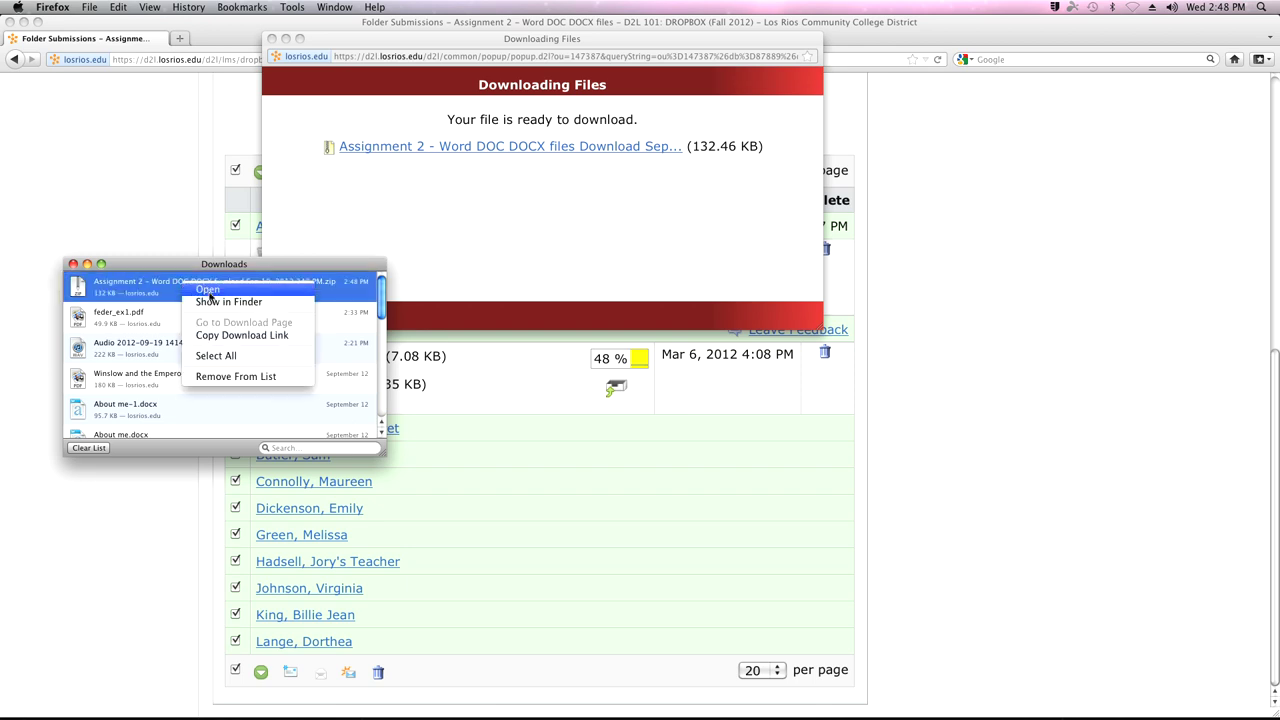
left_click(211, 301)
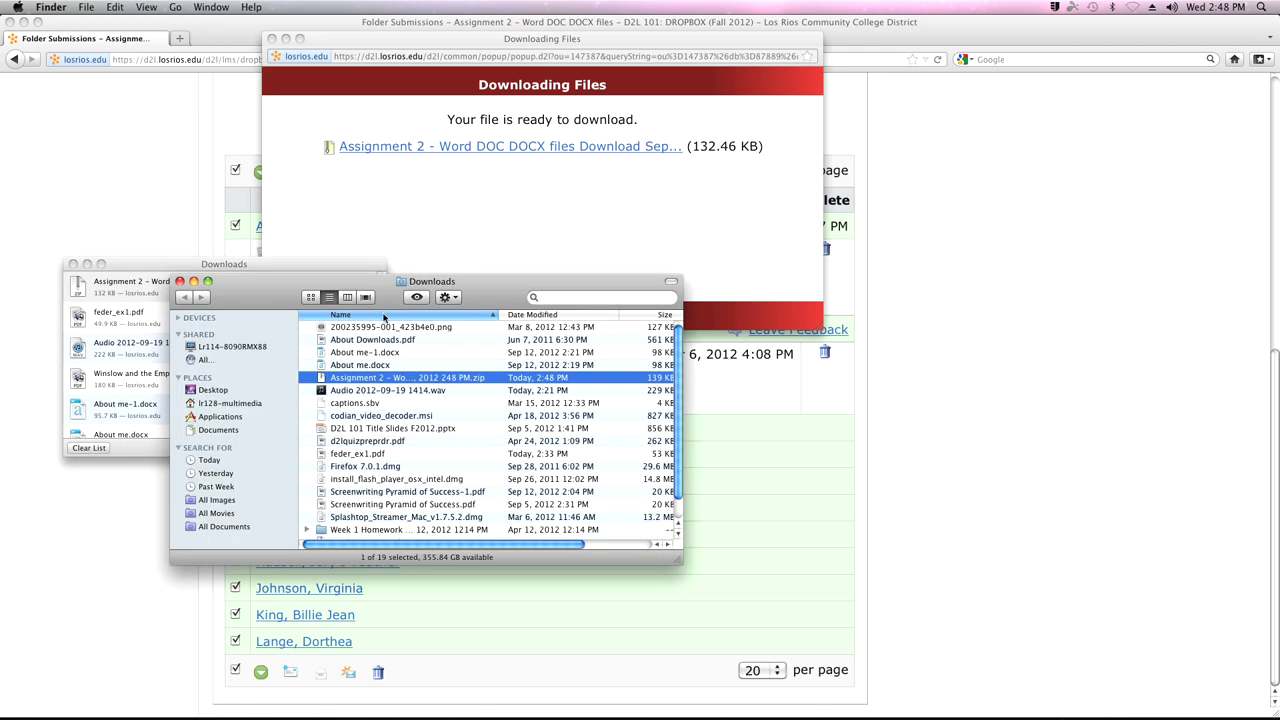
double_click(352, 380)
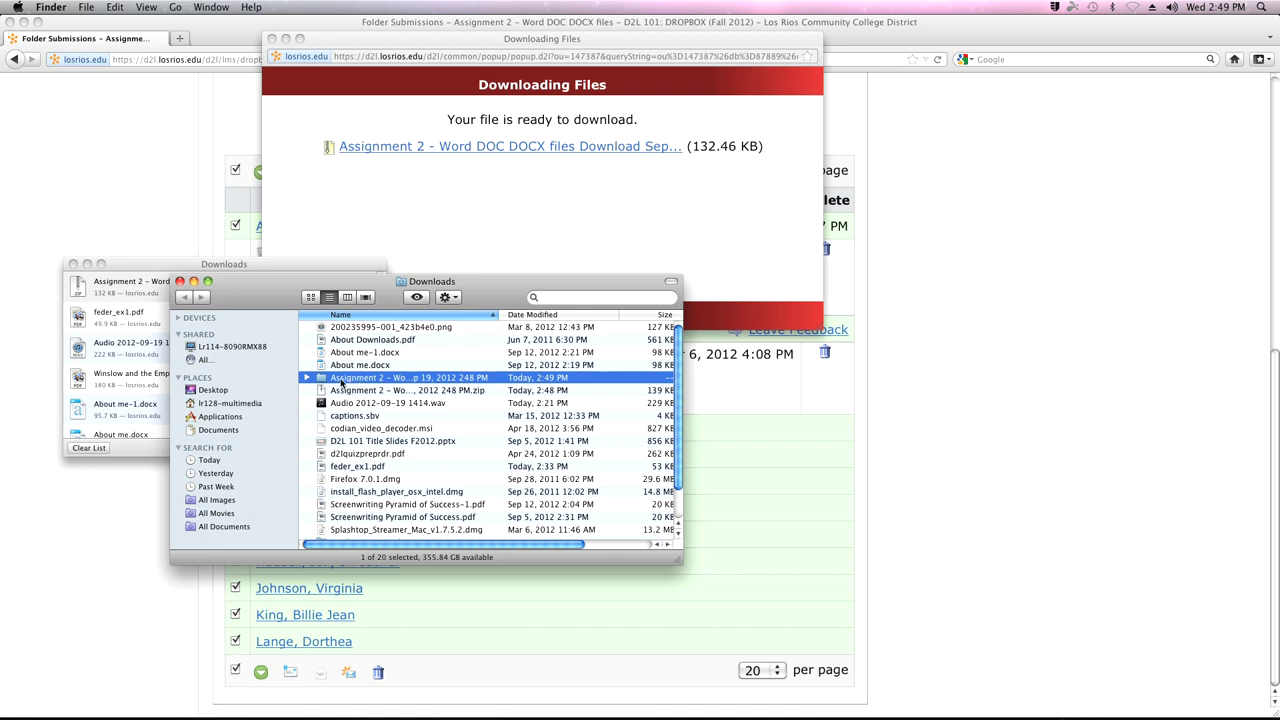
double_click(343, 381)
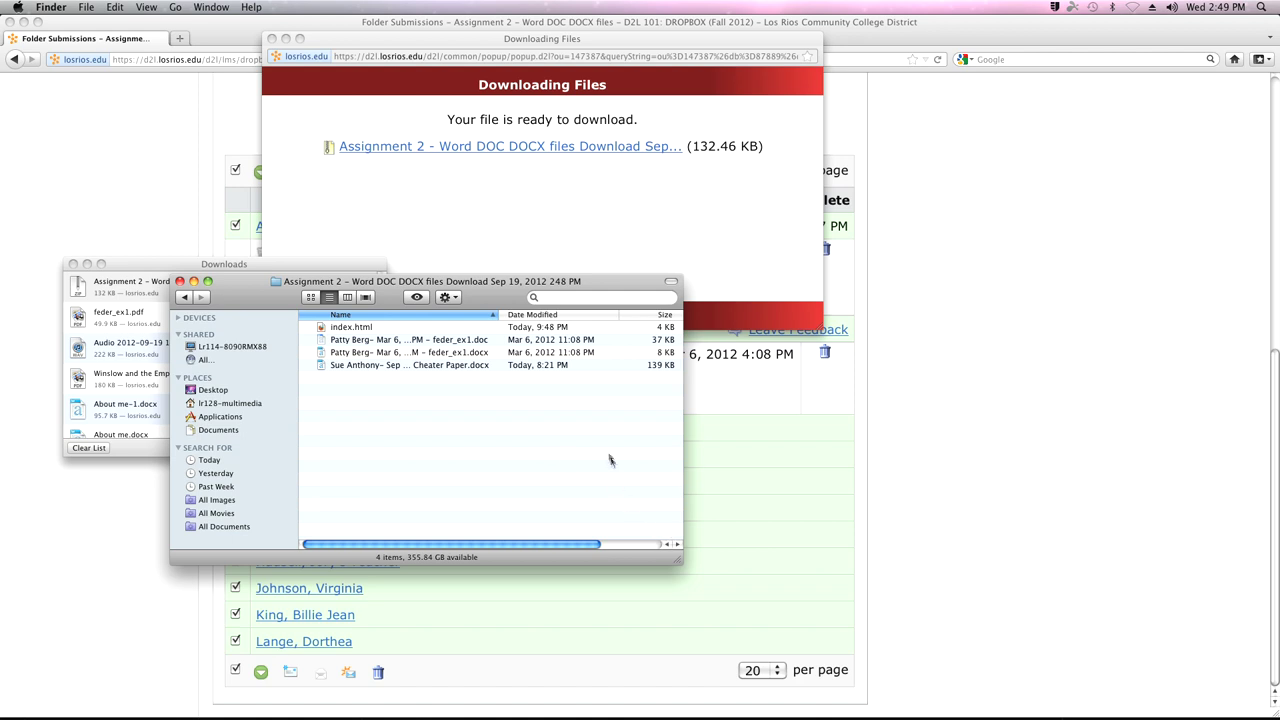
left_click_drag(679, 558, 788, 645)
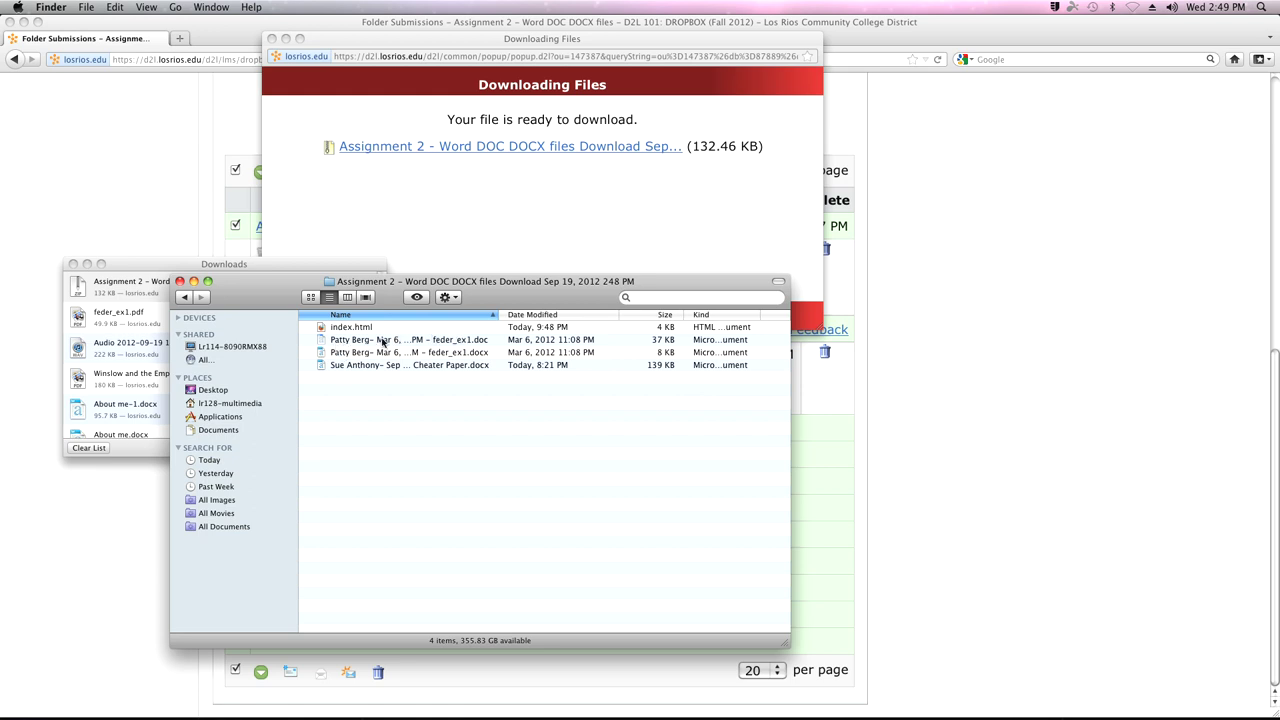
left_click_drag(495, 316, 649, 298)
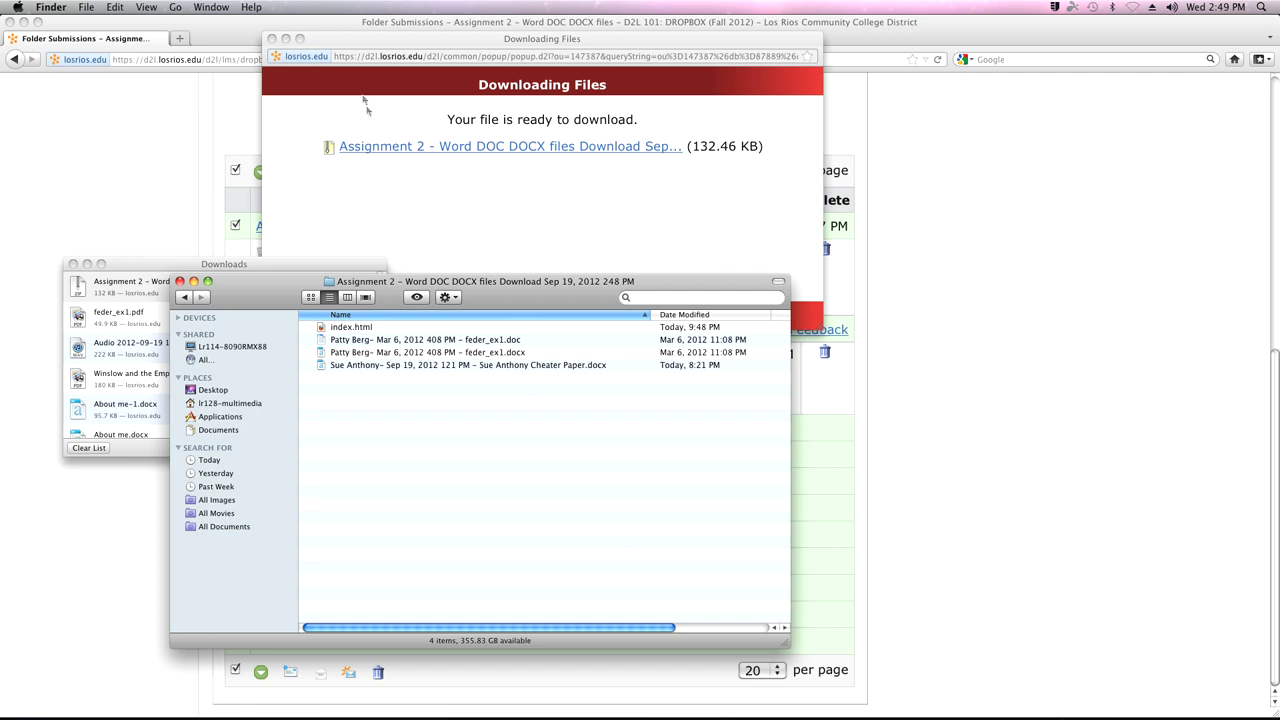
Step: Close the Finder window, the Downloading Files popup and the Downloads list
left_click(181, 281)
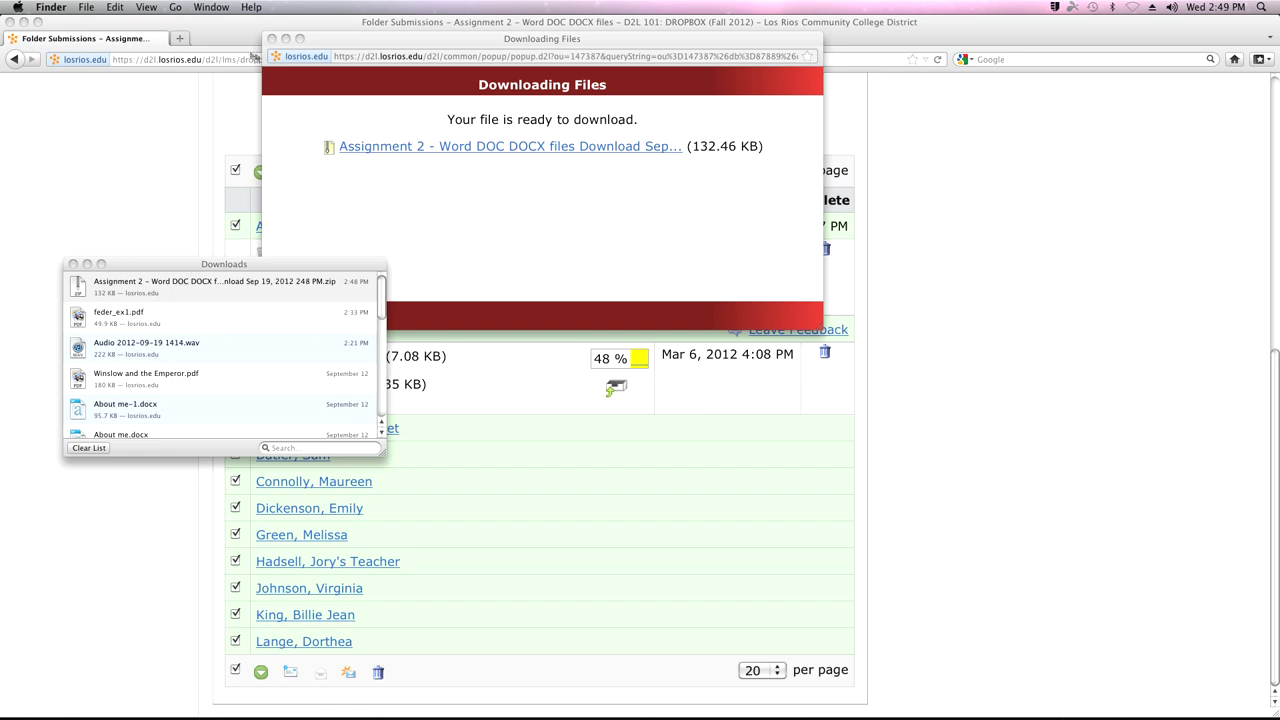
left_click(271, 38)
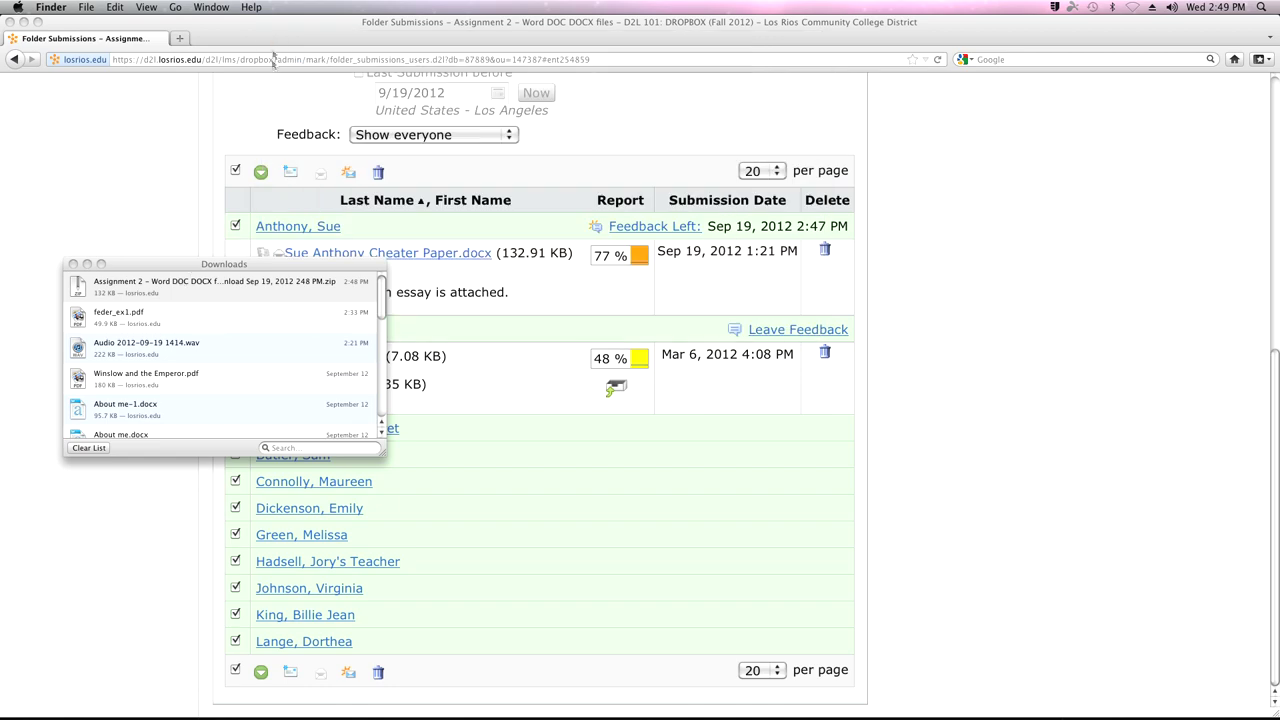
left_click(73, 264)
Step: Go back to the dropbox folder list and open the submissions for Assignment 3 - RTF files
scroll(370, 195, "up", 10)
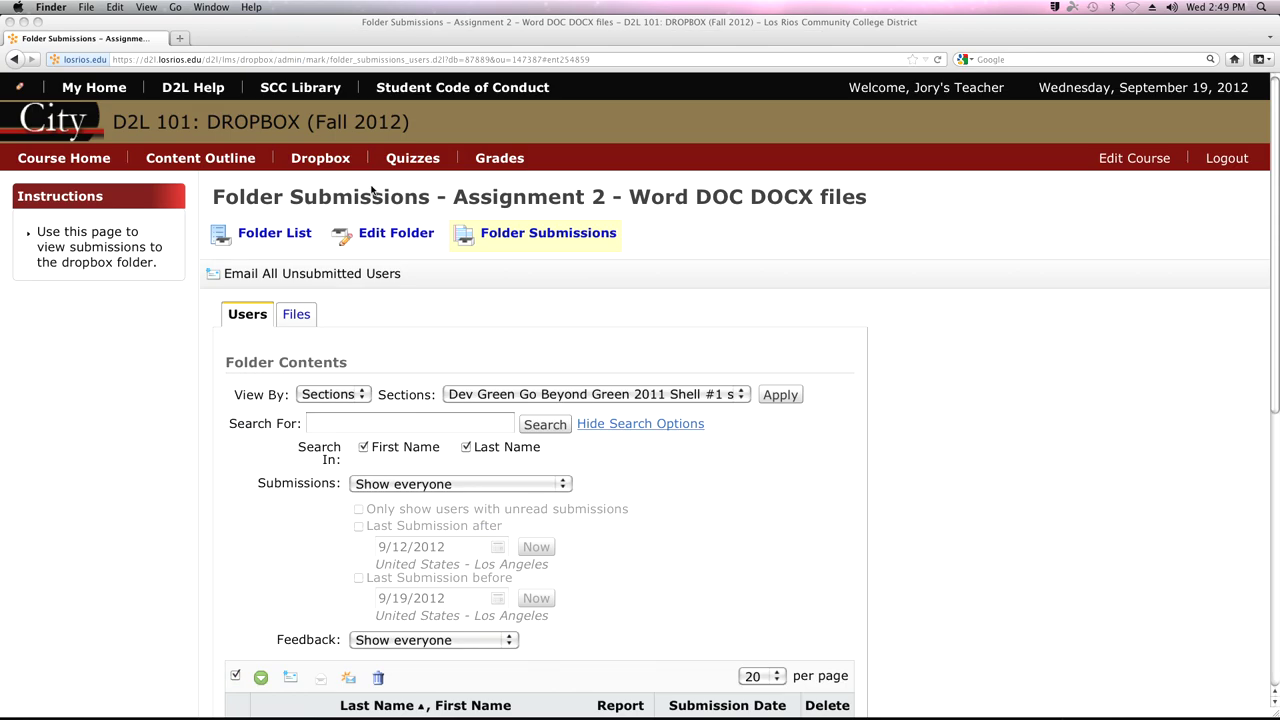
left_click(272, 241)
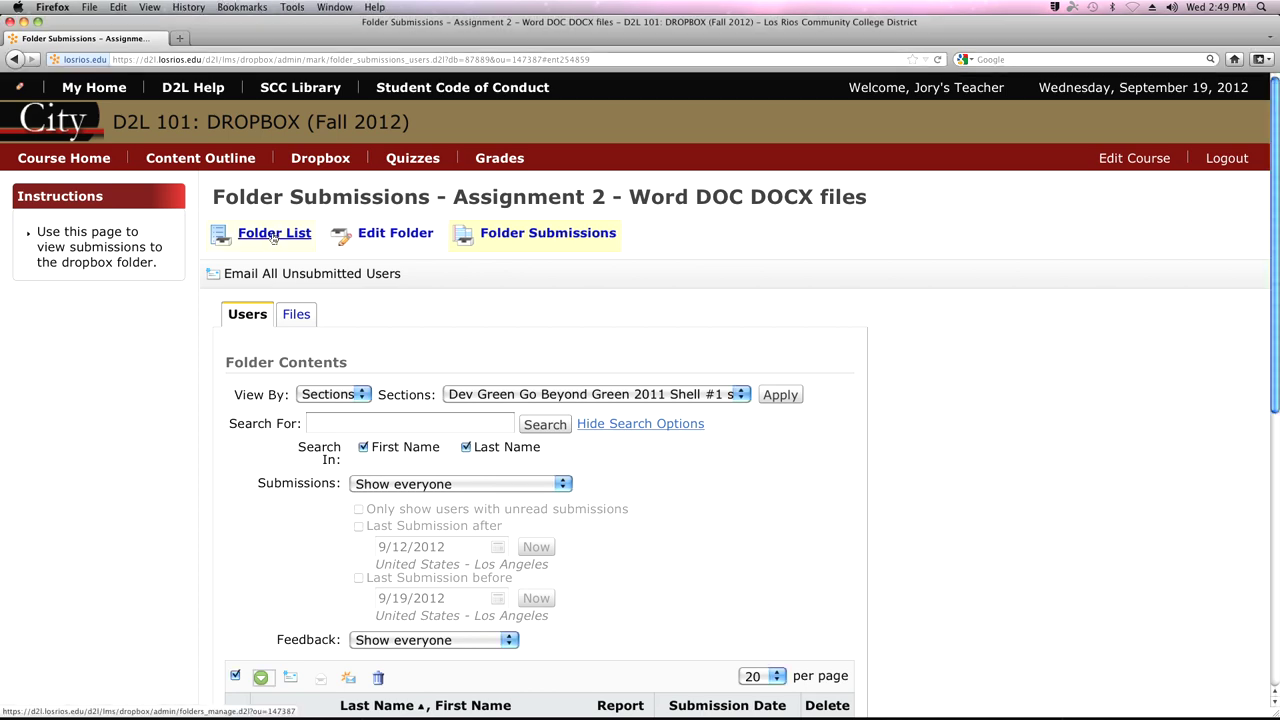
left_click(272, 241)
scroll(495, 443, "down", 2)
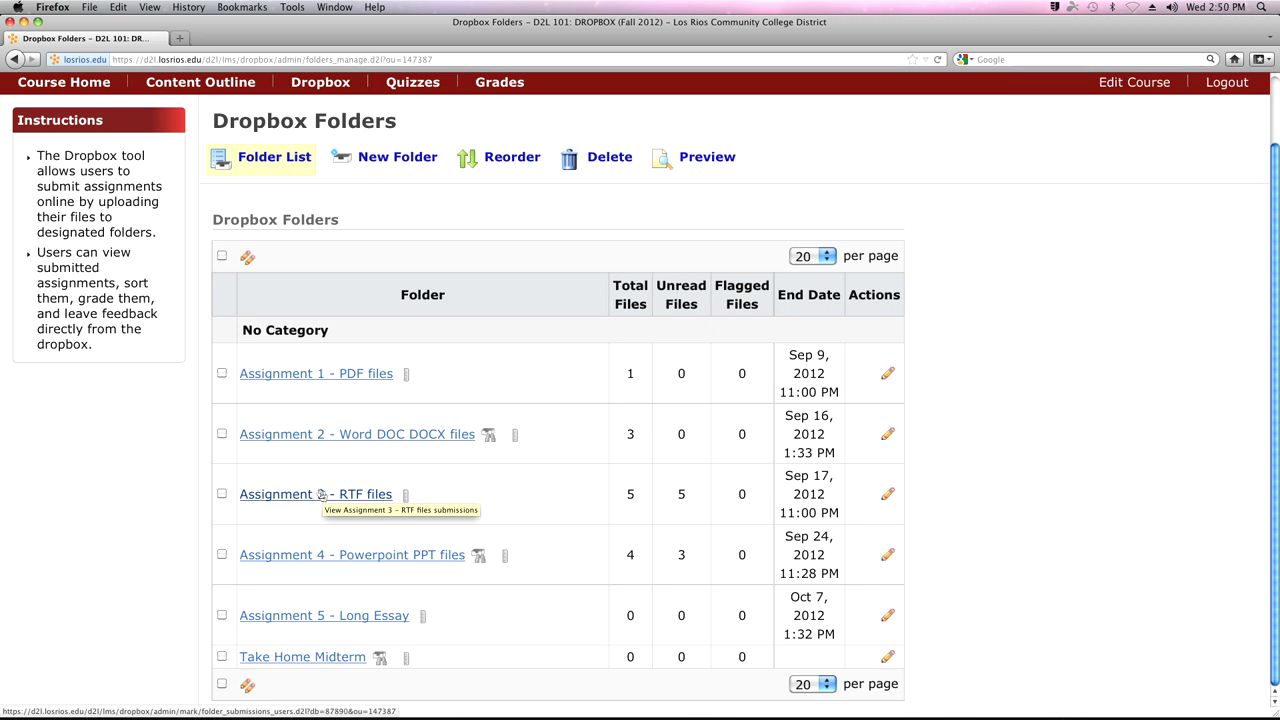
left_click(345, 494)
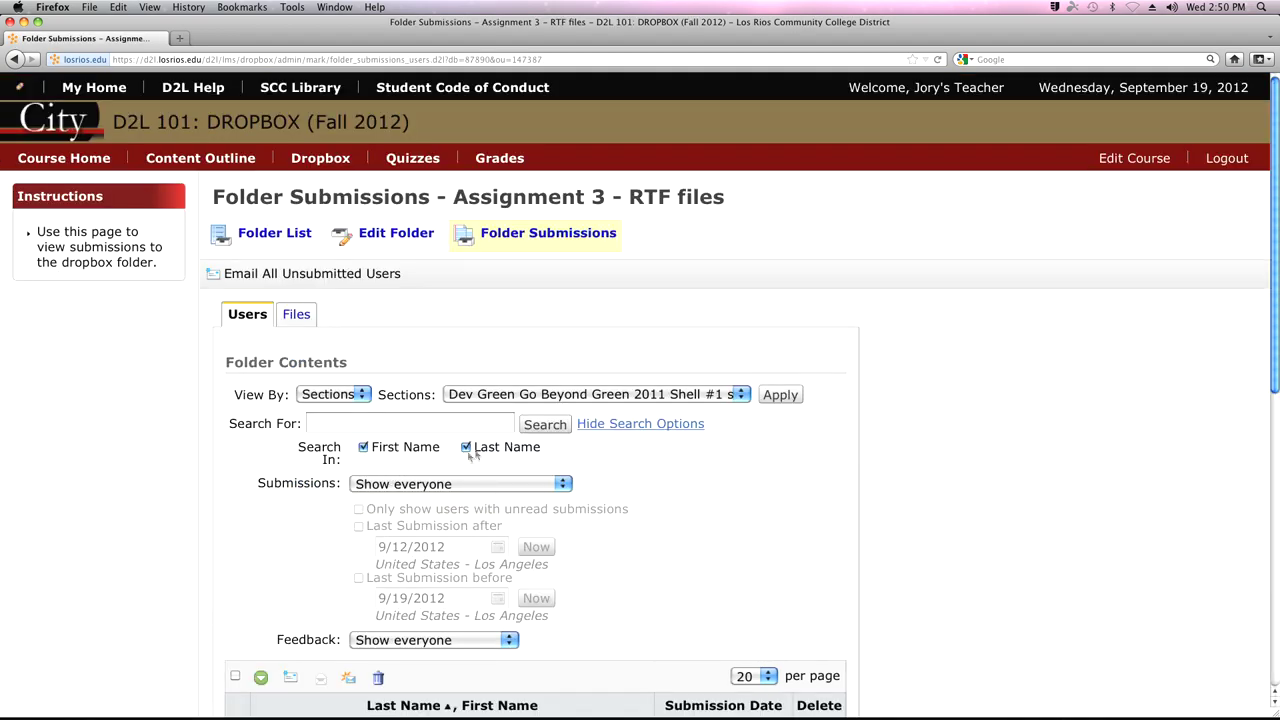
Step: Open the Leave Feedback page for the fourth listed student's feder_ex1.rtf and show the actions available for the file
scroll(465, 460, "down", 5)
scroll(500, 468, "down", 2)
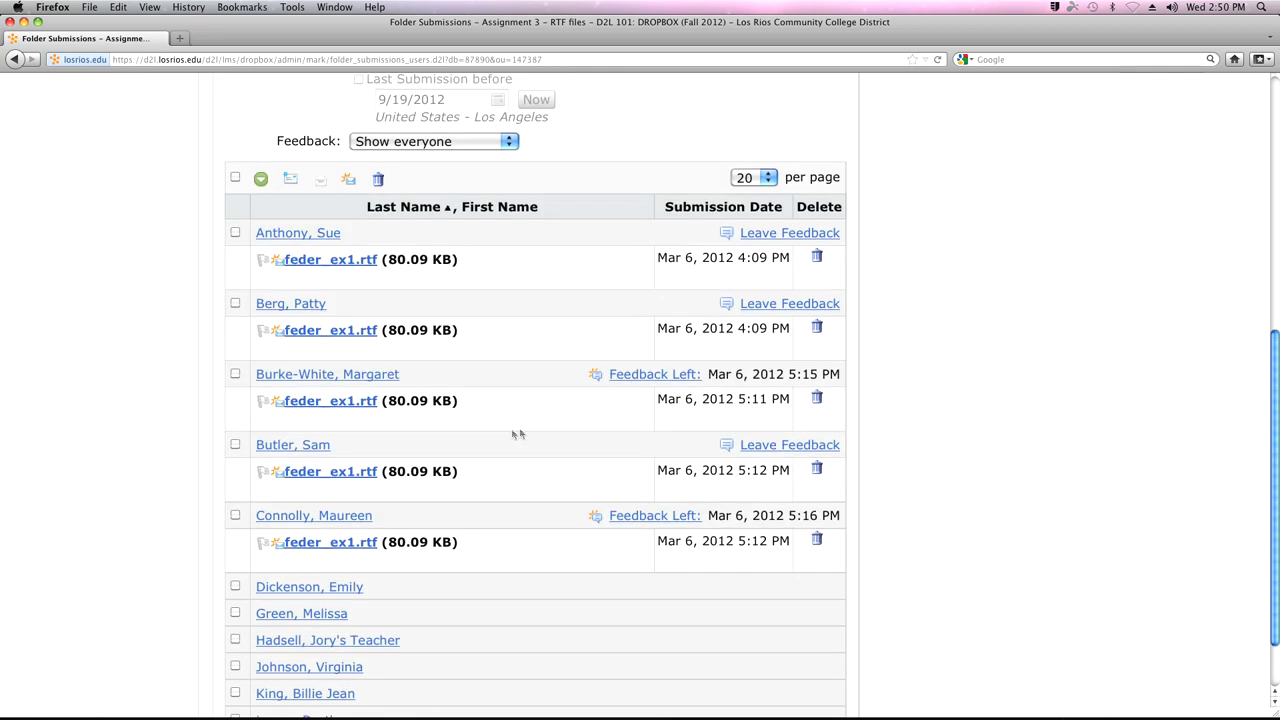
left_click(789, 445)
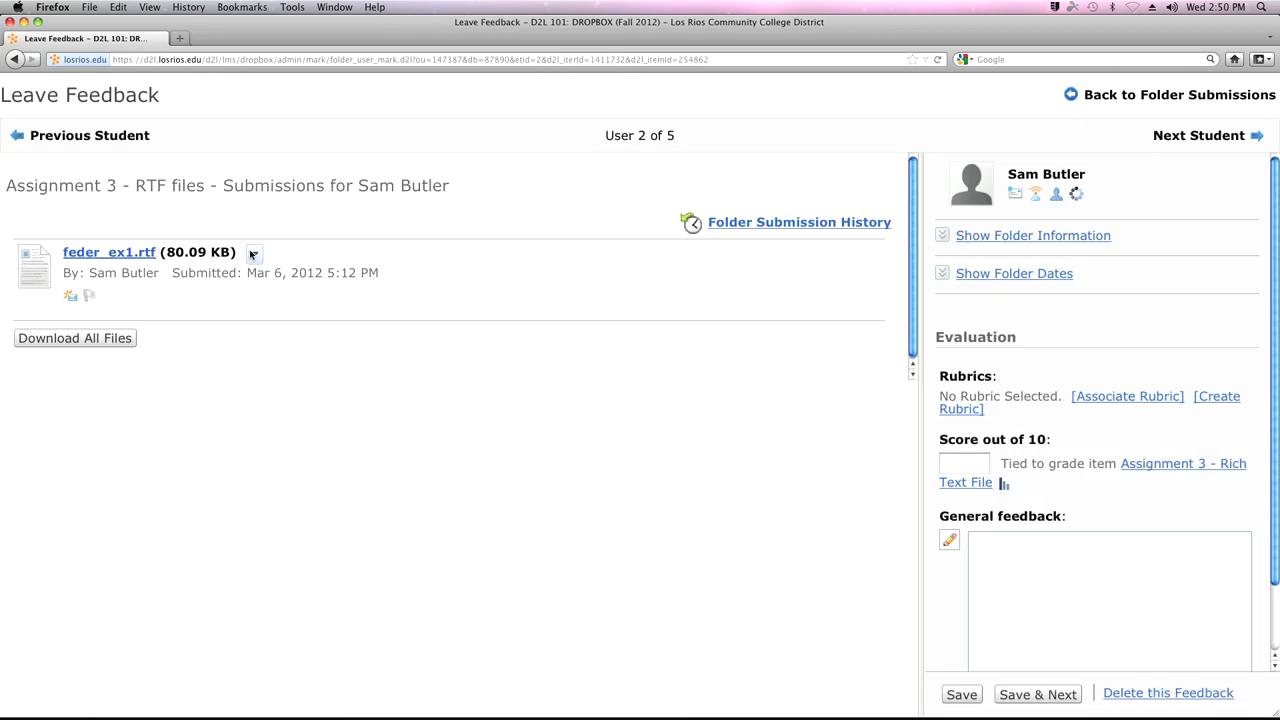
left_click(254, 255)
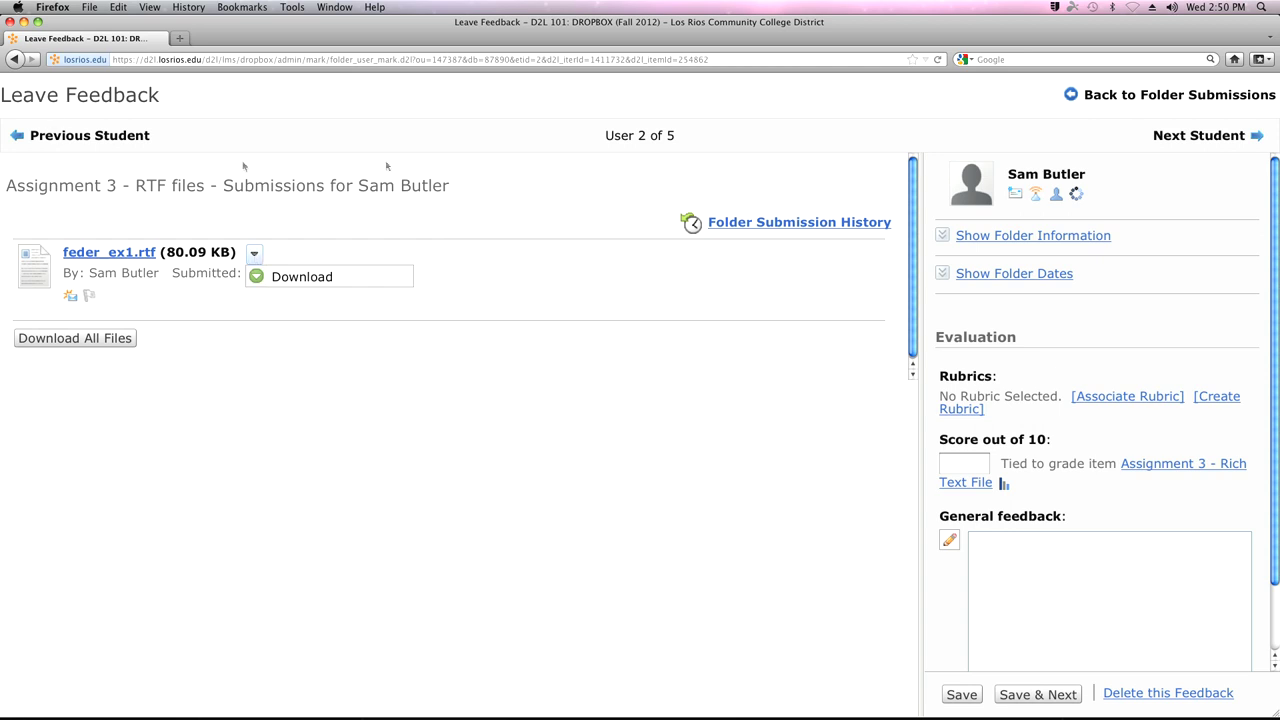
Step: Go back to the dropbox folder list and open the submissions for Assignment 4 - Powerpoint PPT files
left_click(1210, 94)
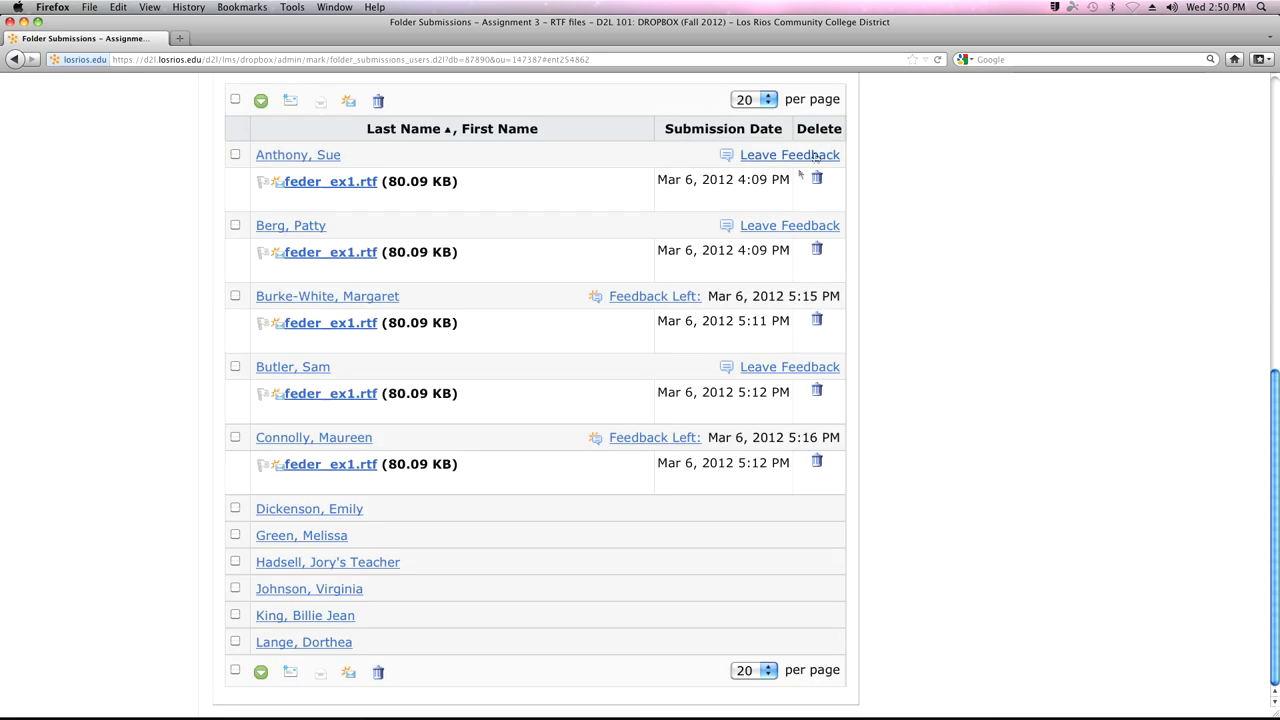
scroll(323, 216, "up", 1)
scroll(323, 216, "up", 10)
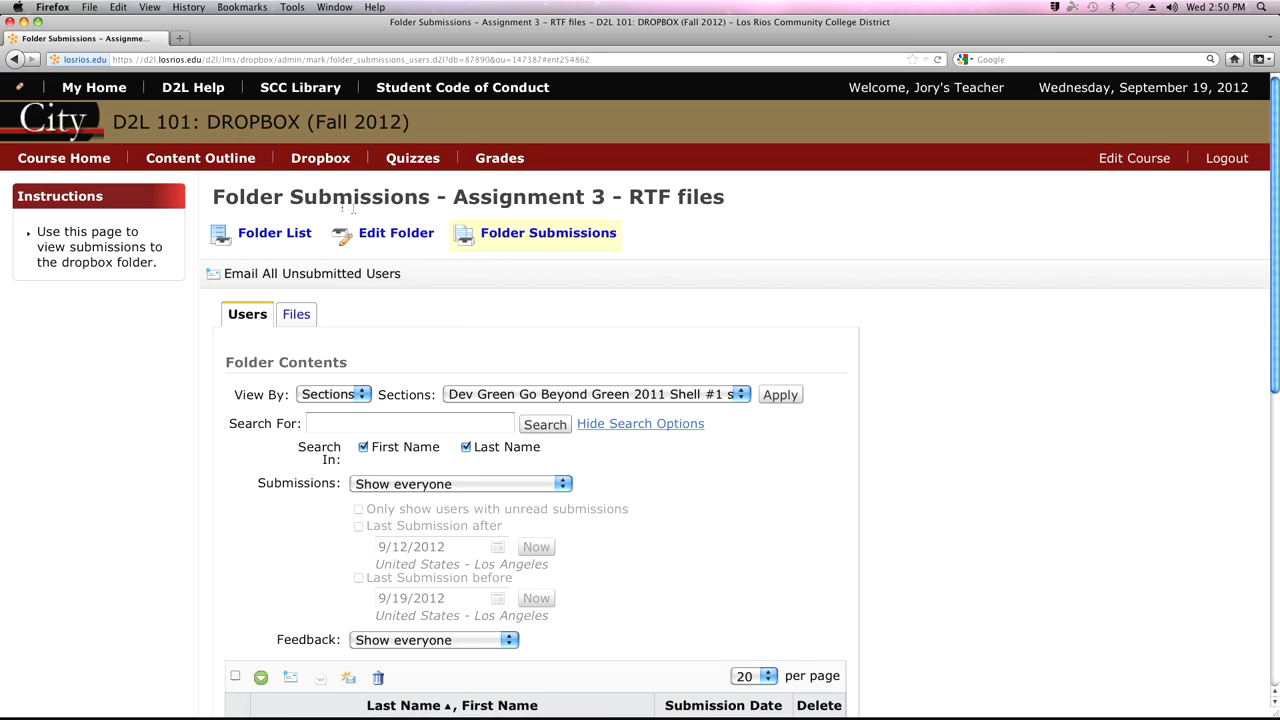
left_click(274, 232)
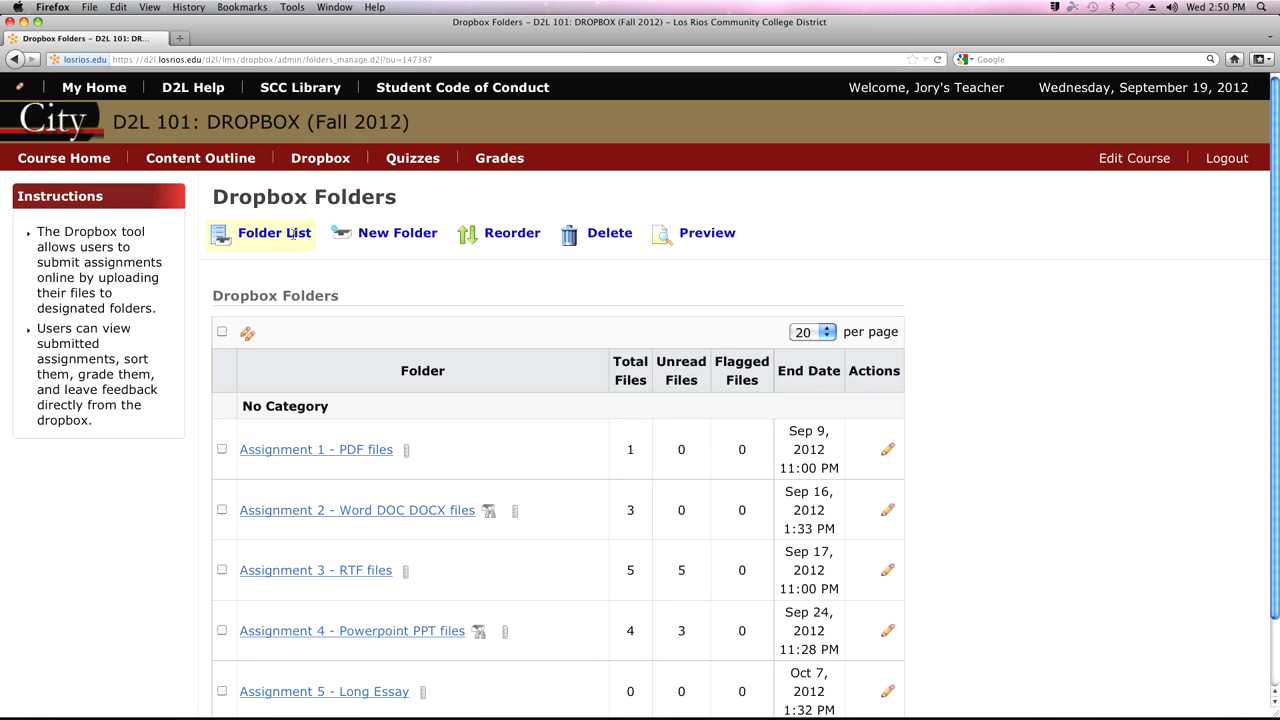
scroll(427, 327, "down", 2)
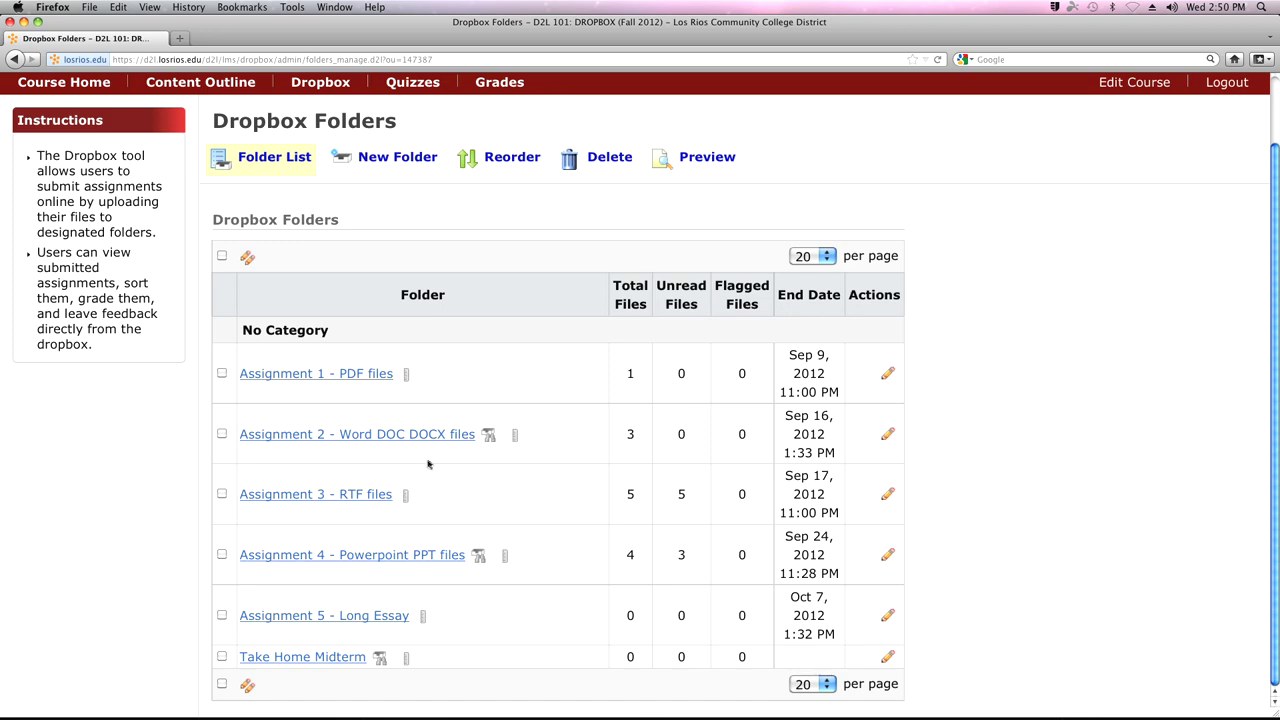
left_click(378, 556)
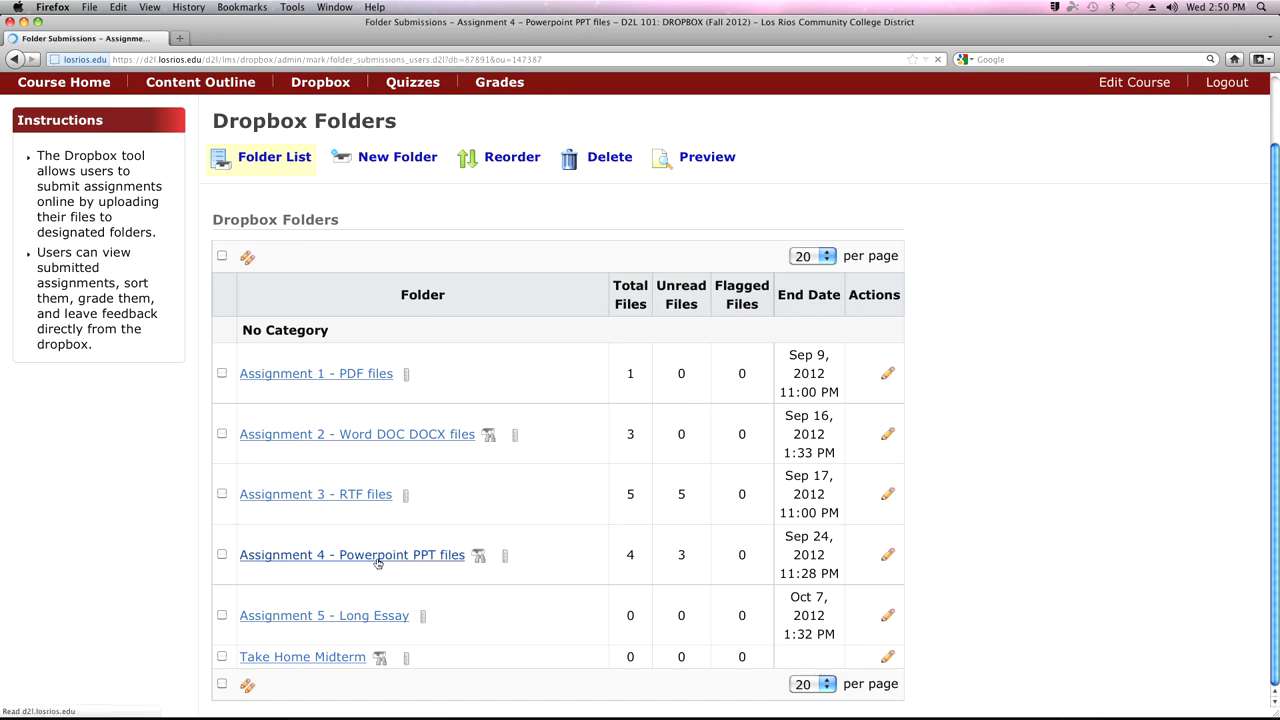
Step: Open the Leave Feedback page for the student who submitted OnlineLearning.ppt together with a WAV audio file
scroll(564, 537, "down", 2)
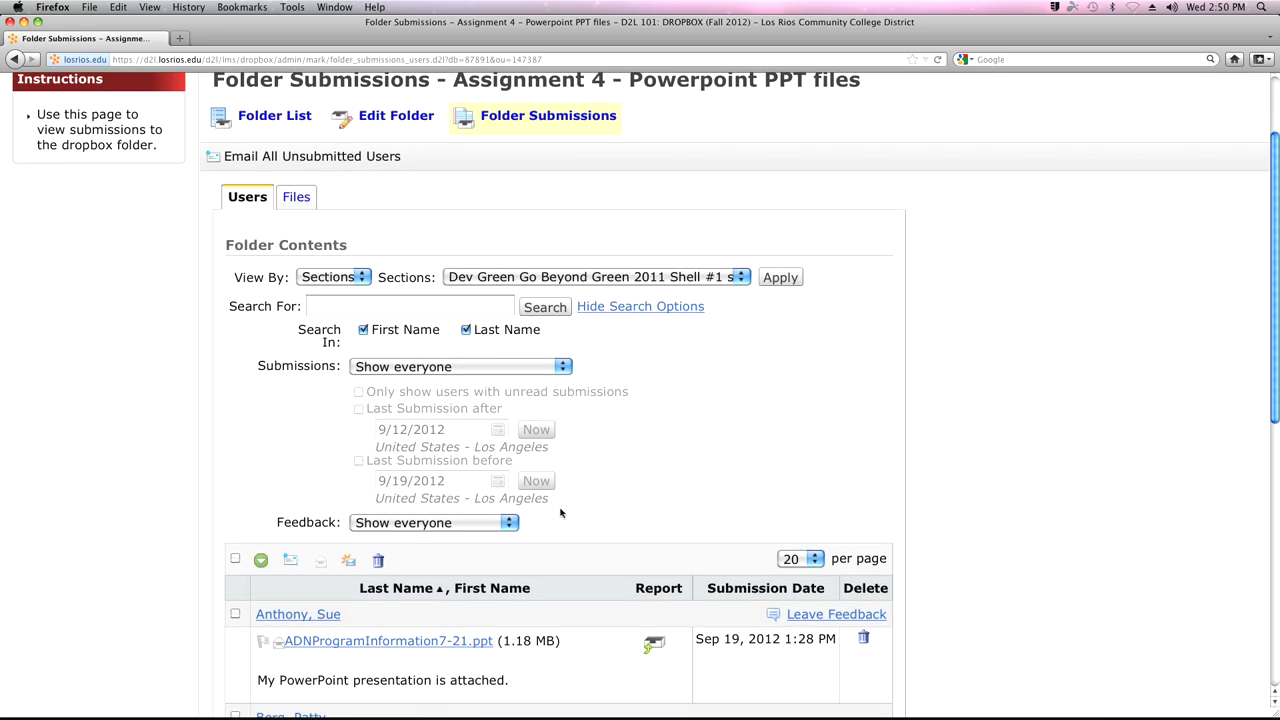
scroll(556, 500, "down", 5)
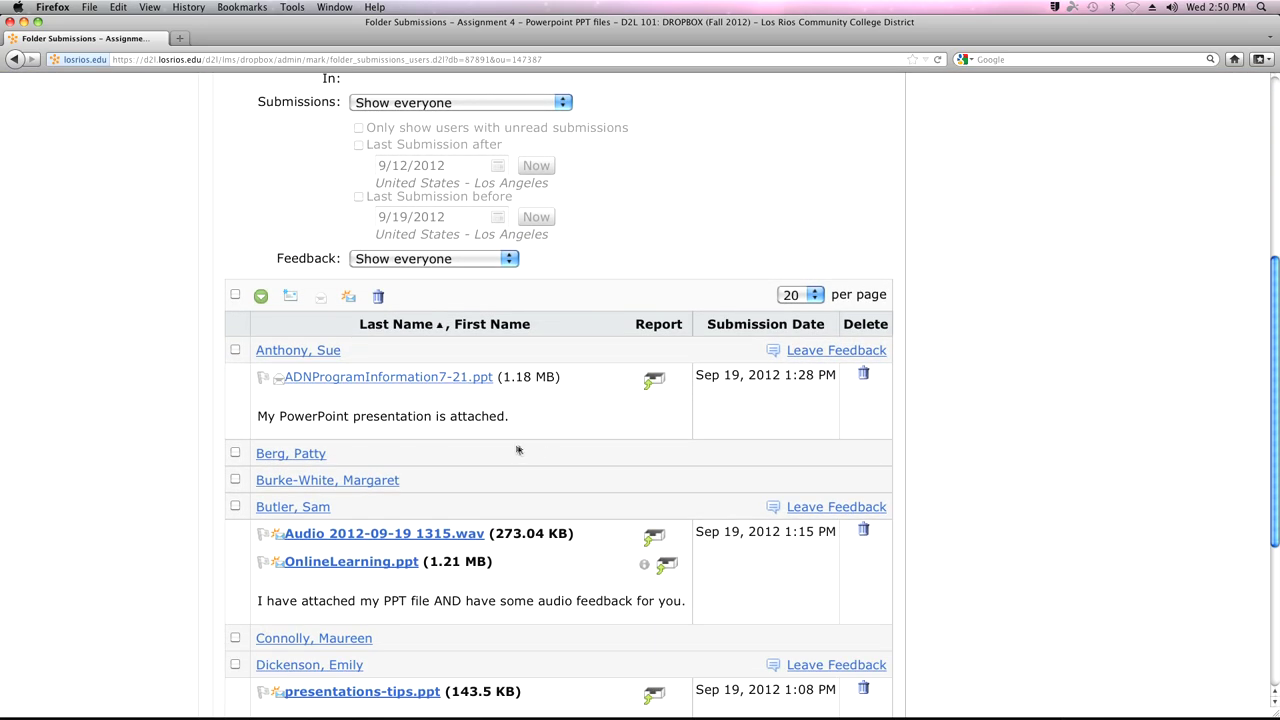
scroll(520, 450, "down", 3)
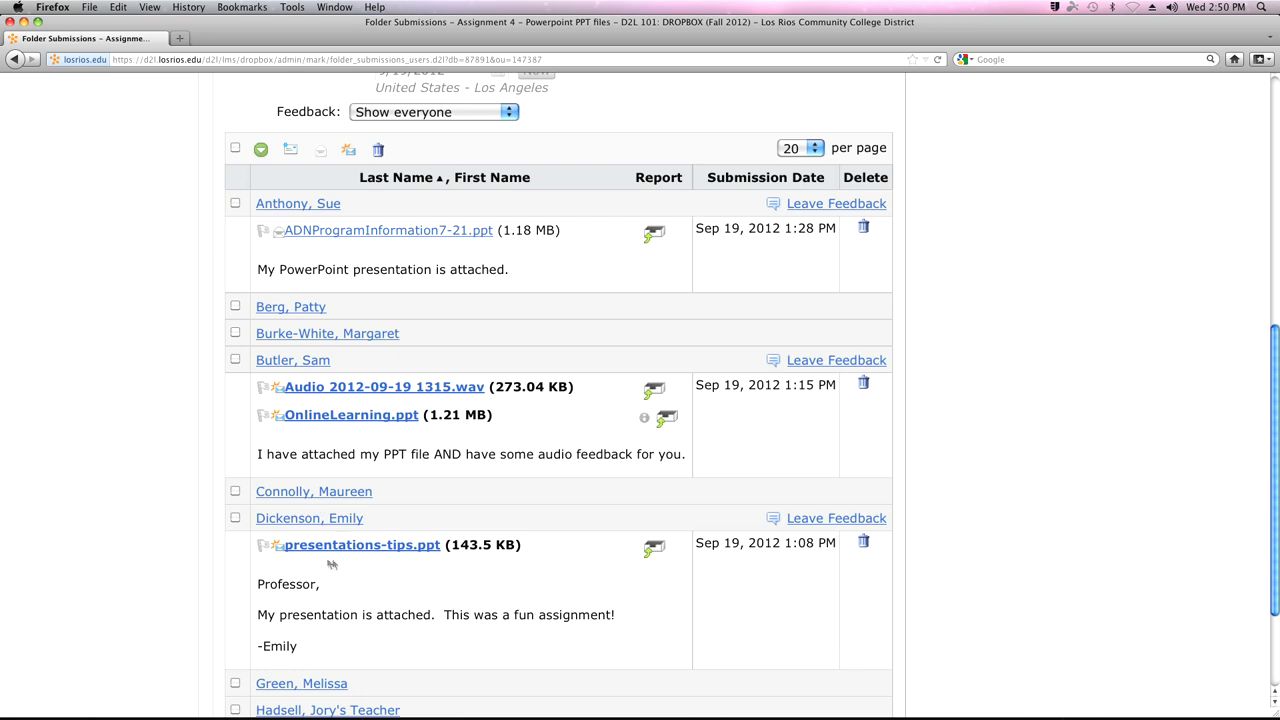
scroll(392, 500, "down", 1)
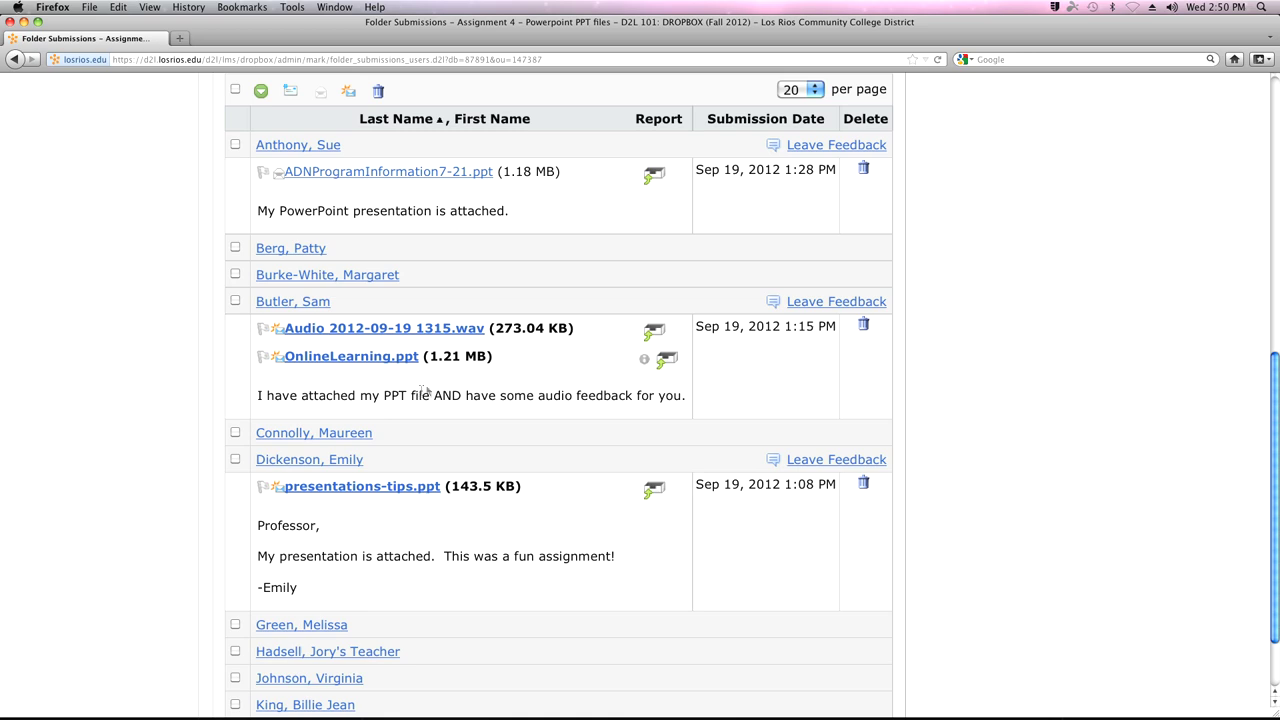
left_click(835, 302)
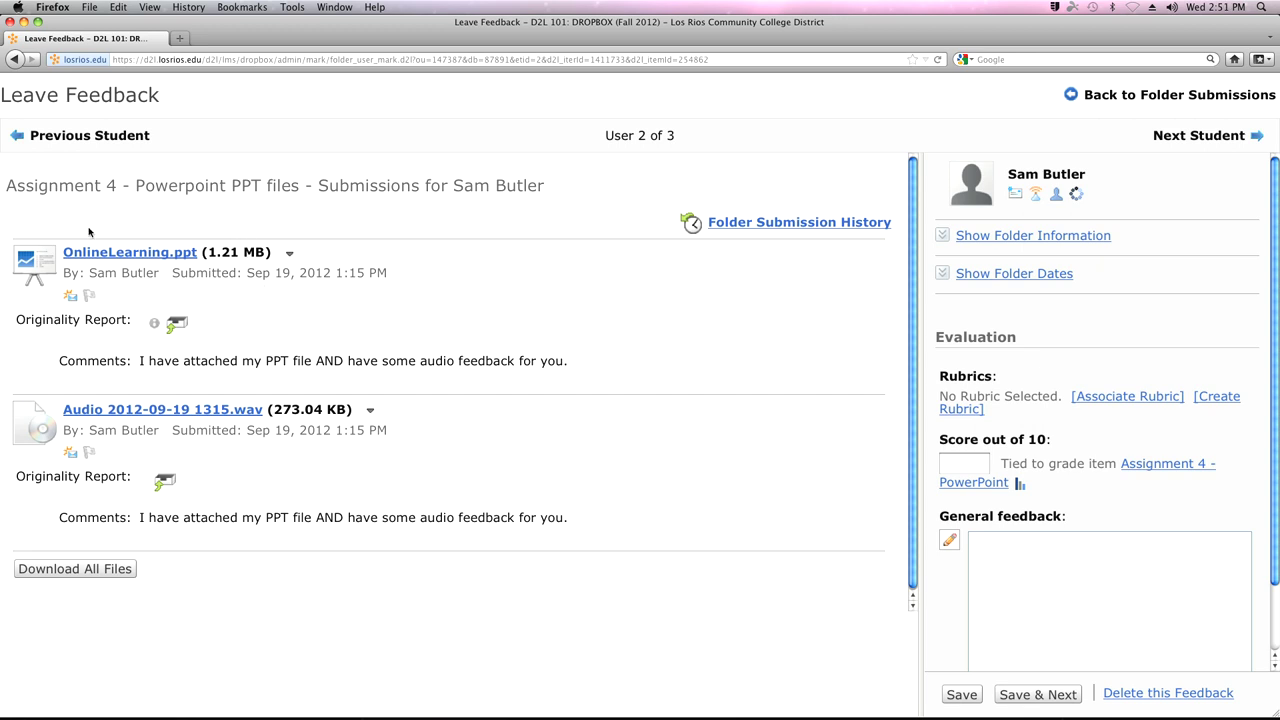
Step: View OnlineLearning.ppt in the built-in document viewer, look through its slides down to page 3, and close the viewer
left_click(287, 256)
left_click(299, 277)
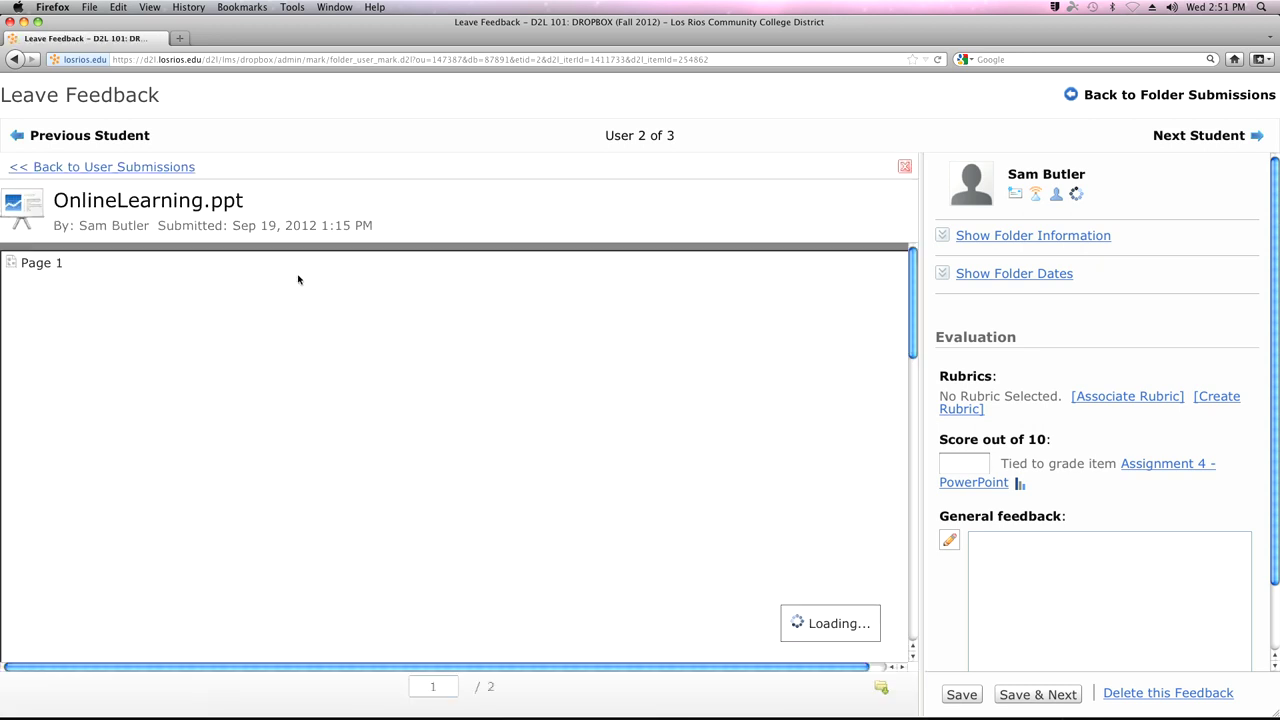
scroll(414, 347, "down", 4)
scroll(415, 347, "down", 6)
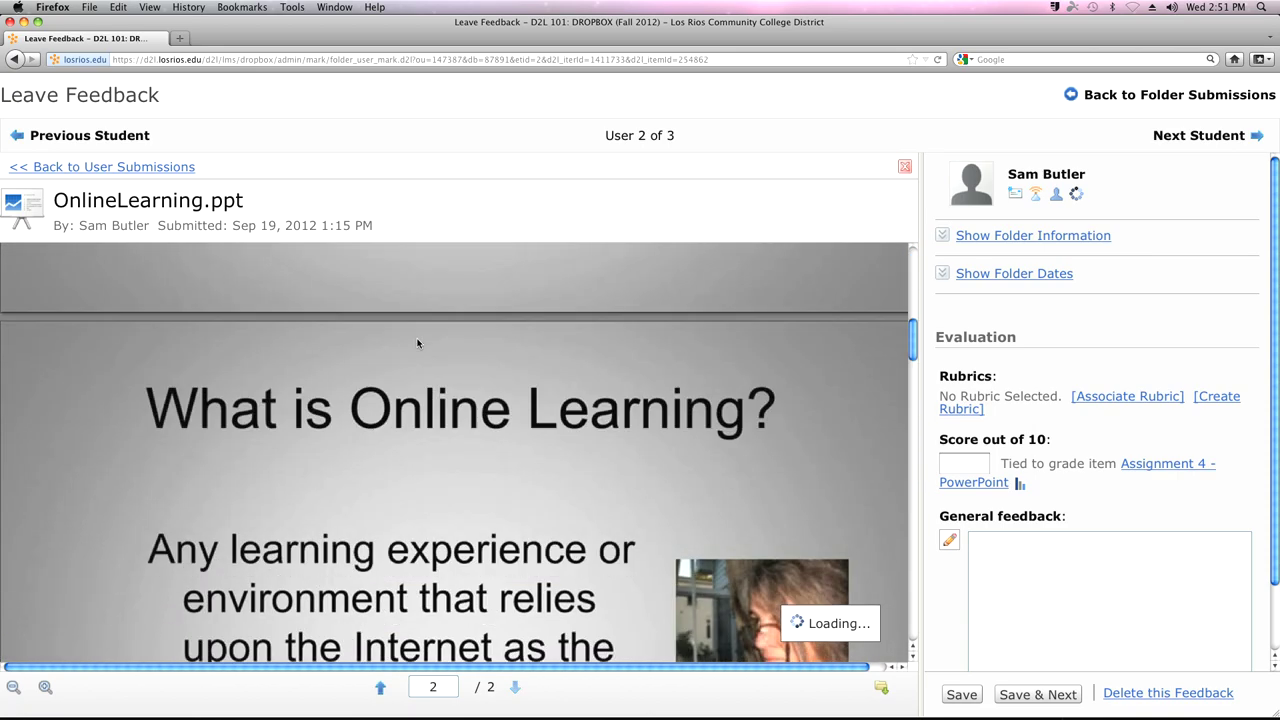
scroll(418, 342, "down", 5)
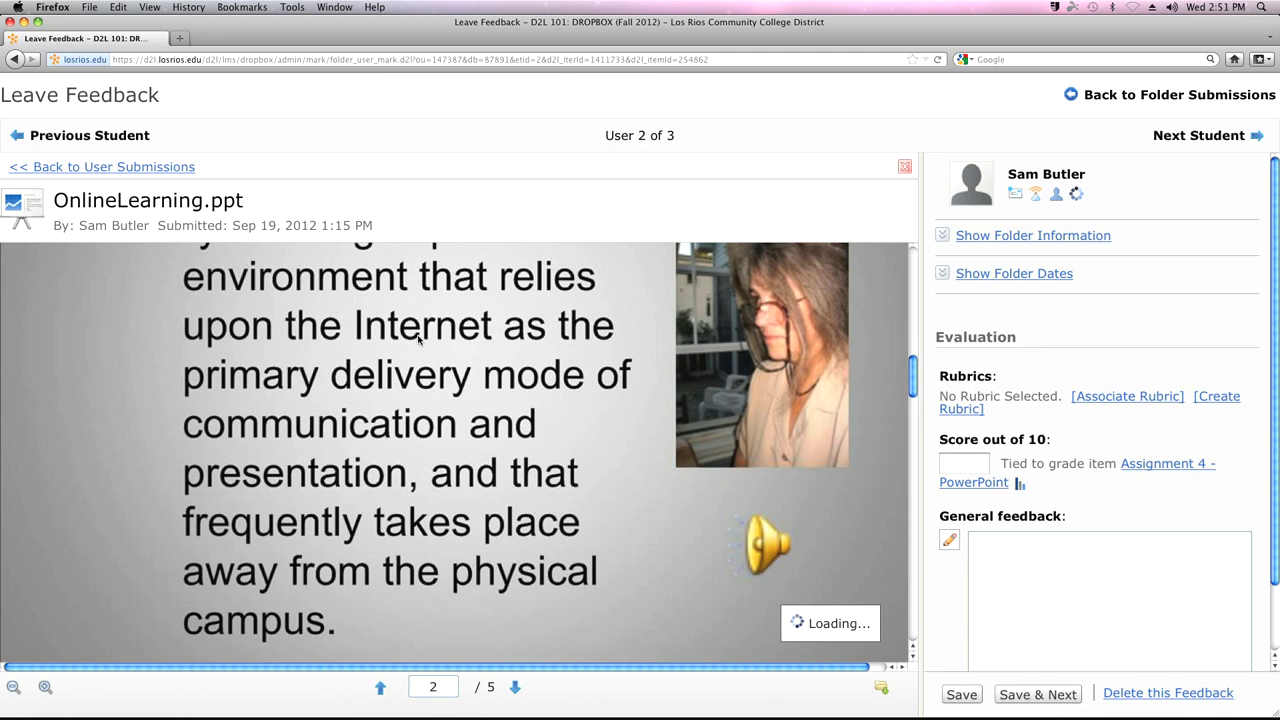
scroll(418, 340, "down", 3)
scroll(418, 340, "down", 2)
scroll(415, 350, "up", 3)
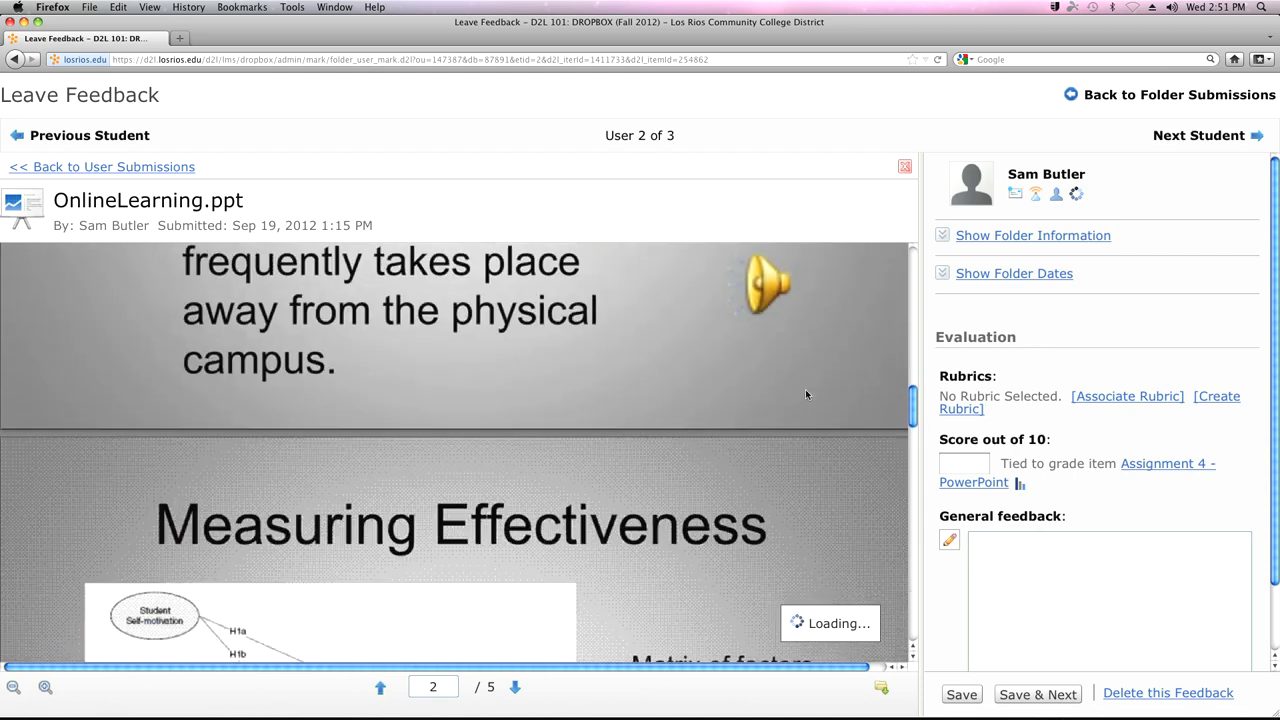
scroll(806, 393, "down", 3)
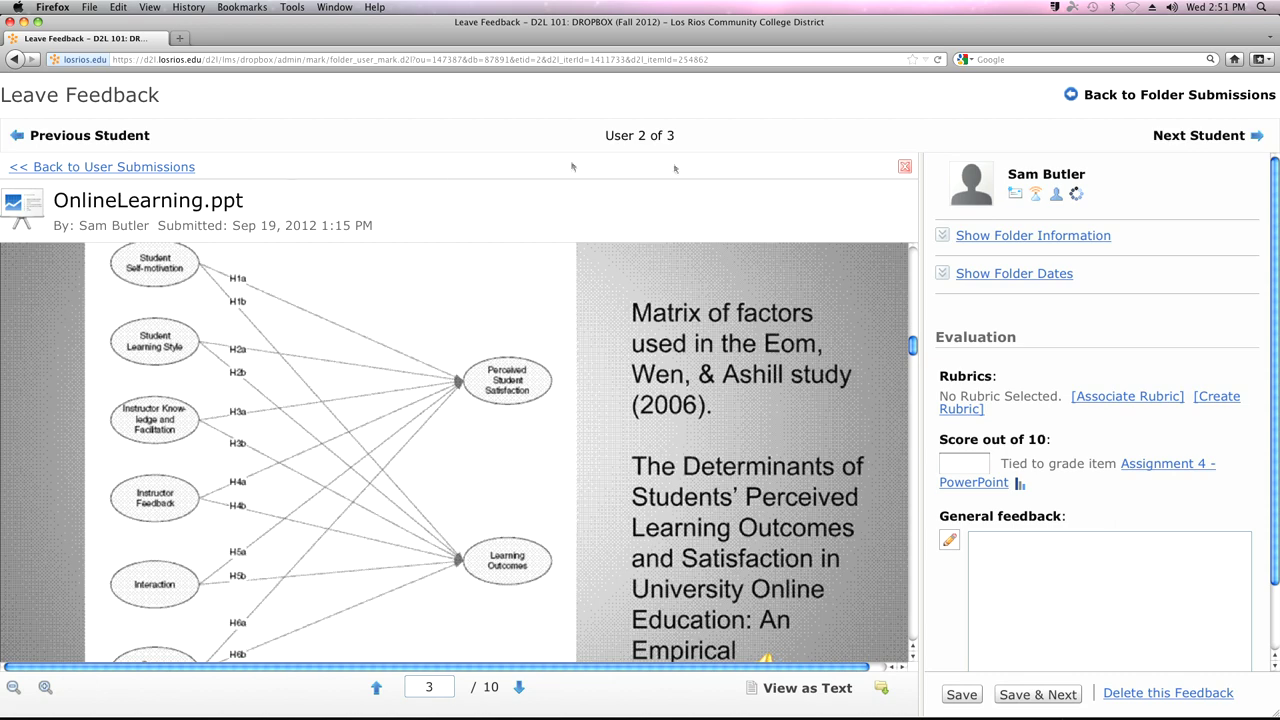
left_click(905, 166)
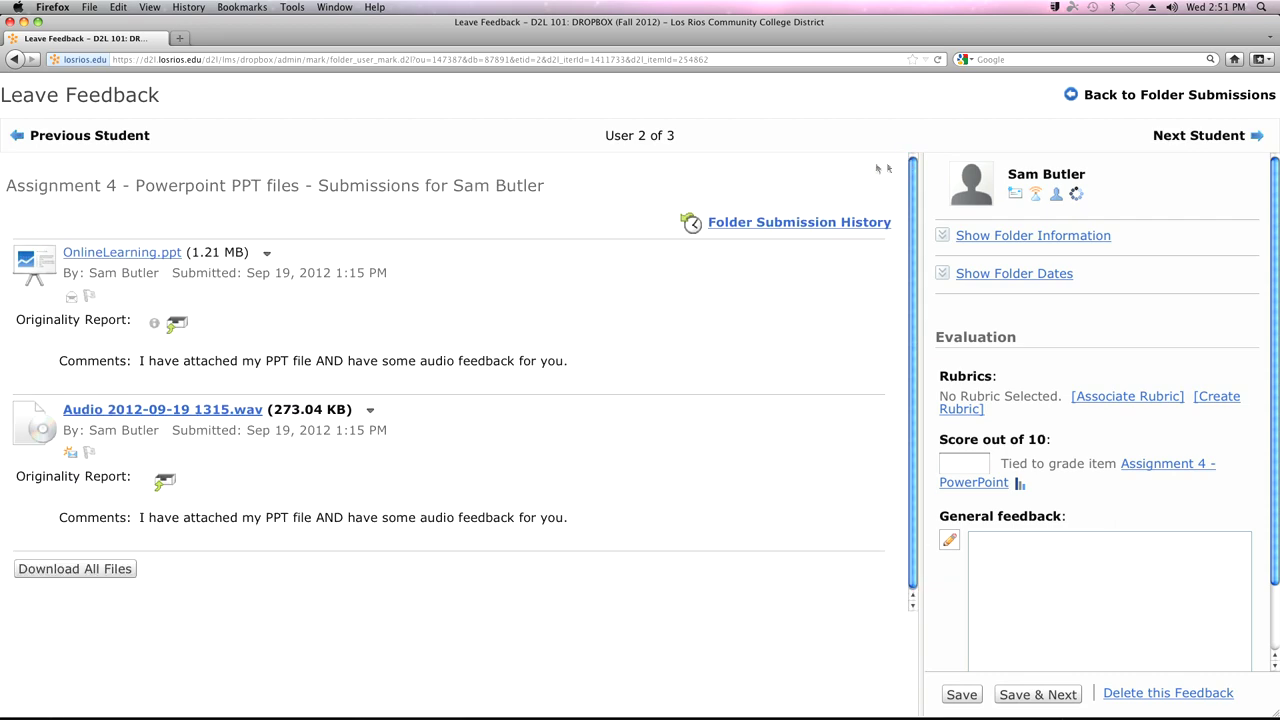
Step: Check the actions for Audio 2012-09-19 1315.wav, open it with QuickTime Player and play the recording at a higher volume
left_click(368, 411)
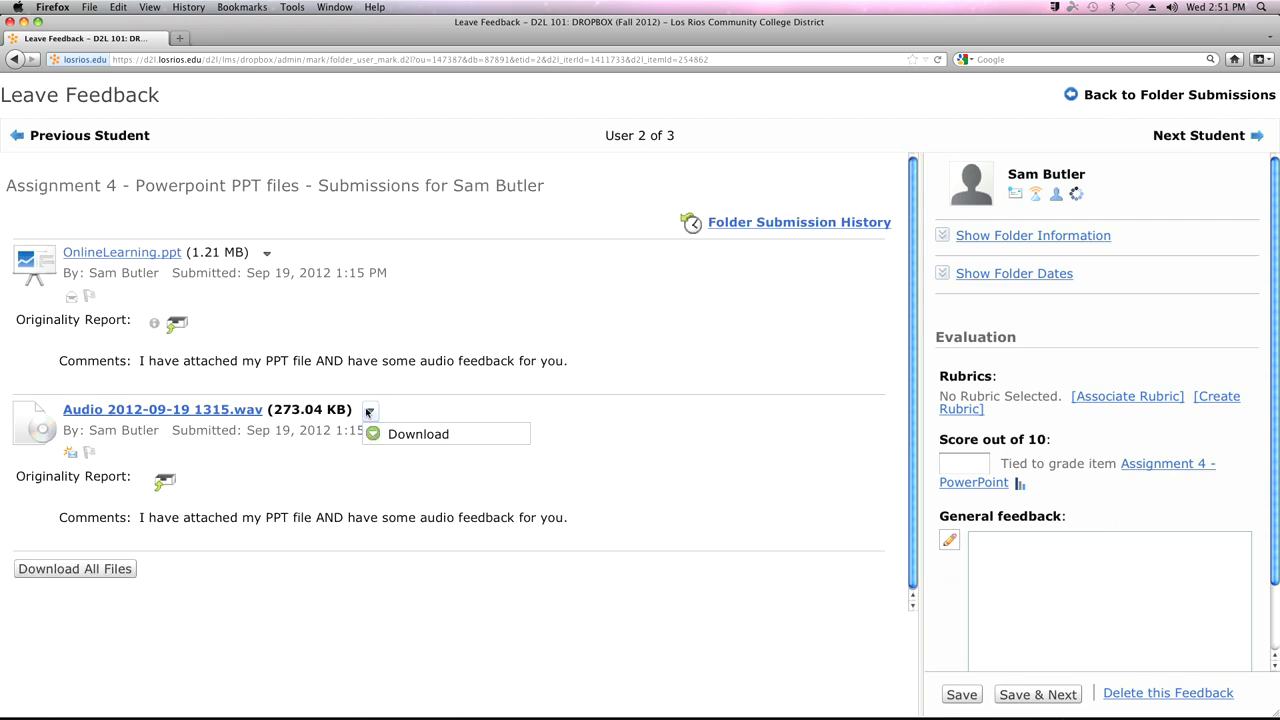
left_click(190, 410)
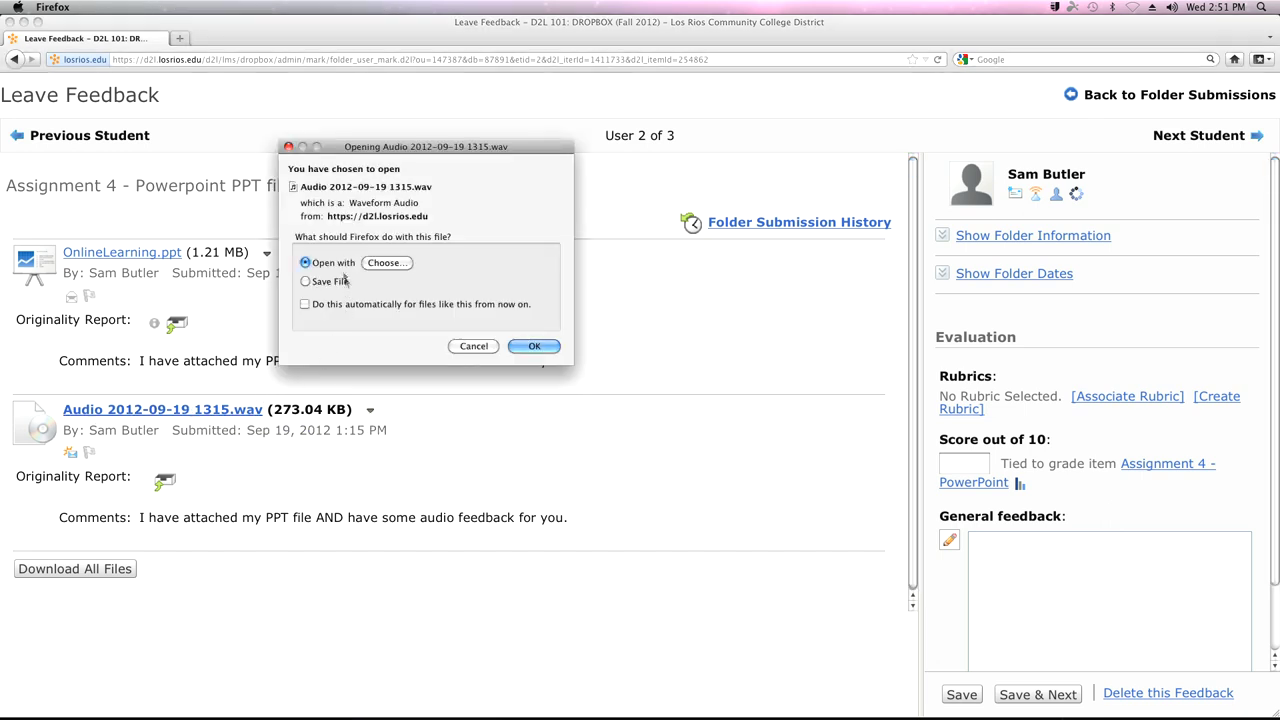
left_click(388, 263)
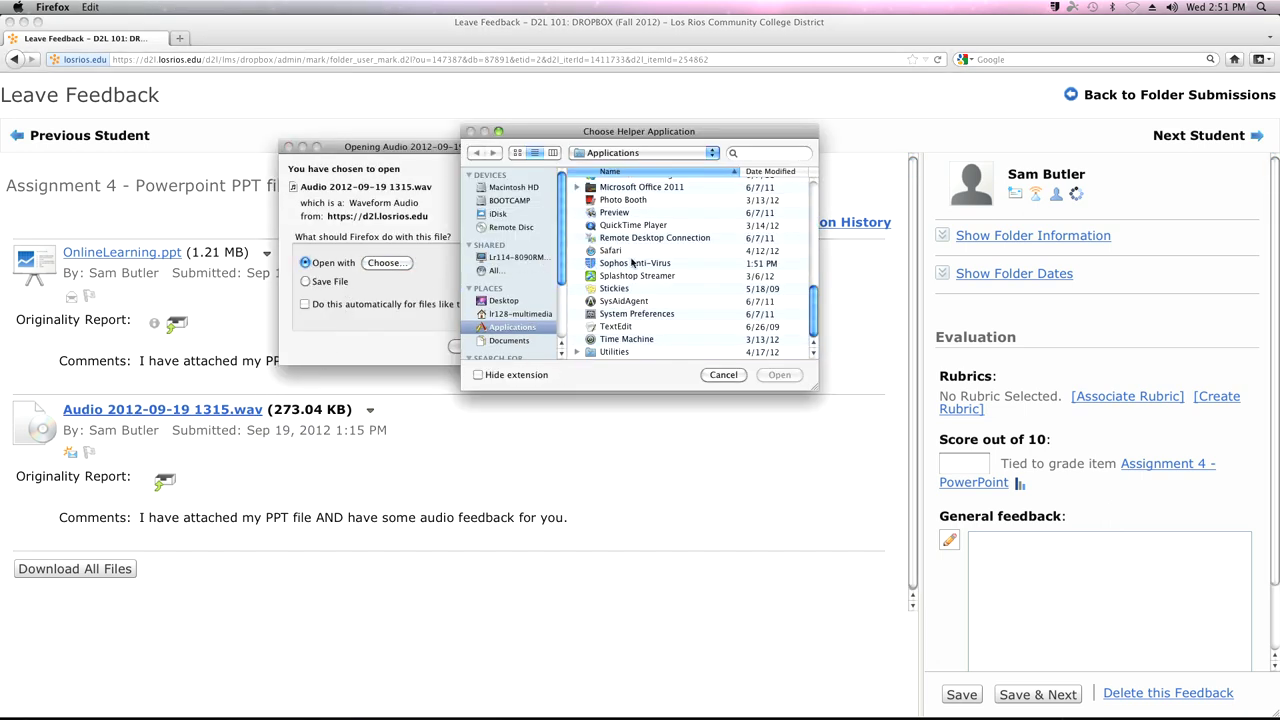
double_click(604, 225)
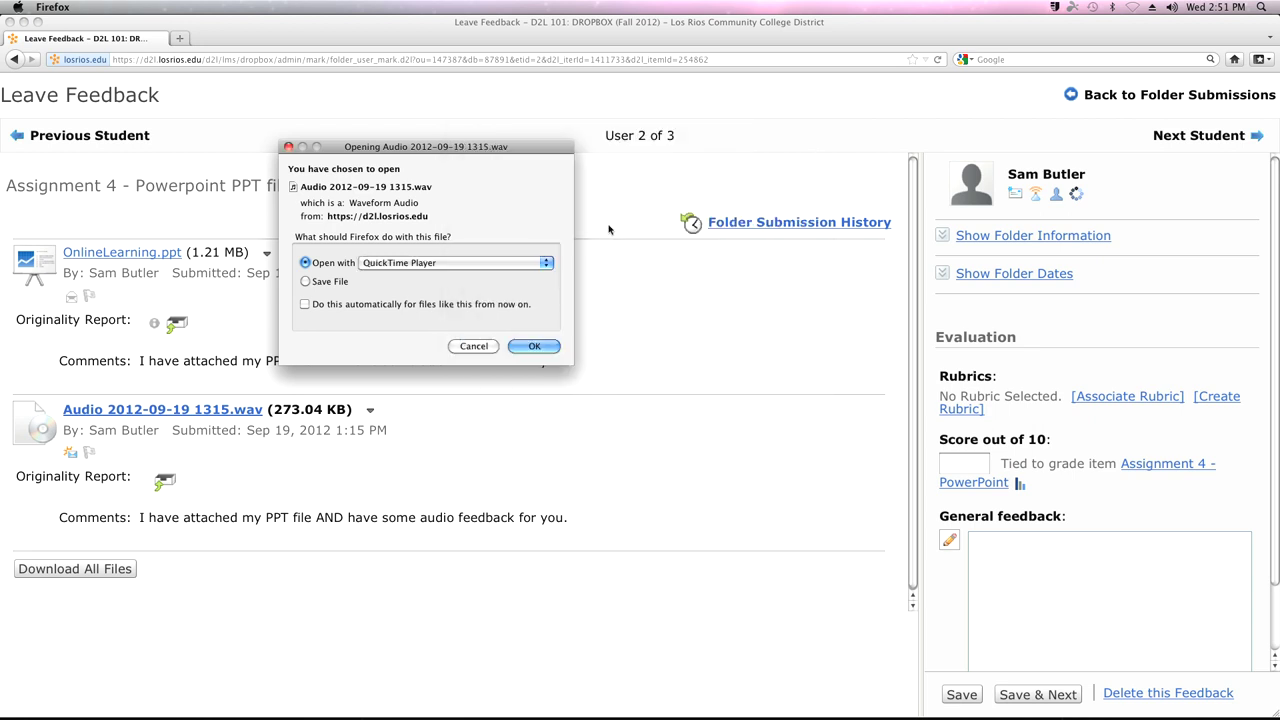
left_click(536, 347)
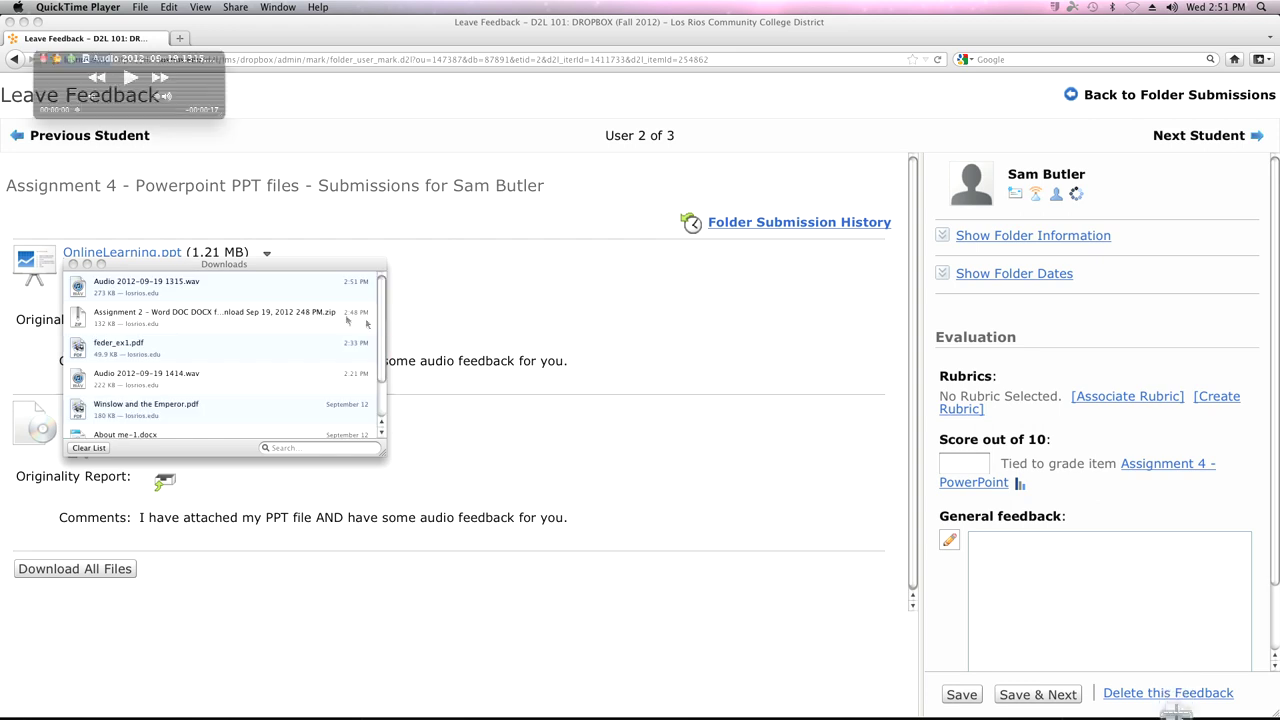
left_click(131, 78)
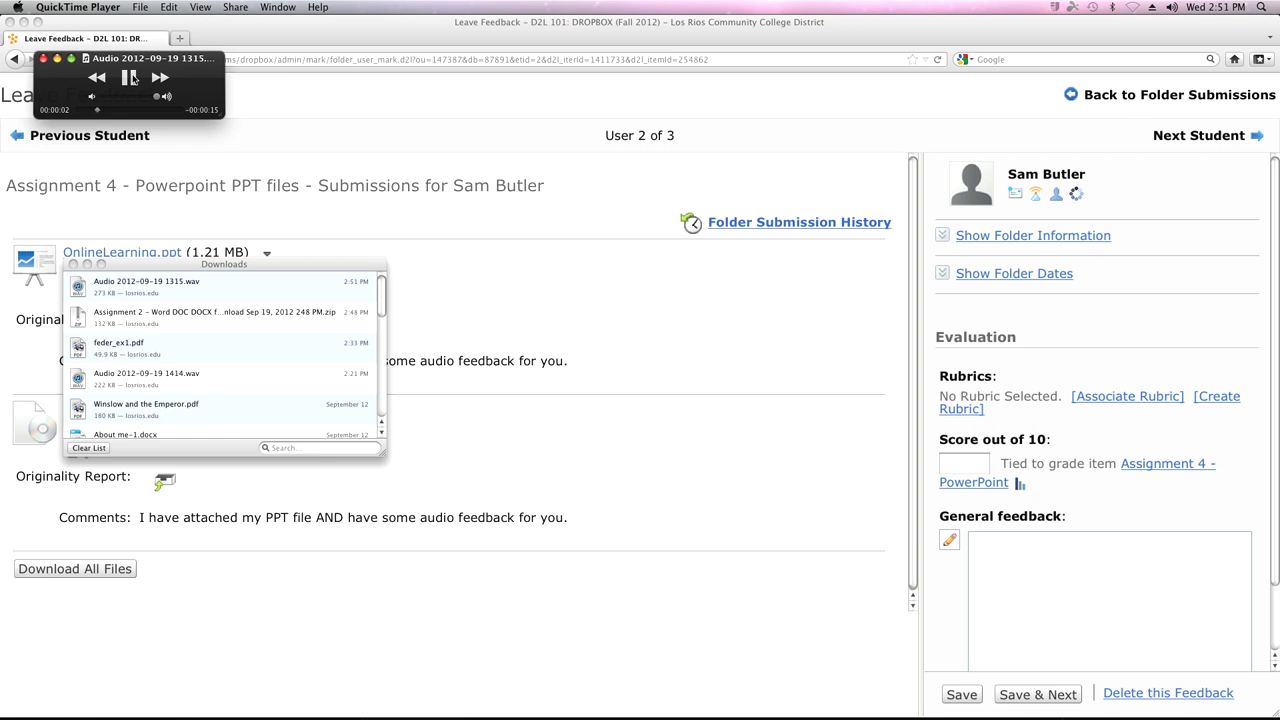
key("XF86AudioRaiseVolume")
Step: Leave the student's feedback page and return through the Assignment 4 submissions to the dropbox folder list
left_click(265, 256)
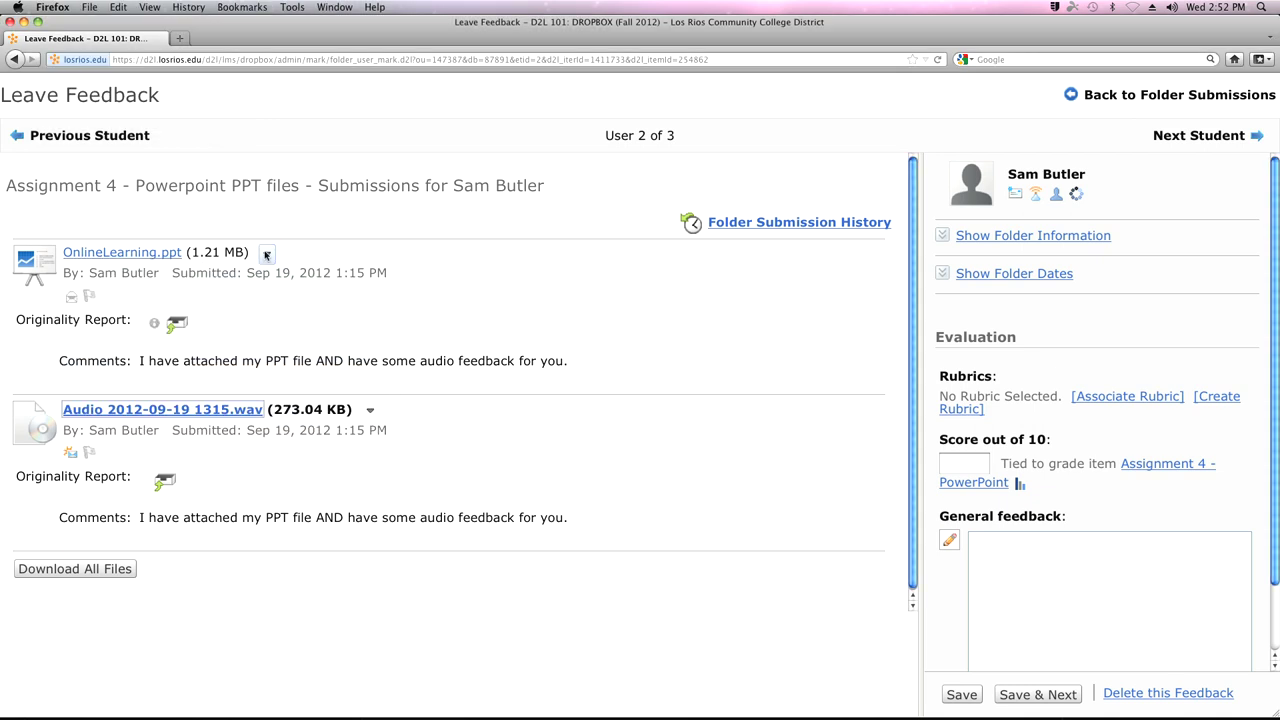
left_click(90, 136)
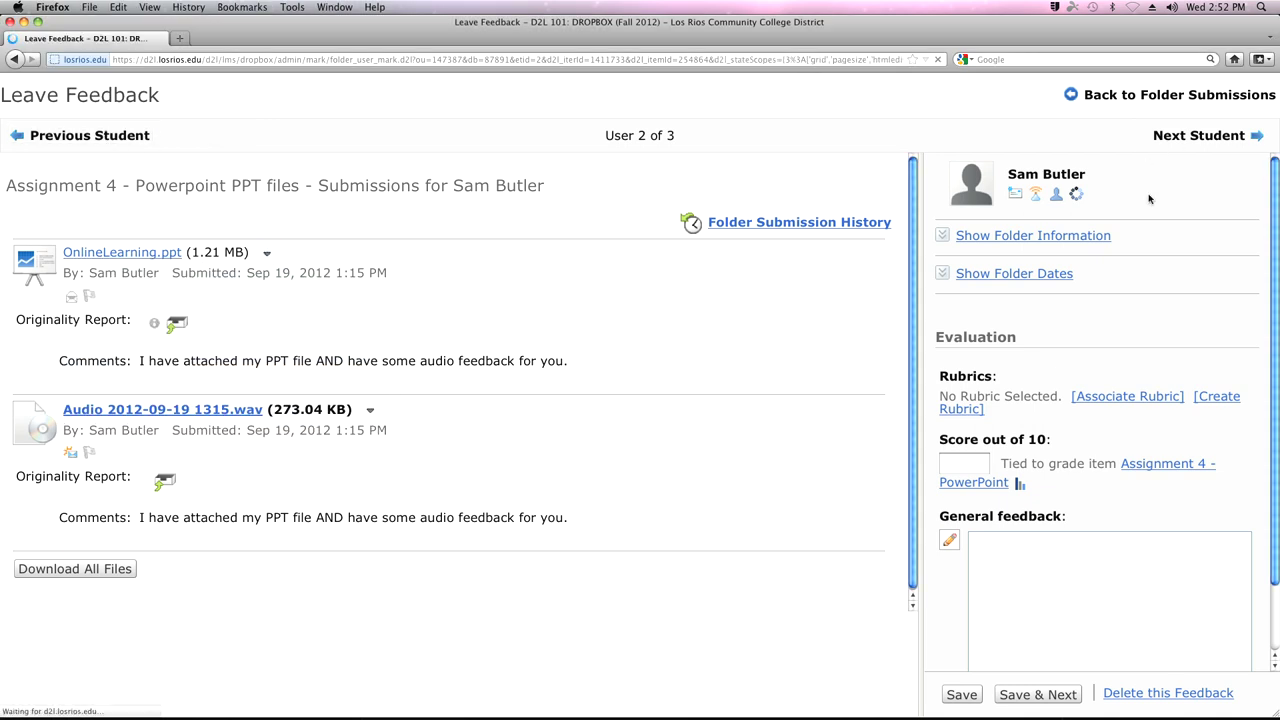
left_click(1135, 96)
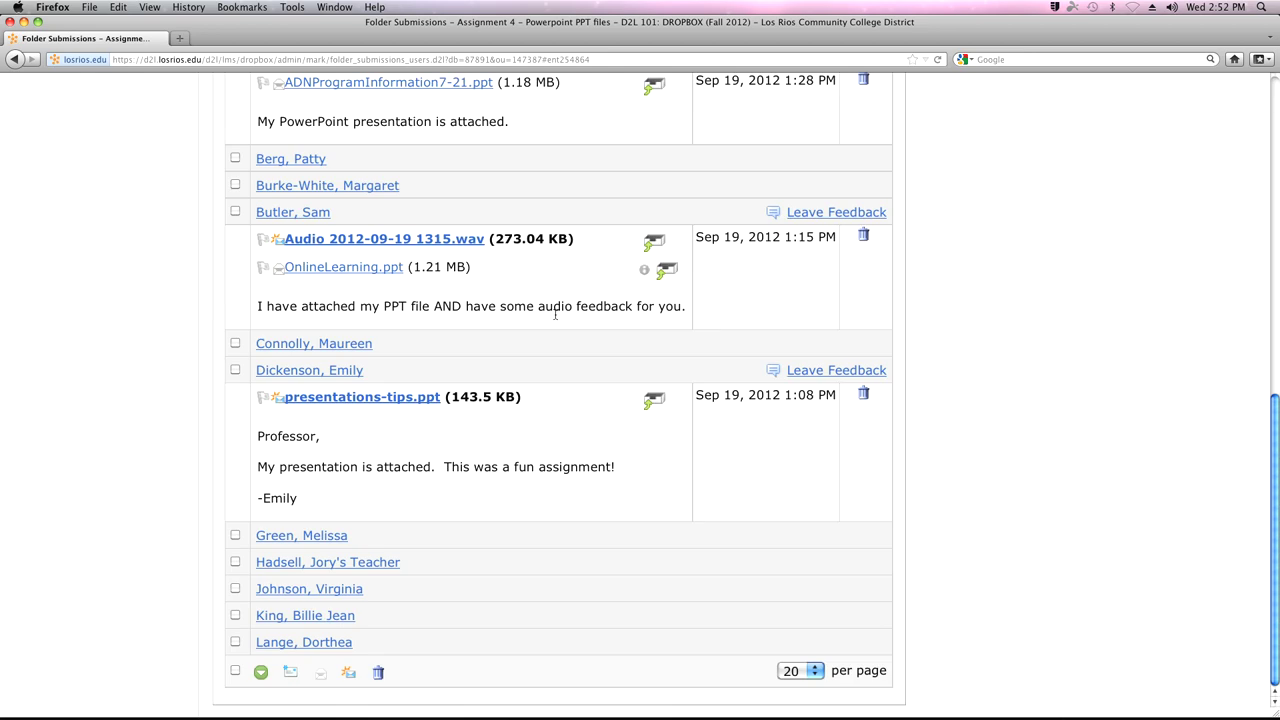
scroll(490, 430, "up", 10)
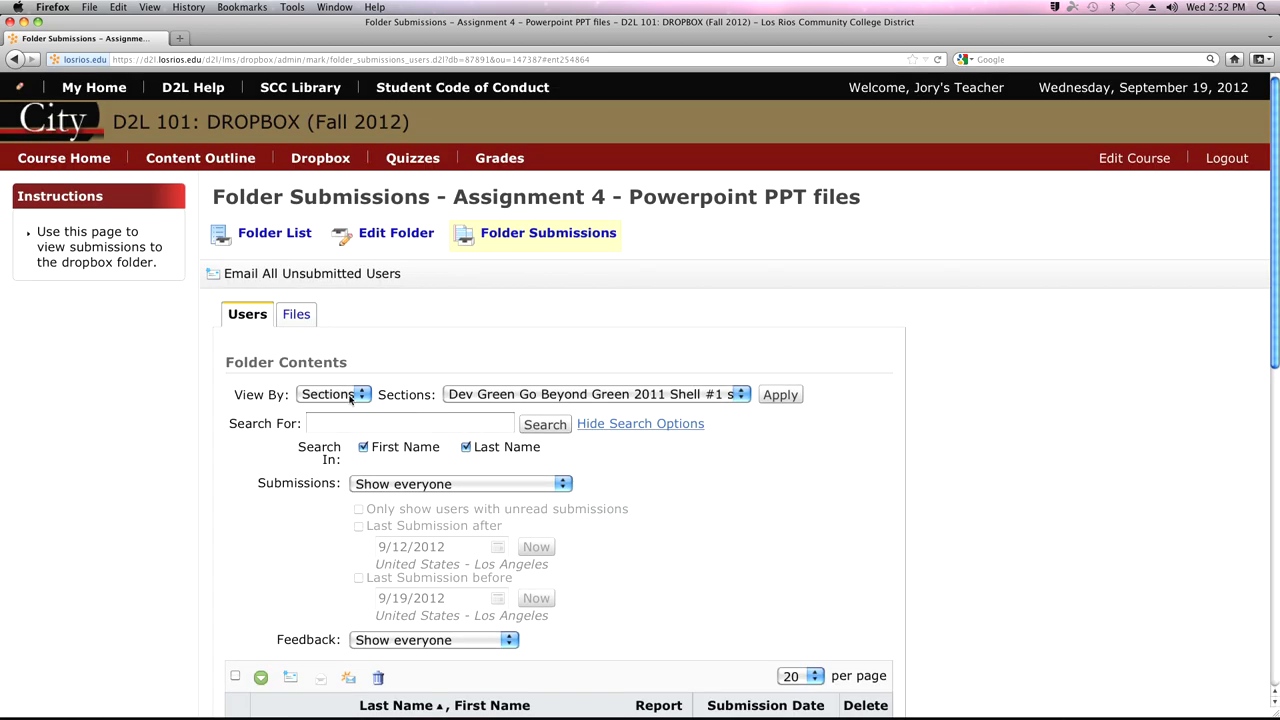
left_click(265, 240)
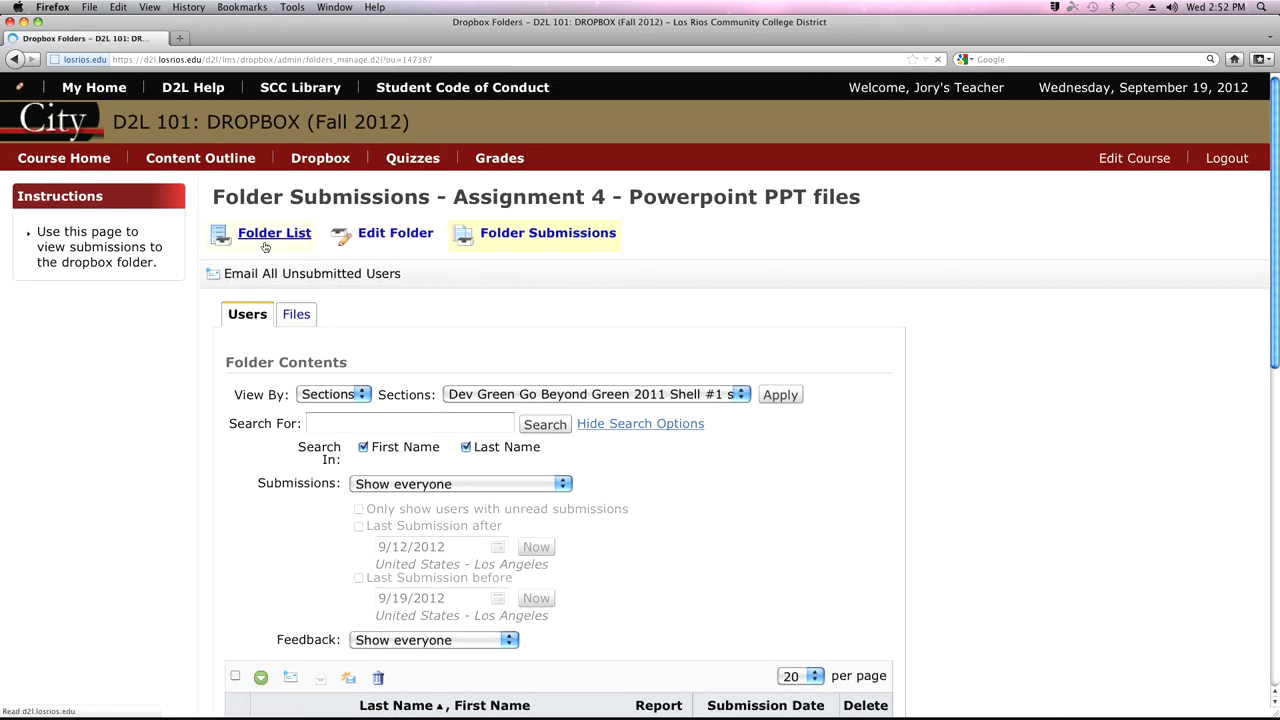
scroll(357, 200, "down", 2)
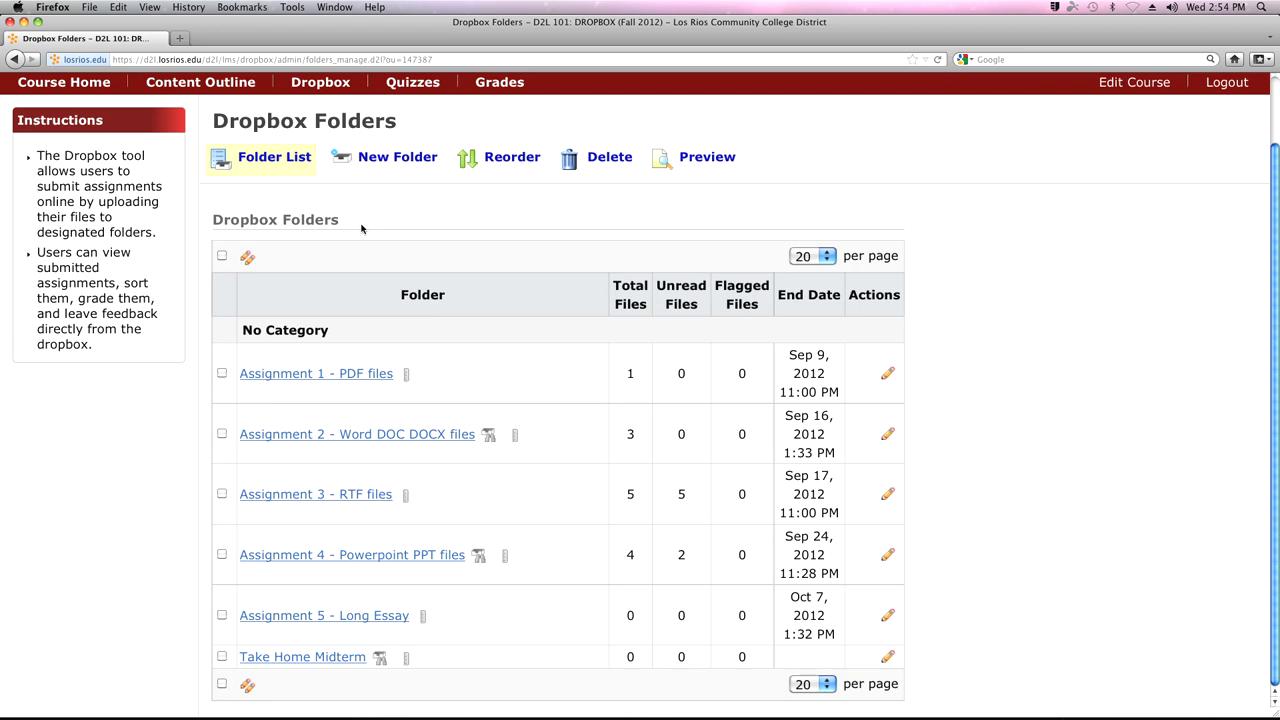
scroll(361, 229, "up", 3)
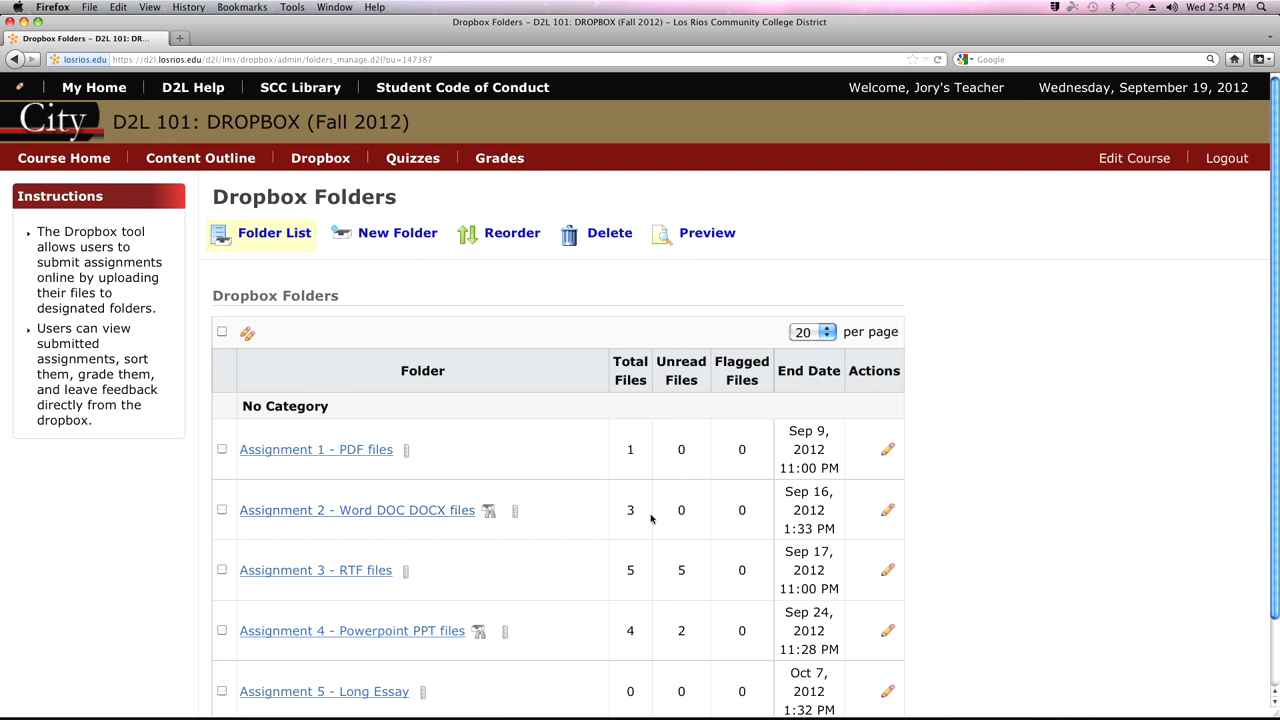
Step: Open the Assignment 1 - PDF files submissions and look at which students have feedback left
left_click(345, 451)
scroll(504, 437, "down", 4)
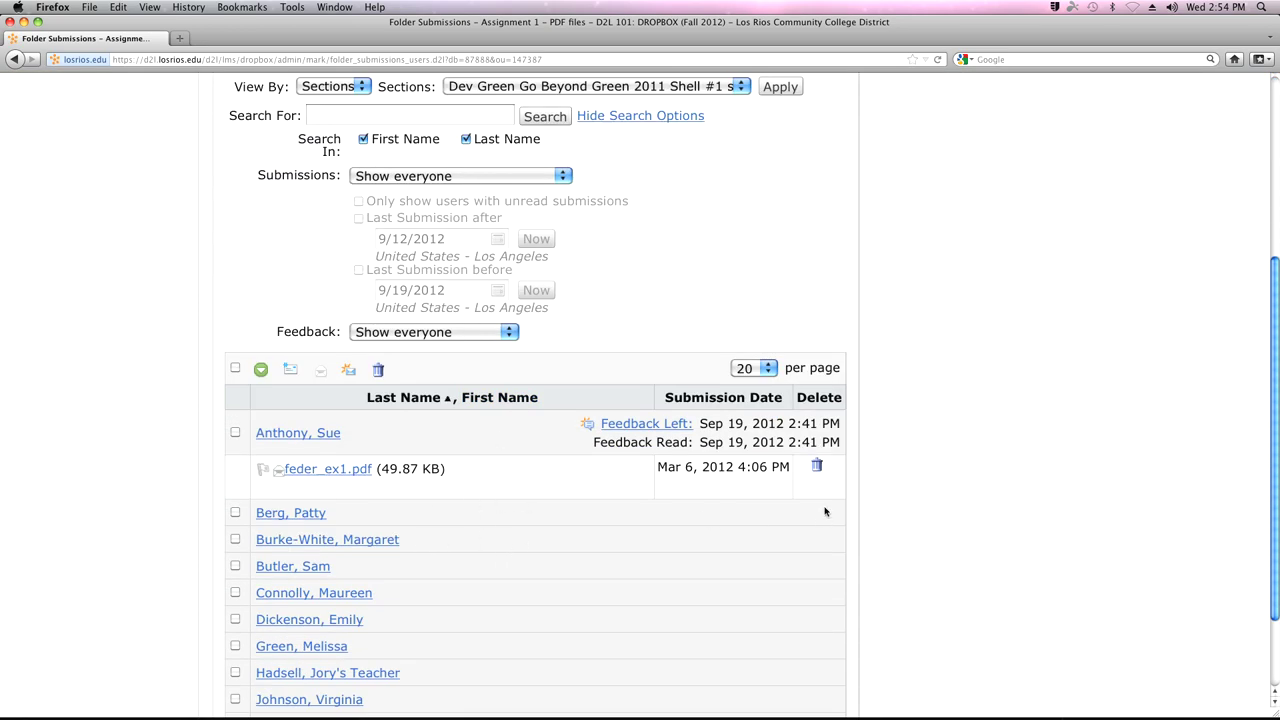
scroll(598, 454, "up", 3)
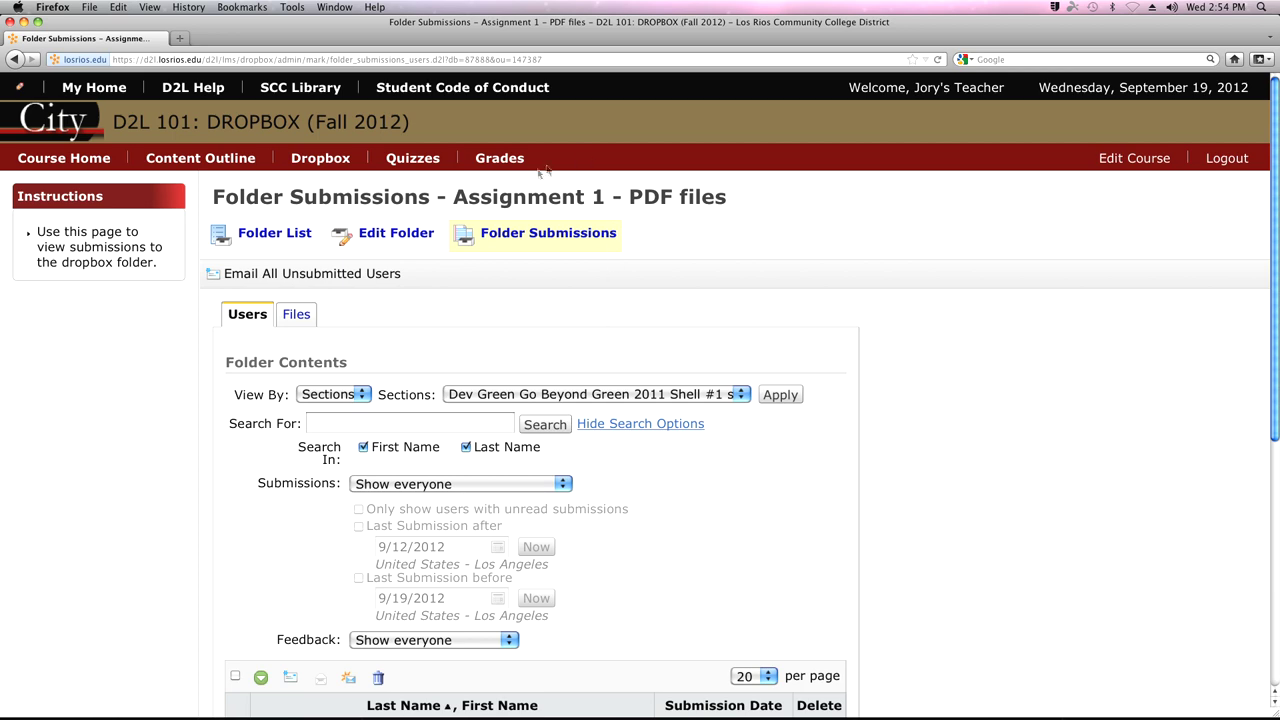
Step: Open the course's Grades List and bring up grade entry for the Assignment 1 - PDFs item
left_click(484, 163)
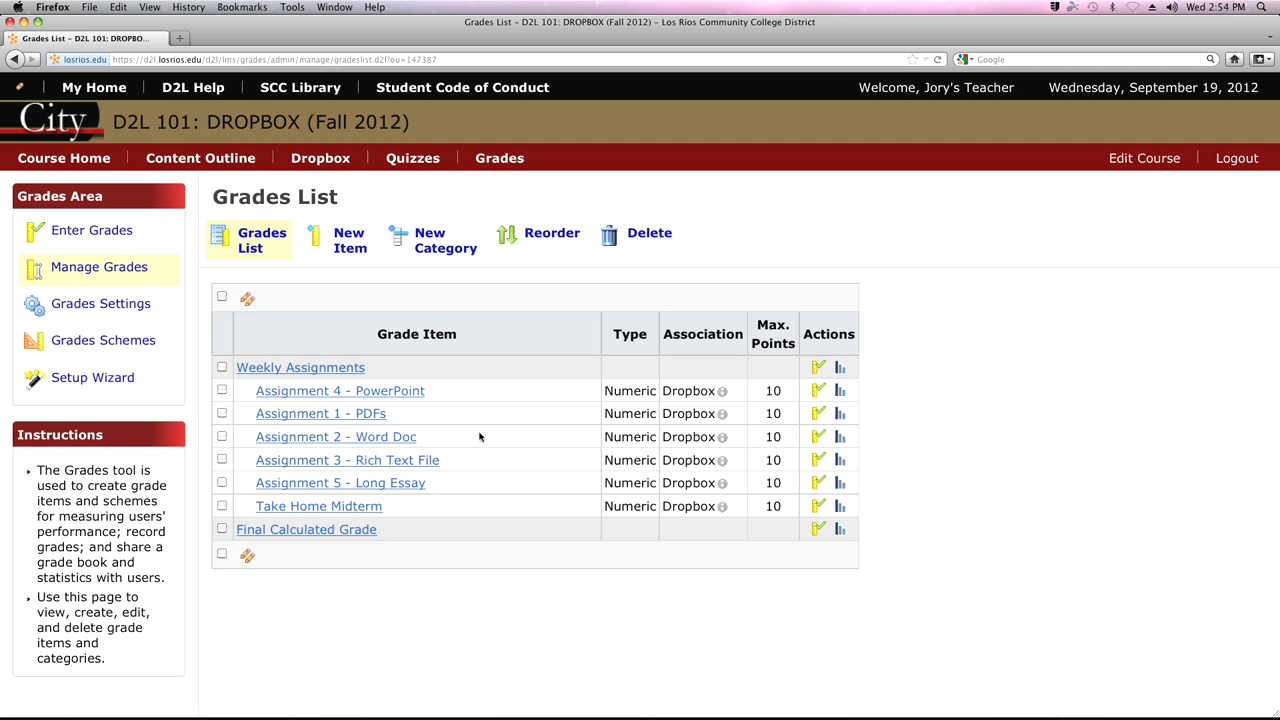
left_click(818, 416)
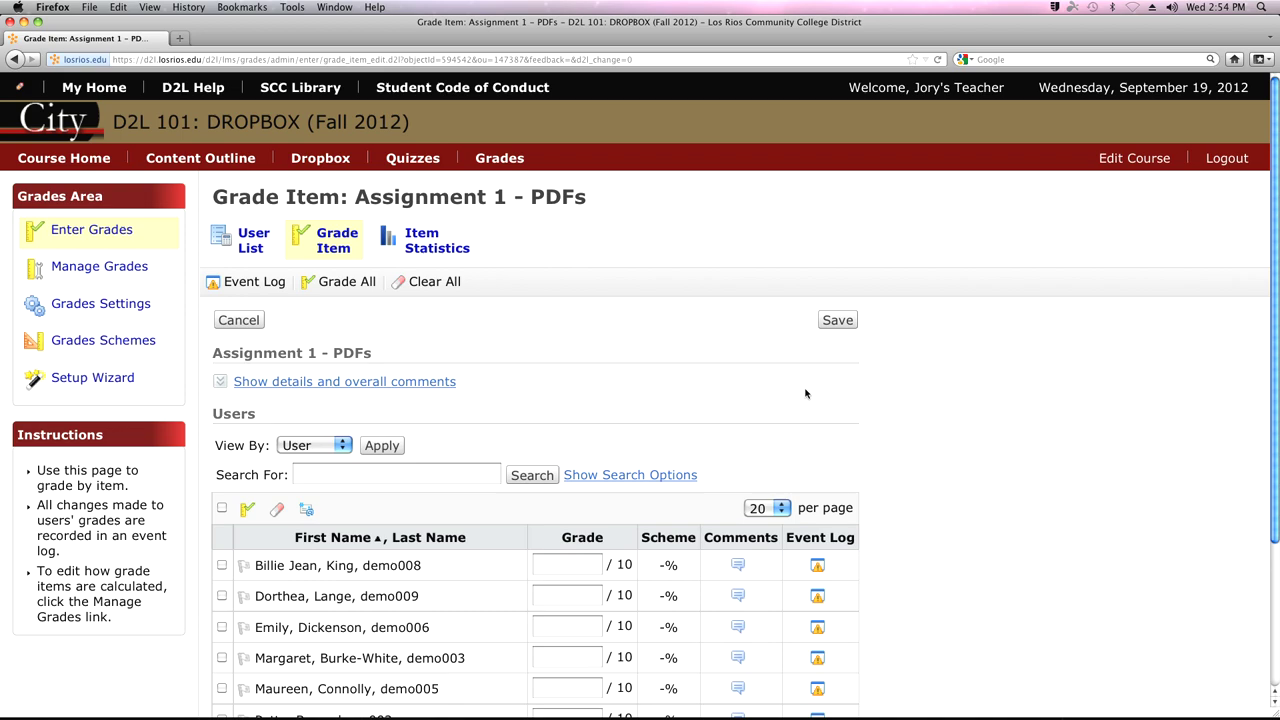
scroll(805, 393, "down", 2)
scroll(805, 393, "down", 3)
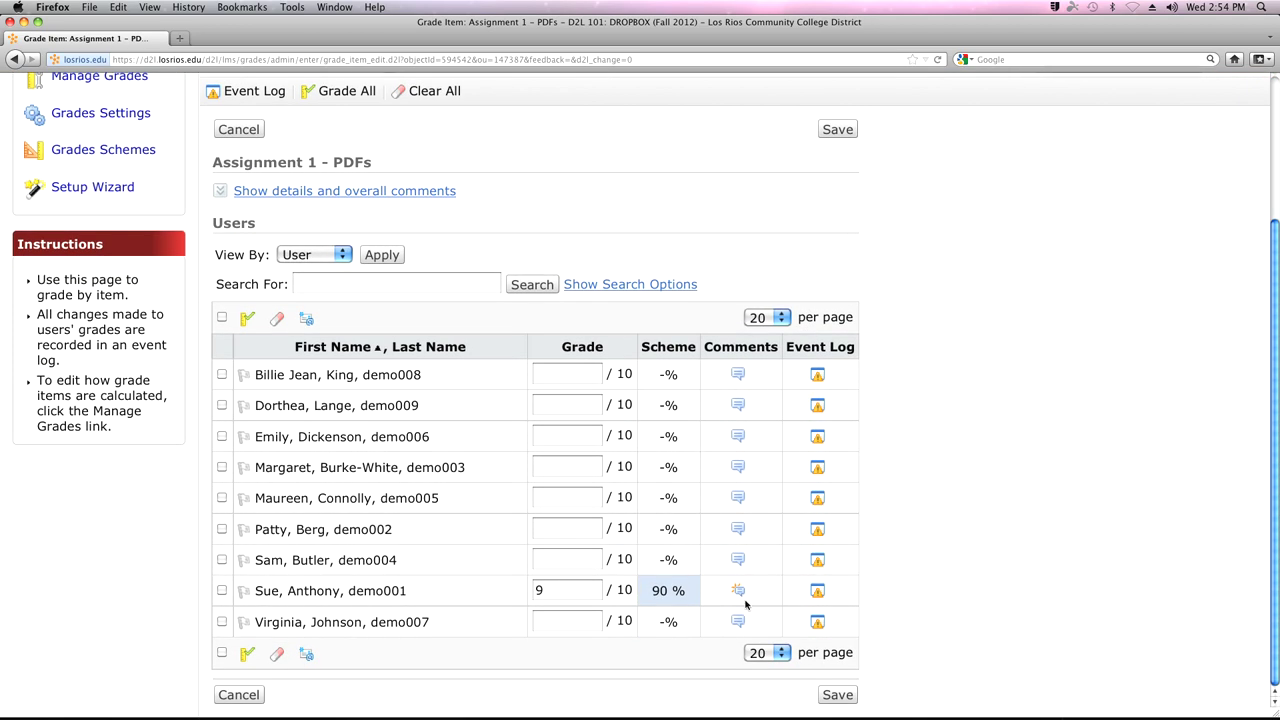
Step: Enter a trial grade of 8 for the fifth listed student, view the comments editor, and decline saving the changes
left_click(598, 498)
type("8")
left_click(738, 498)
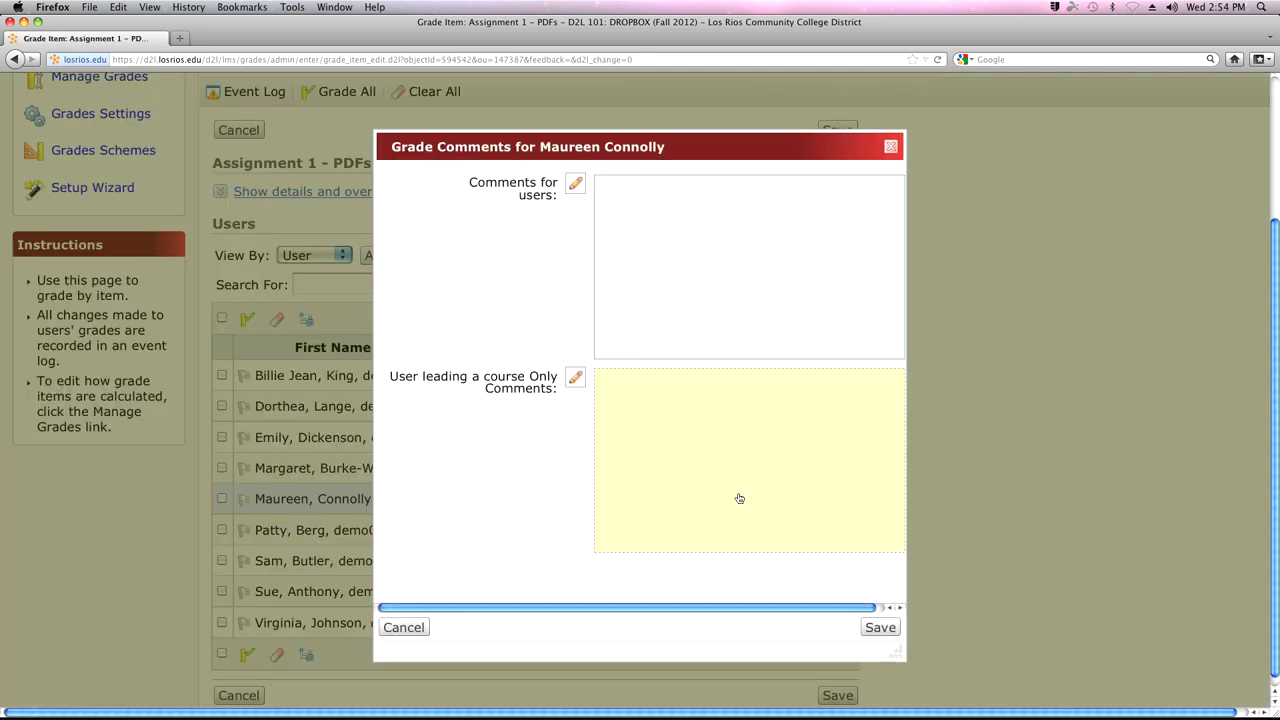
left_click(734, 306)
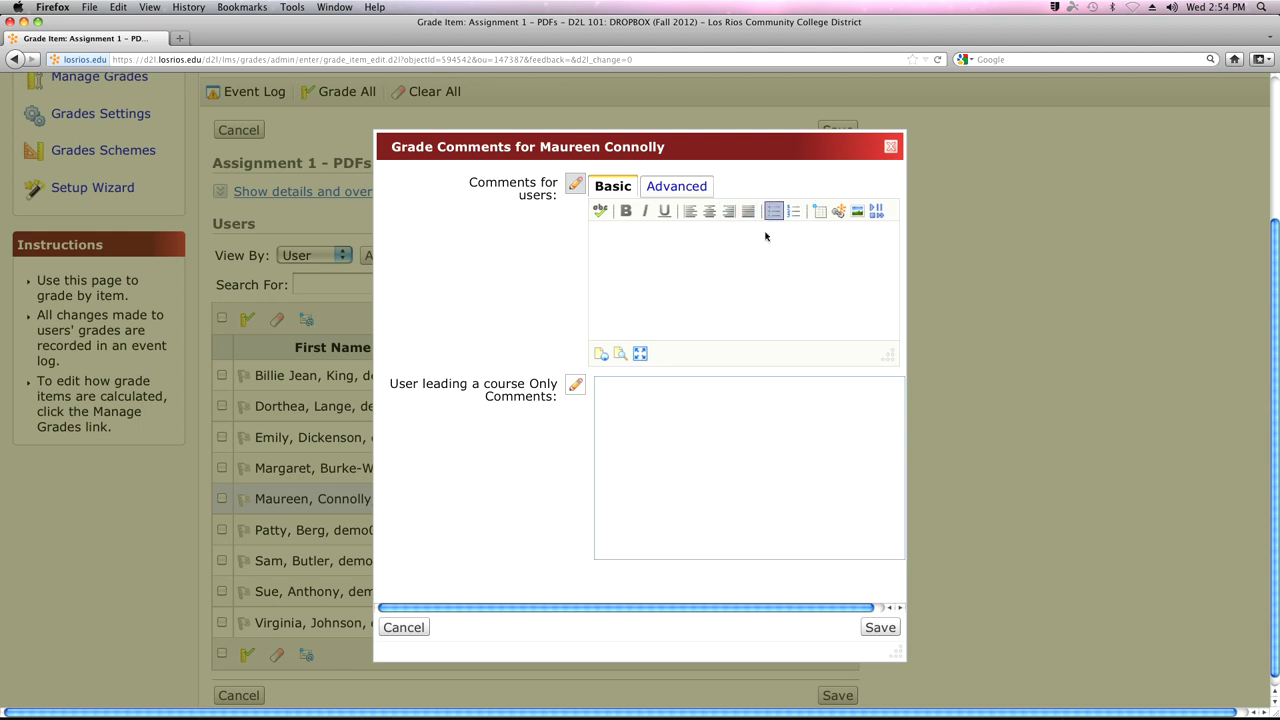
left_click(420, 628)
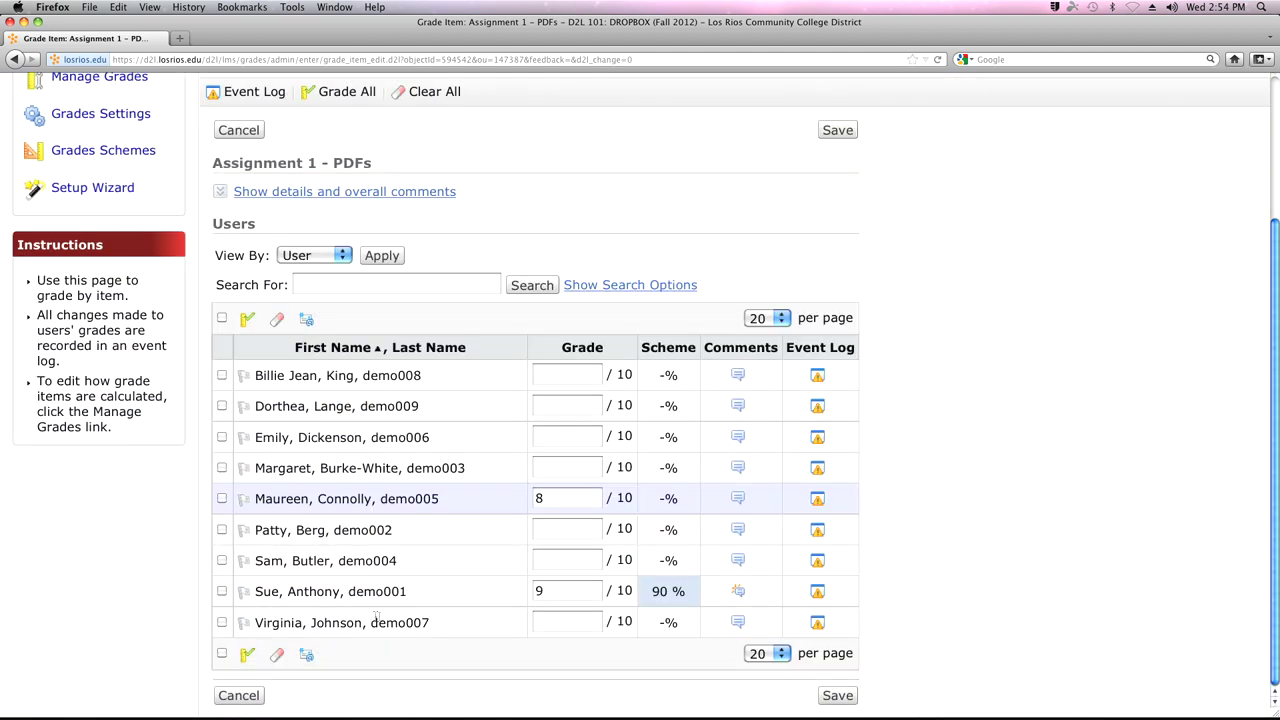
left_click(834, 698)
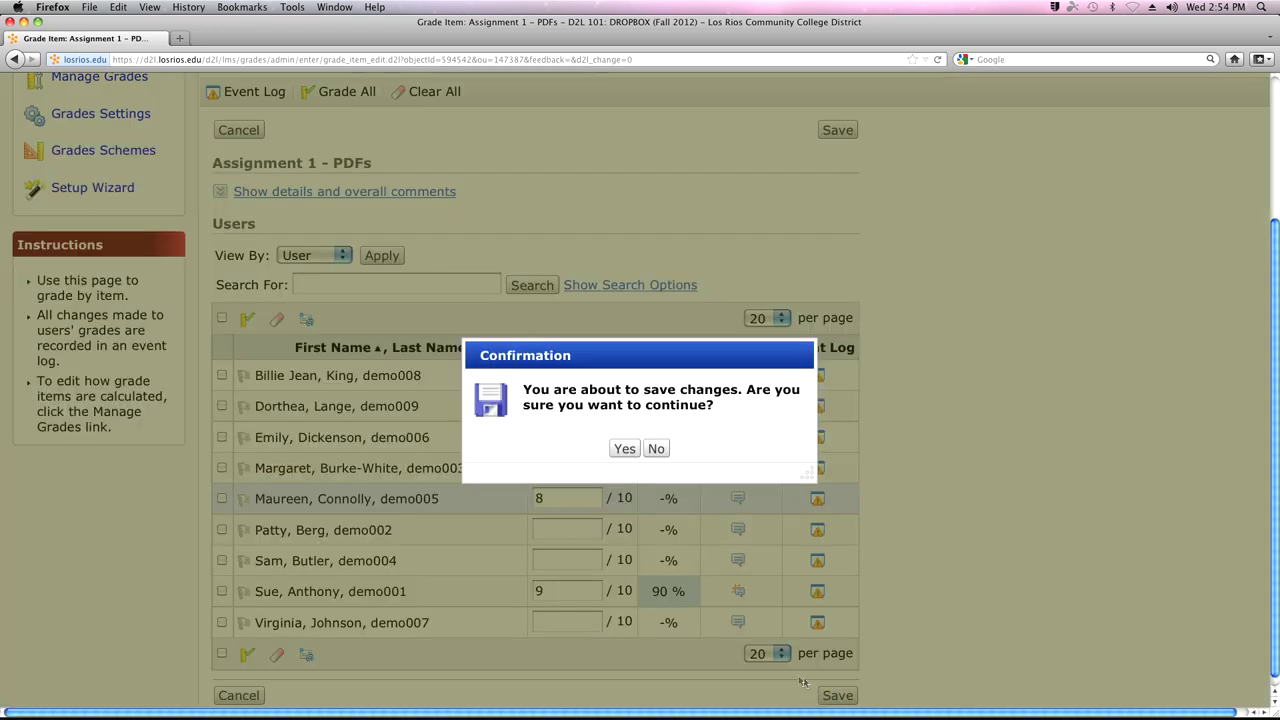
left_click(655, 452)
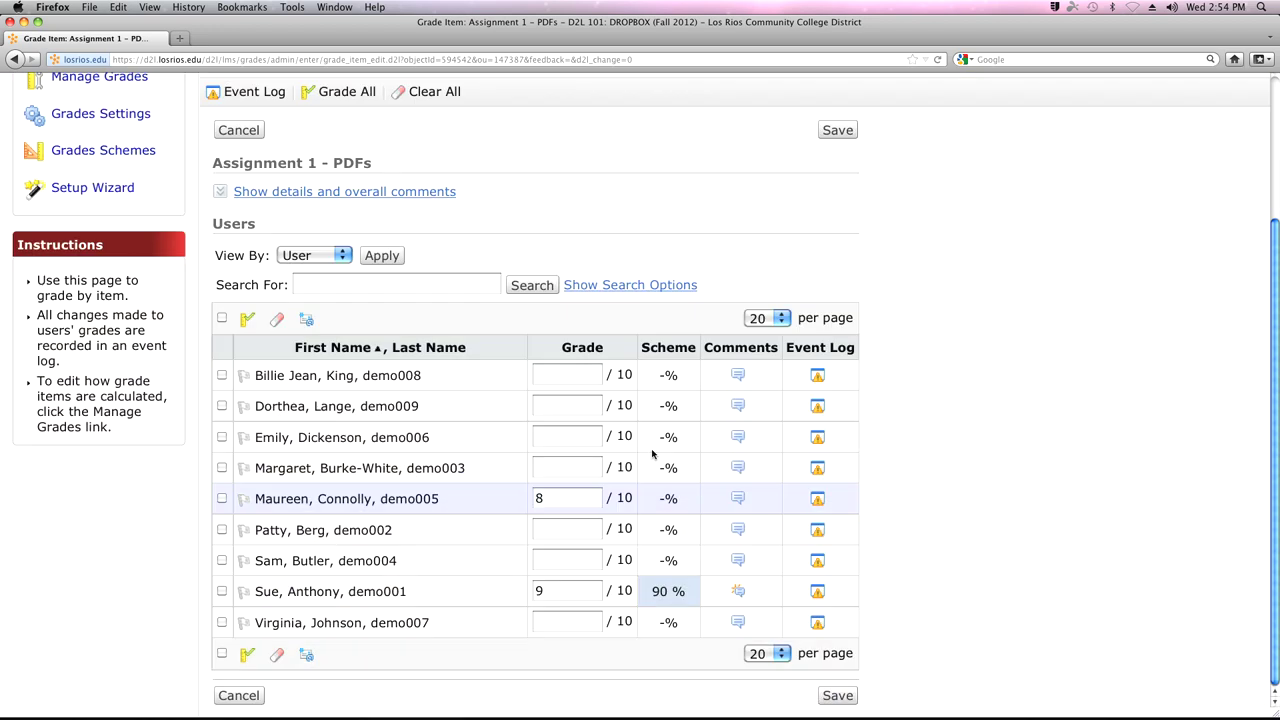
Step: Return to Dropbox, open the restrictions of the Assignment 1 - PDF files folder, and start adding users to special access
scroll(386, 240, "up", 5)
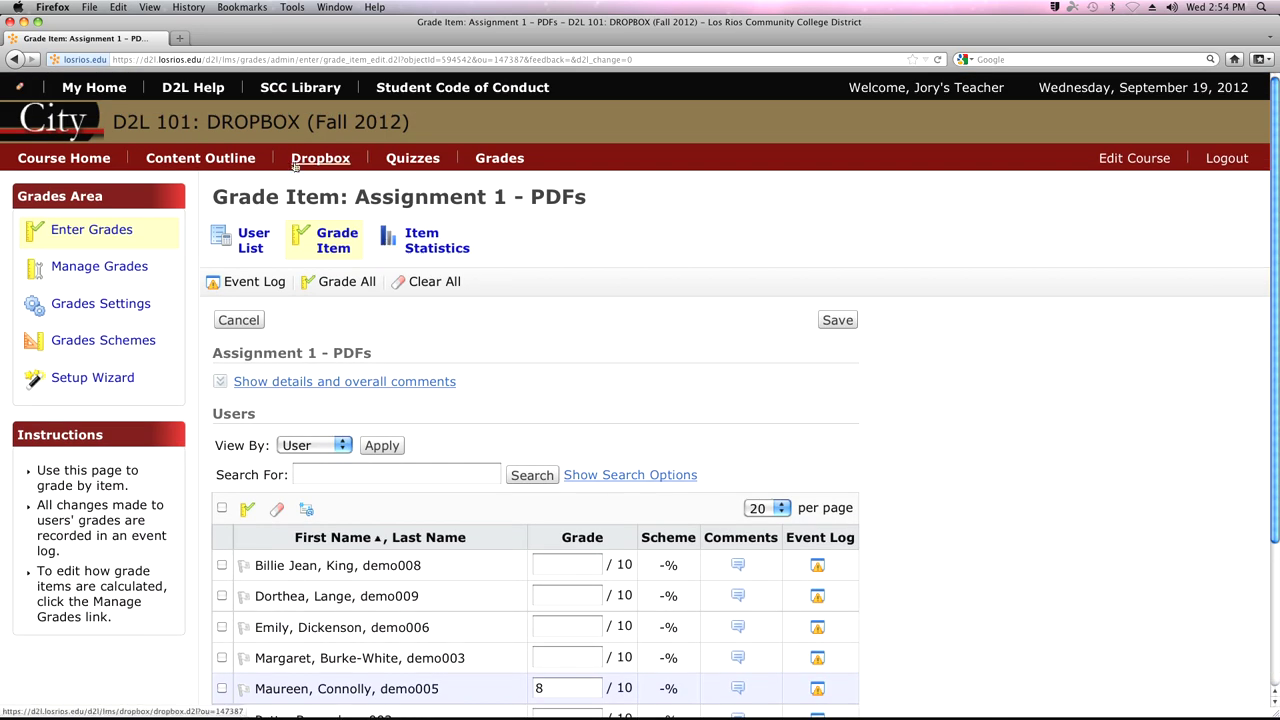
left_click(306, 160)
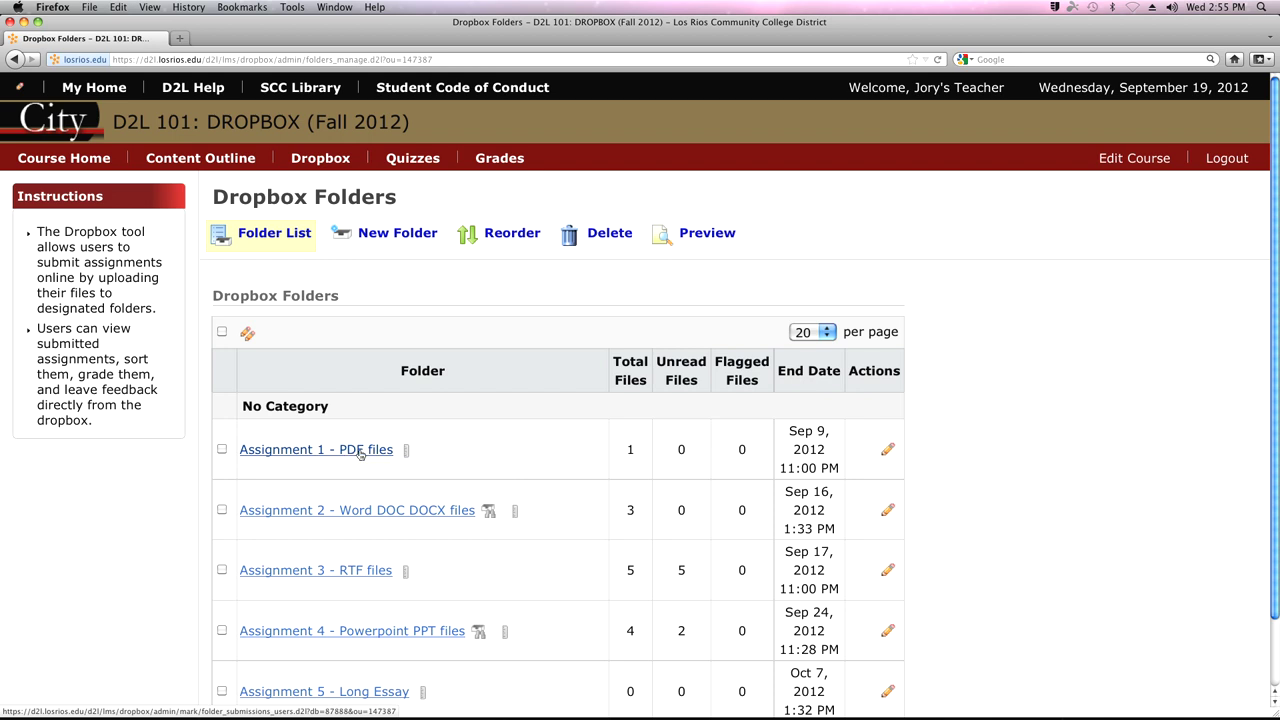
left_click(889, 450)
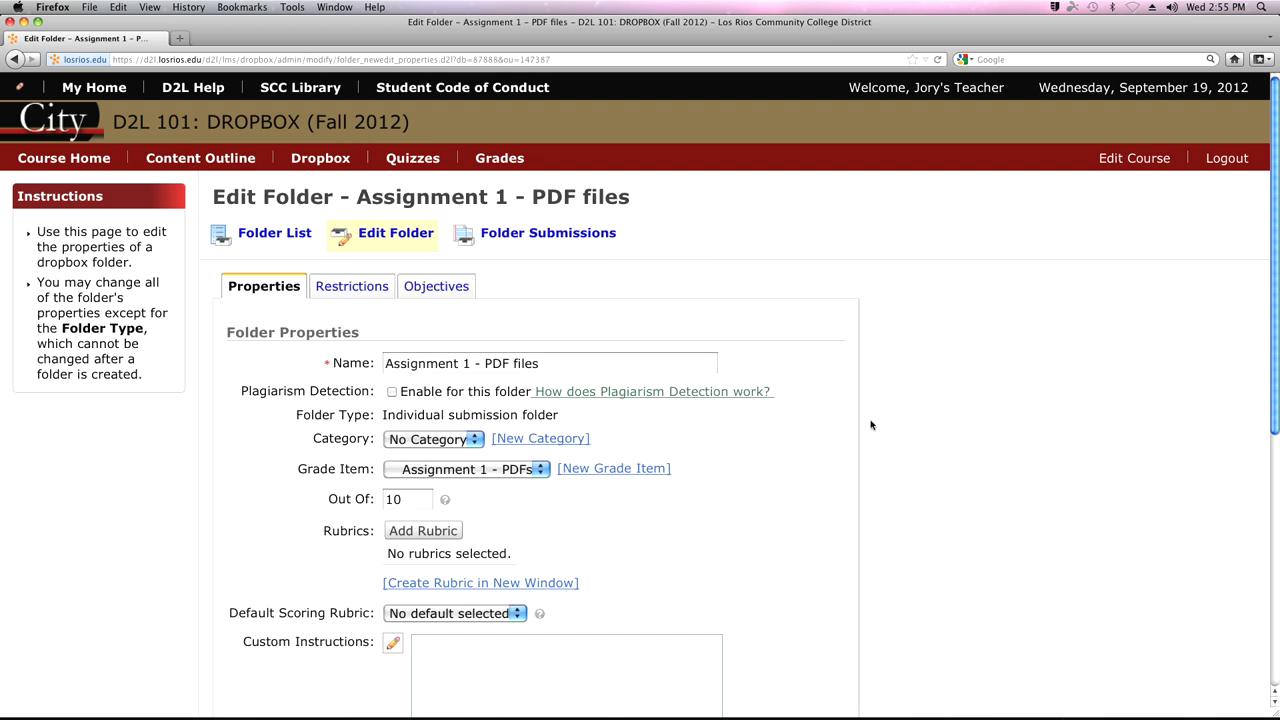
left_click(362, 286)
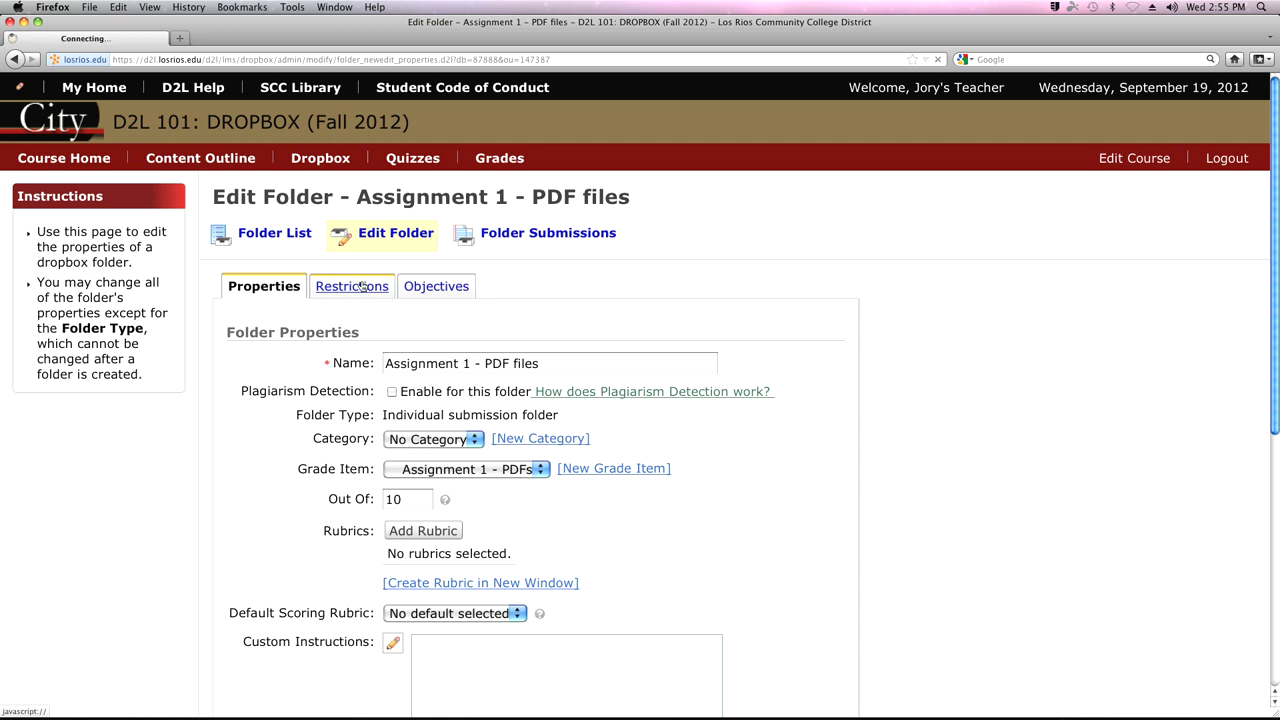
scroll(400, 366, "down", 2)
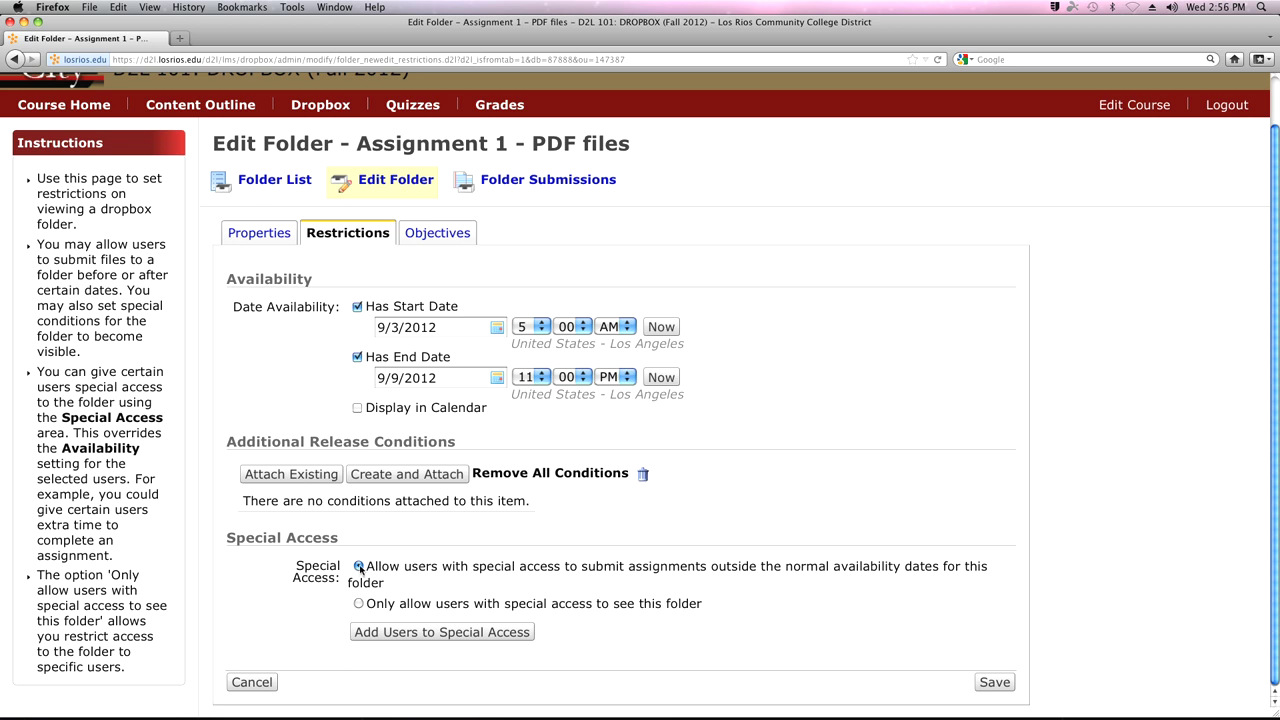
left_click(389, 633)
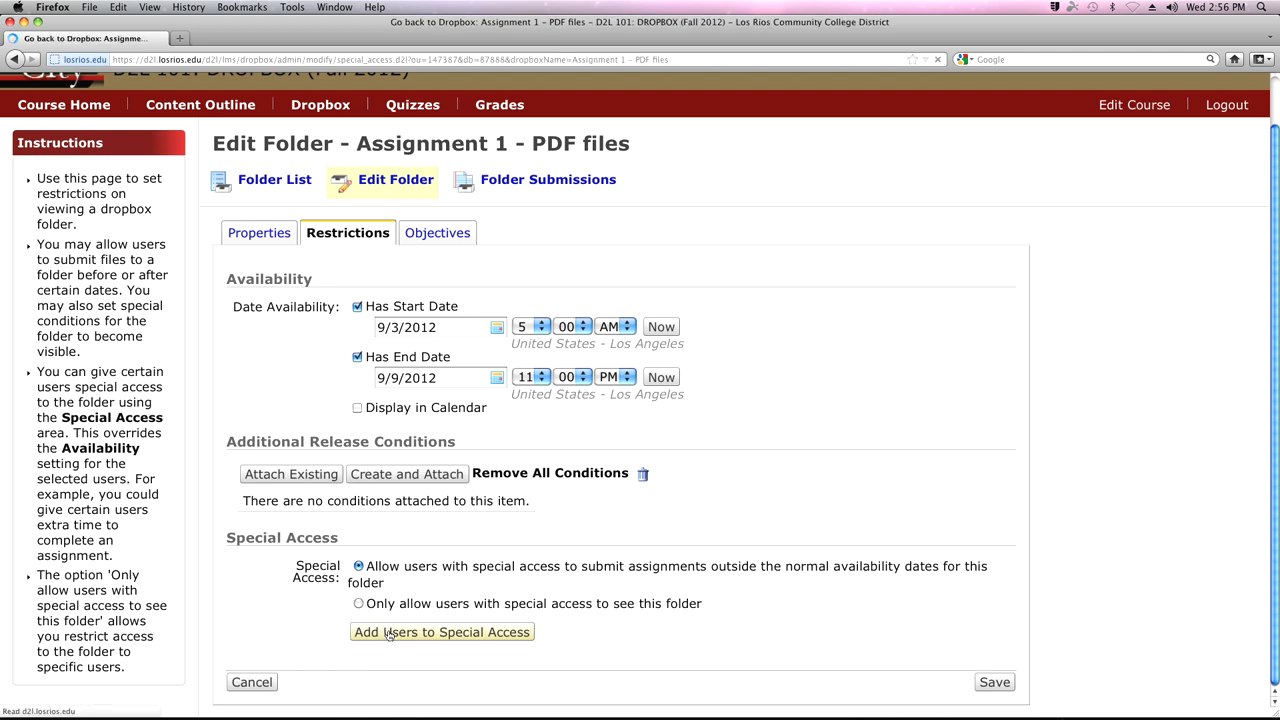
scroll(510, 570, "down", 1)
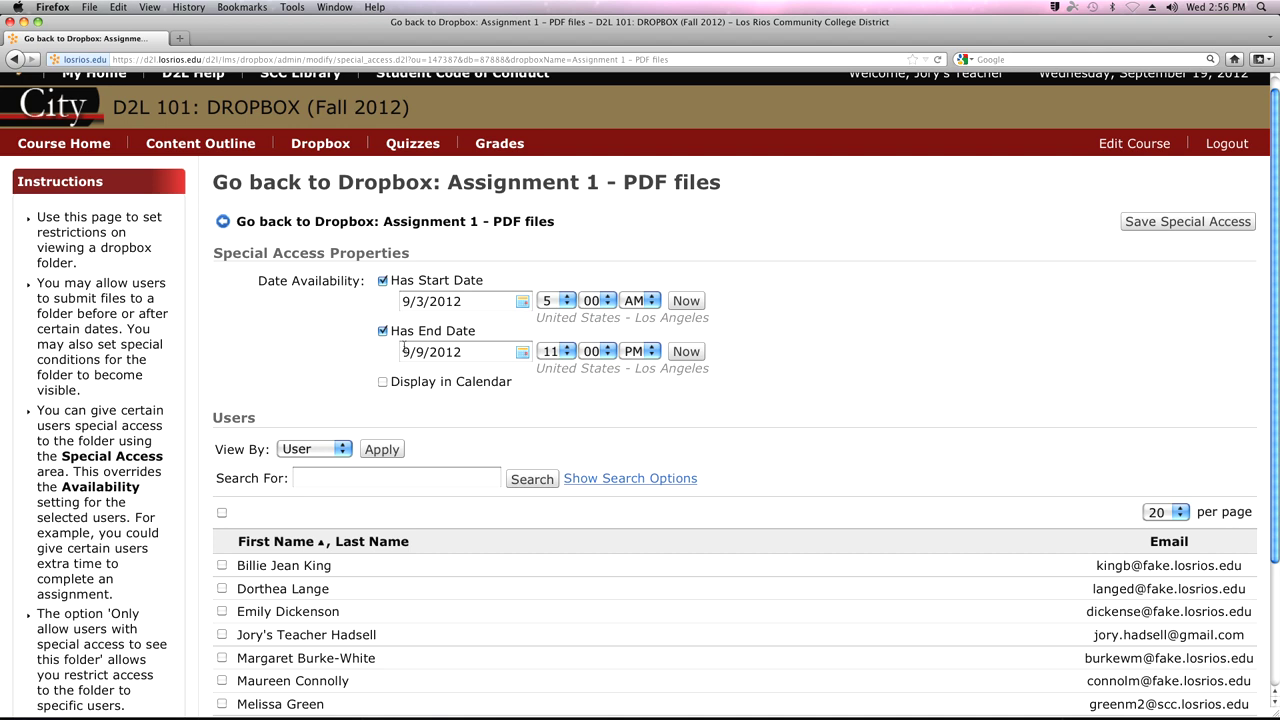
Step: Set the special access end date to 9/14/2012, select the first and sixth listed users, and save the special access
left_click(419, 352)
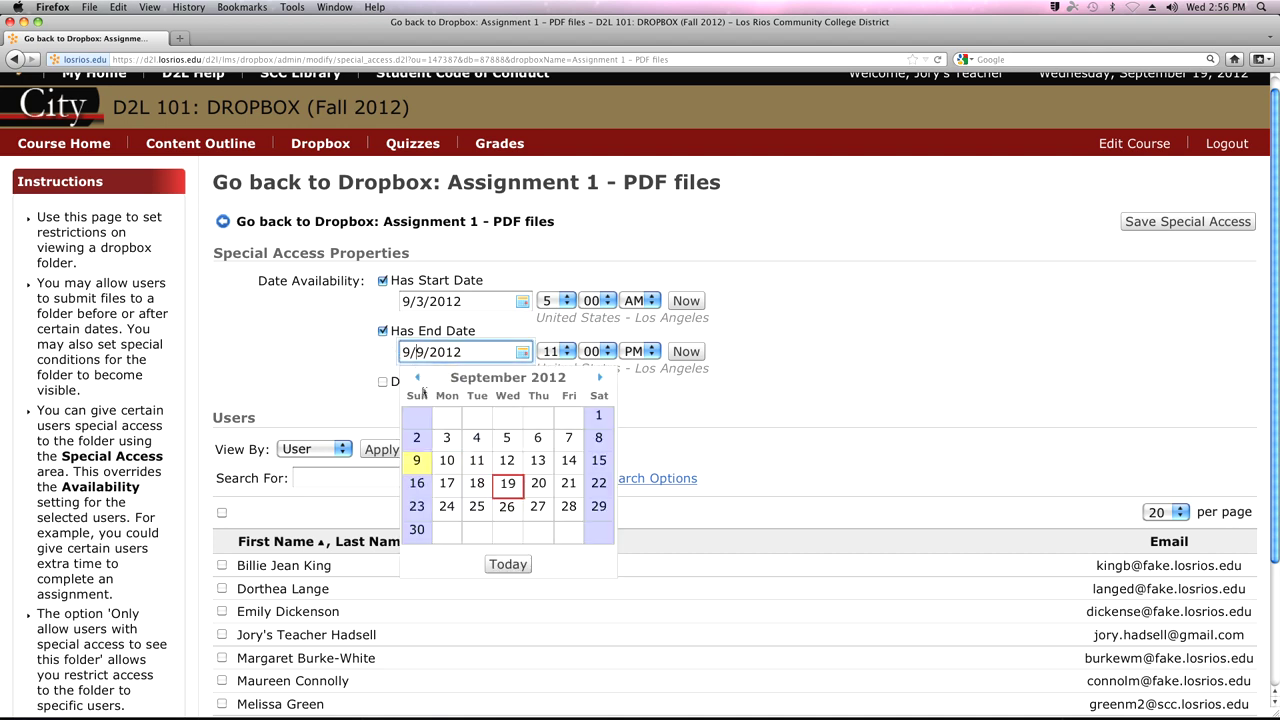
left_click(568, 460)
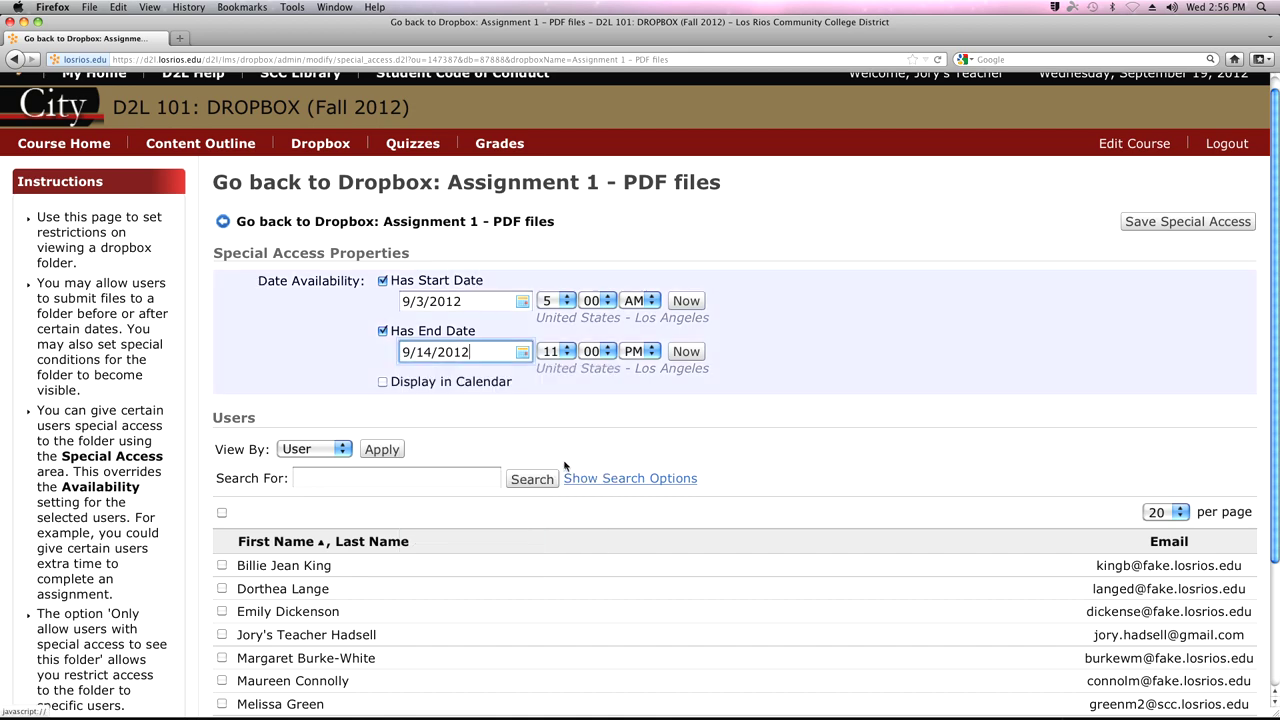
scroll(400, 530, "down", 2)
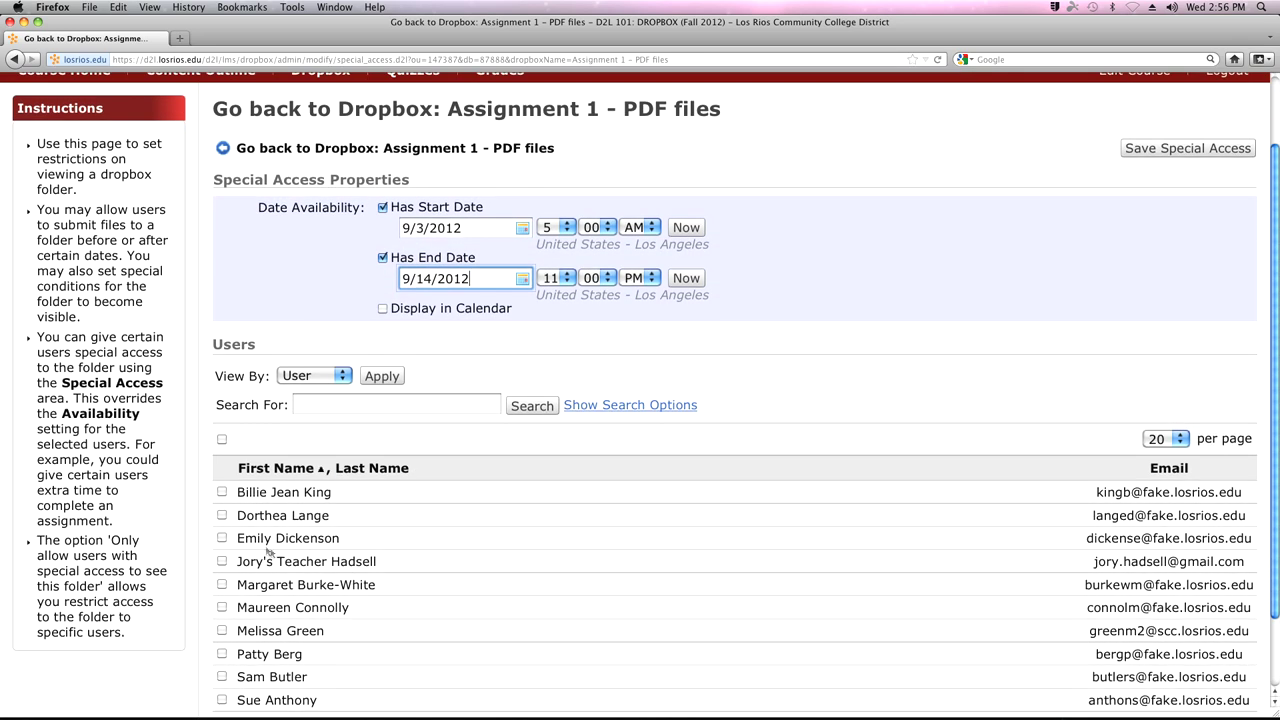
left_click(222, 492)
left_click(222, 607)
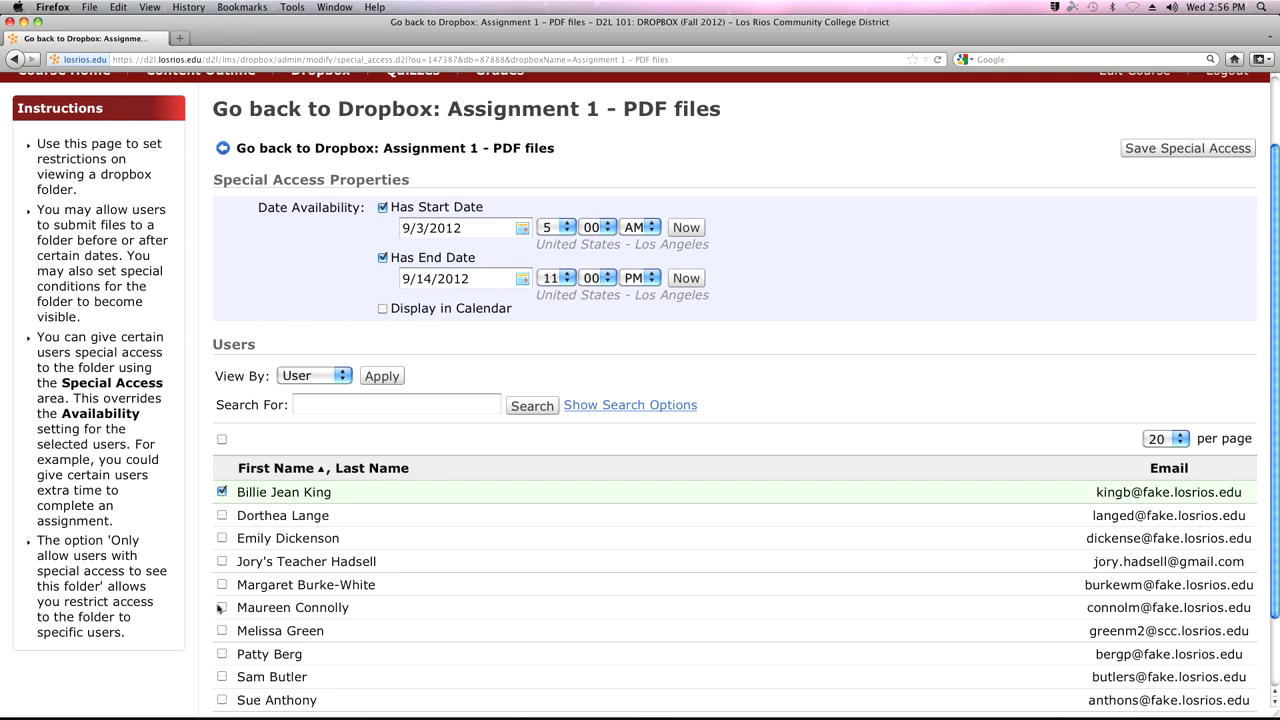
scroll(780, 500, "up", 1)
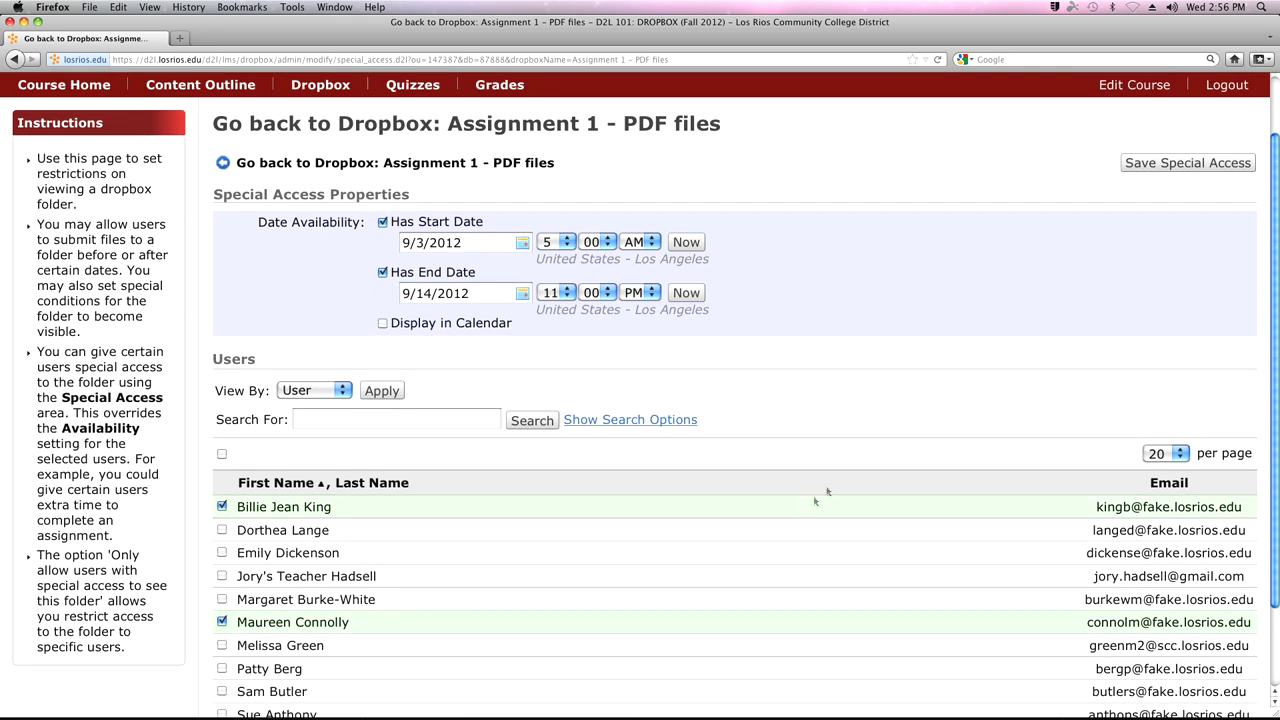
left_click(1172, 166)
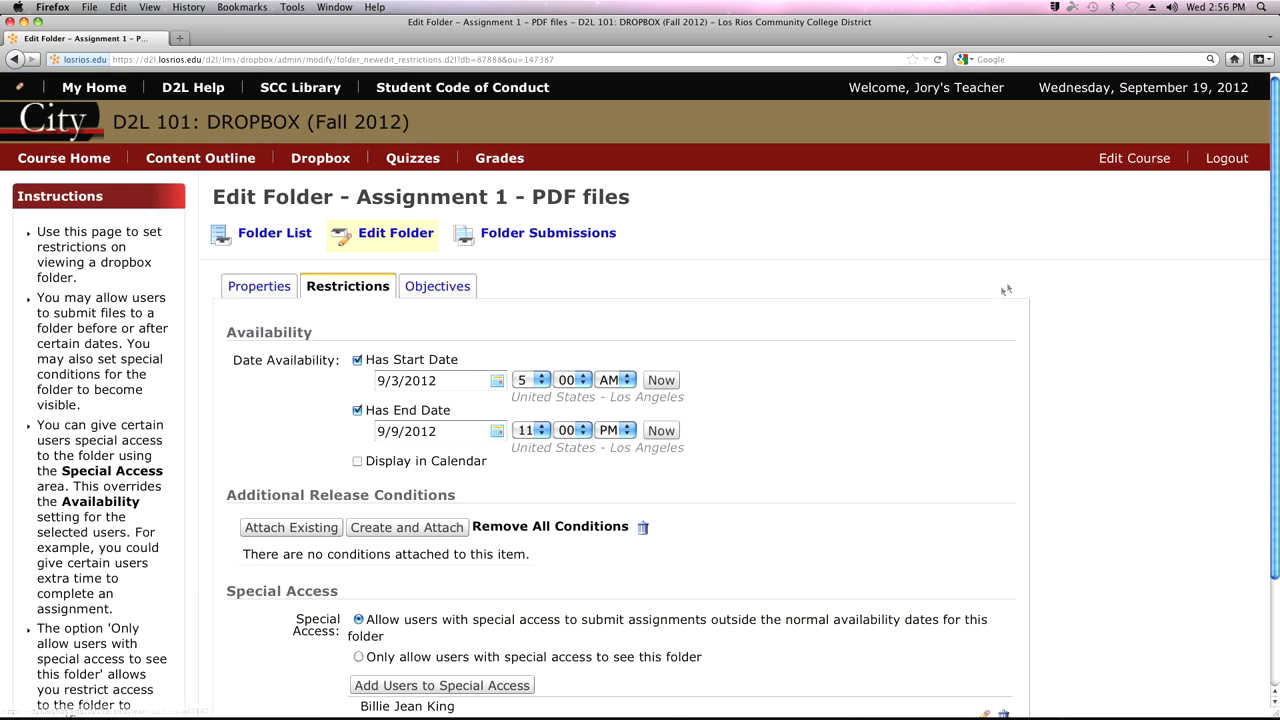
Step: Check the special access entries of the Assignment 1 folder, and return to the folder list to look through the assignments
scroll(942, 299, "down", 3)
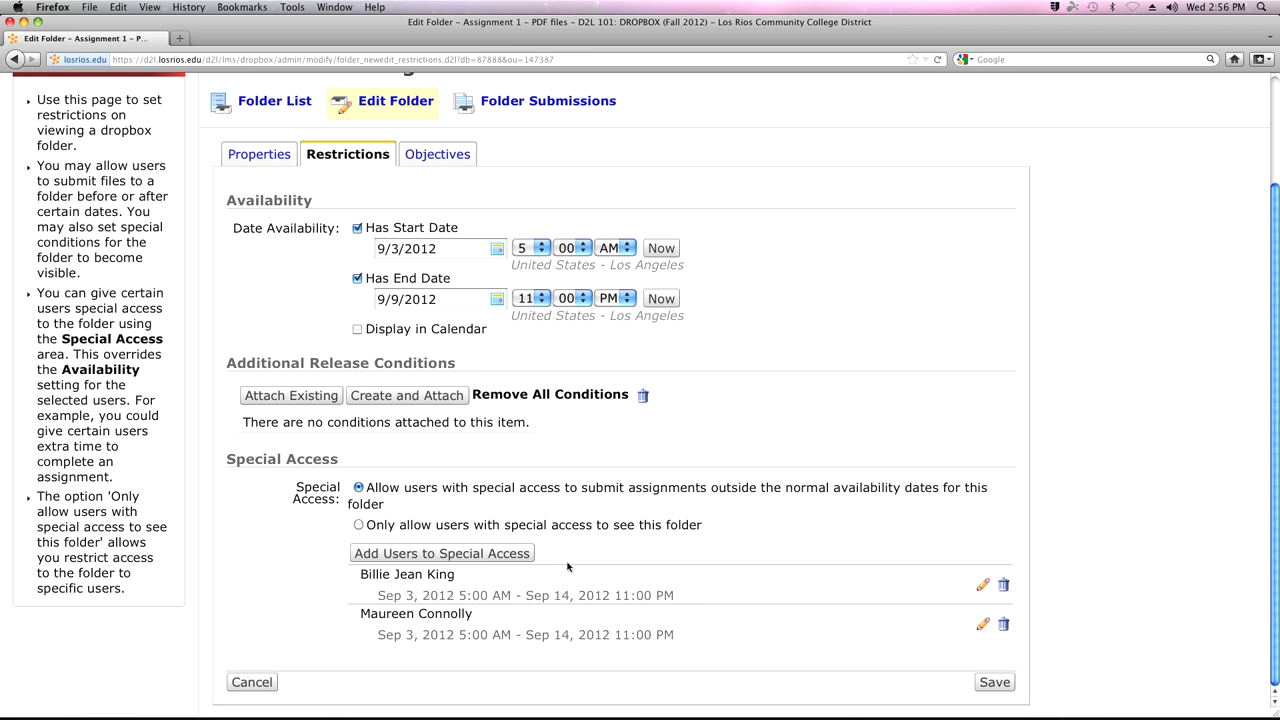
scroll(567, 567, "up", 4)
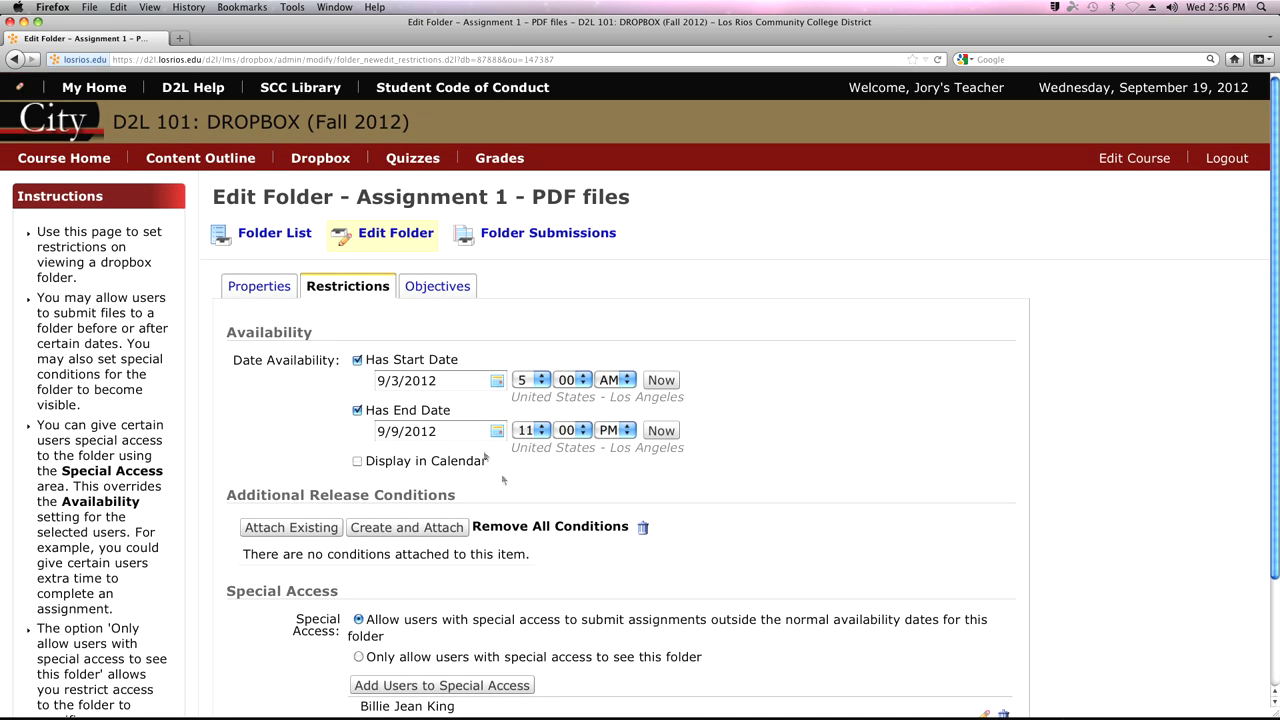
left_click(258, 240)
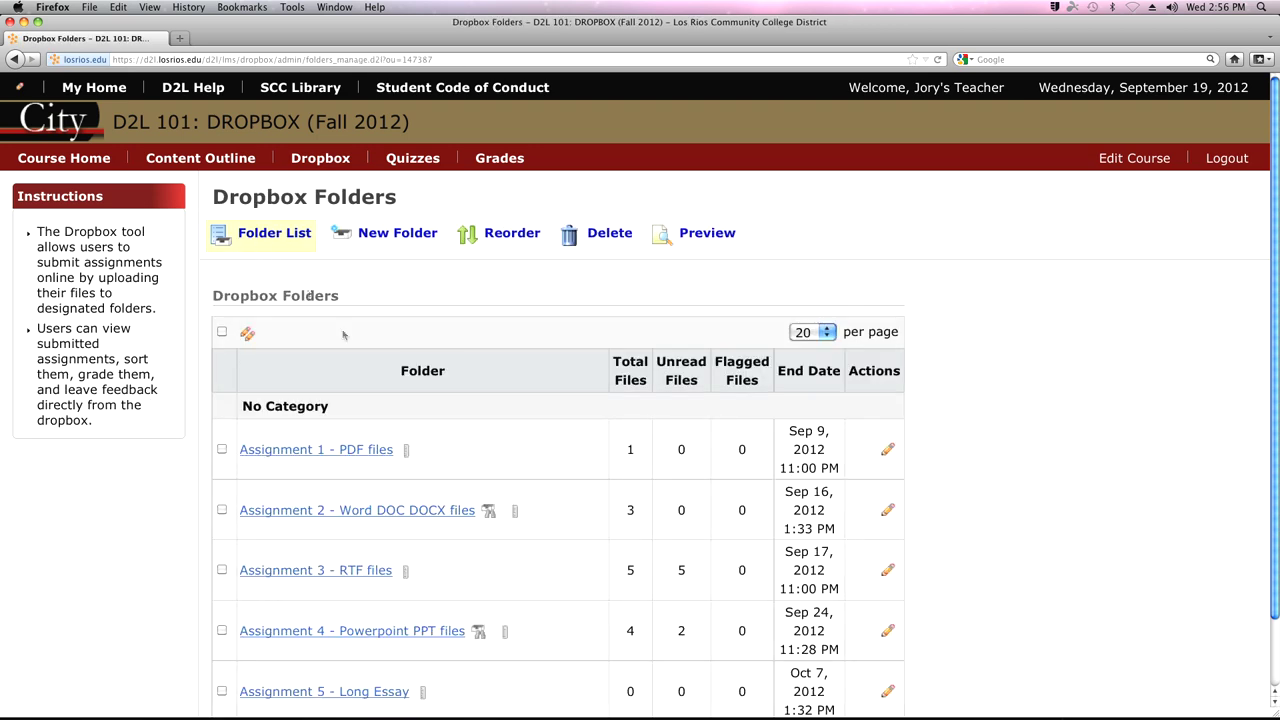
scroll(548, 513, "down", 2)
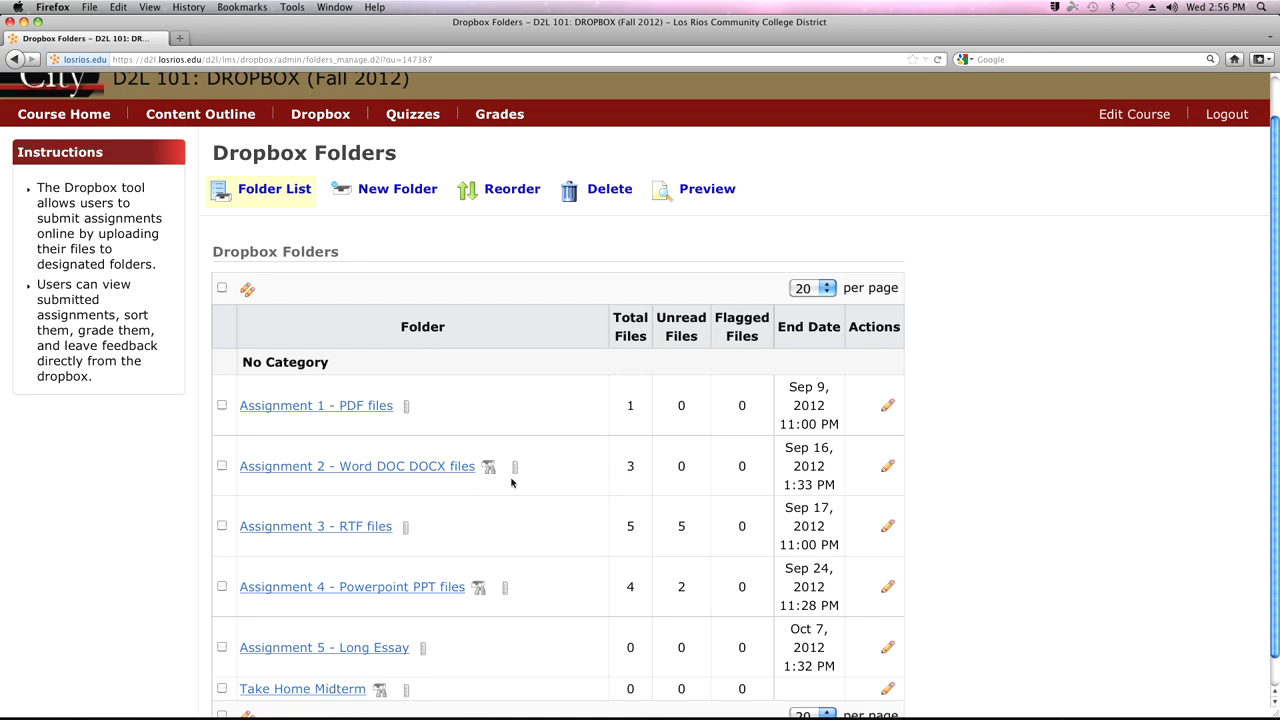
scroll(433, 409, "down", 2)
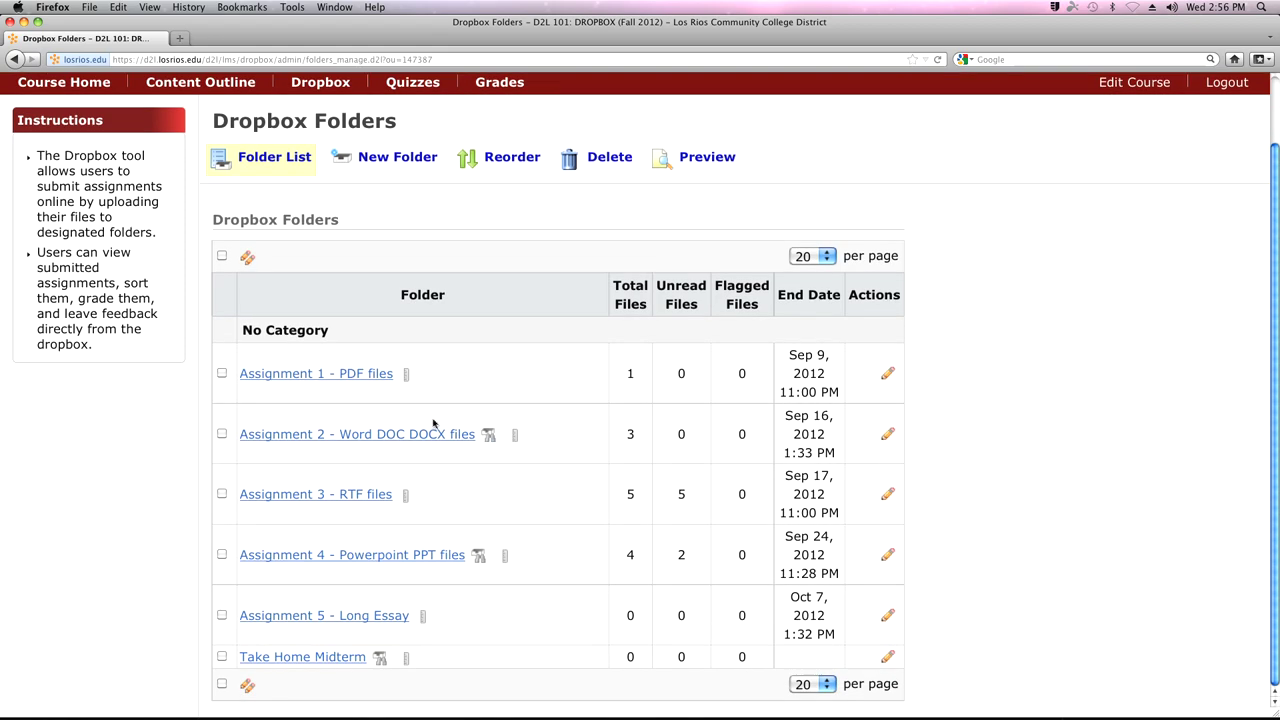
scroll(435, 330, "up", 4)
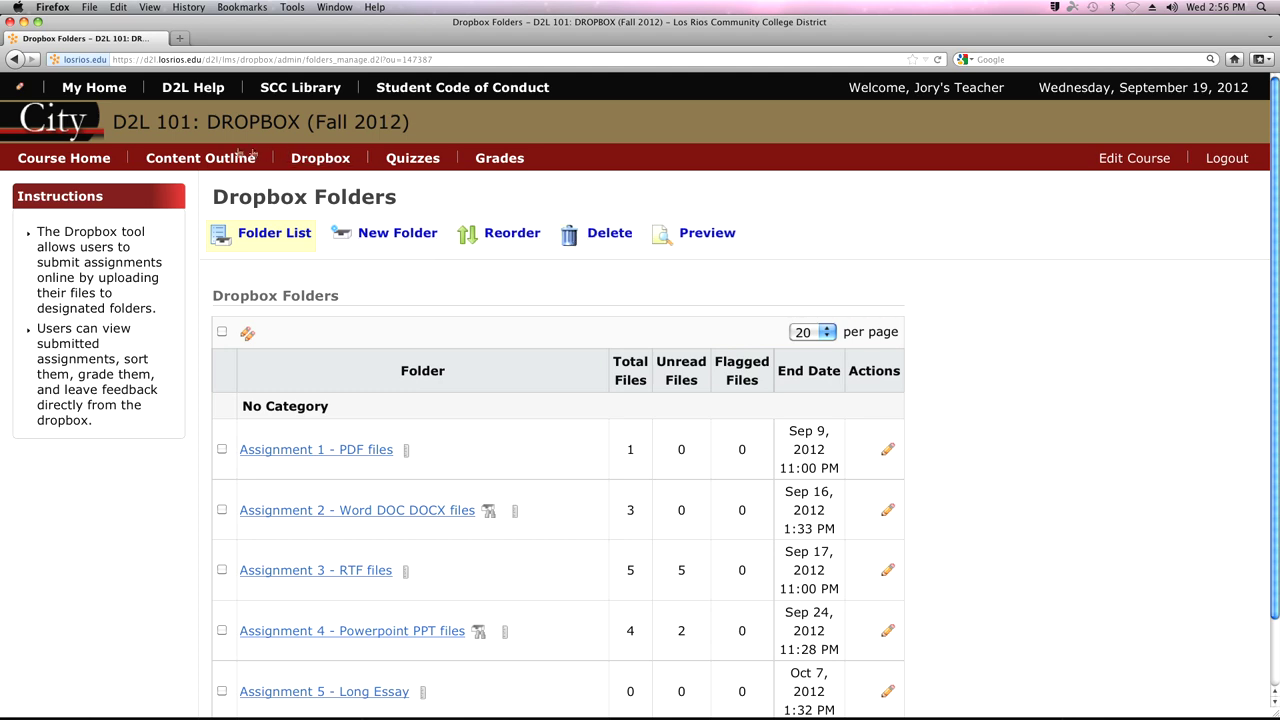
Step: Go to the Content Outline and come back to look over the dropbox folder list
left_click(210, 157)
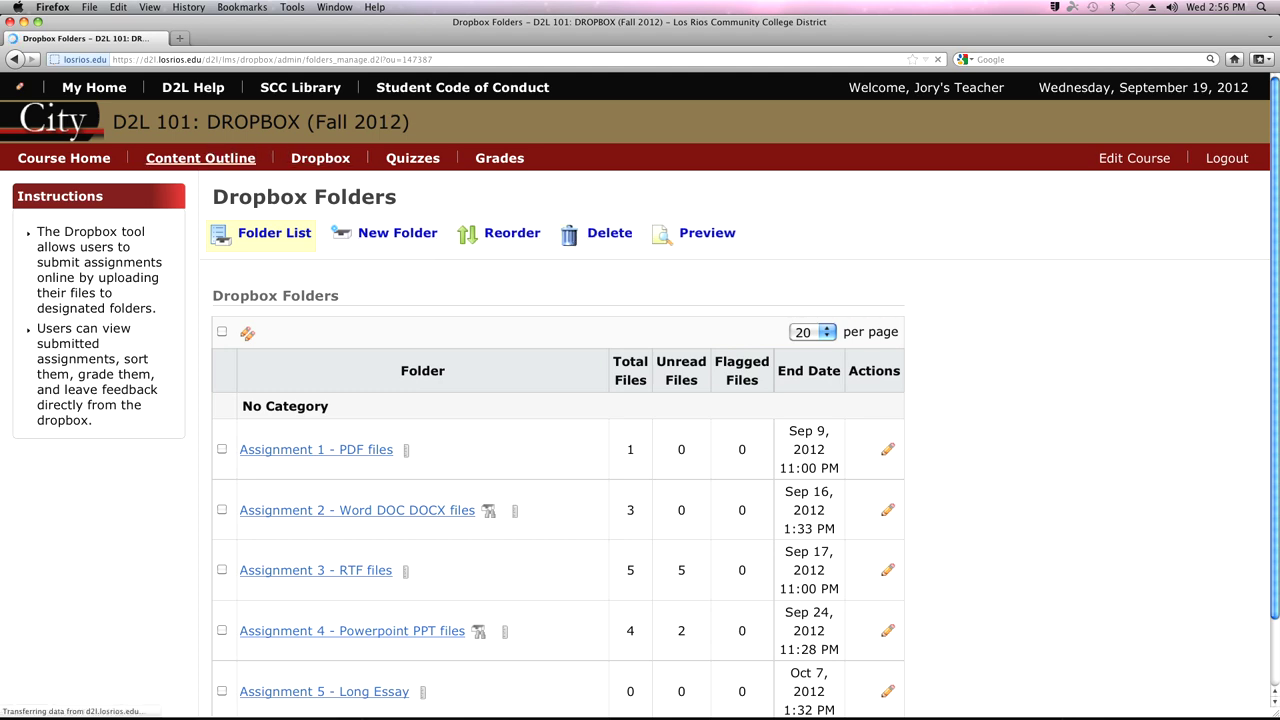
scroll(929, 429, "down", 2)
scroll(932, 426, "down", 1)
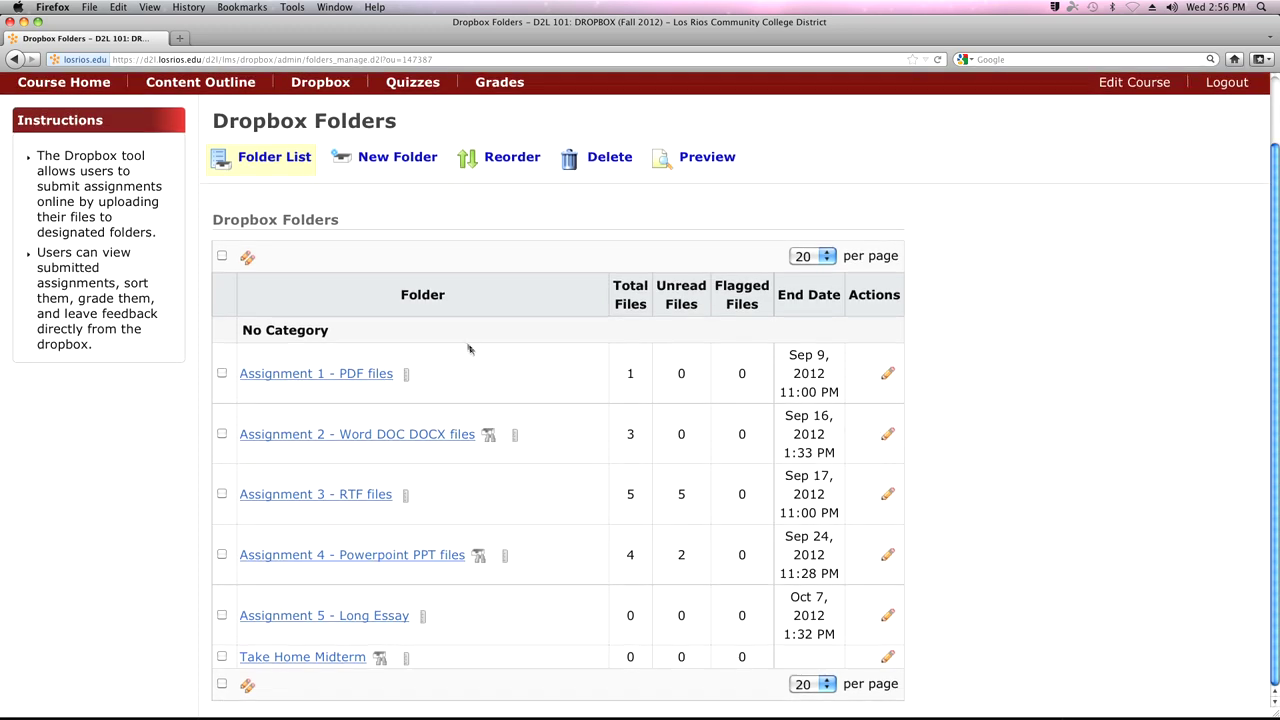
scroll(460, 255, "up", 2)
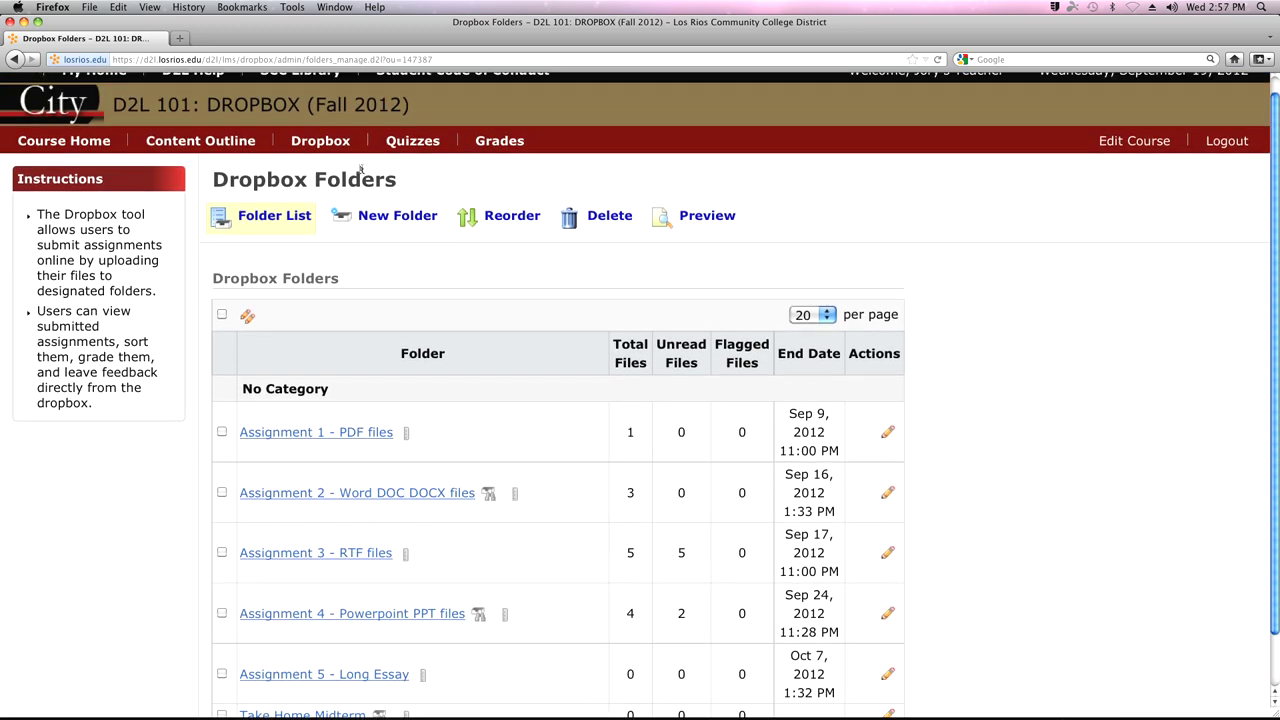
left_click(336, 156)
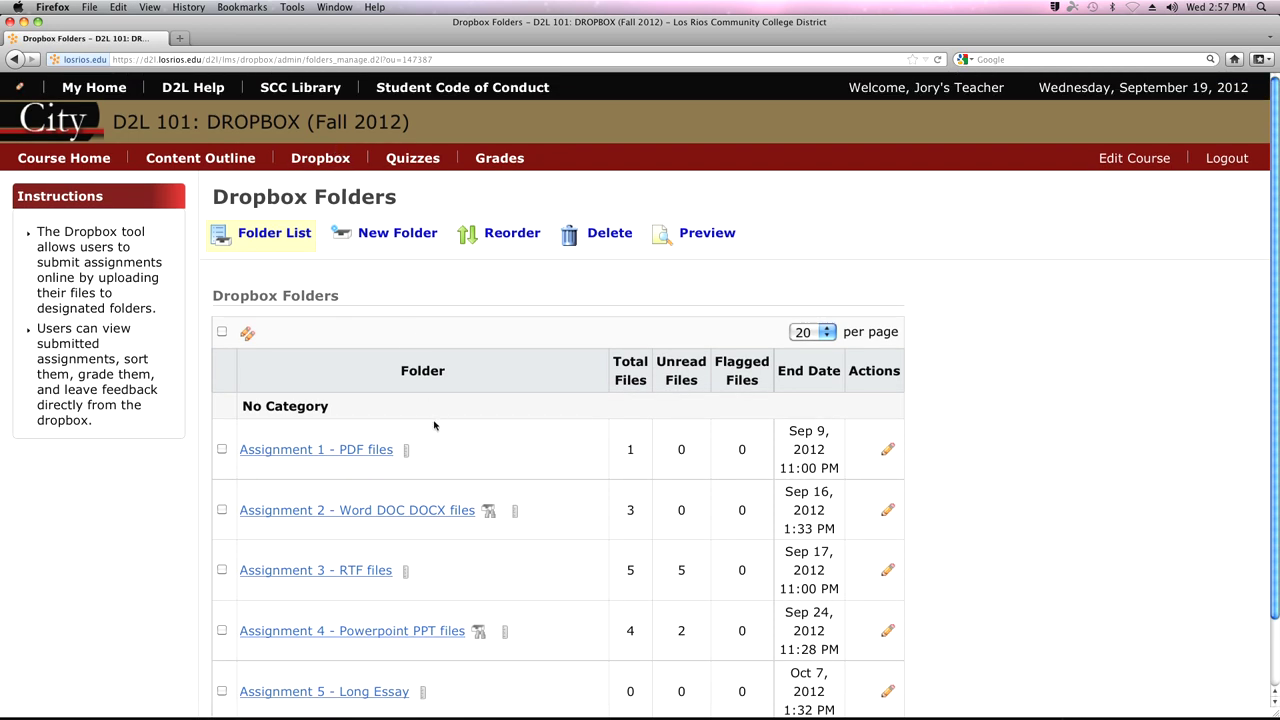
Step: View the Assignment 1 - PDF files submissions, and return to the dropbox folder list by way of the course home page
left_click(362, 450)
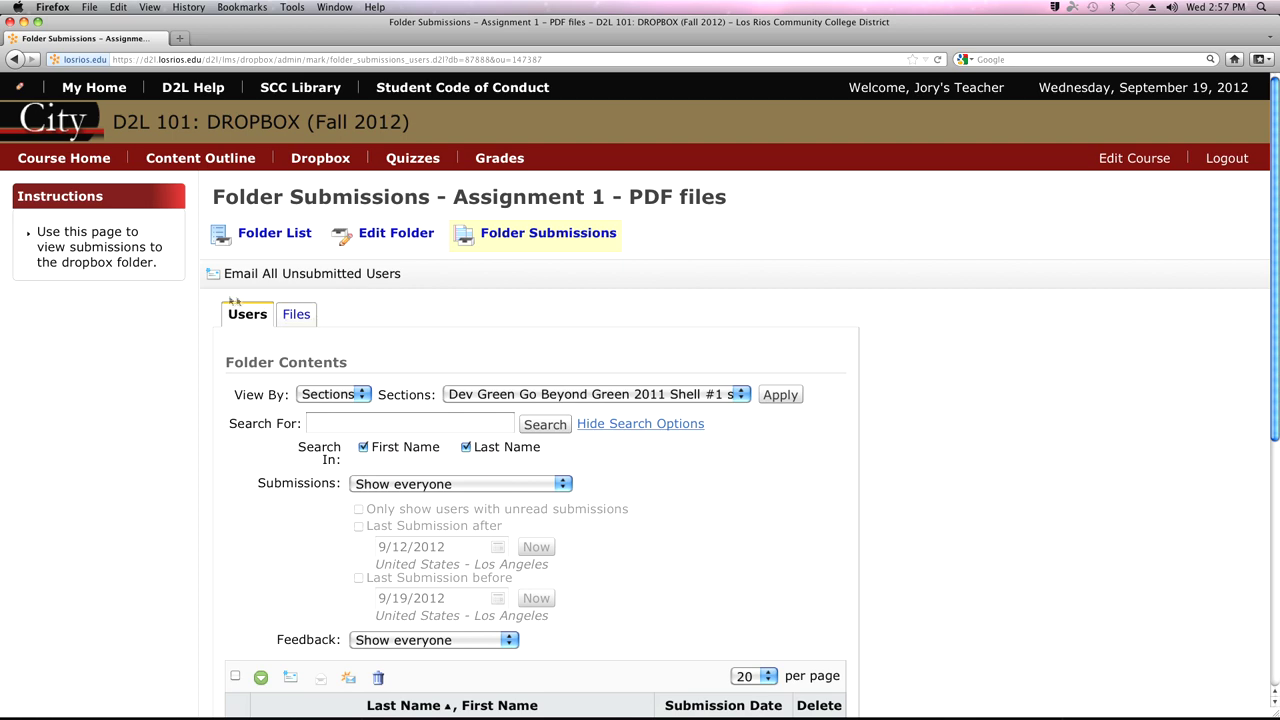
left_click(79, 170)
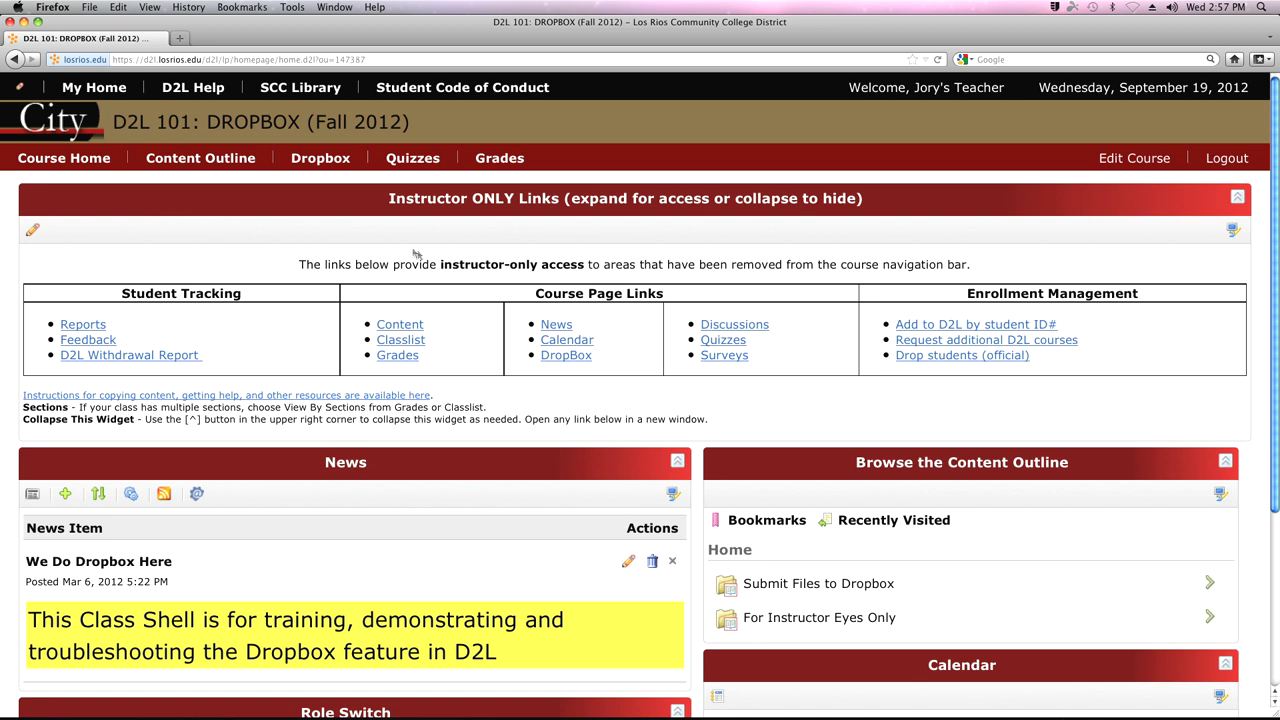
left_click(545, 355)
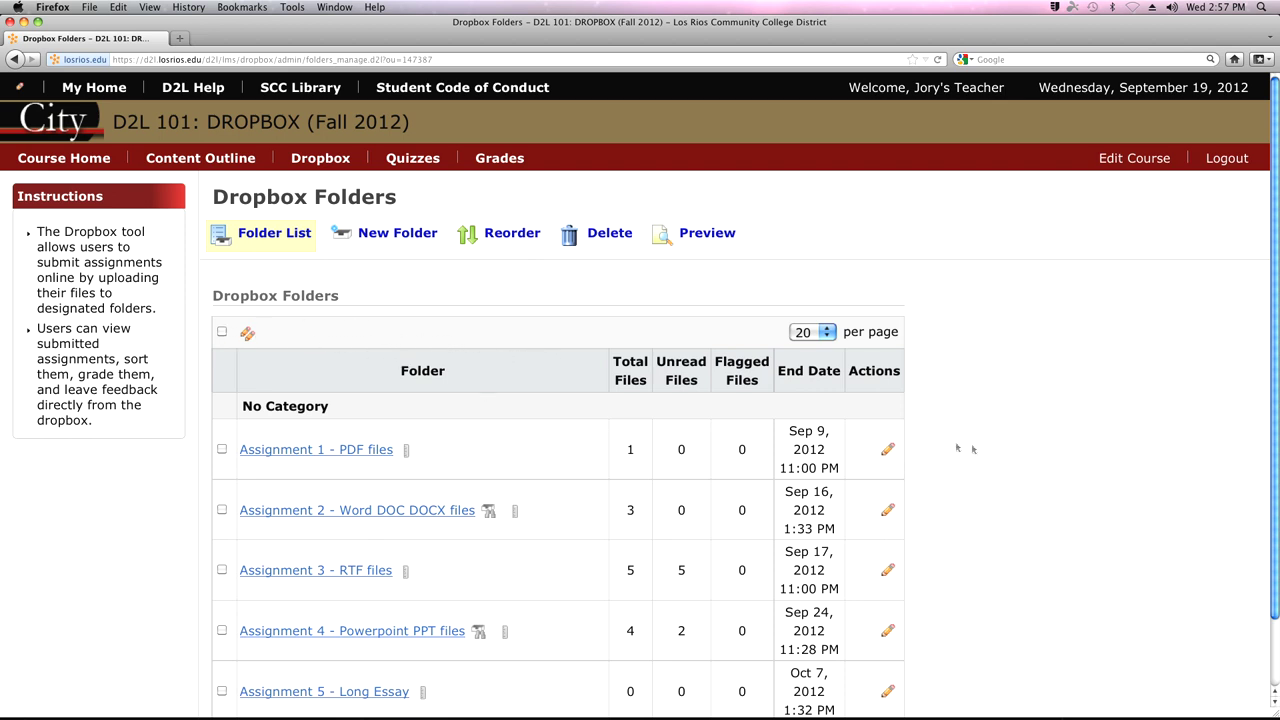
Step: Reopen the restrictions of the Assignment 1 - PDF files folder, review the special access entries, and save the folder
left_click(887, 449)
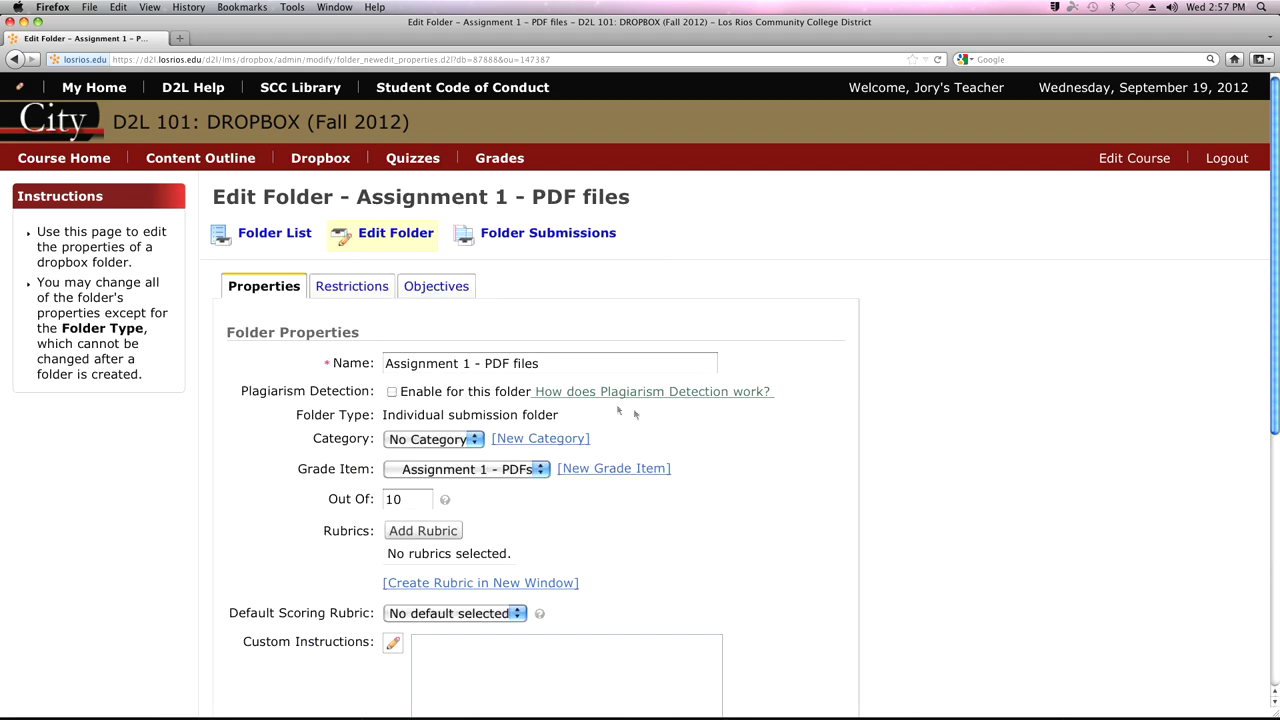
left_click(351, 290)
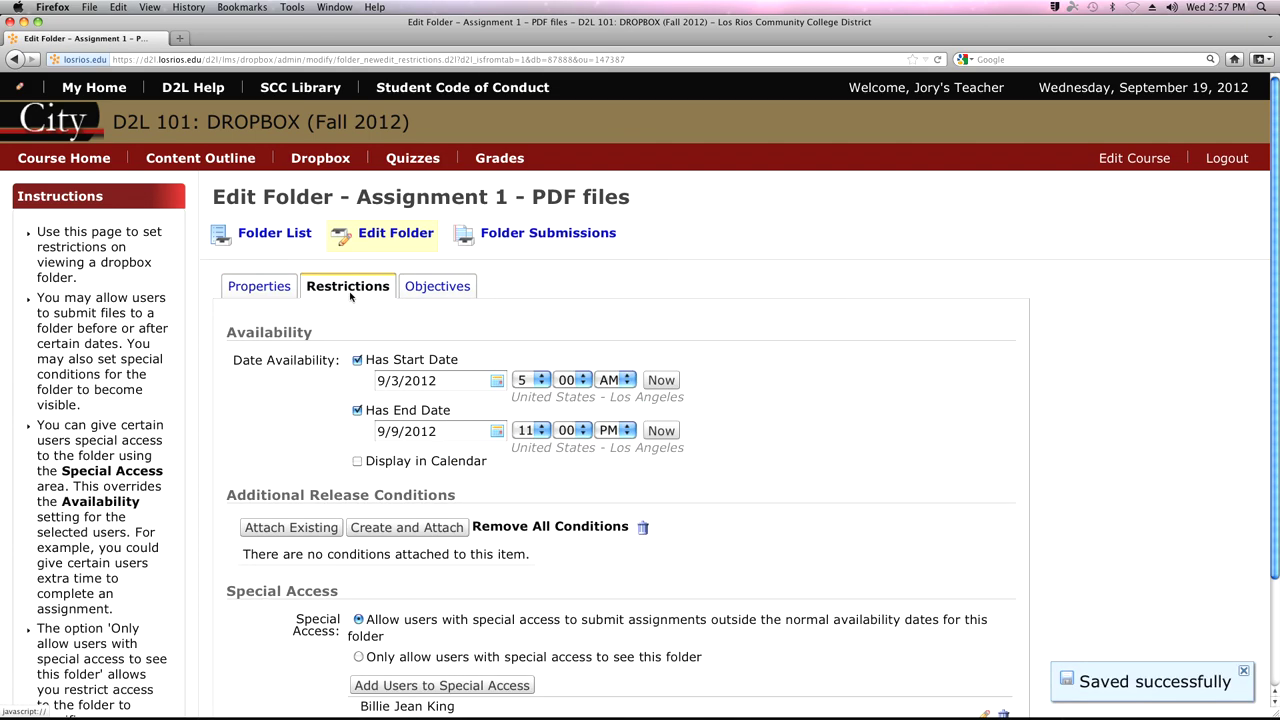
scroll(507, 399, "down", 1)
scroll(507, 399, "down", 2)
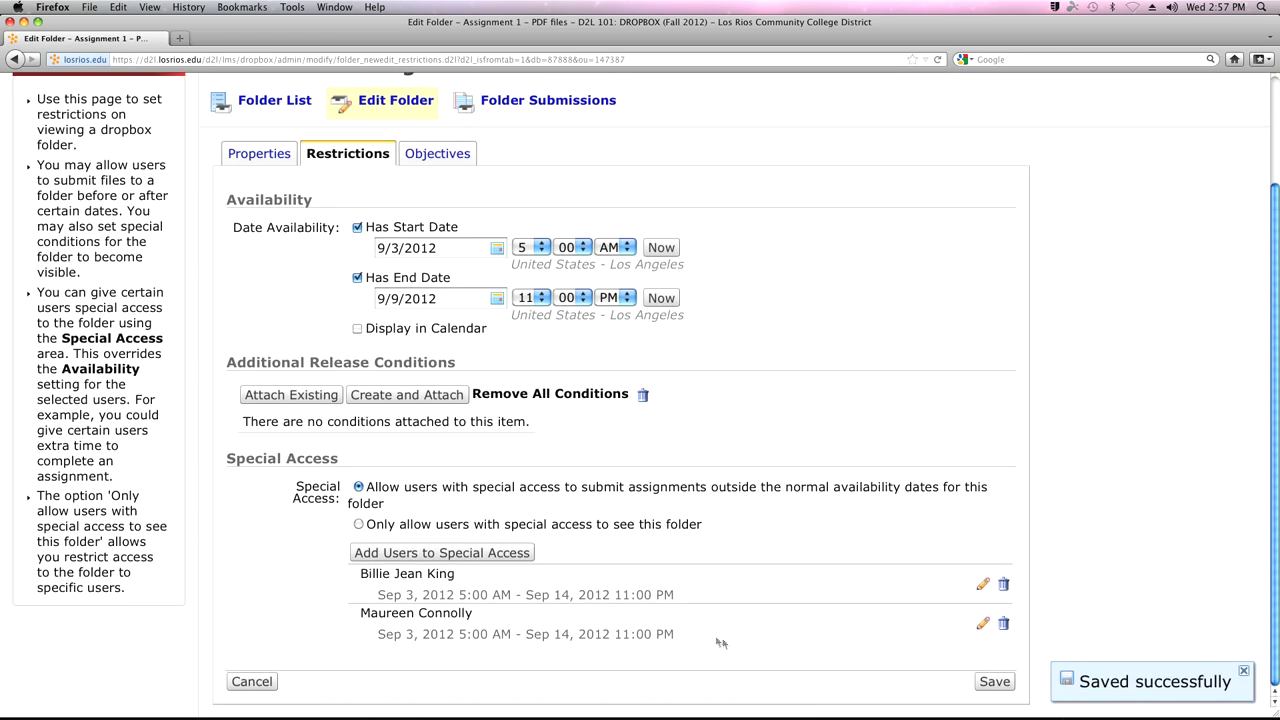
left_click(982, 684)
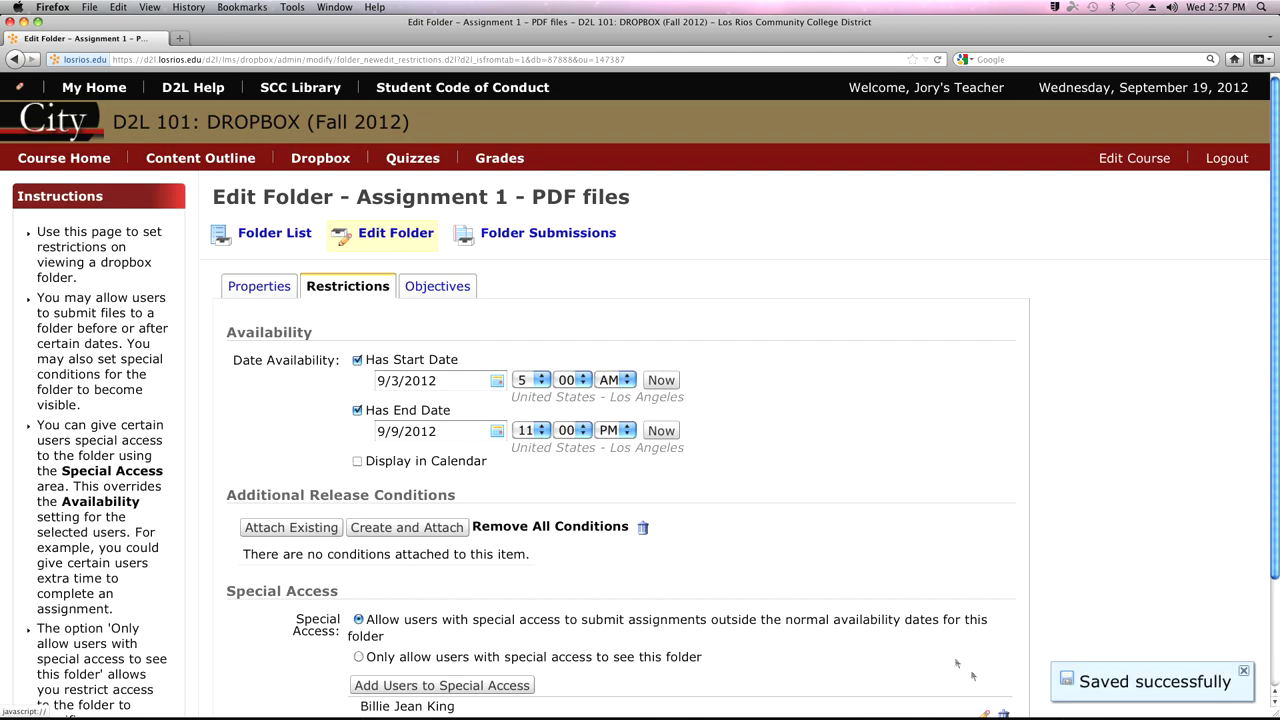